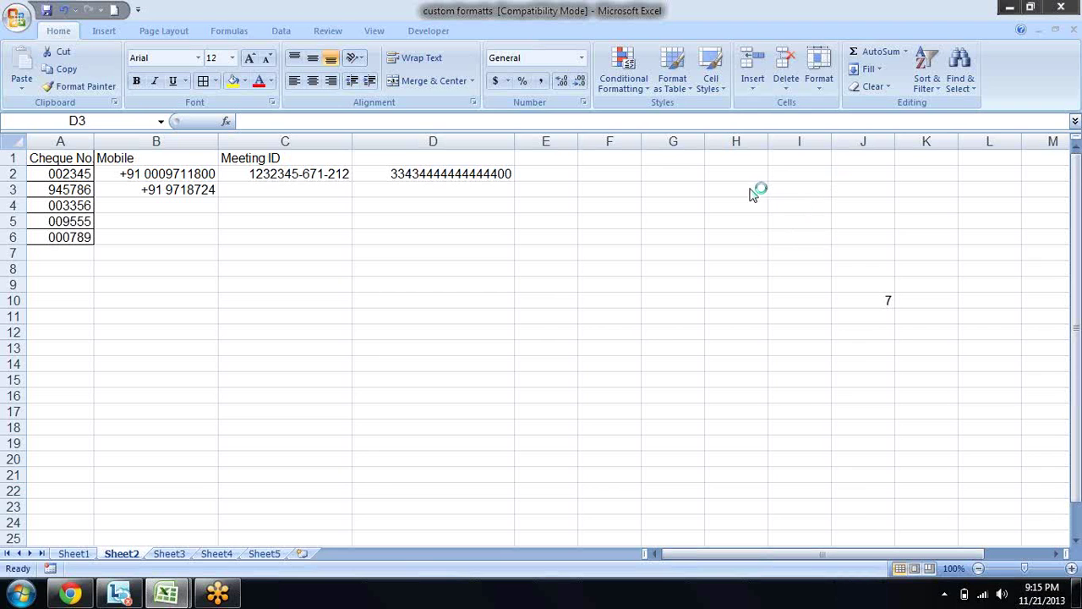
Inspect the custom 000000 format behind the cheque number in A2 without changing it
key(Up)
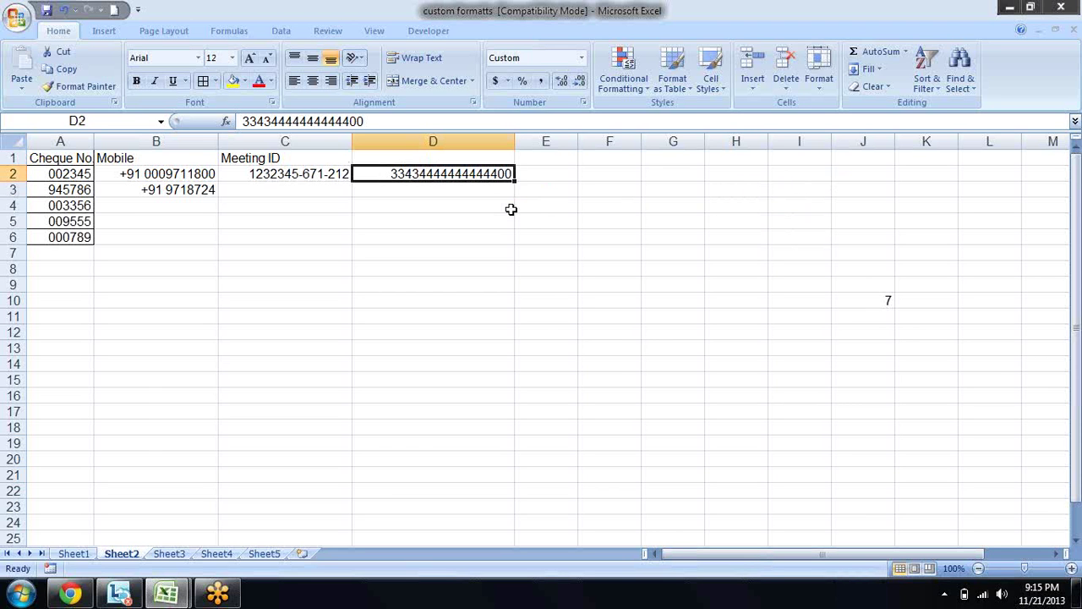
key(Home)
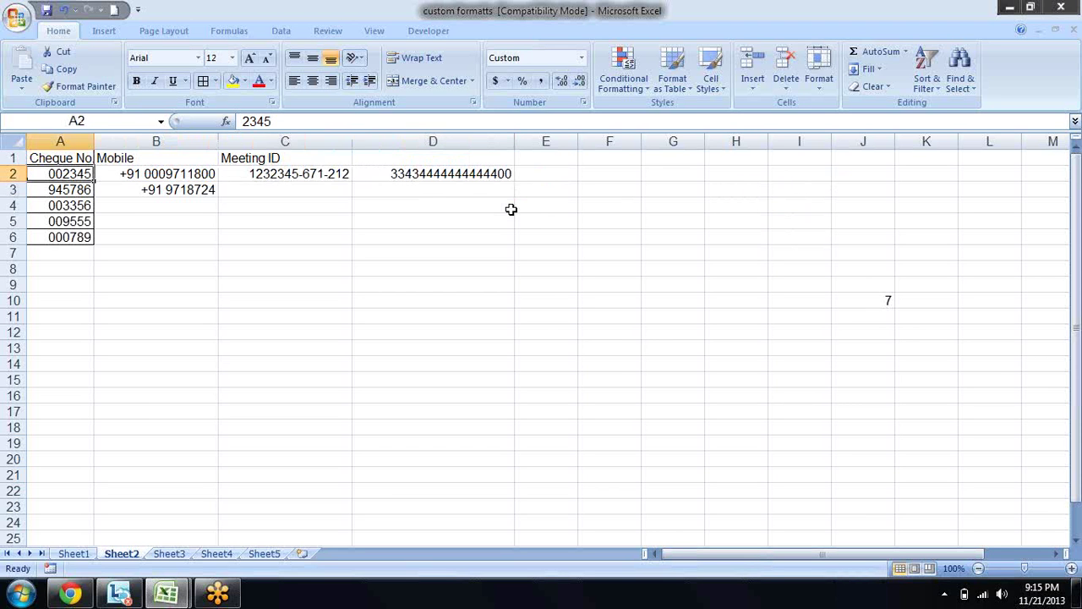
key(ctrl+1)
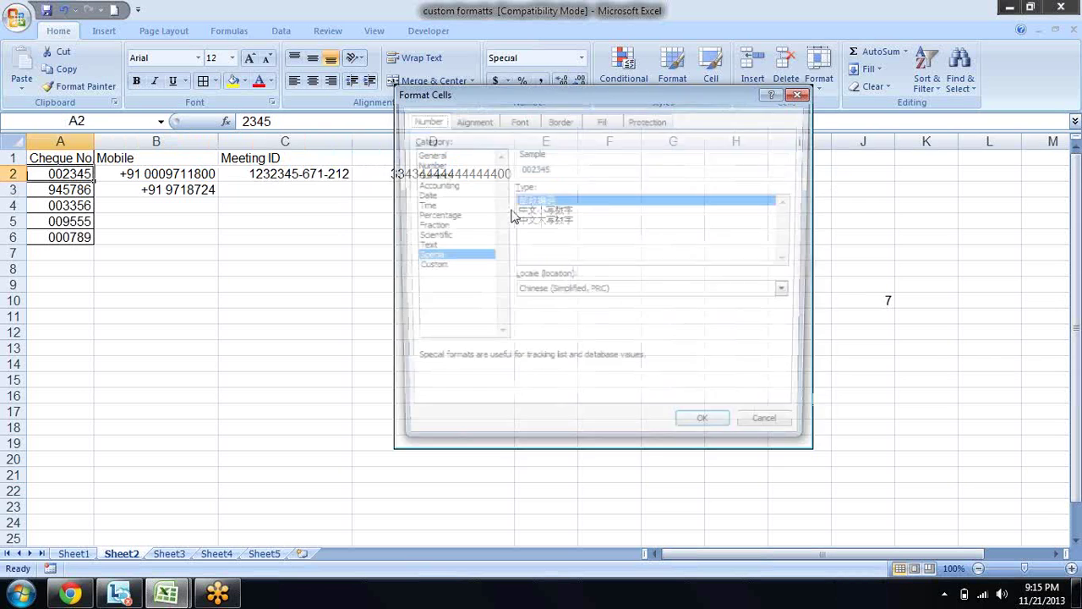
click(424, 267)
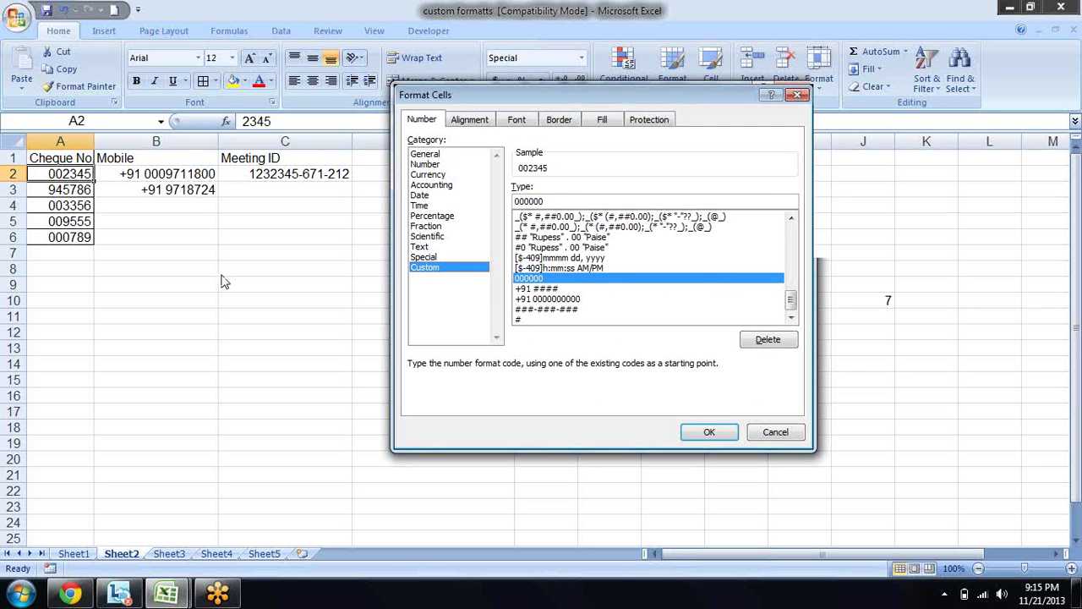
key(Escape)
click(142, 174)
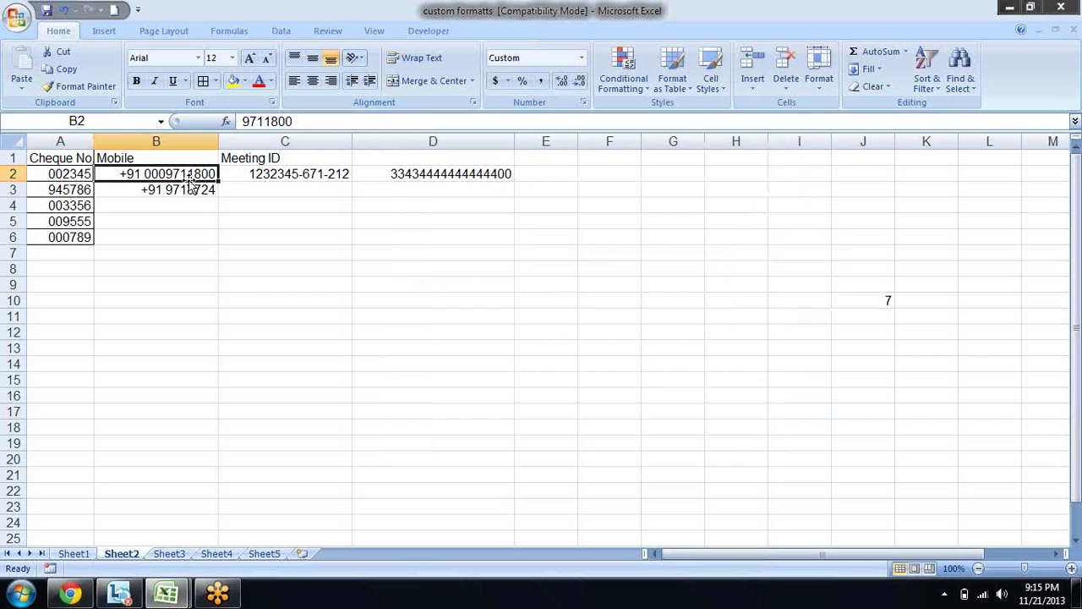
key(ctrl+1)
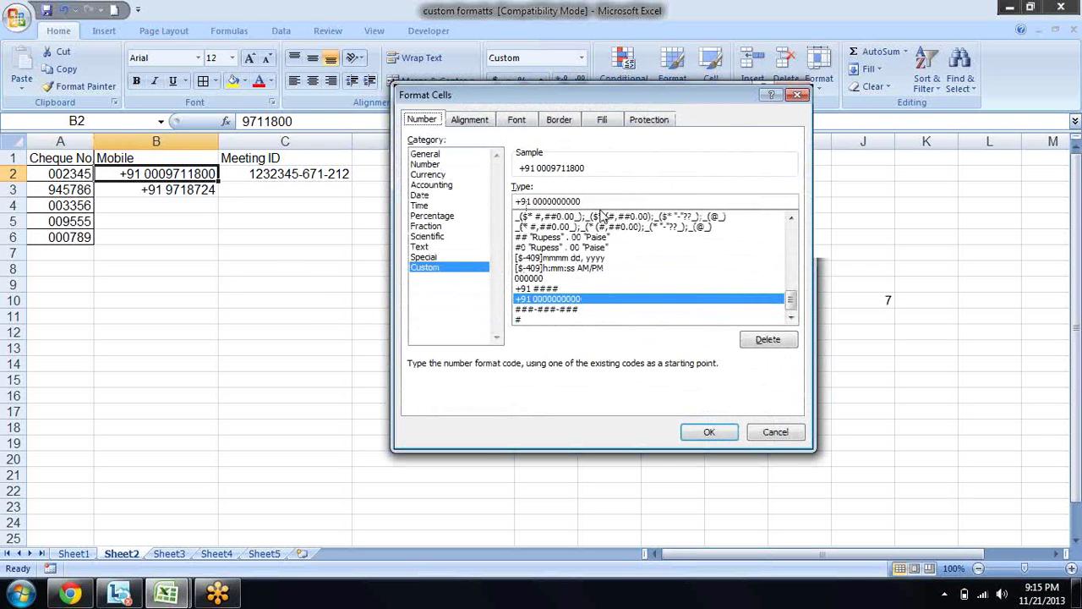
drag(583, 202, 534, 201)
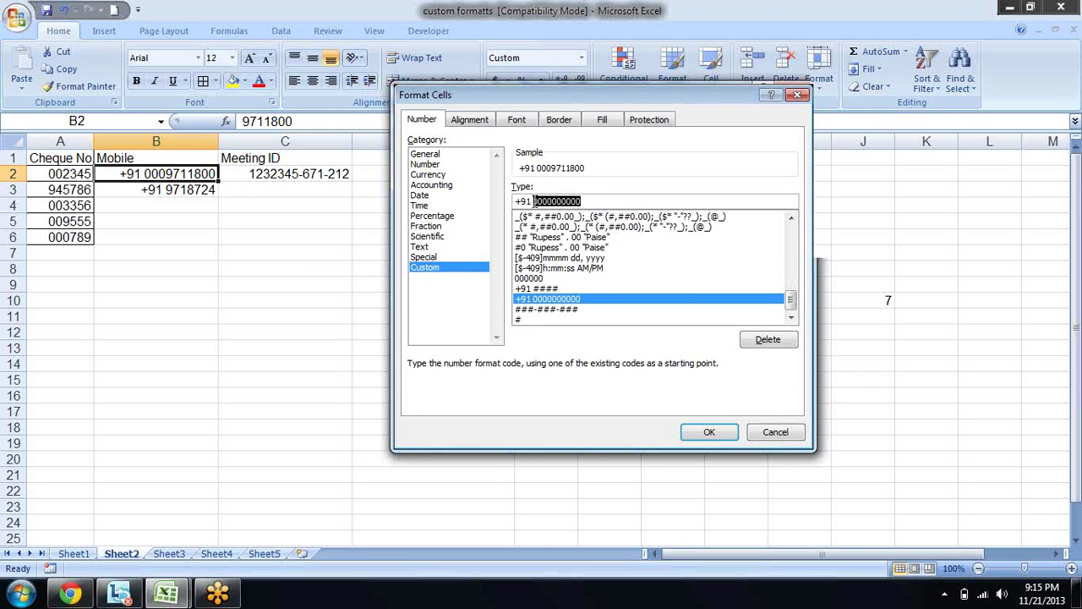
text(#)
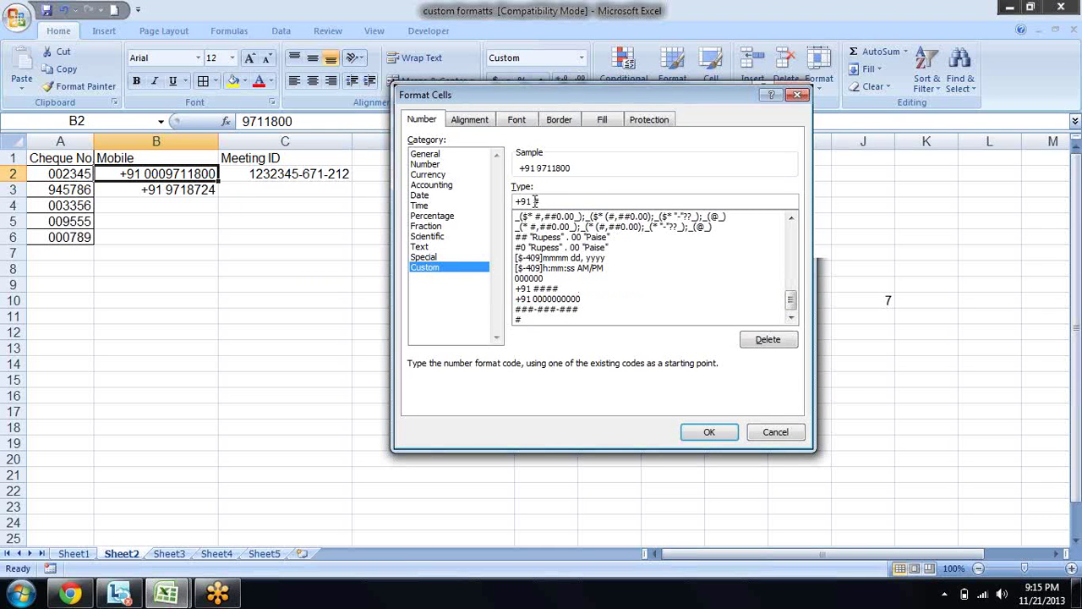
key(Return)
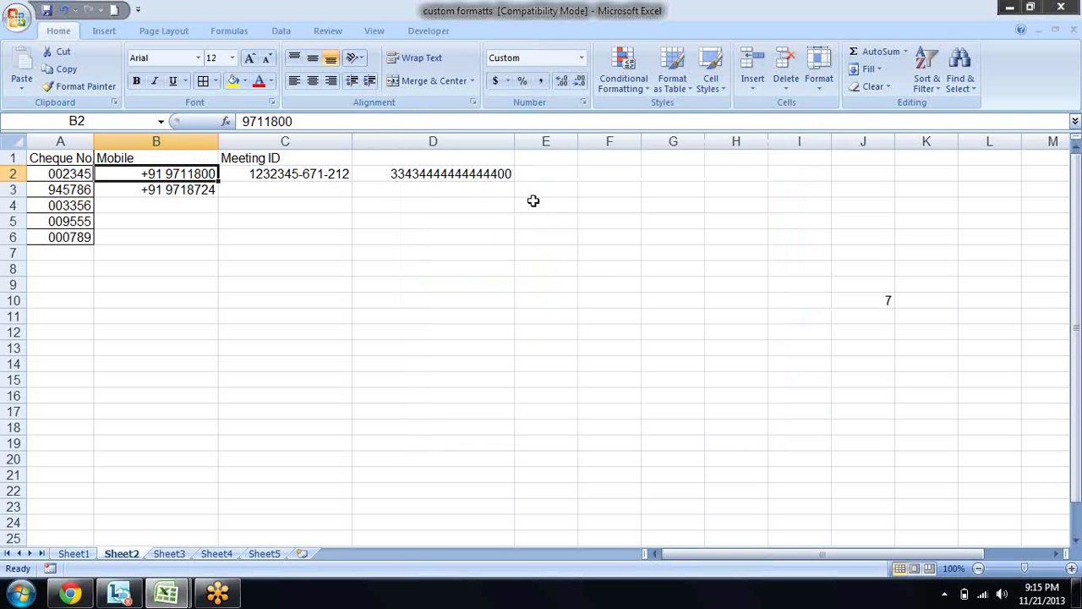
key(Right)
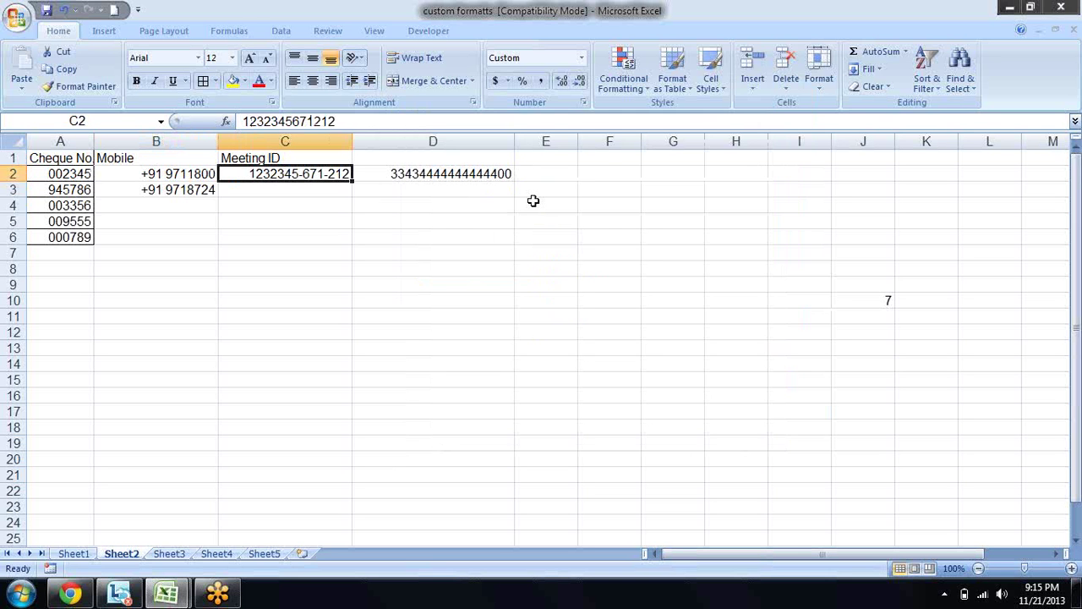
key(ctrl+1)
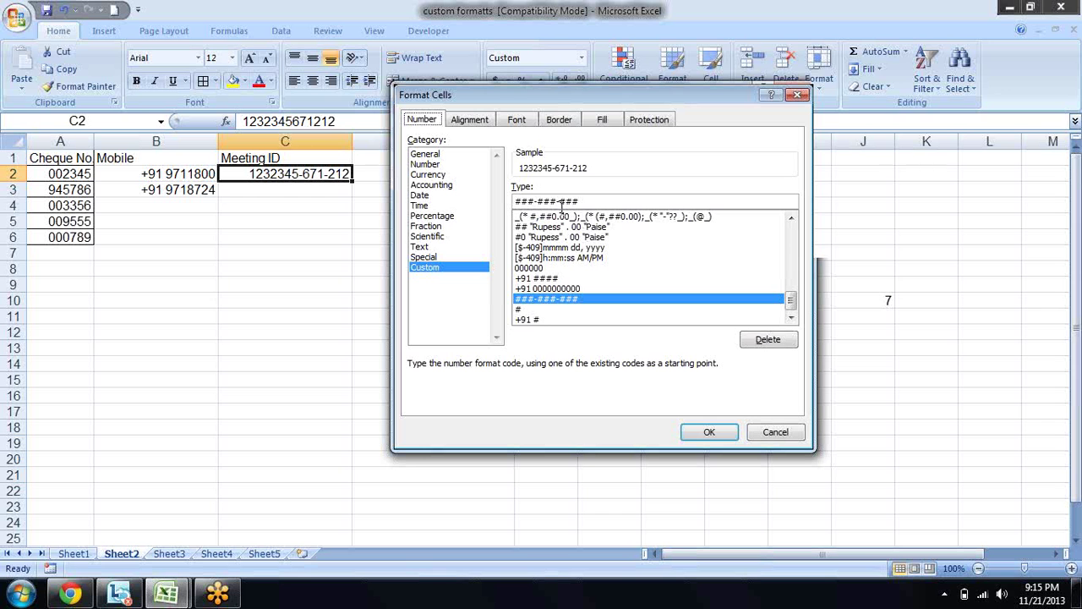
text(.)
key(BackSpace)
click(708, 433)
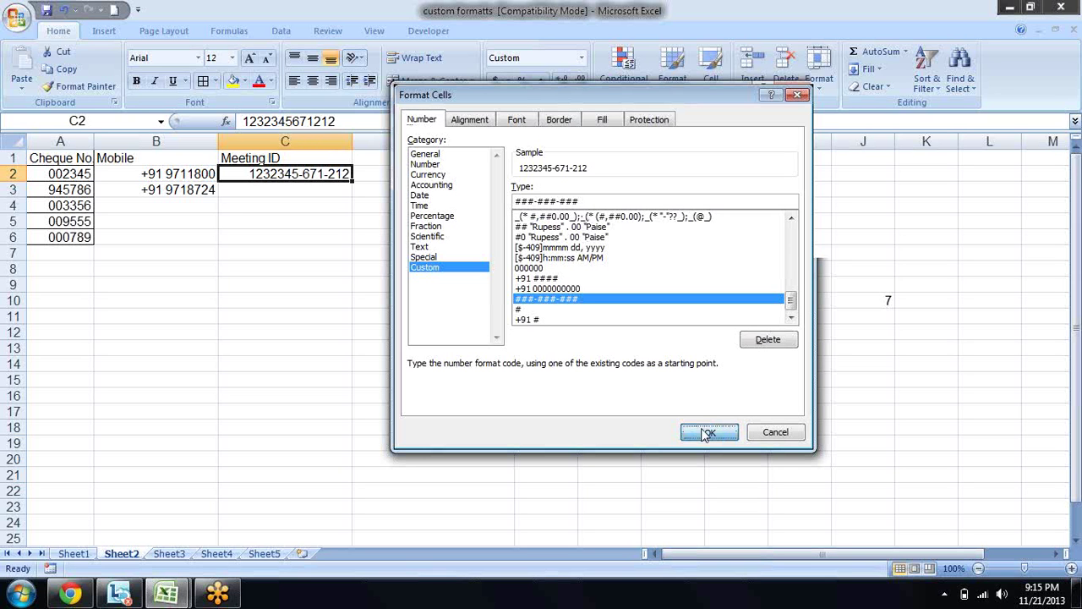
key(Right)
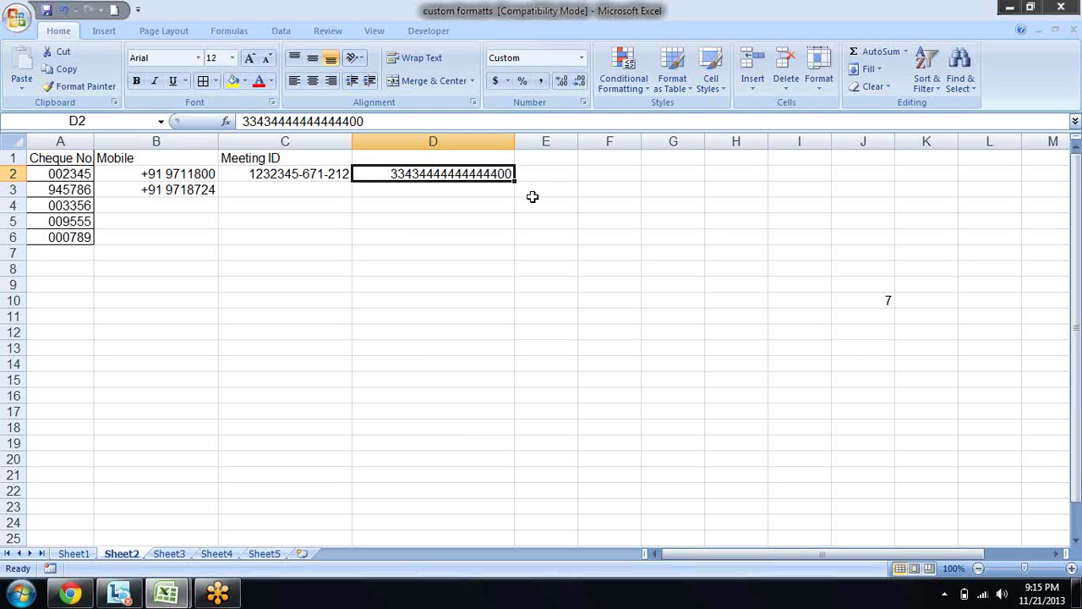
key(ctrl+1)
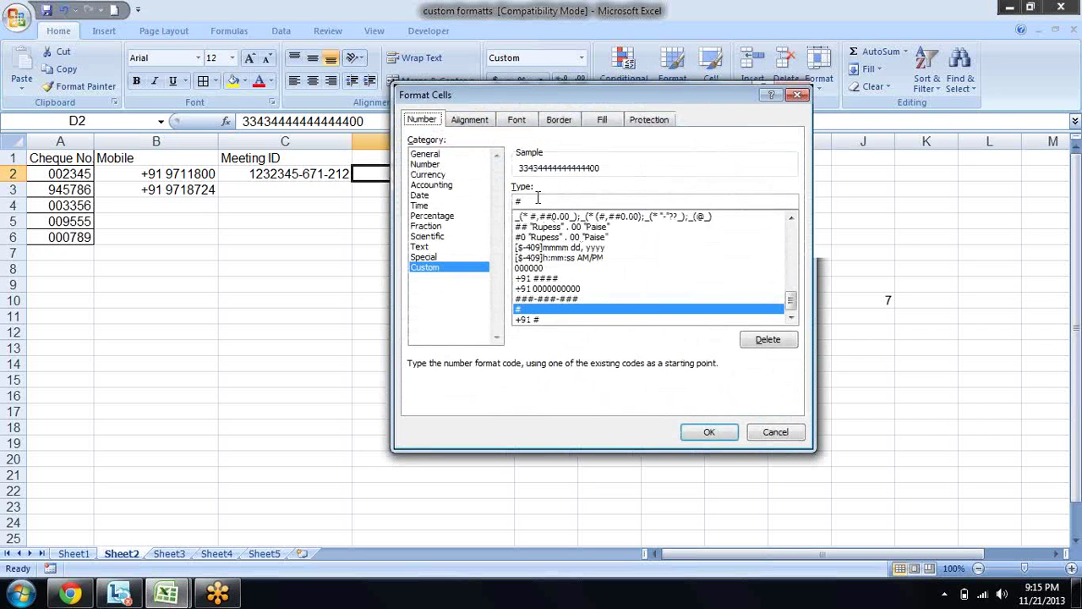
click(707, 441)
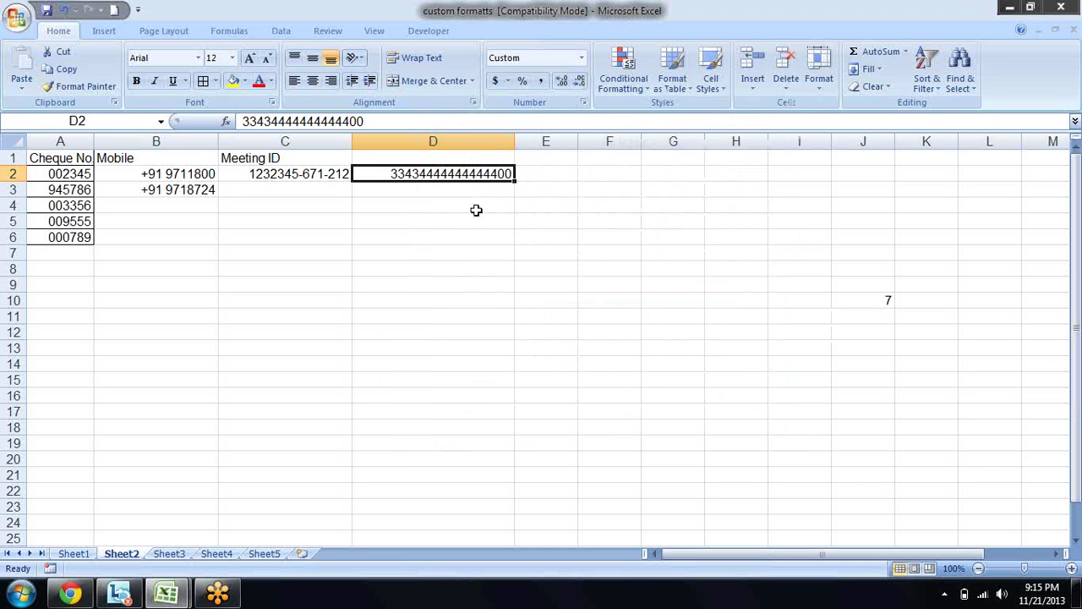
key(Down)
key(Down)
Enter the heading 'amont' in C6 and the value 12.32 in C7
key(Left)
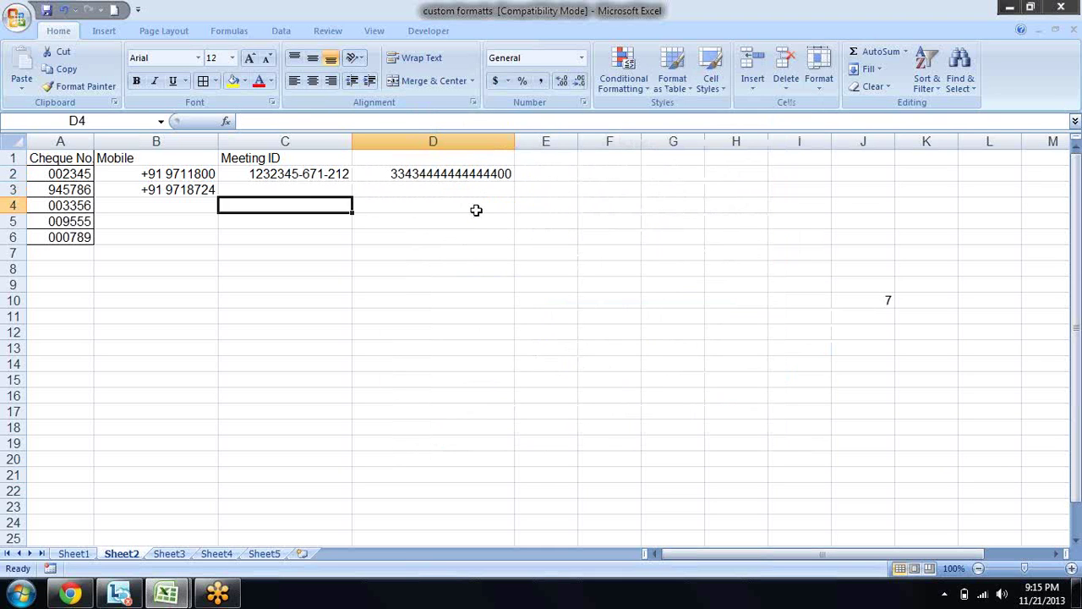
key(Down)
key(Down)
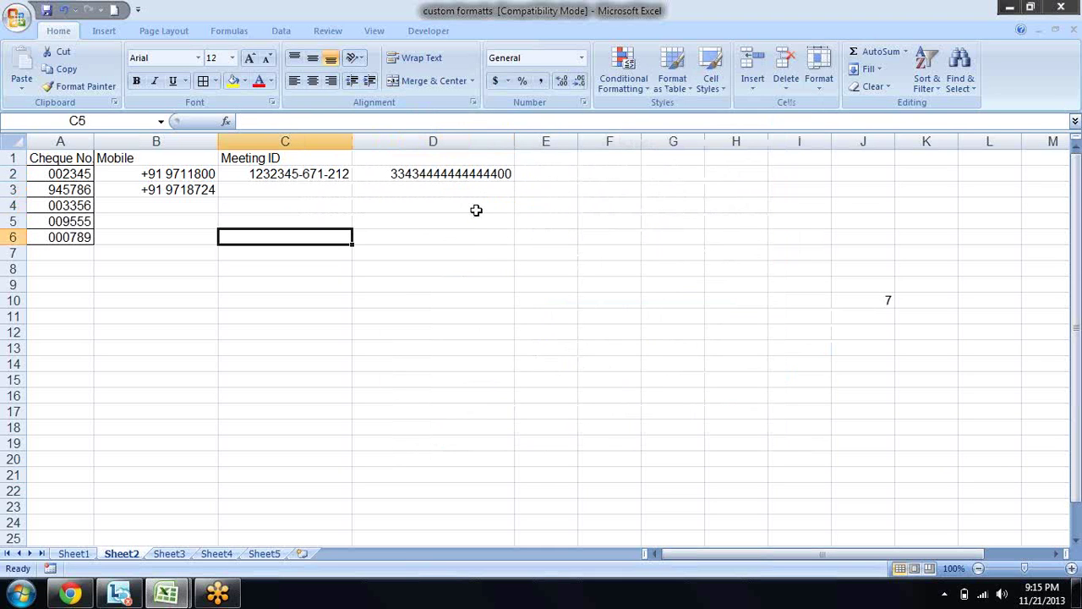
text(amont)
key(Return)
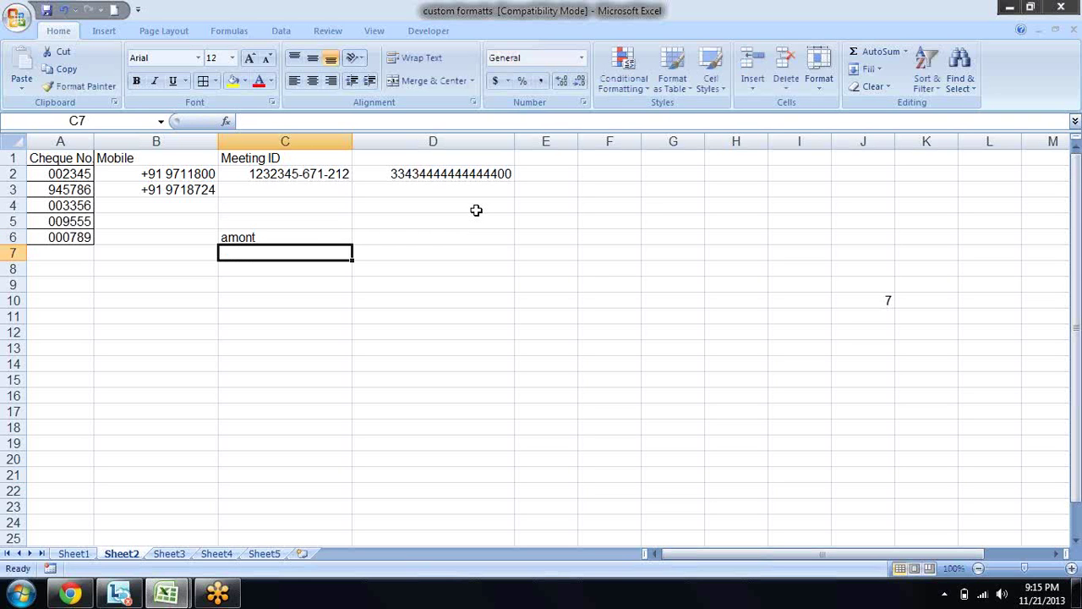
text(12)
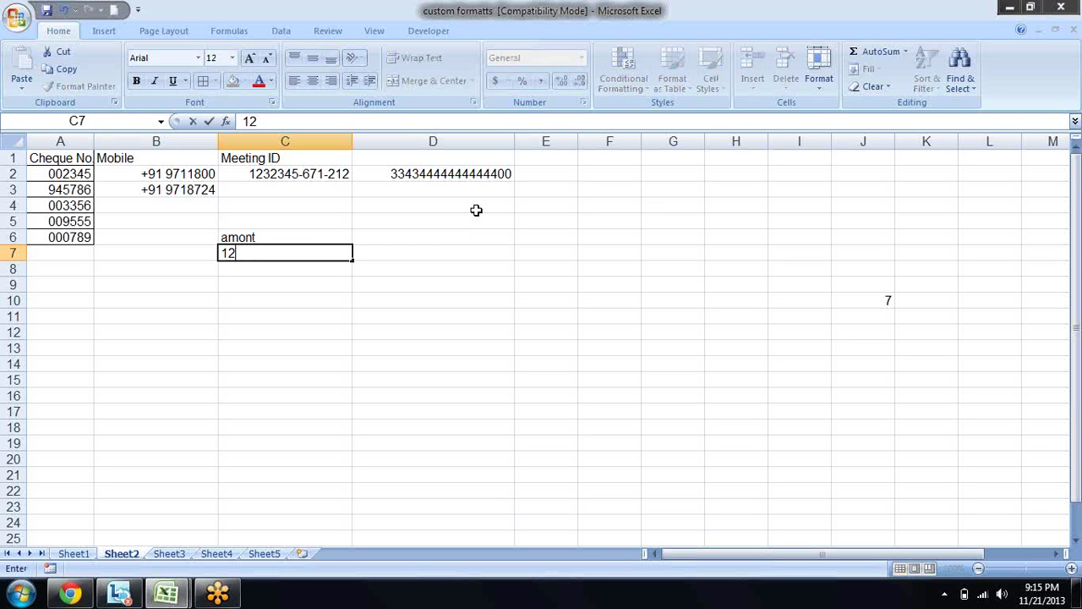
text(.3)
text(2)
key(Return)
Replace the General format of C7:C14 with the custom code "Rs " #
key(Up)
key(shift+Down)
key(shift+Down)
key(shift+Down)
key(shift+Down)
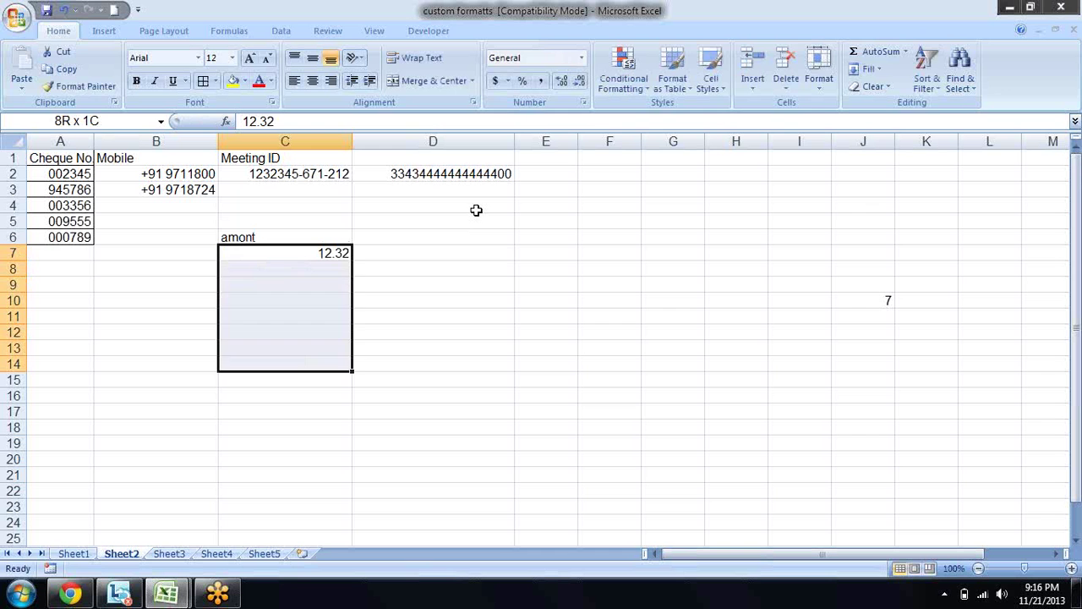
key(ctrl+1)
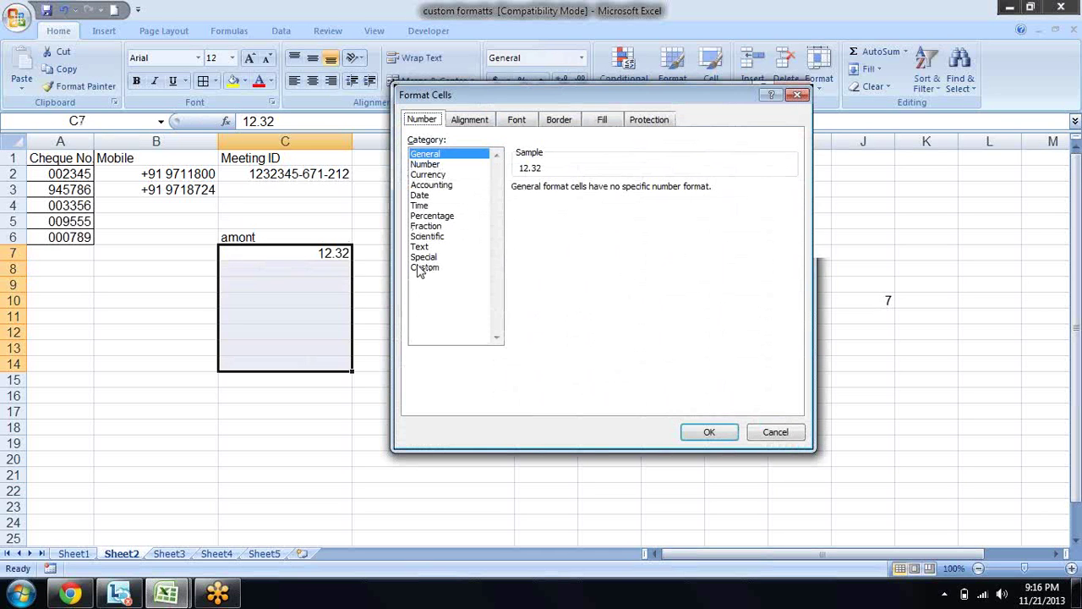
click(425, 267)
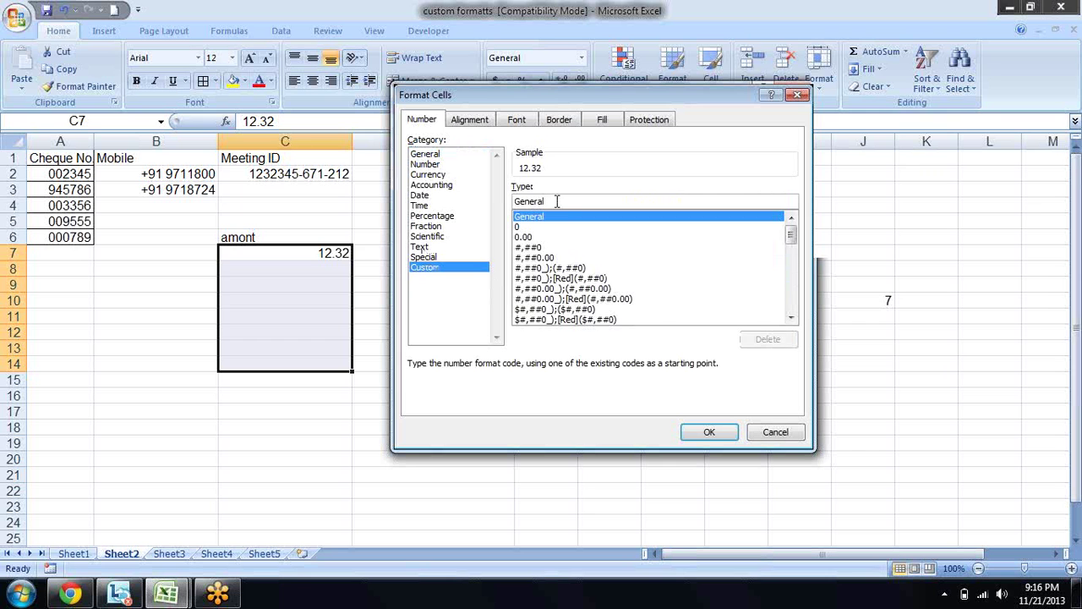
drag(557, 201, 484, 197)
text(")
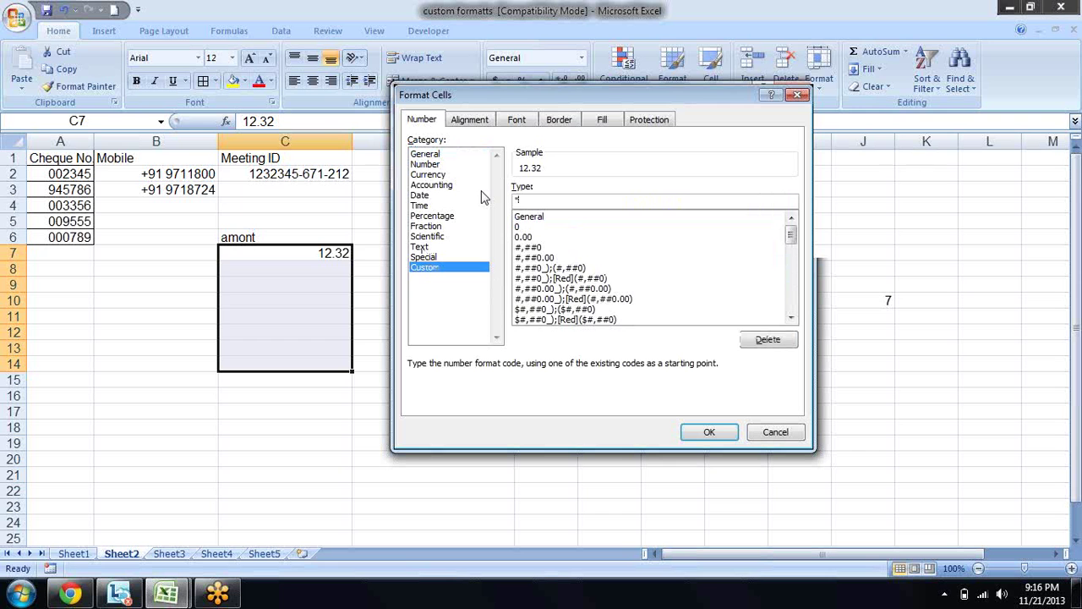
text(Rs)
text( ")
text(#)
Apply the Rs format and enter amounts 343, 3434 and 3434 in C8:C10
key(Return)
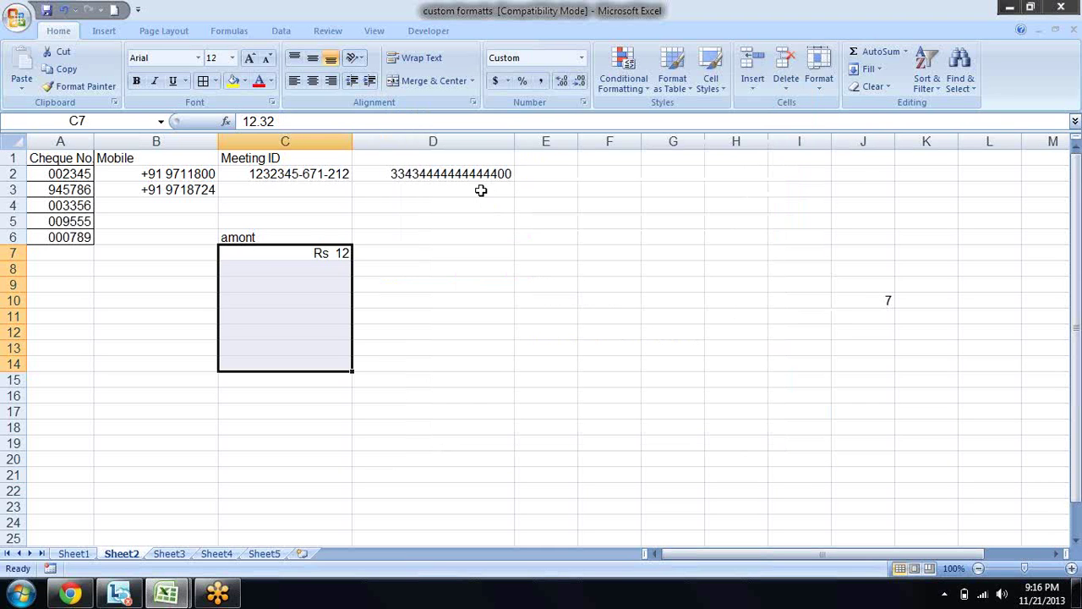
key(Down)
text(343)
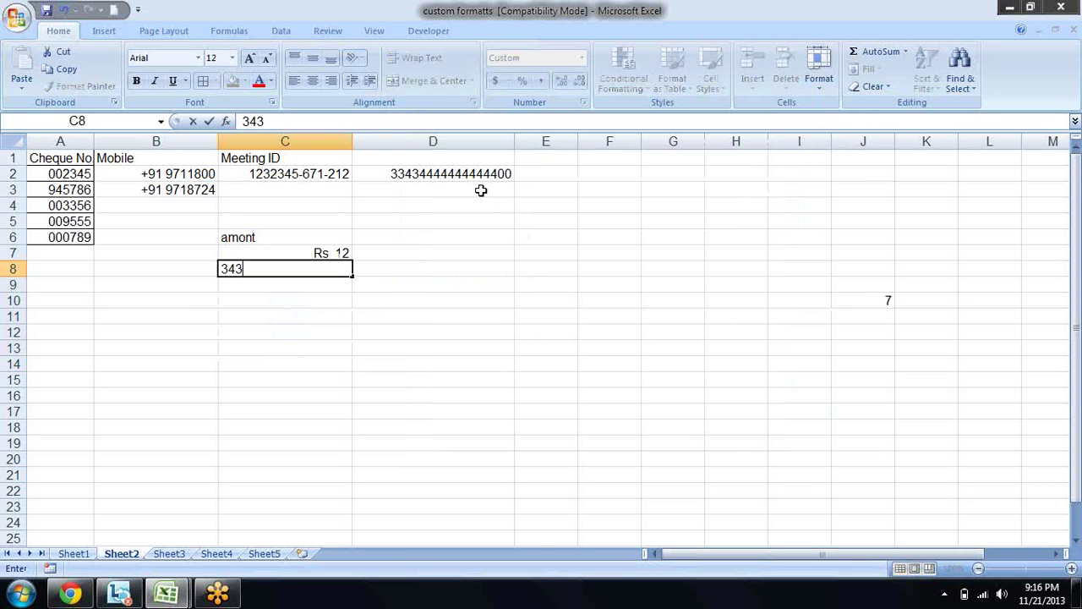
key(Return)
text(3434)
key(Return)
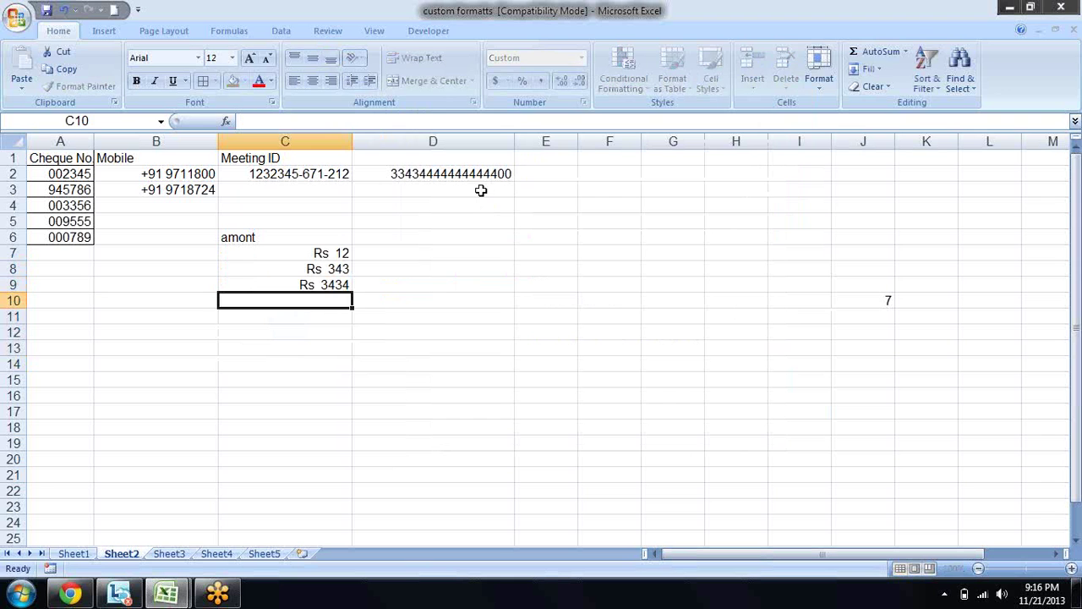
text(3434)
key(Return)
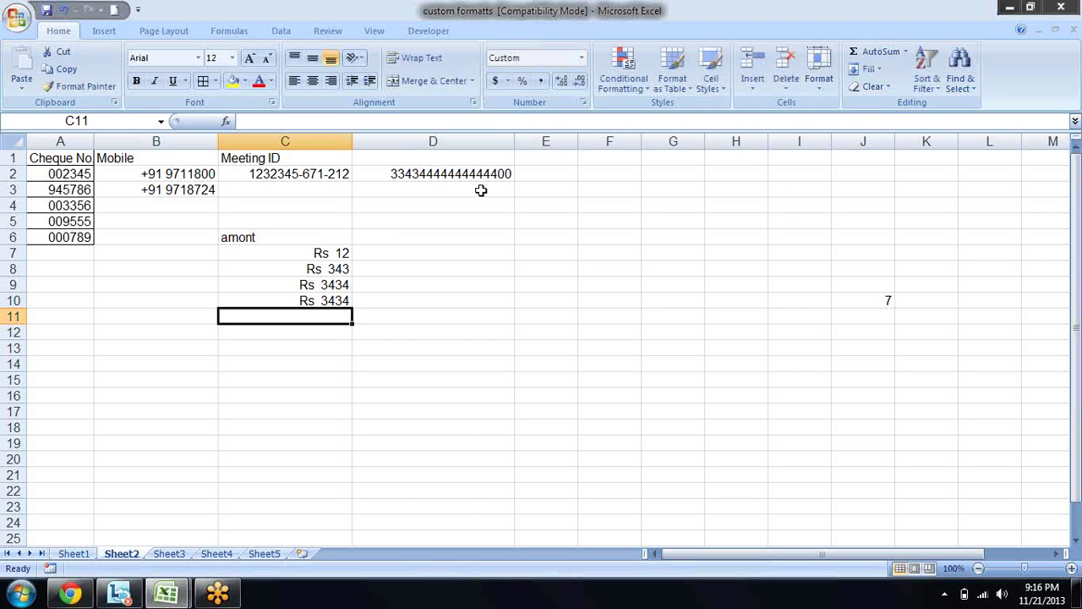
Give the amount cells the custom format "Rs " #.# "Paise"
key(Up)
key(Up)
key(Up)
key(Up)
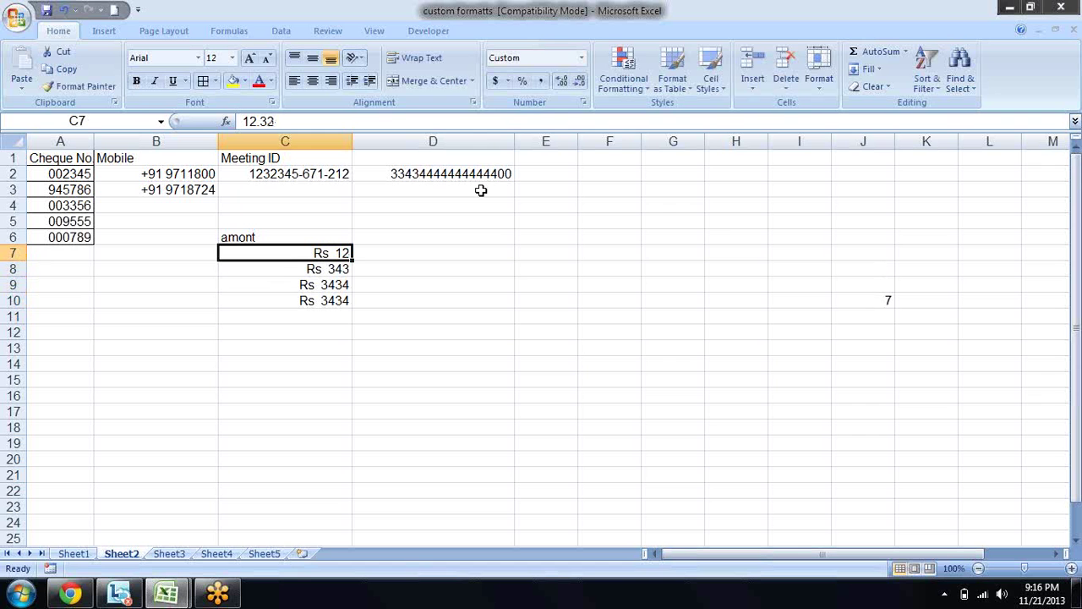
key(ctrl+1)
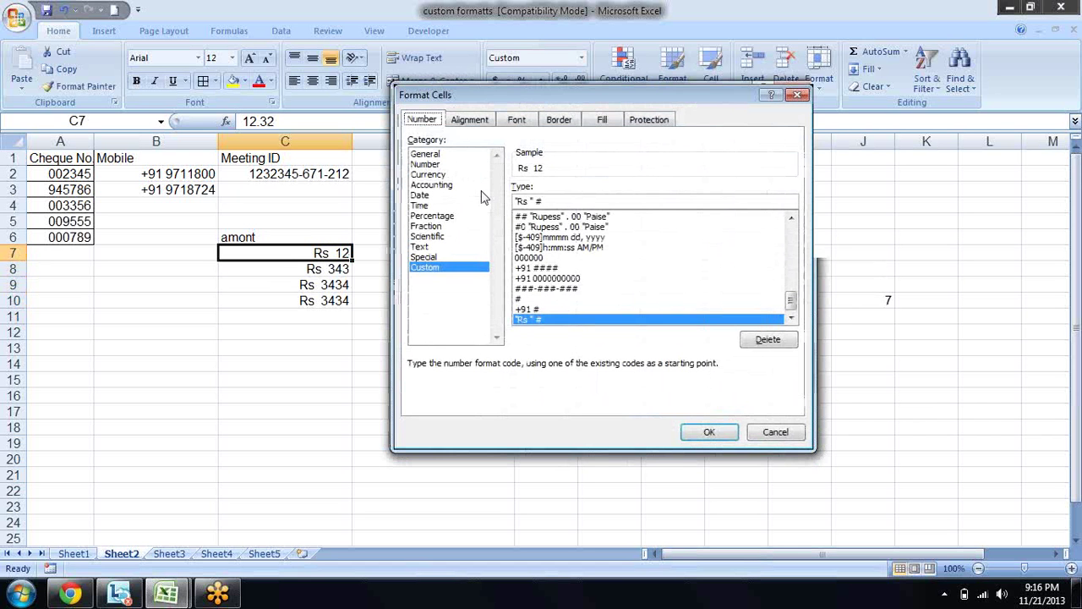
key(Escape)
key(shift+Down)
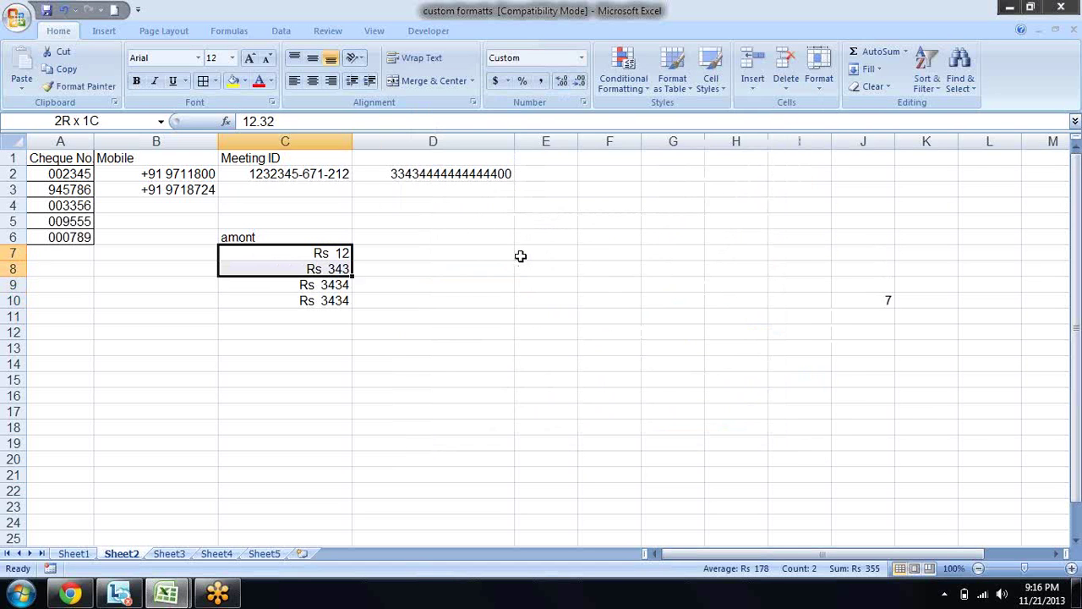
key(shift+Down)
key(shift+Down)
key(shift+Down)
key(ctrl+1)
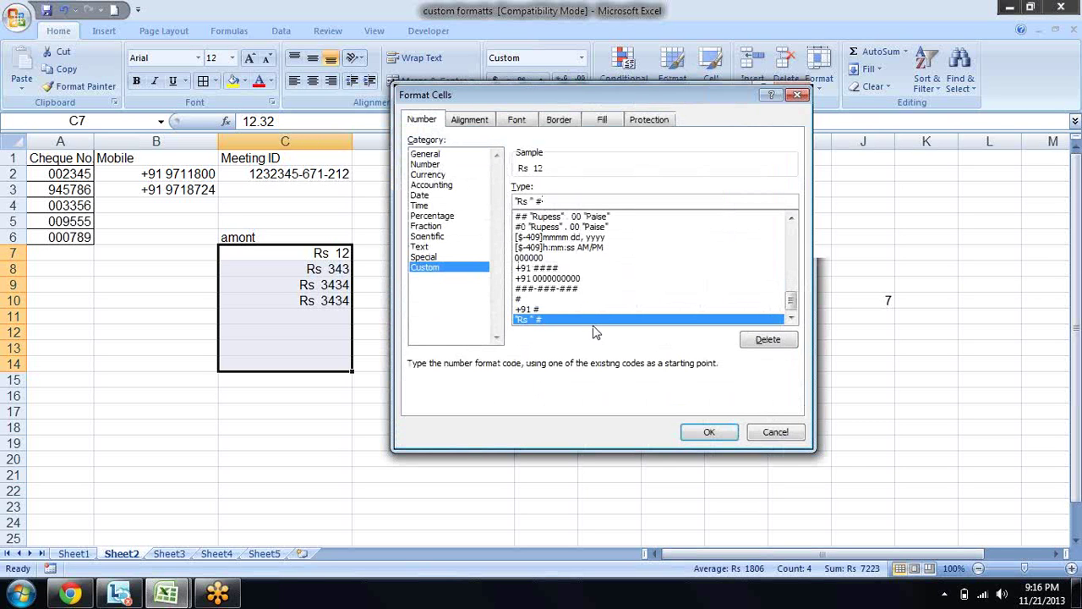
text(;)
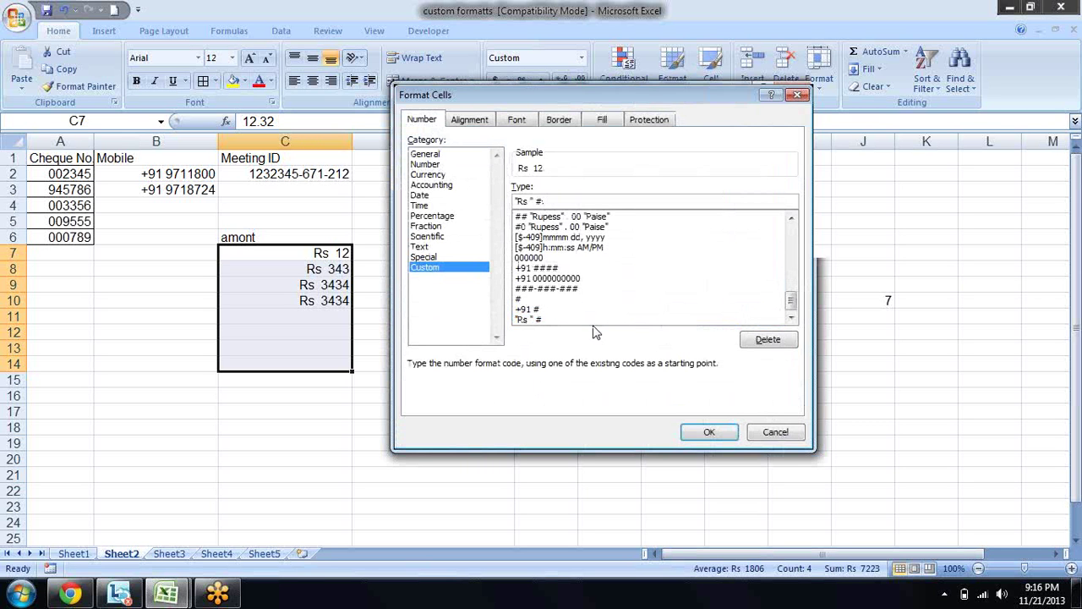
text(#)
text("Paise)
text(")
key(Return)
key(Down)
key(Down)
key(Up)
key(Up)
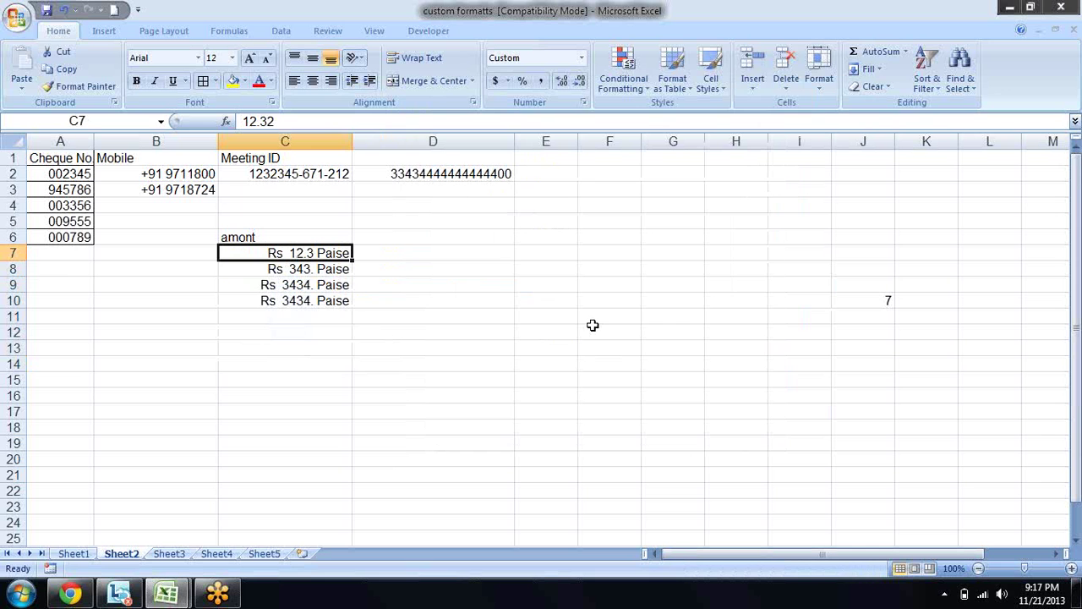
Retype the C7 amount, first as 12.00 and then as 12.3
text(12)
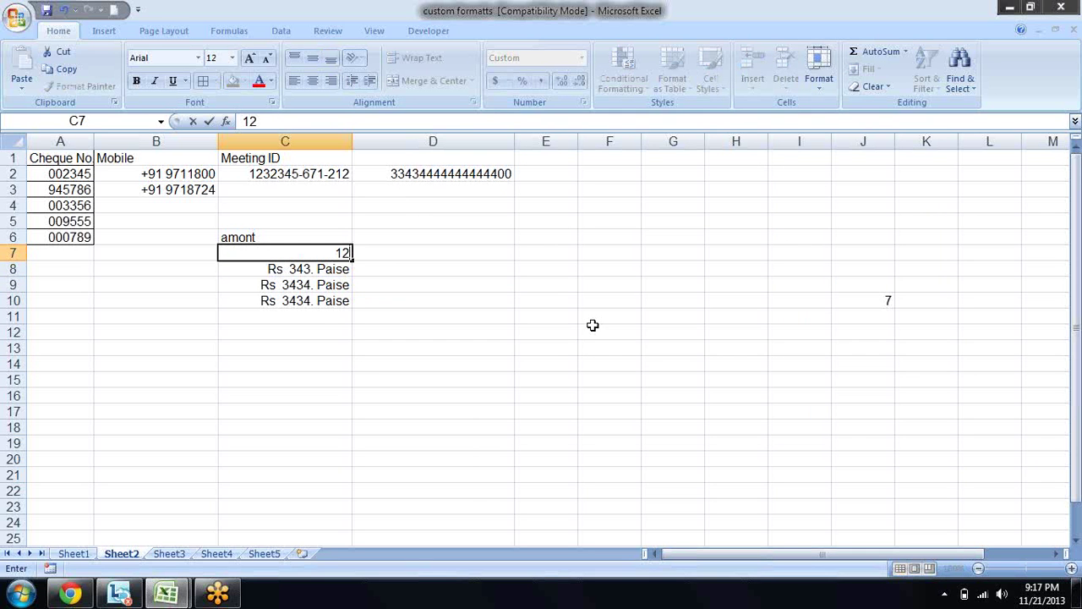
text(.00)
key(Return)
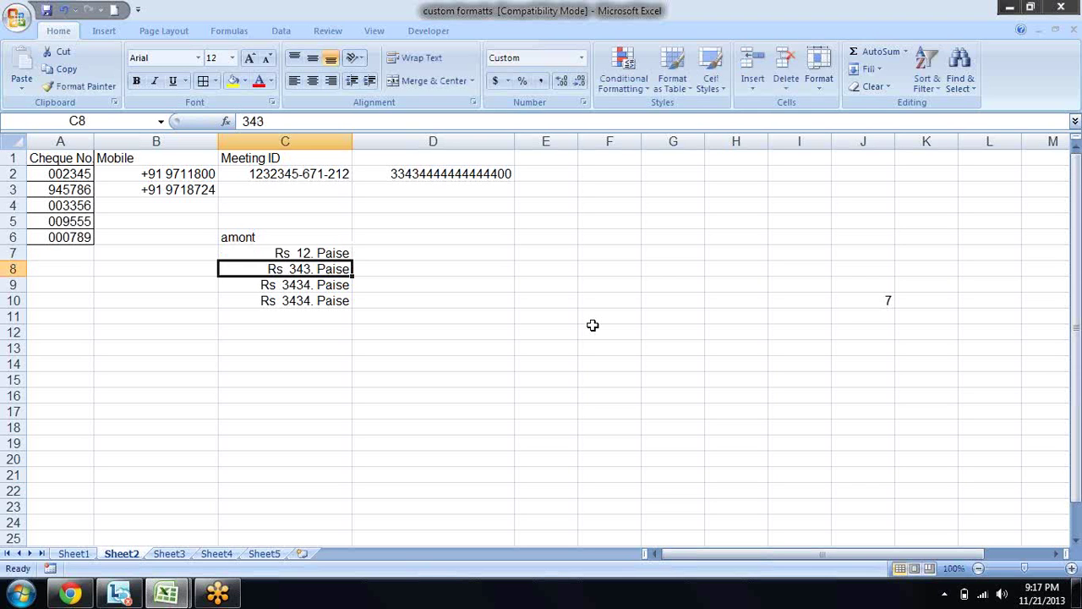
key(Up)
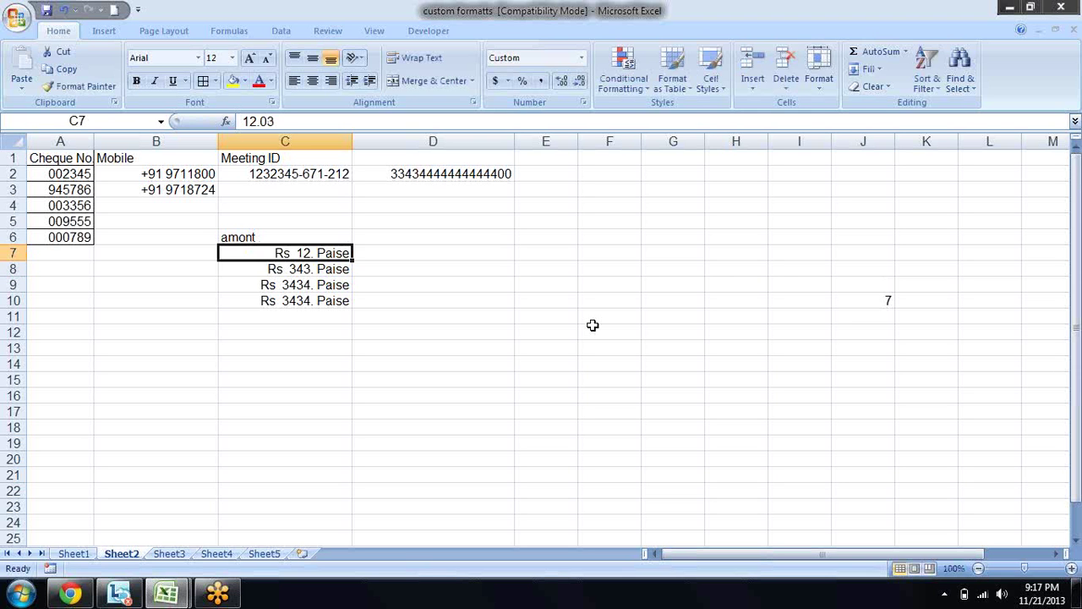
text(12.3)
key(Return)
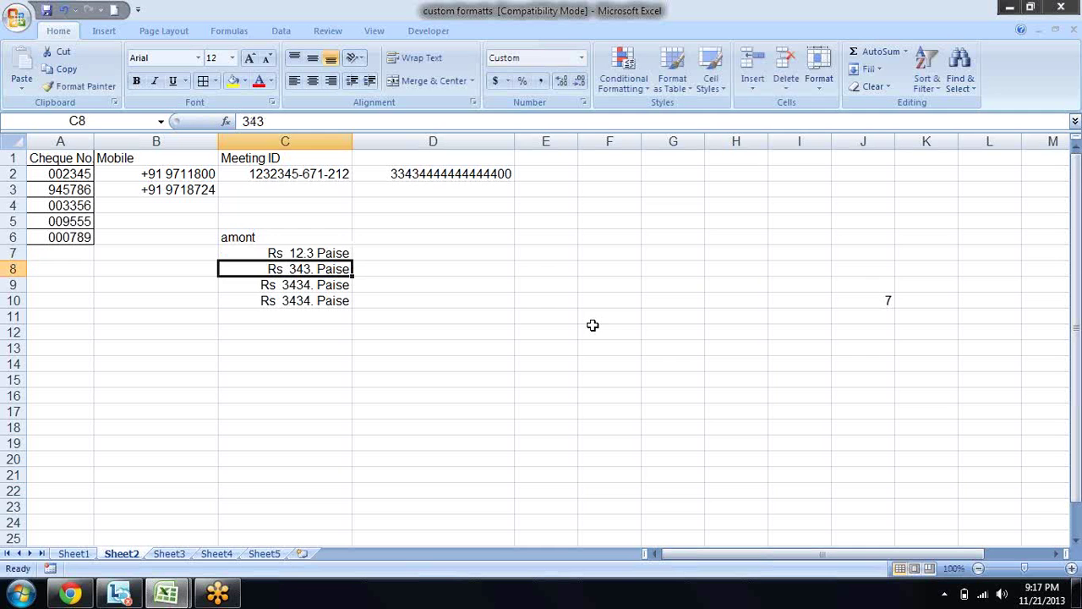
key(Up)
Change C7's format code to "Rs " #.00"Paise" for two fixed decimals
key(ctrl+1)
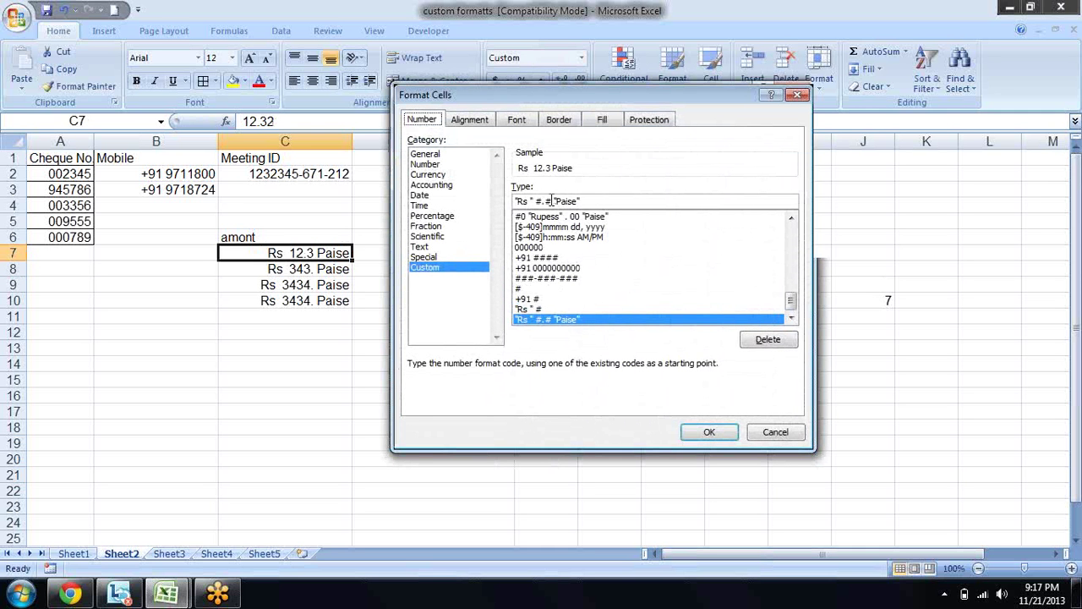
key(BackSpace)
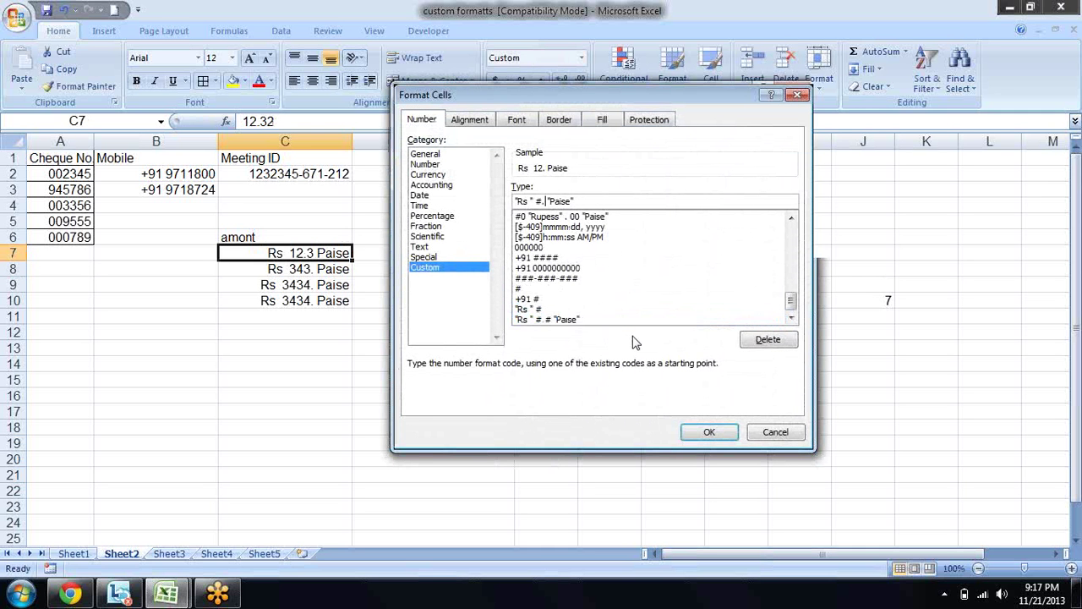
text(00)
key(Delete)
key(Return)
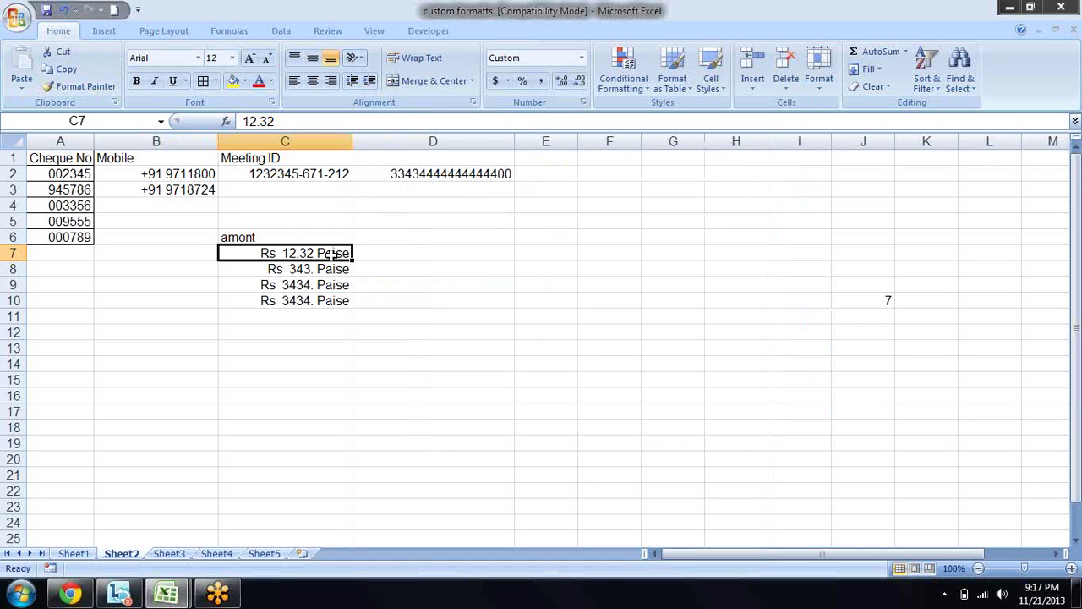
Copy C7's two-decimal Rs…Paise format onto C8:C13 with Format Painter and check the values
click(87, 88)
click(87, 88)
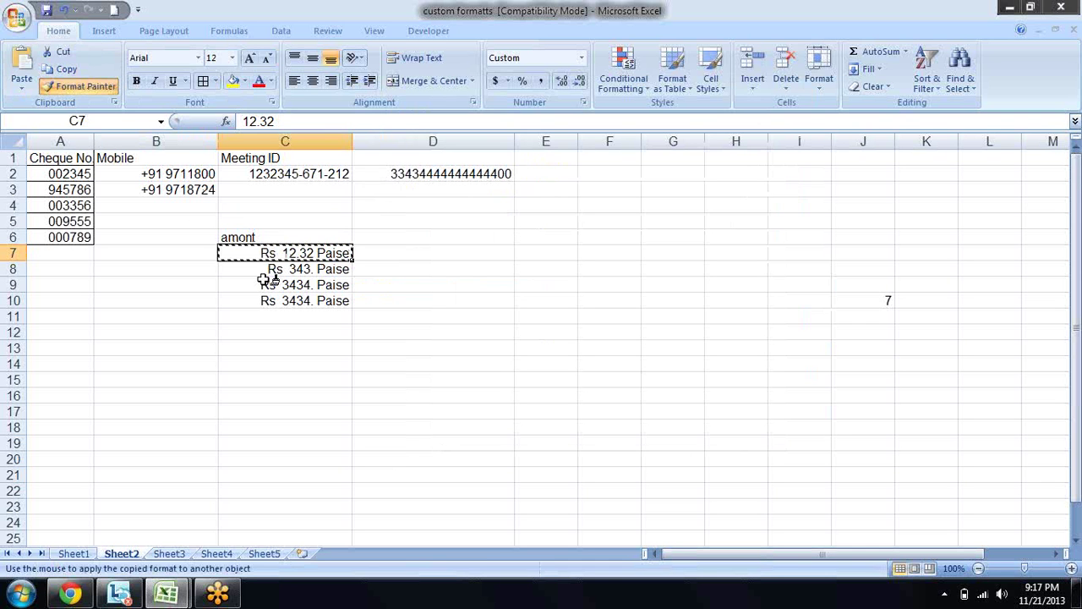
drag(306, 270, 311, 351)
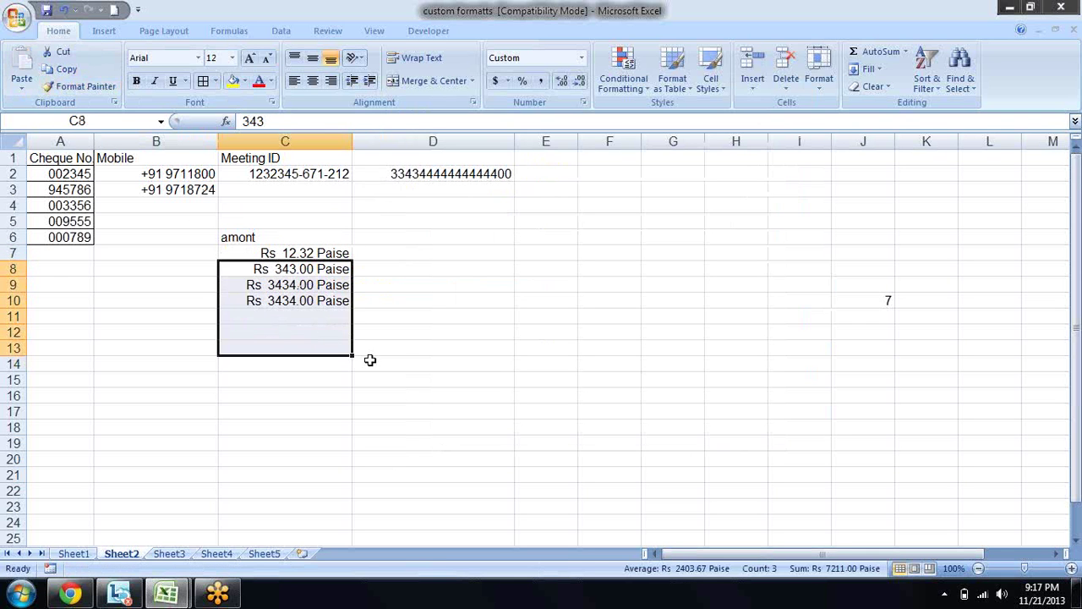
click(398, 347)
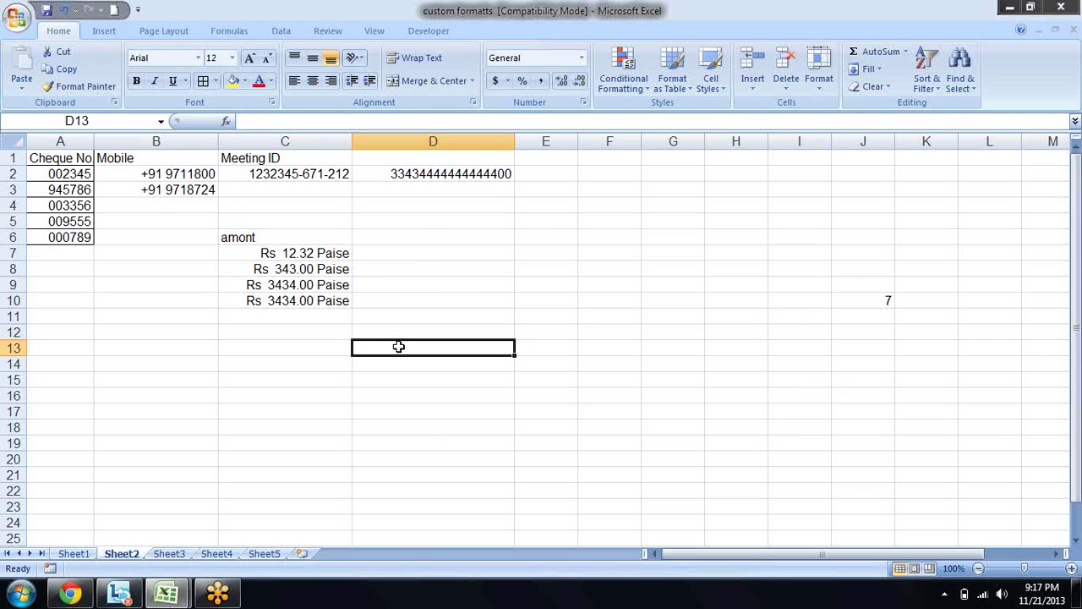
click(334, 272)
click(333, 254)
click(334, 273)
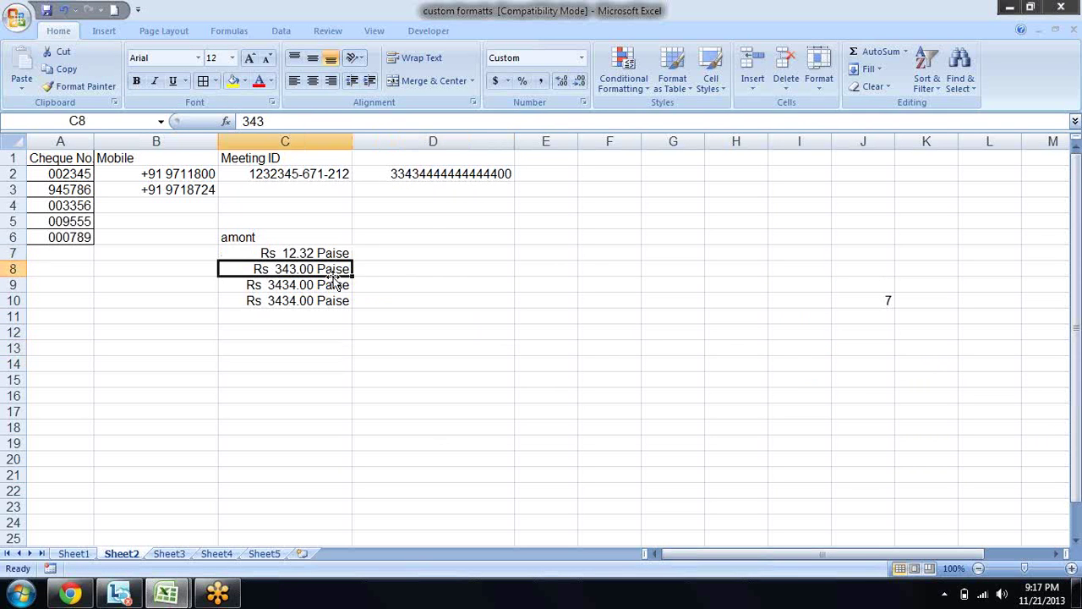
click(333, 315)
click(338, 285)
Reopen C7's custom number format code for editing
click(332, 255)
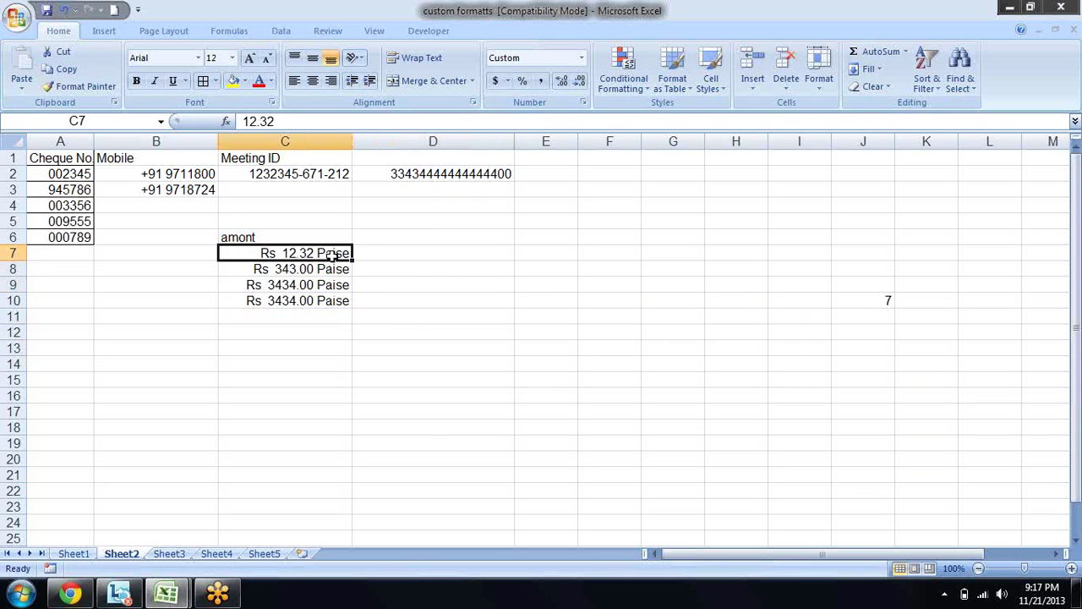
key(ctrl+1)
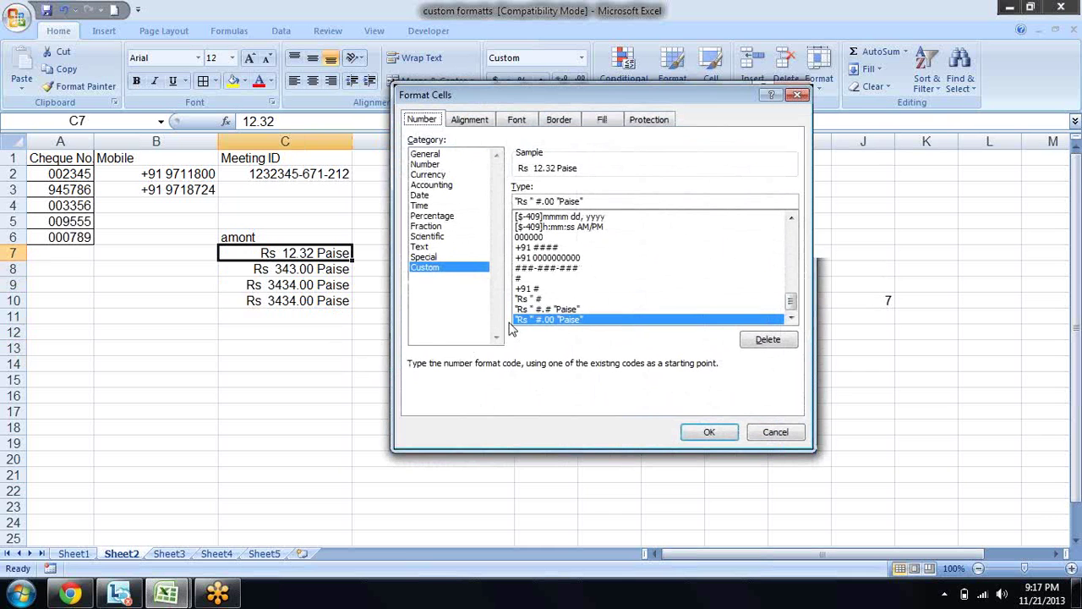
click(544, 201)
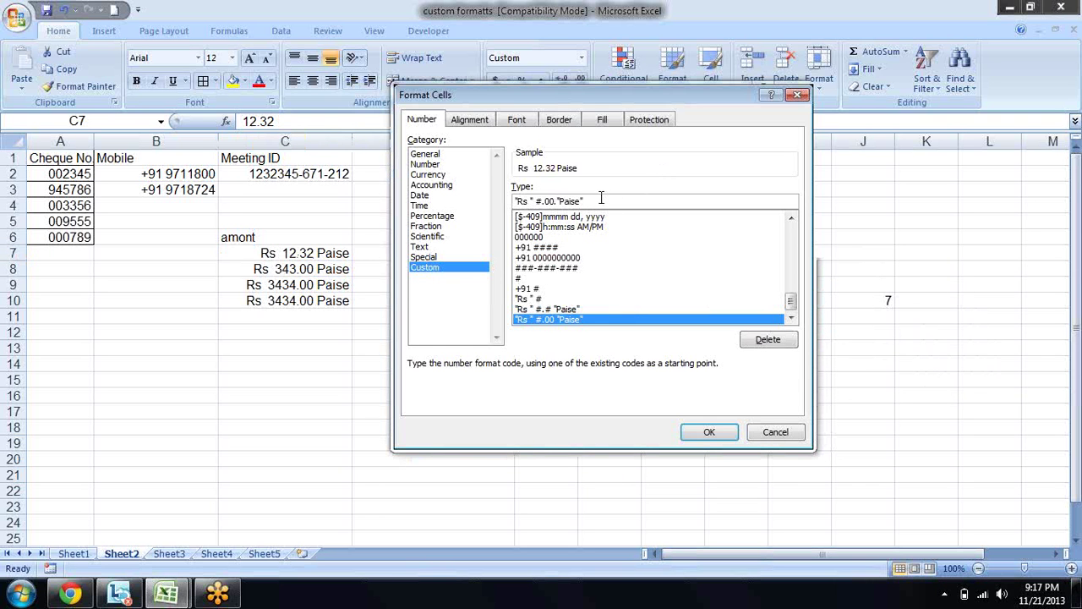
Close the Format Cells dialog, leaving C7's "Rs " #.00"Paise" code unchanged
click(557, 201)
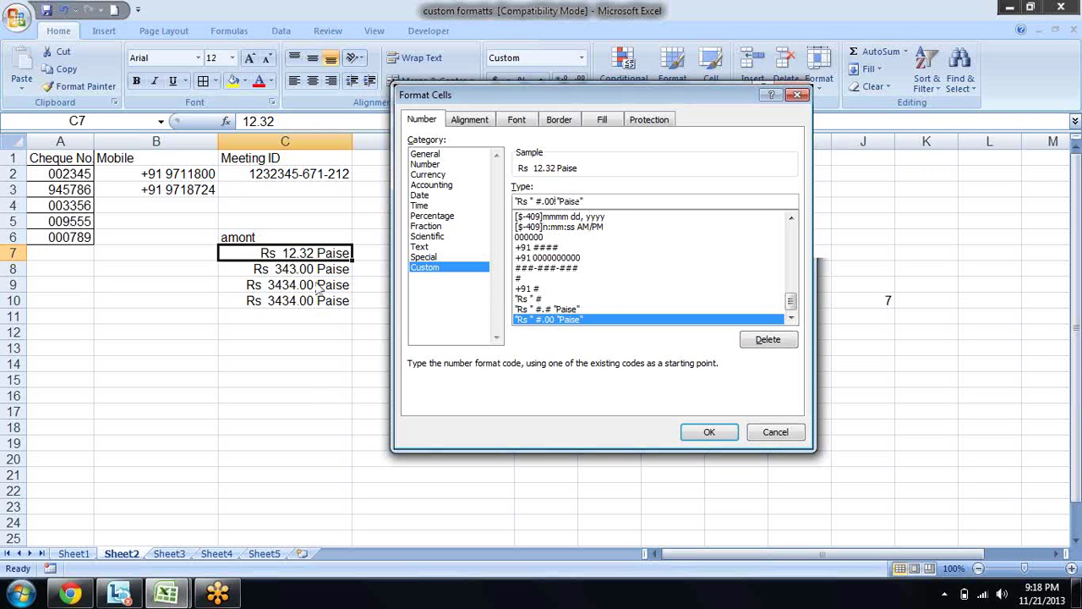
key(Return)
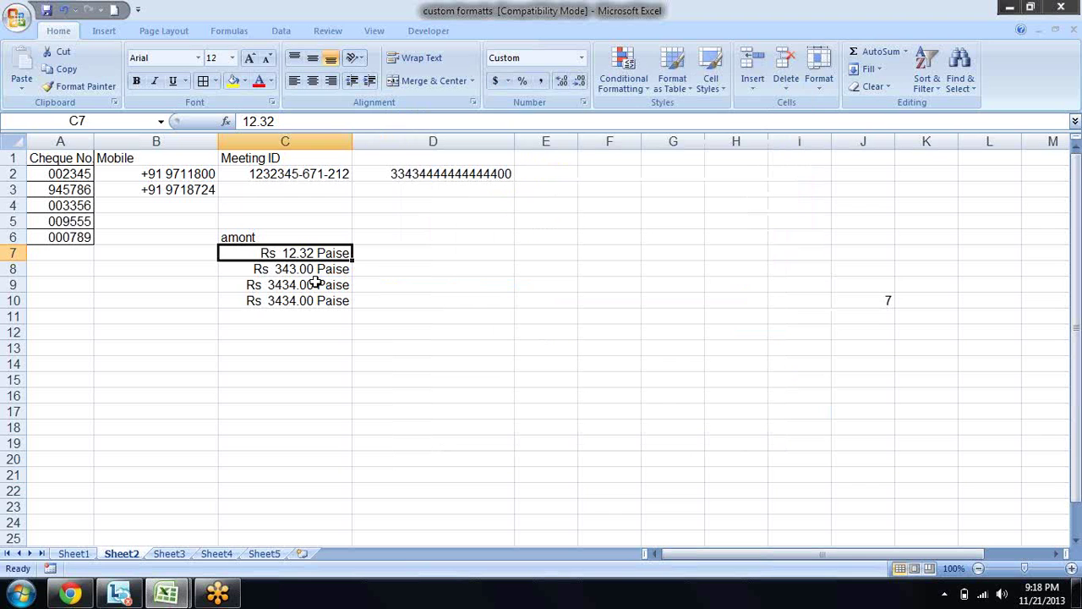
Enter 12.3 in C7 so it shows Rs 12.30 Paise, then review C8:C10
text(12.3)
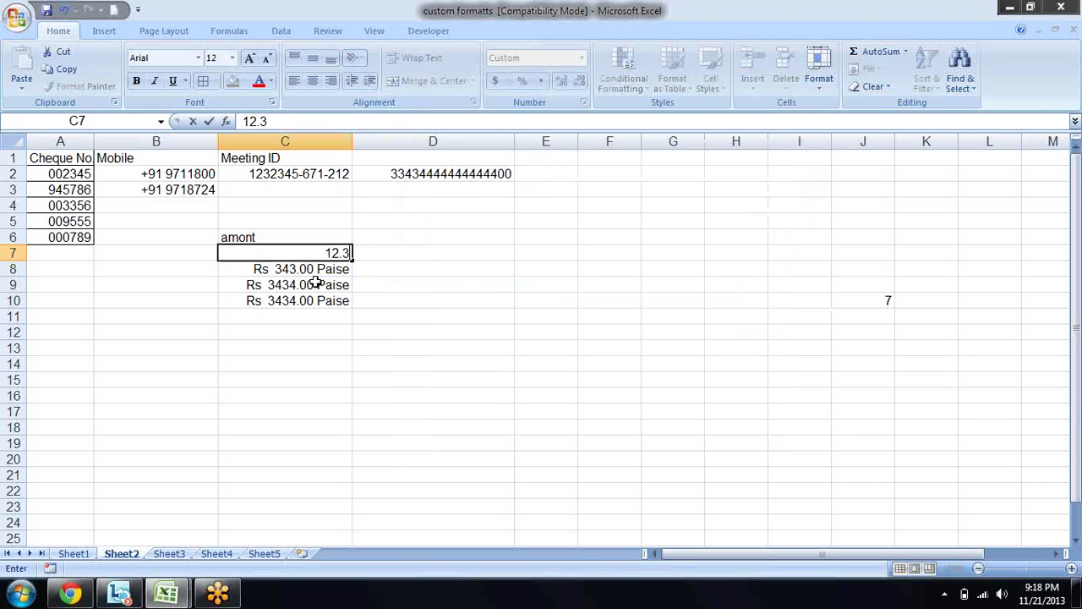
key(Return)
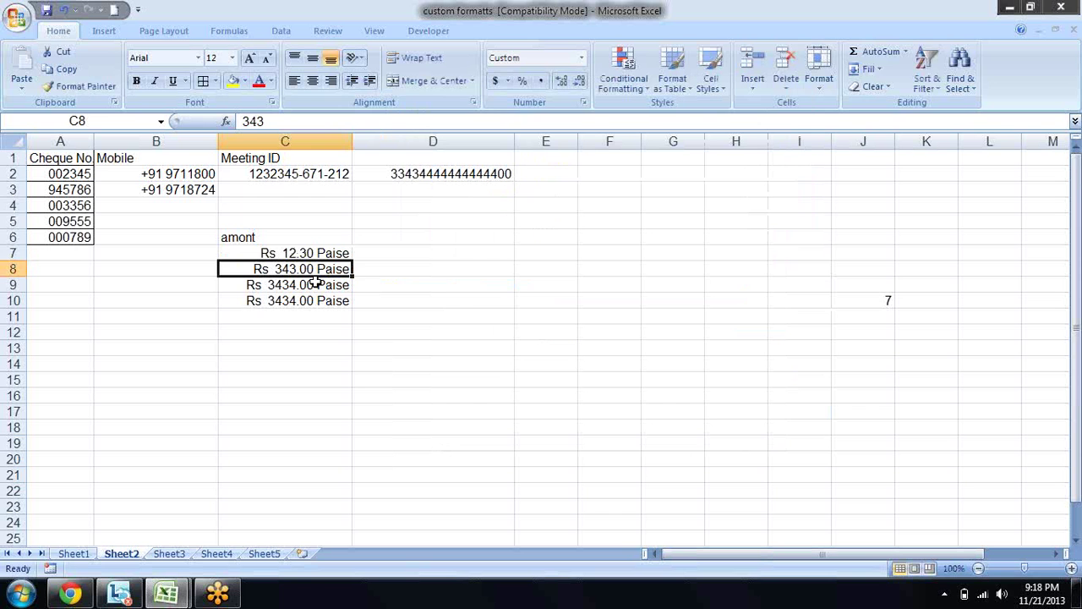
key(Up)
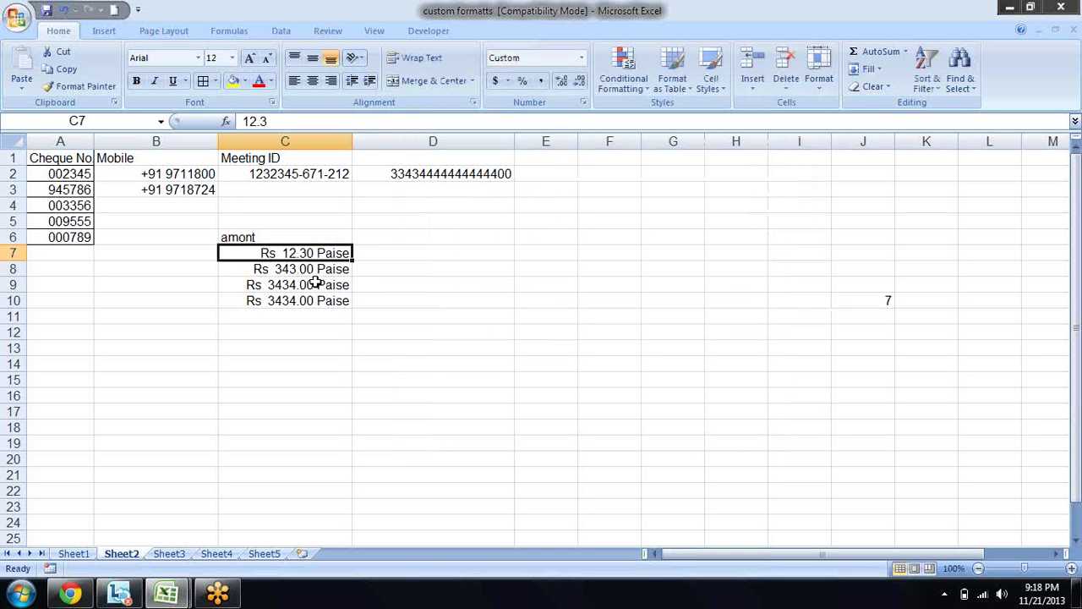
key(Down)
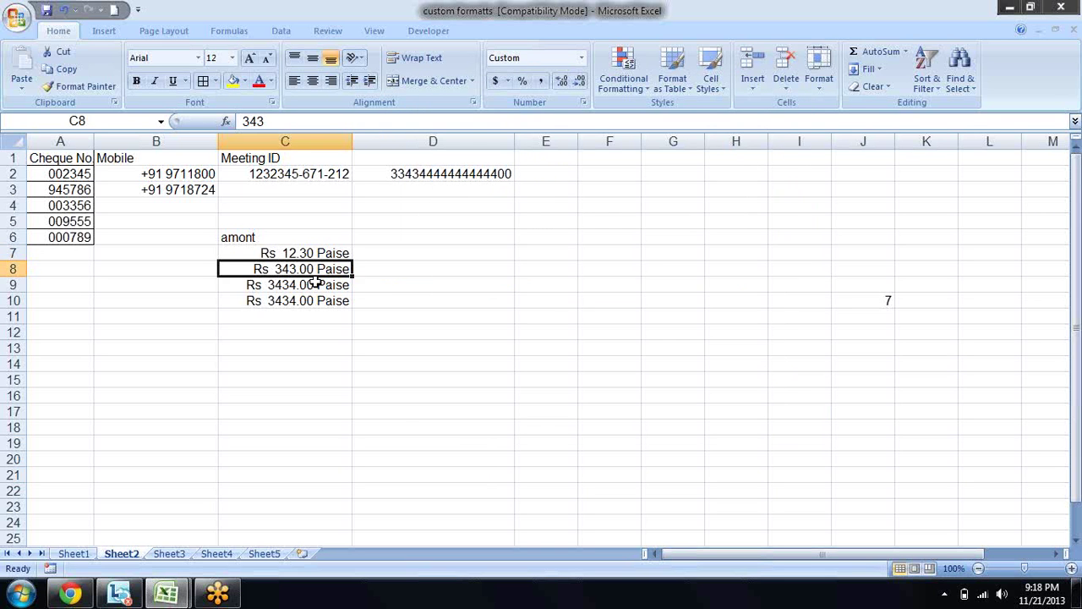
key(Up)
key(Down)
key(Down)
key(Down)
key(Down)
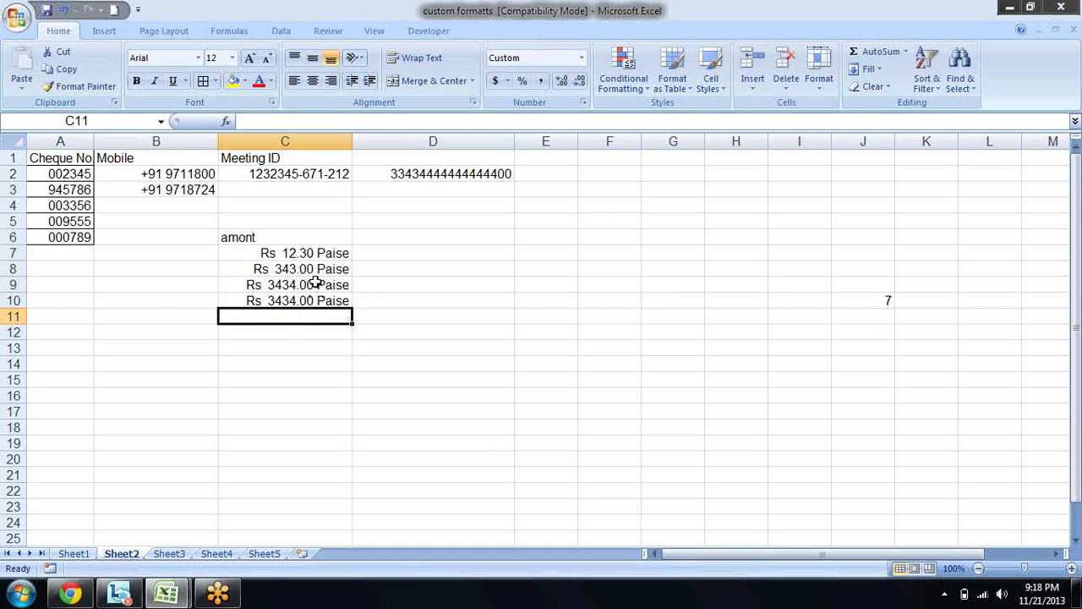
key(Up)
key(Up)
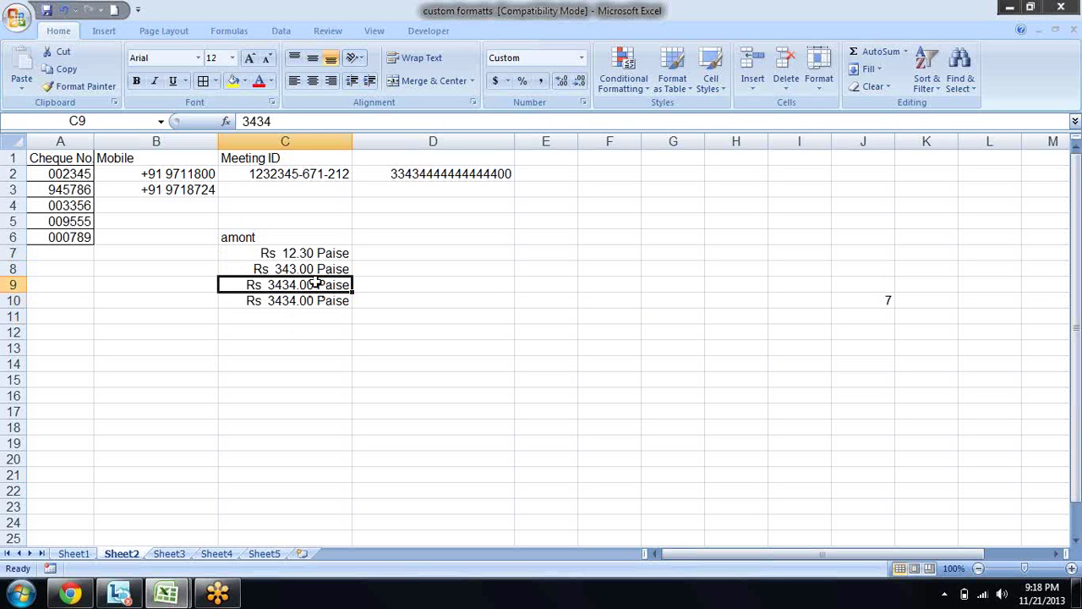
key(Down)
key(Down)
key(Up)
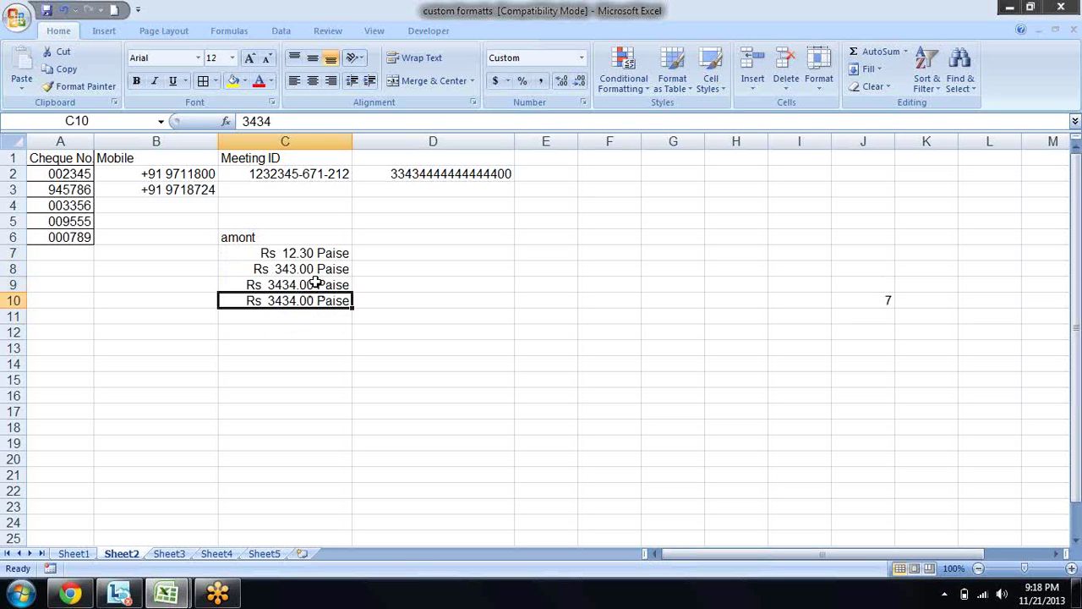
key(Down)
key(Down)
key(Home)
Enter 'Name _' in B12, then narrow and rewiden column B
key(Right)
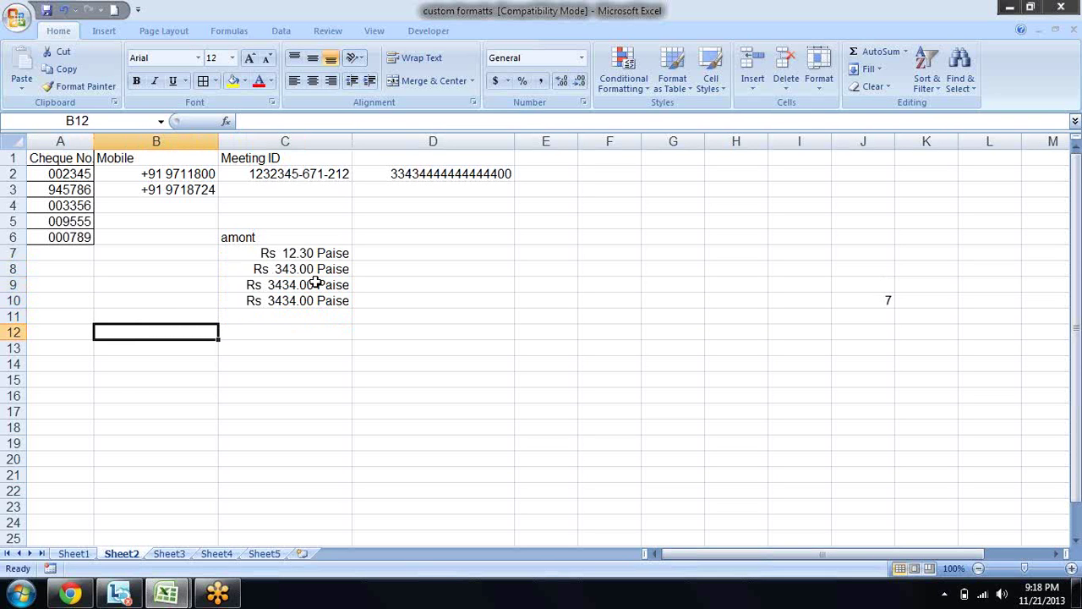
text(Na)
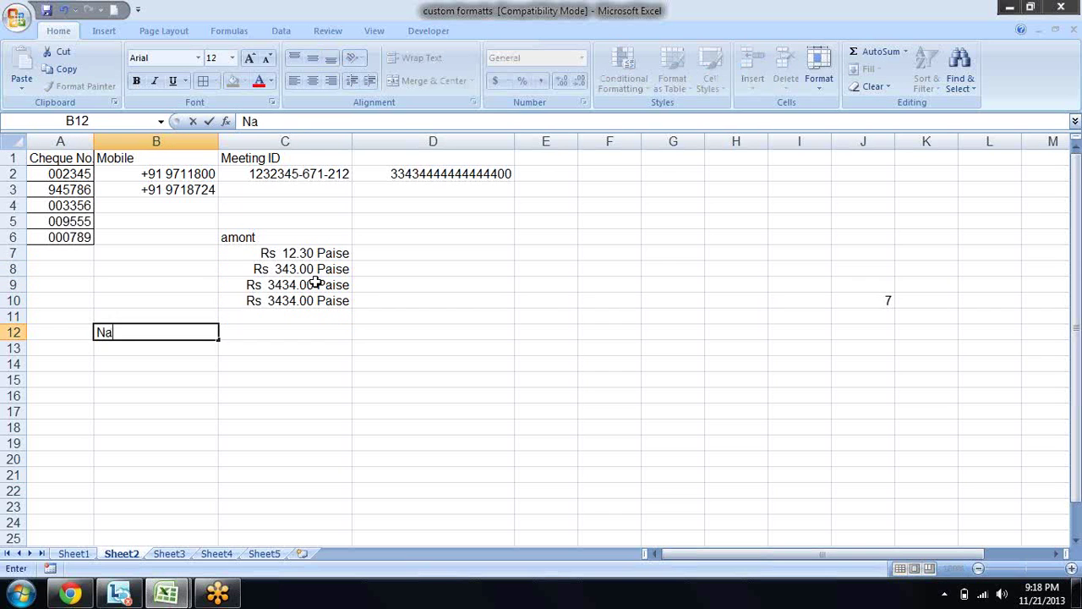
text(me)
text( _)
key(Return)
key(Return)
key(Return)
key(Up)
key(Up)
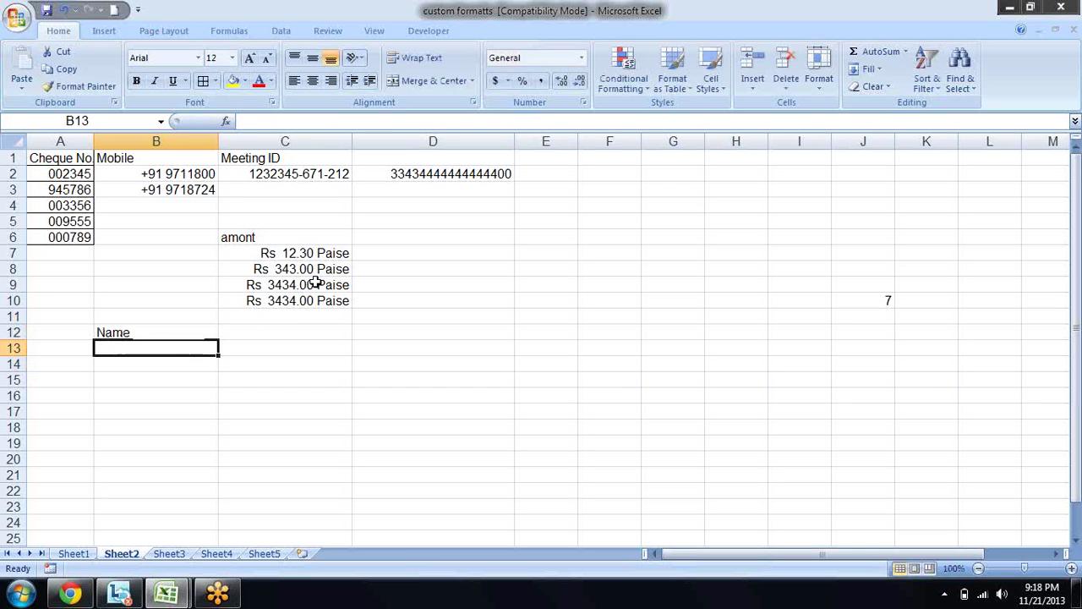
key(Up)
key(Up)
key(Down)
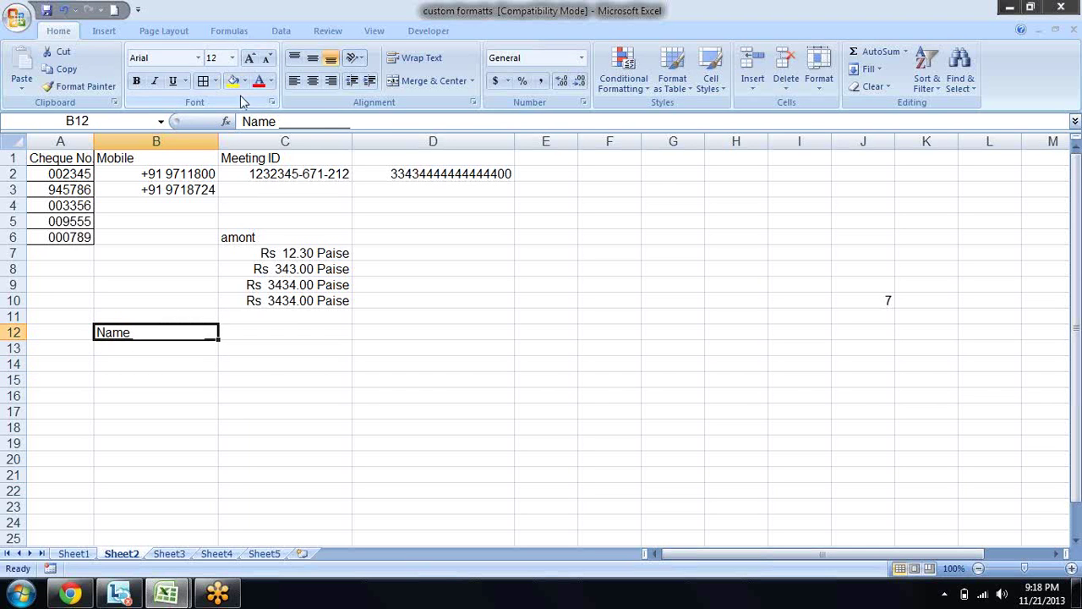
drag(219, 141, 157, 141)
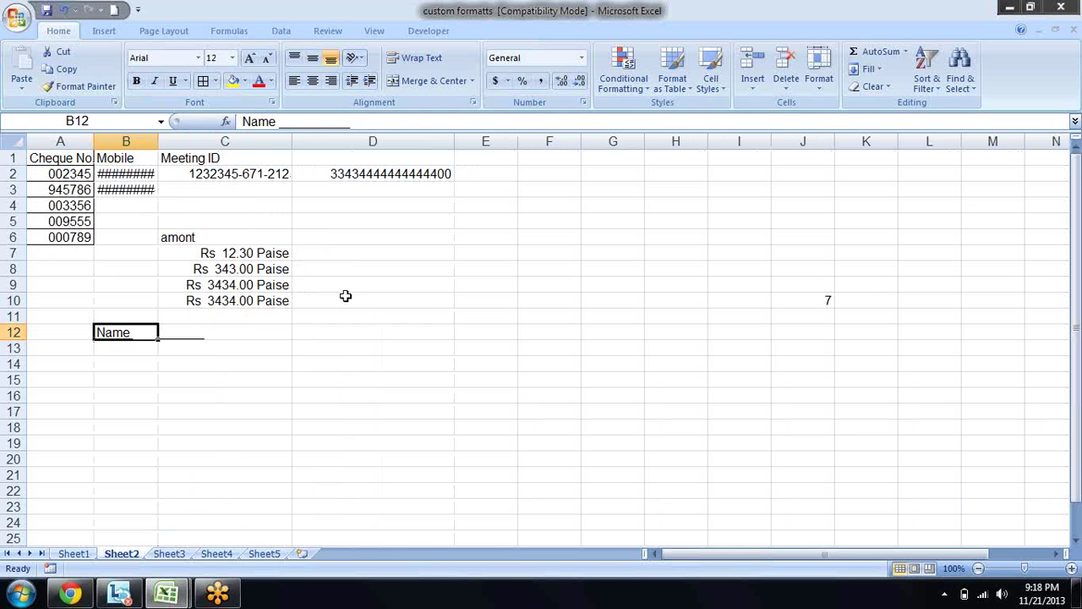
click(287, 380)
mouse_move(159, 141)
mouse_down()
mouse_move(228, 142)
mouse_move(187, 141)
mouse_up()
Open and apply Format Cells for B12, dismissing the help window
click(179, 332)
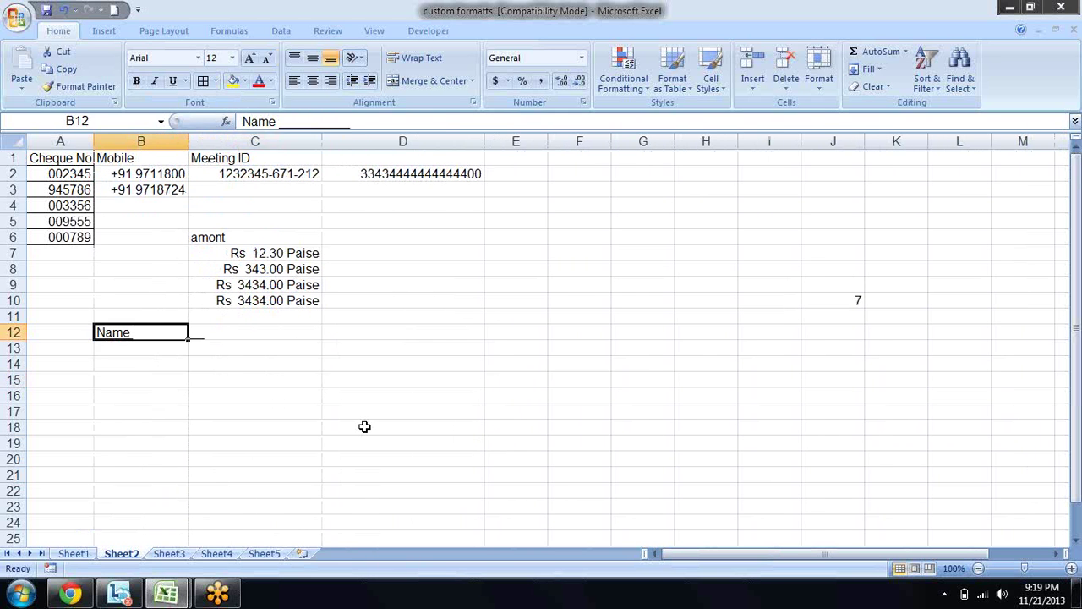
key(ctrl+1)
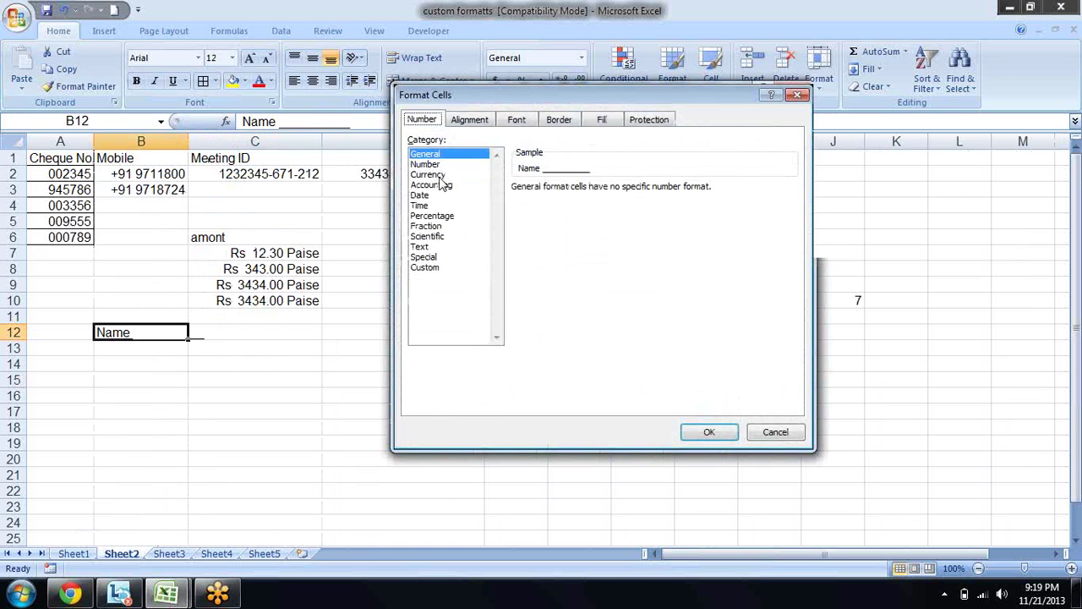
key(Return)
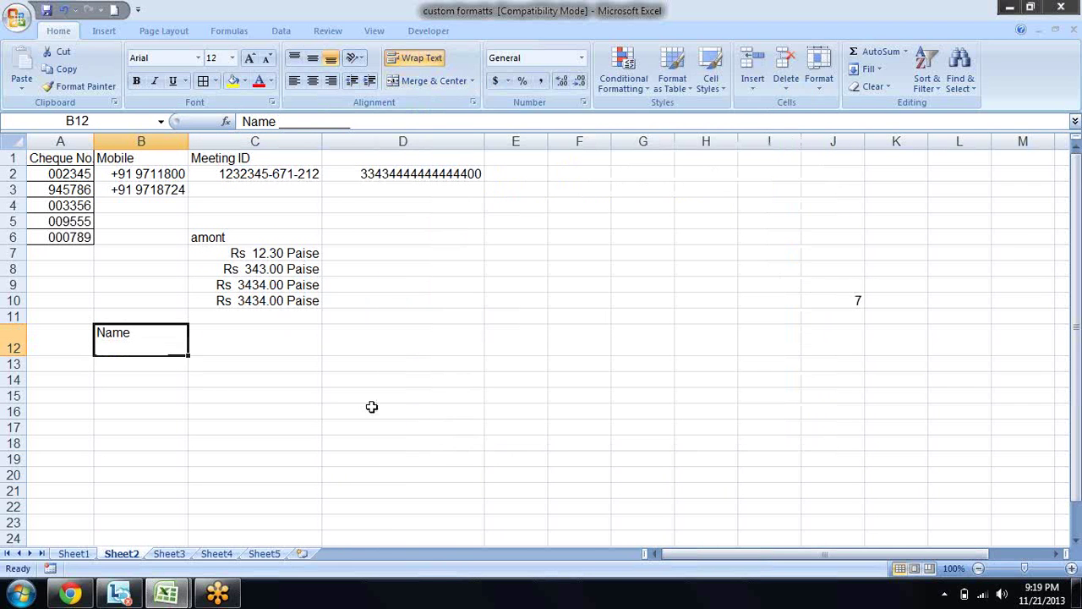
drag(369, 410, 314, 406)
click(171, 333)
key(F1)
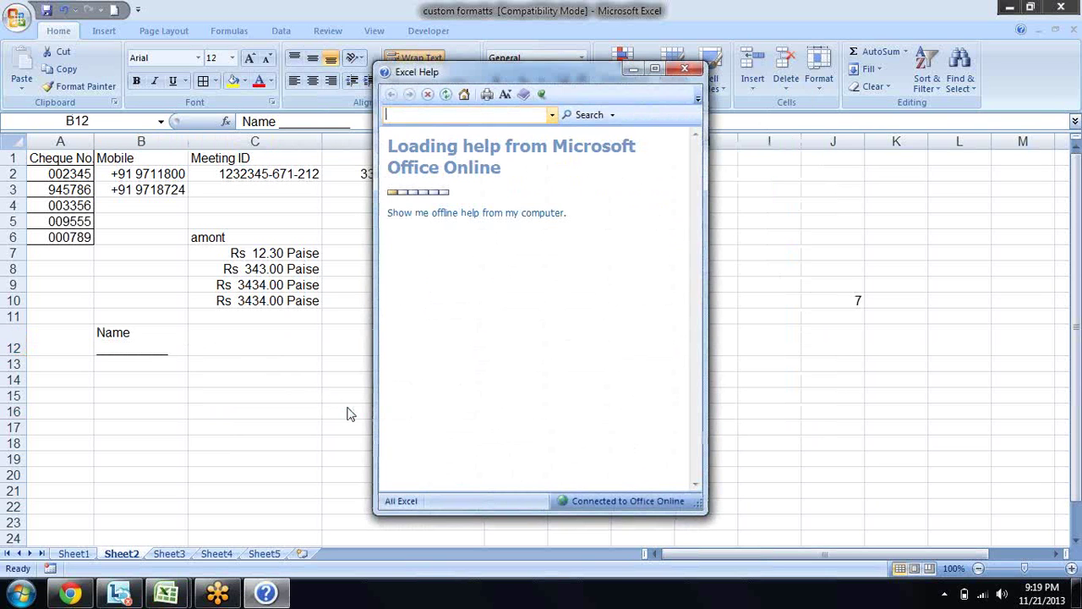
click(685, 69)
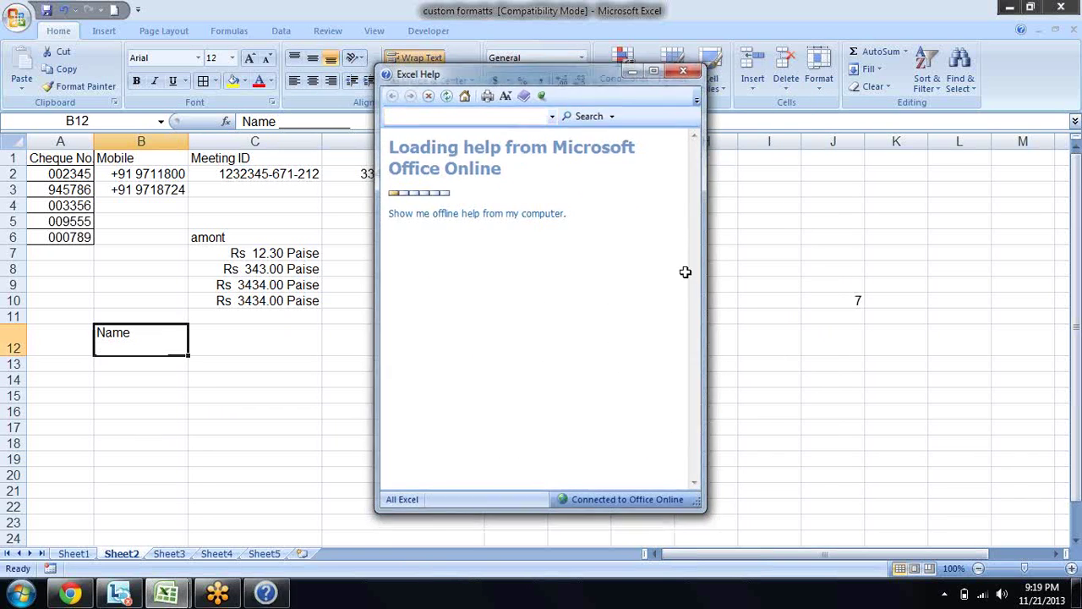
Clear the text from B12 and reopen its Format Cells settings
key(F2)
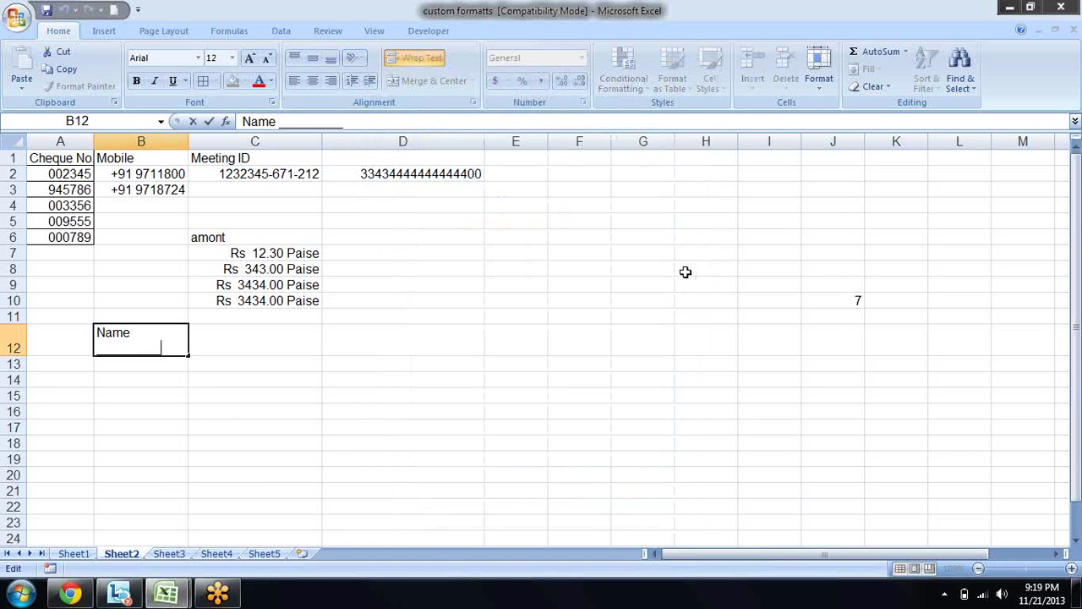
key(BackSpace)
key(BackSpace)
key(BackSpace)
key(BackSpace)
key(BackSpace)
key(BackSpace)
key(Return)
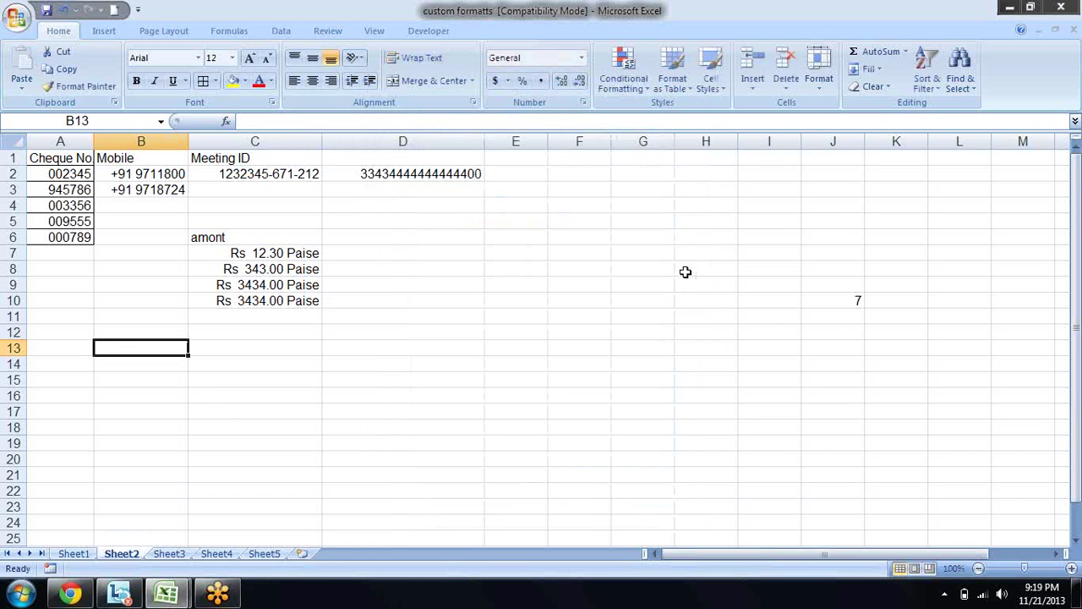
key(Up)
key(ctrl+1)
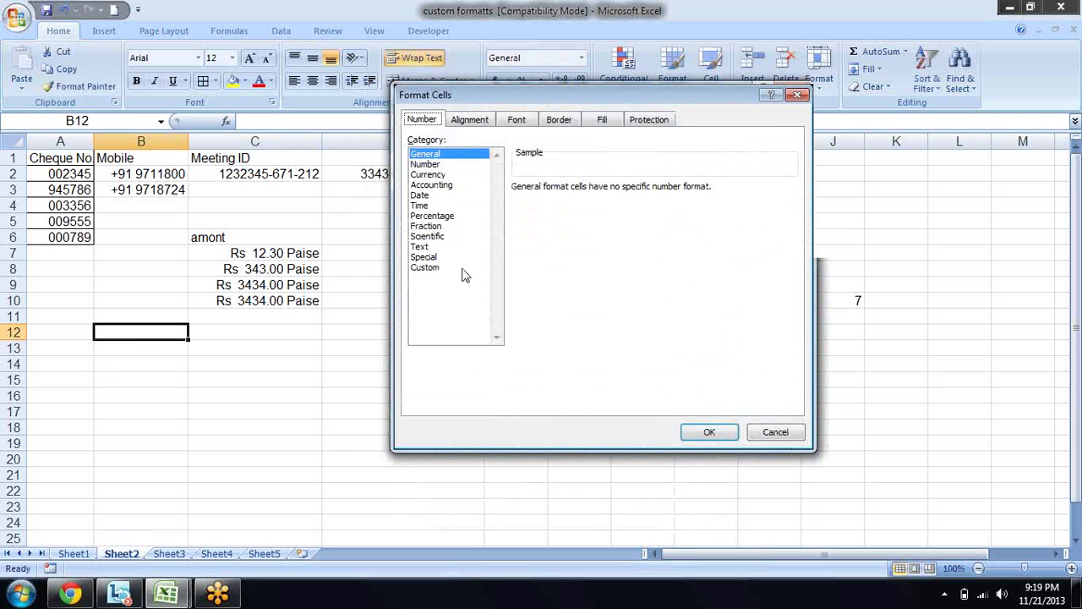
Replace B12's custom format code with the underscore fill format @*_
click(462, 267)
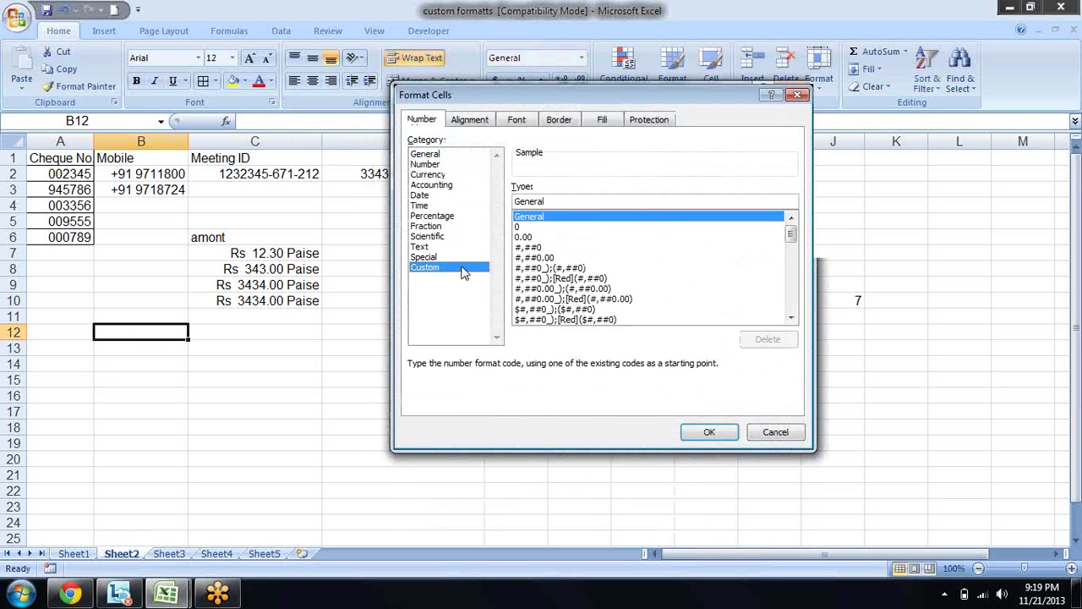
double_click(587, 201)
text(@)
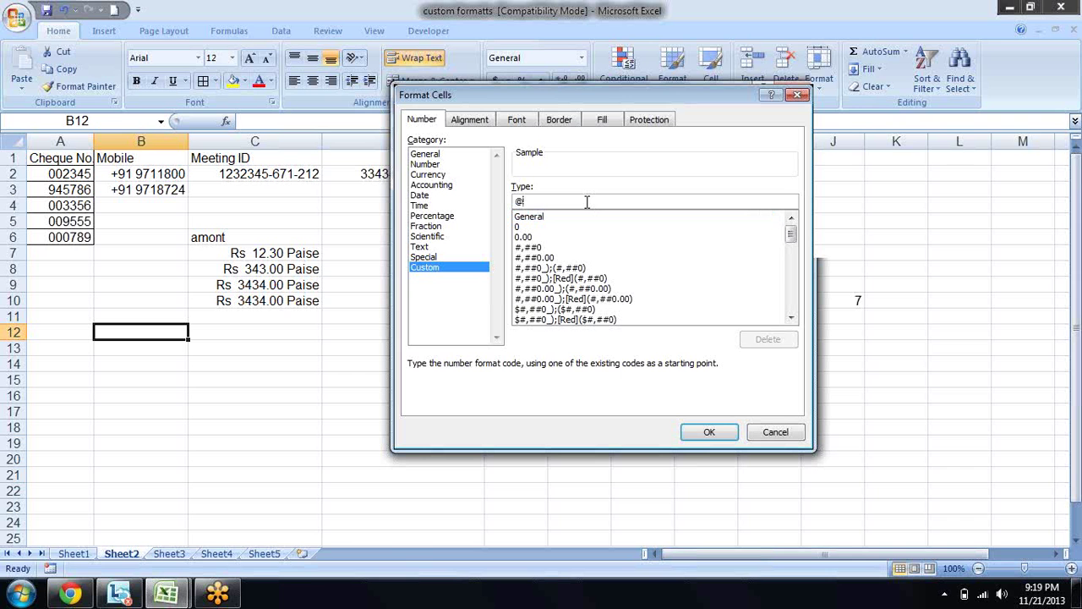
text(")
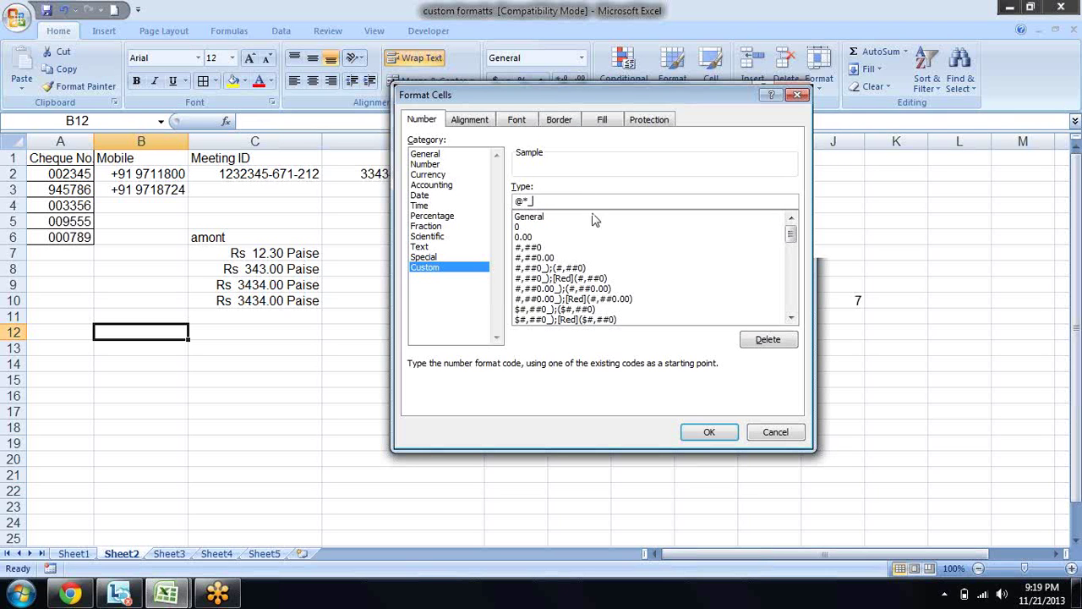
click(710, 435)
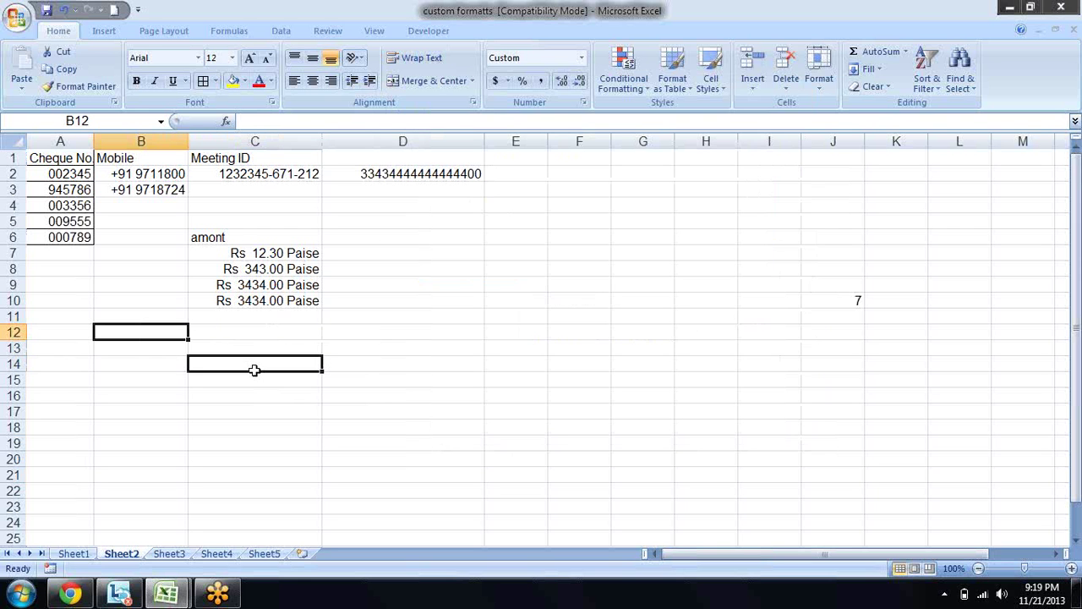
Type 'Name' in B12, then widen and narrow column B to test the fill
text(Name)
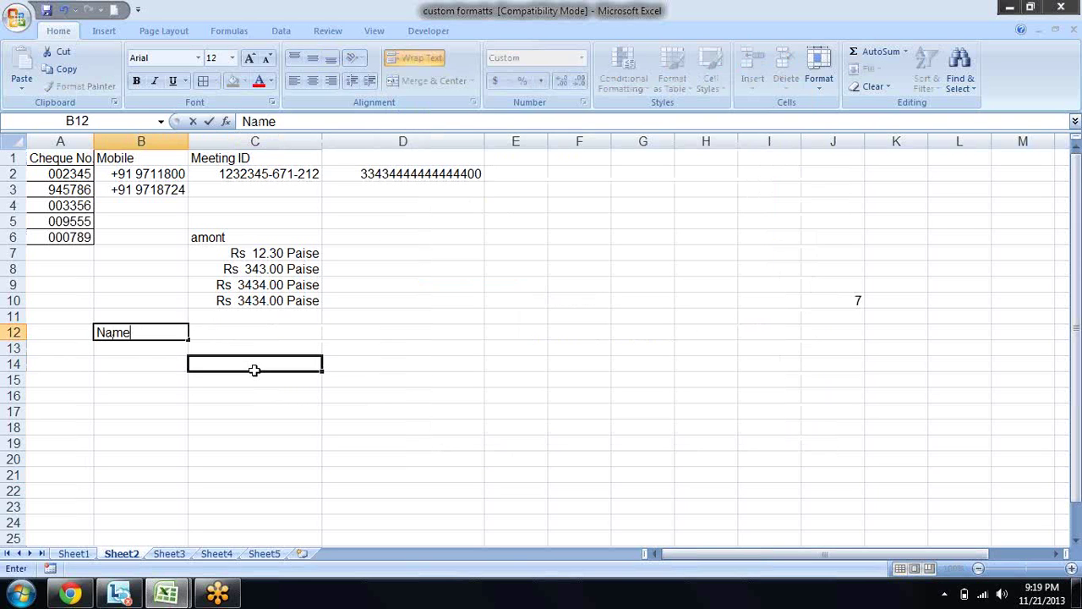
key(Return)
key(Return)
key(Return)
key(Return)
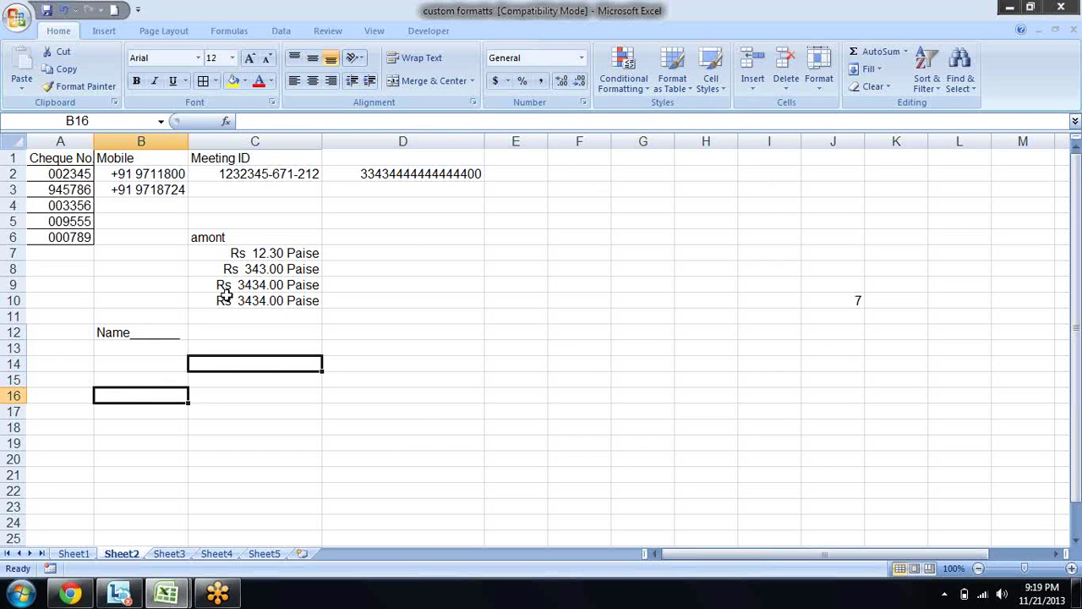
click(239, 335)
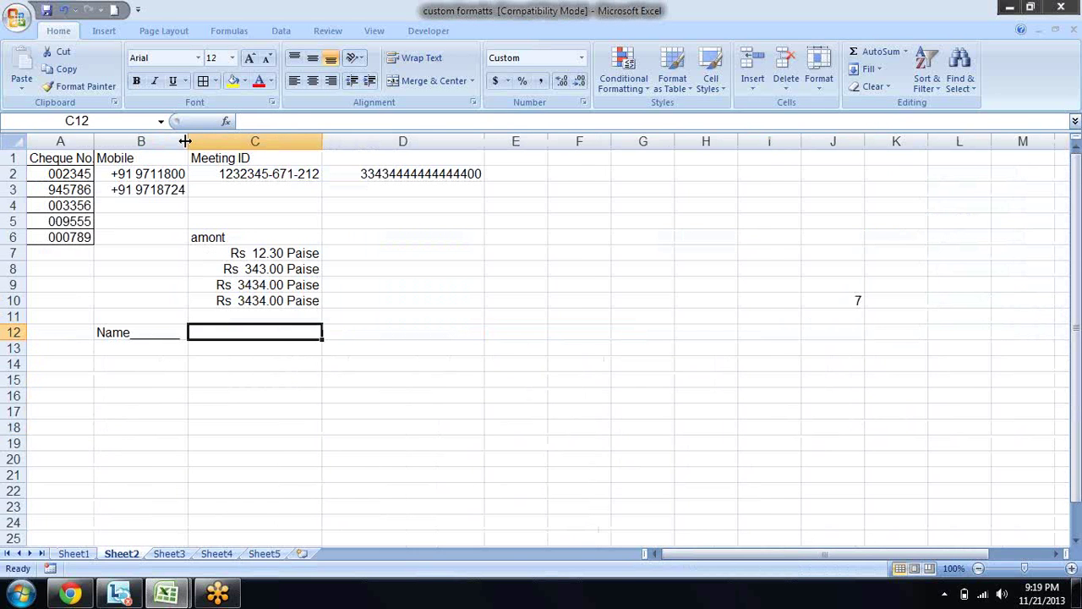
mouse_move(187, 142)
mouse_down()
mouse_move(282, 156)
mouse_move(381, 154)
mouse_move(205, 157)
mouse_move(331, 142)
mouse_move(459, 160)
mouse_up()
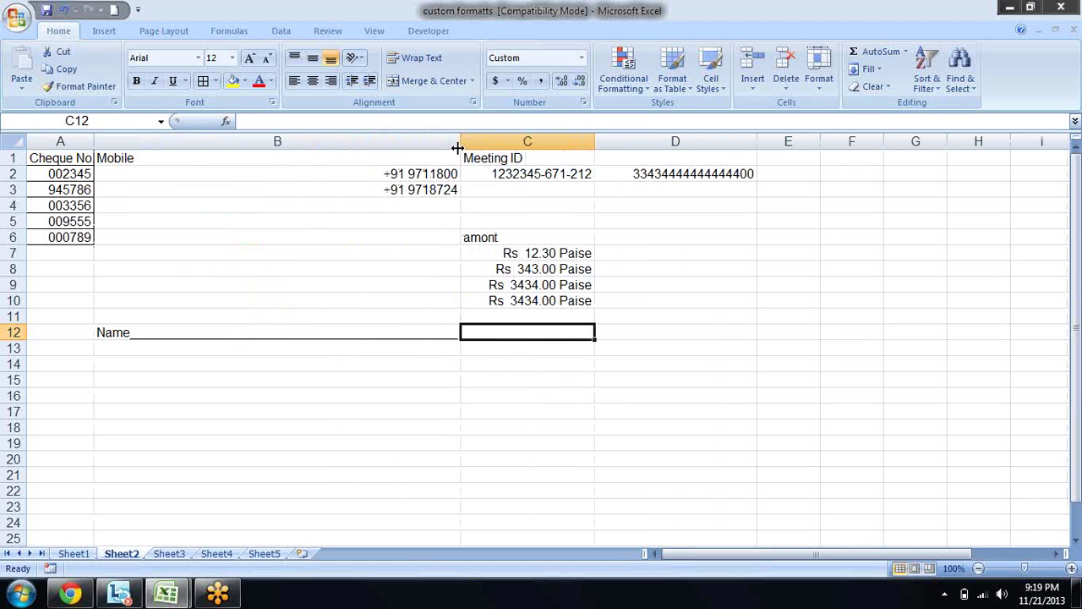
drag(458, 160, 223, 158)
Switch B12's fill to equals signs with @*= and widen column B
click(113, 335)
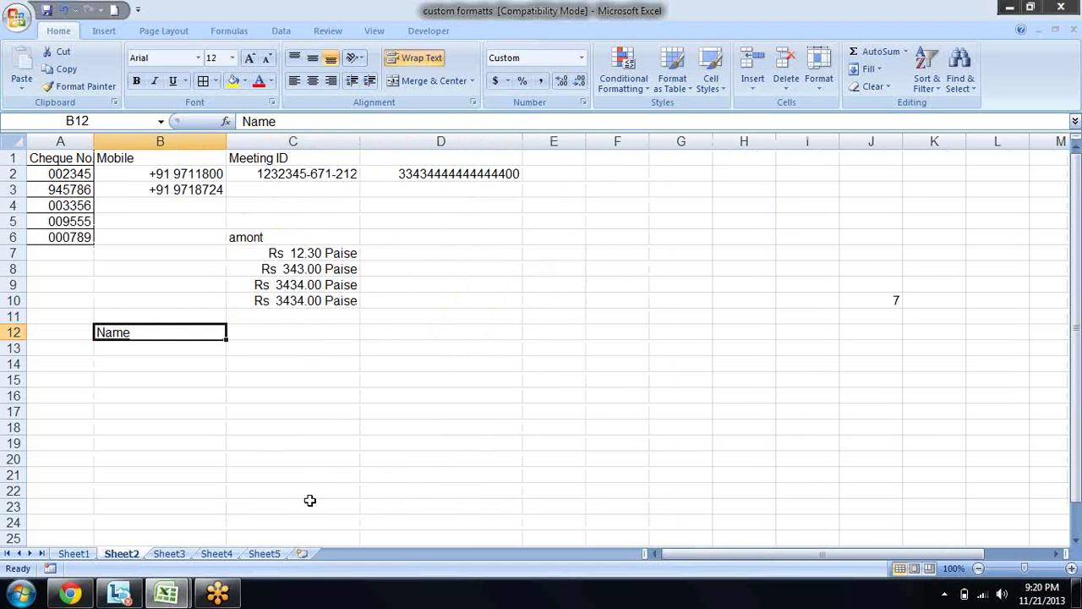
key(ctrl+1)
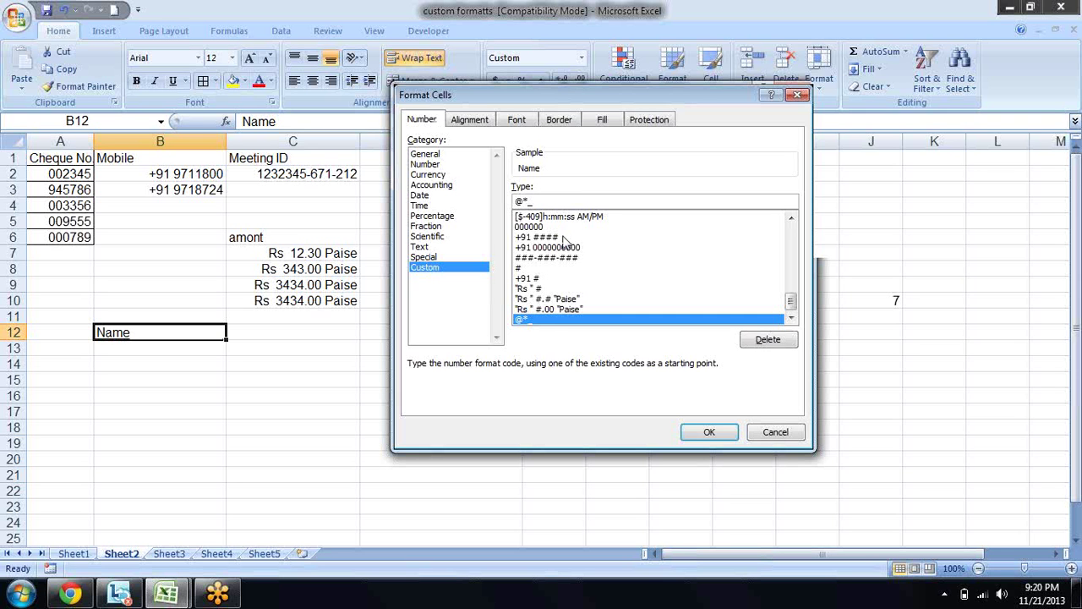
key(BackSpace)
text(=)
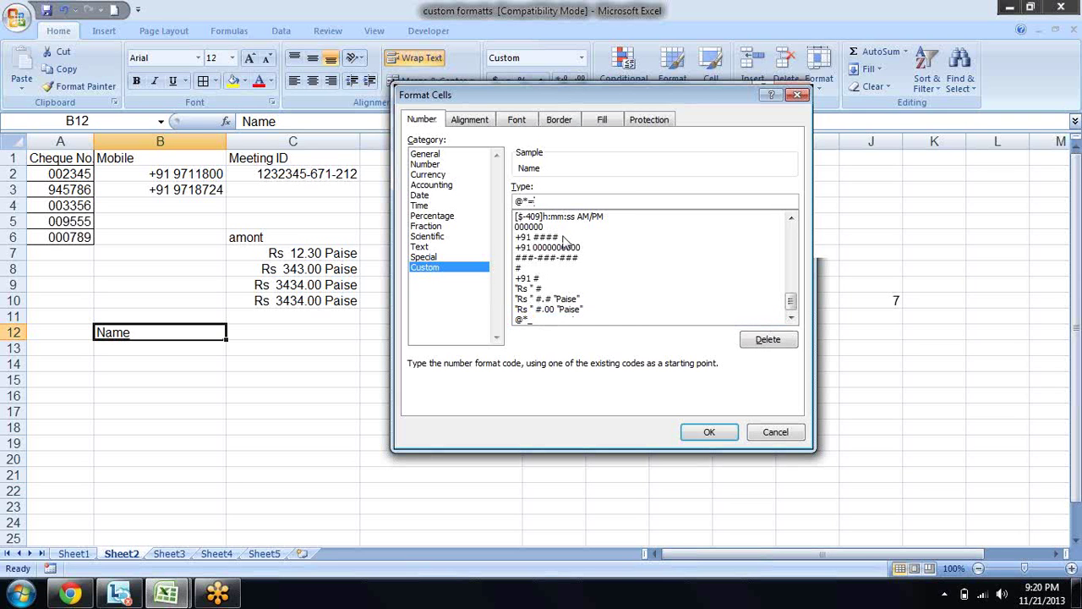
key(Return)
key(Return)
key(Return)
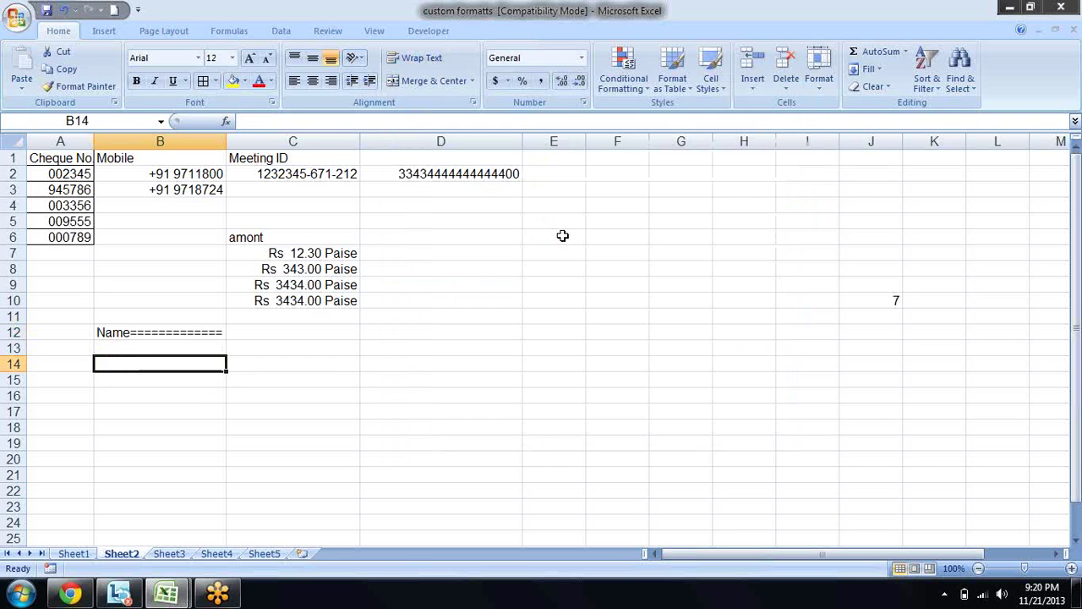
key(Up)
key(Up)
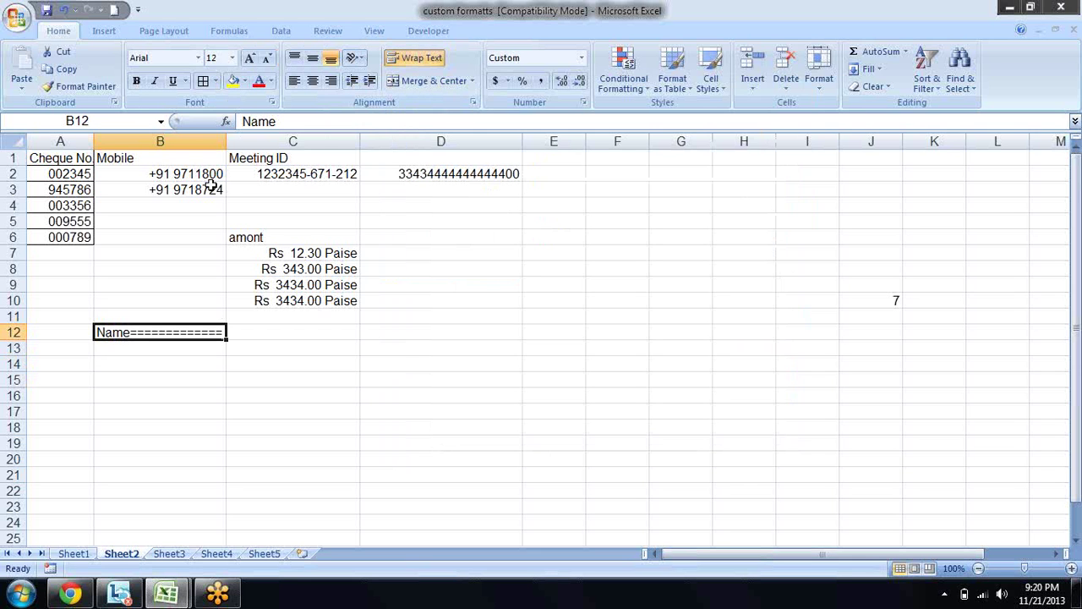
drag(226, 137, 275, 135)
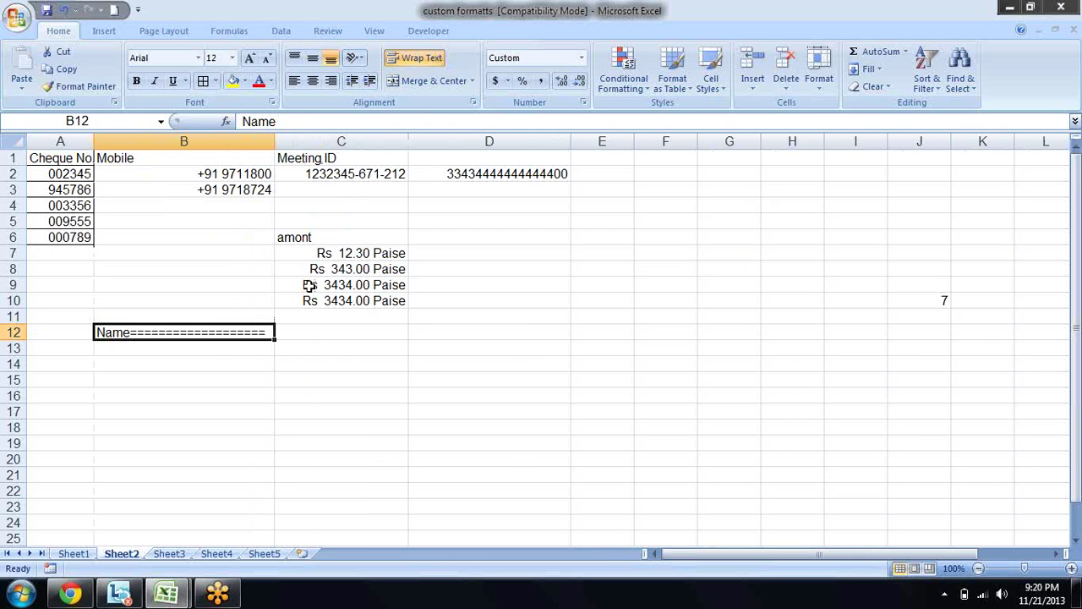
Restore B12's custom format to the underscore fill @*_
key(ctrl+1)
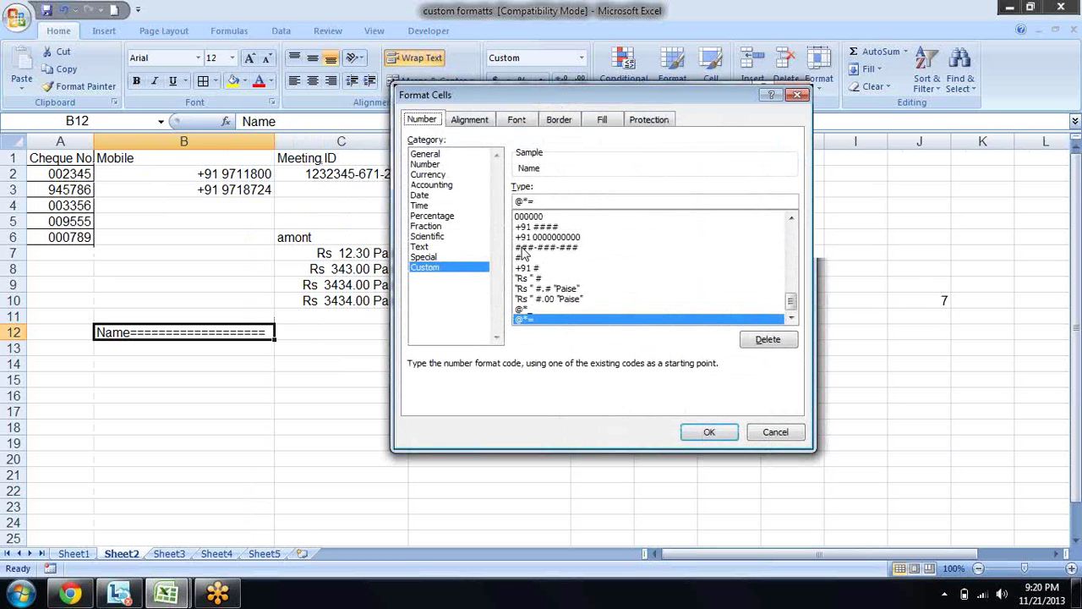
click(565, 200)
key(BackSpace)
text(_)
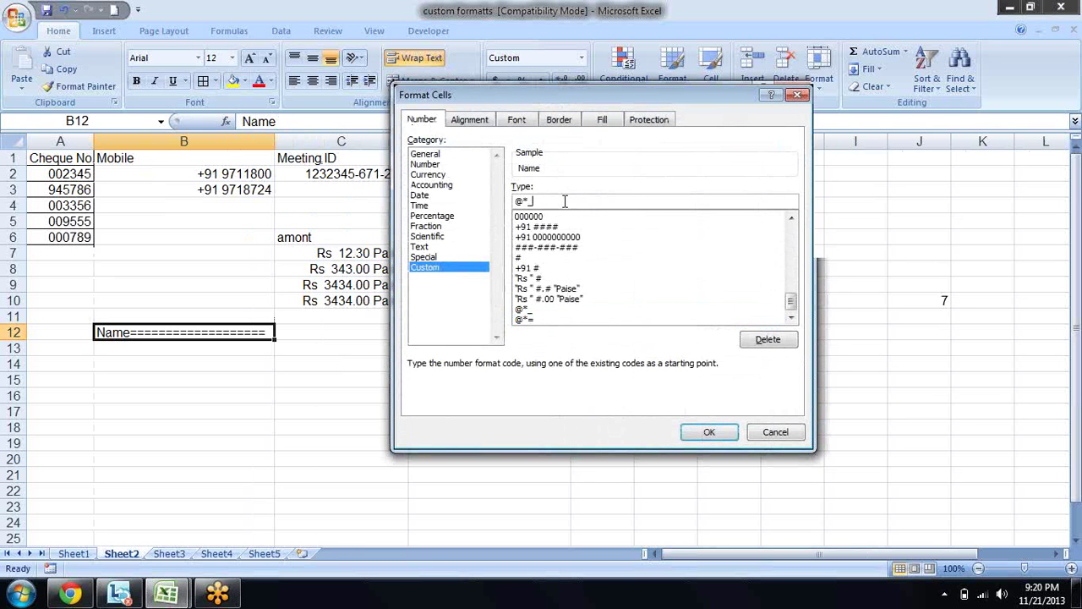
key(Return)
key(Return)
key(Return)
key(Up)
key(Up)
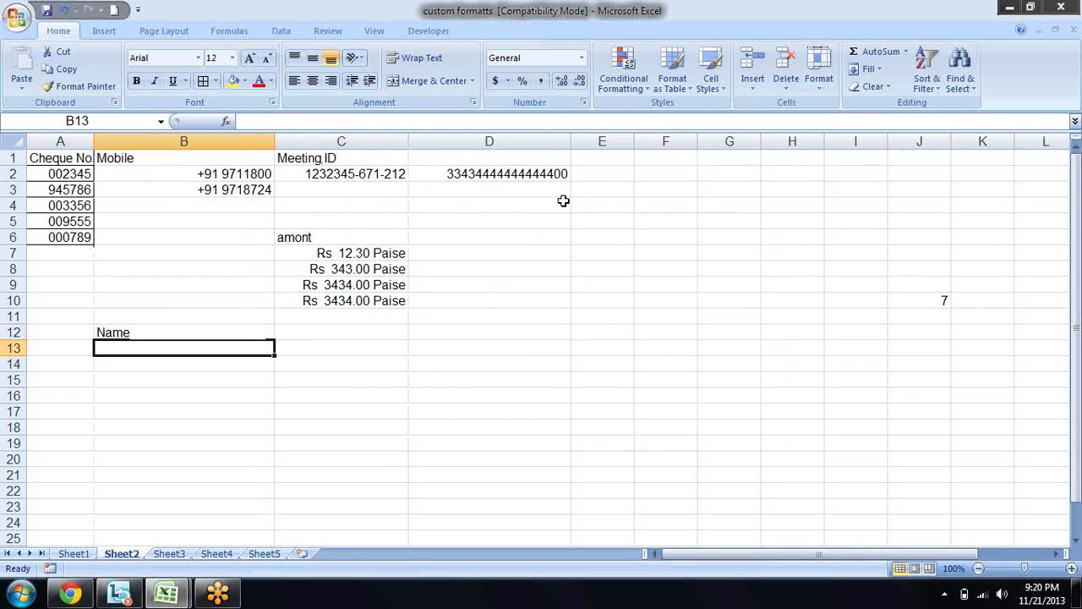
key(Up)
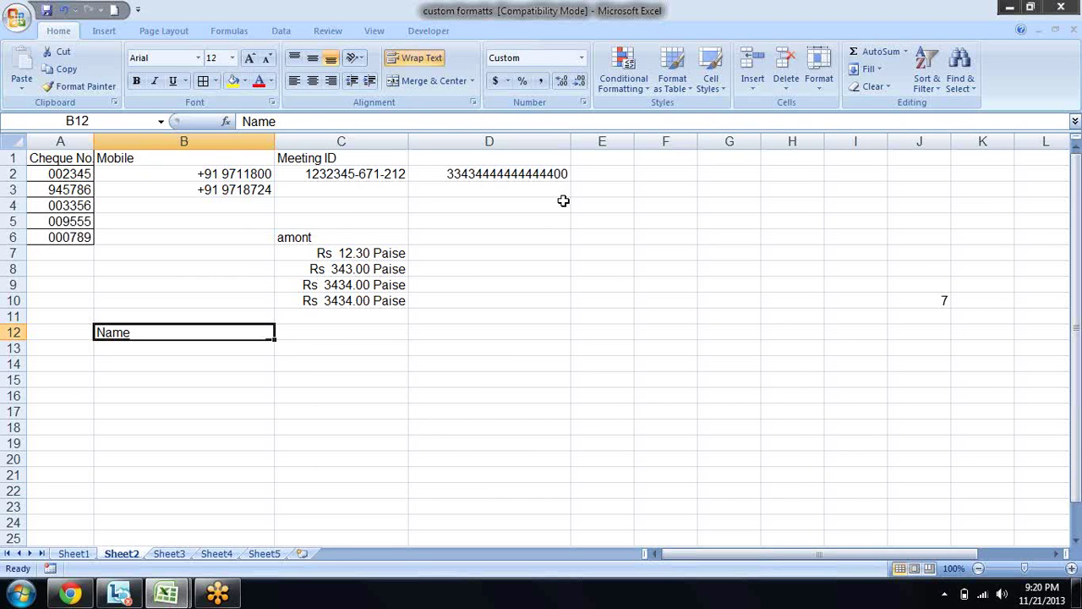
Review cells B12 and C12, then the cheque numbers under the Cheque No header in column A
key(Up)
key(Up)
key(Up)
key(Up)
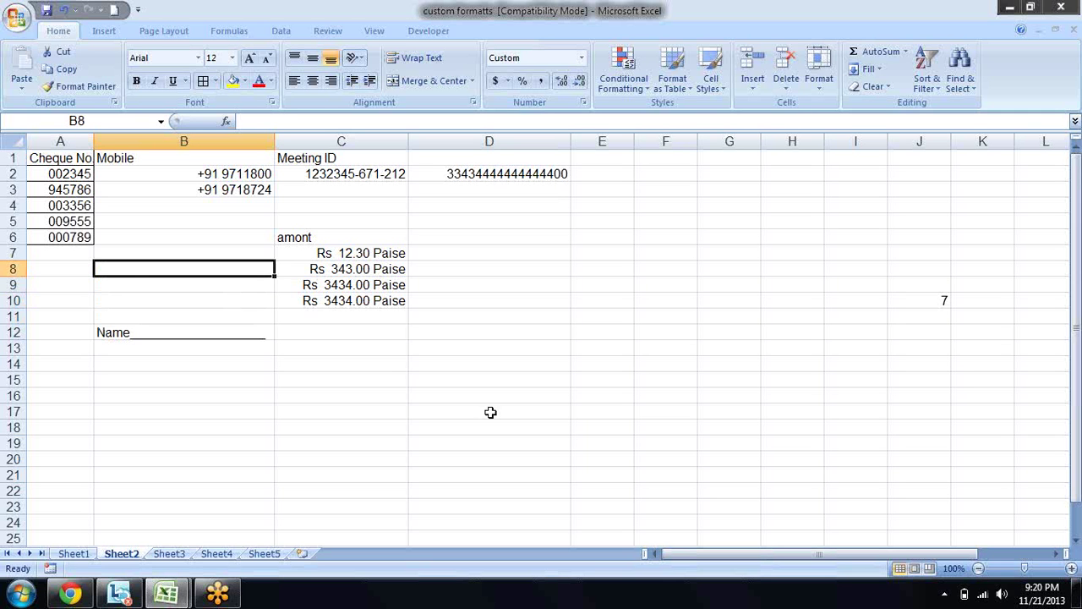
click(335, 330)
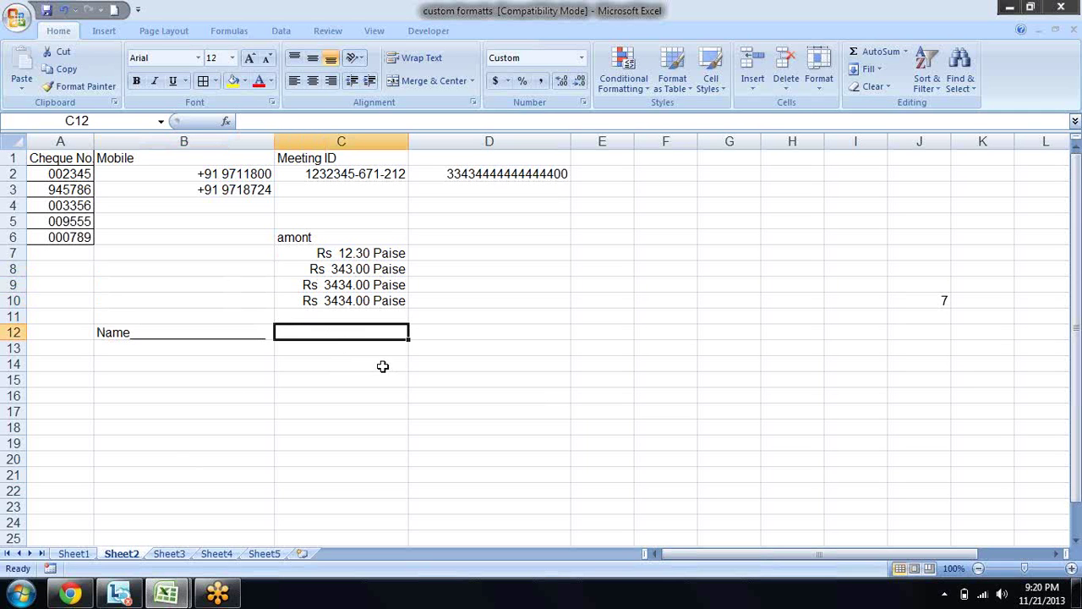
key(Left)
key(Up)
key(Up)
key(Up)
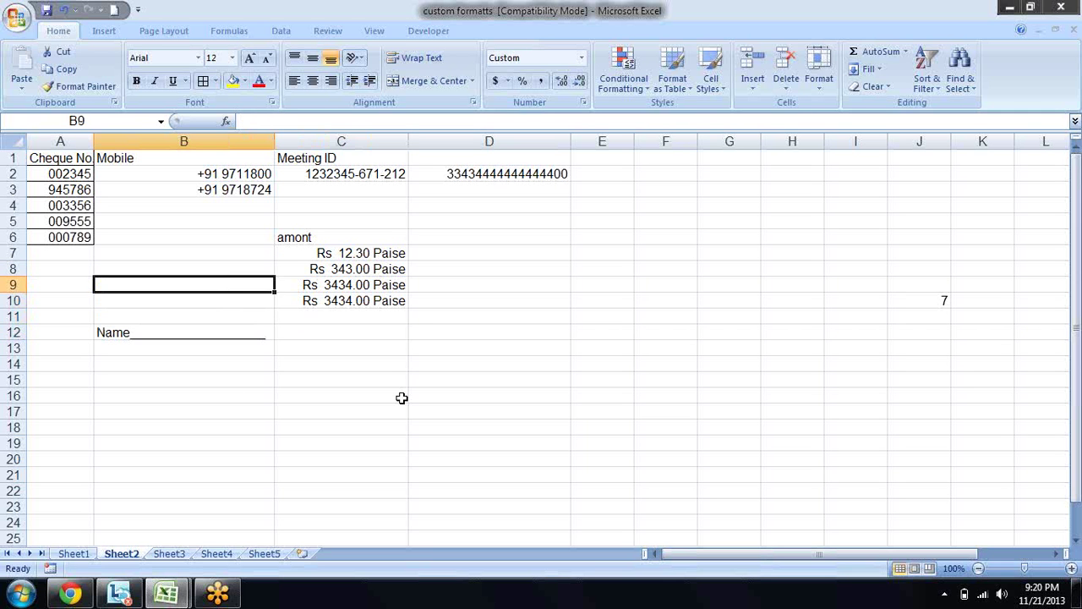
key(Up)
key(Up)
key(Left)
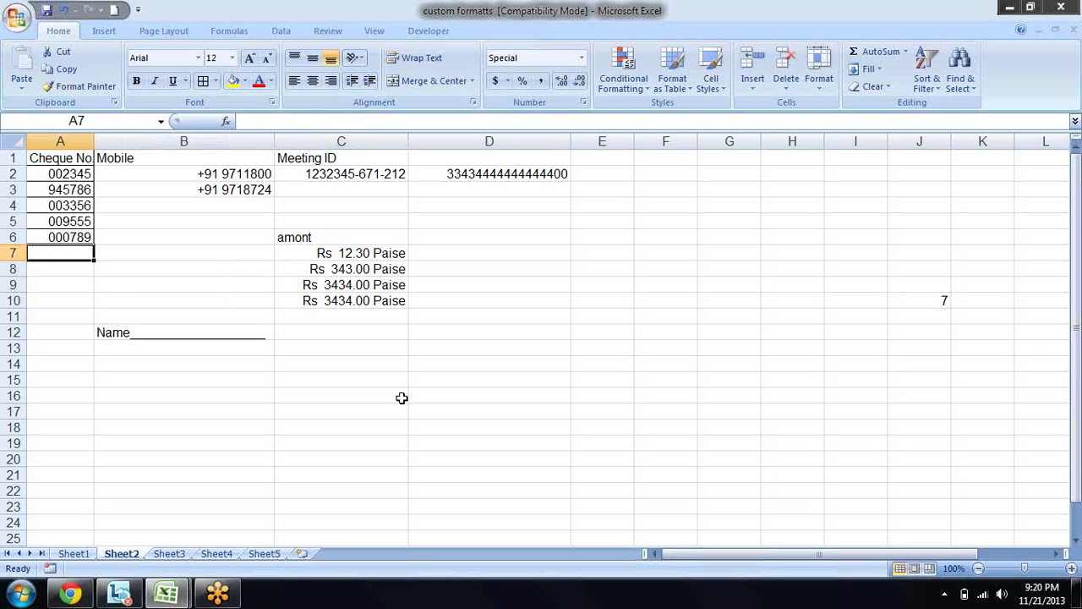
key(Up)
key(ctrl+Up)
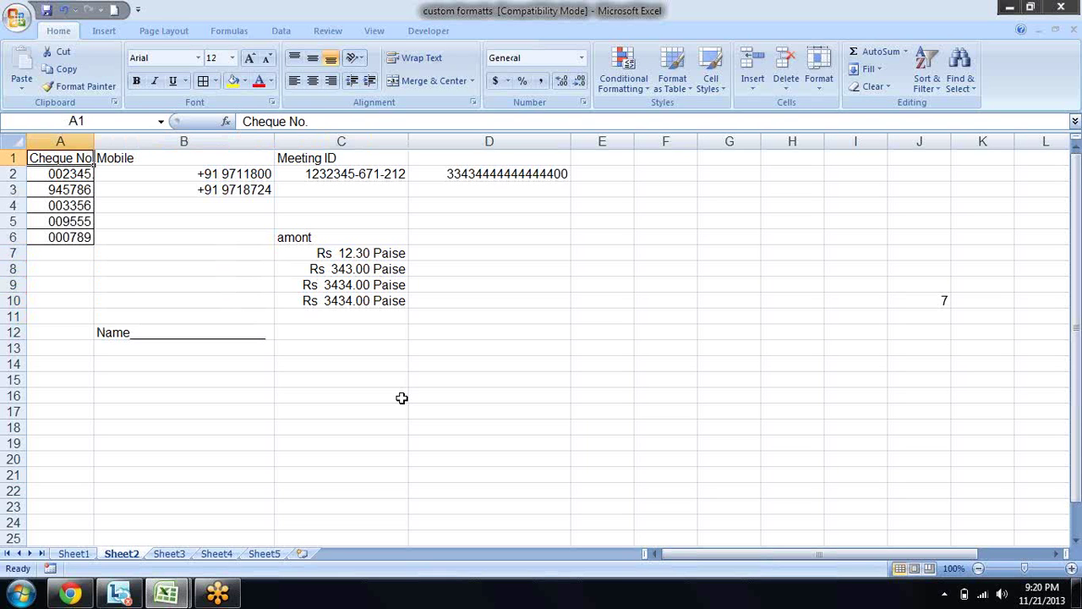
key(Down)
key(Down)
key(Down)
key(Down)
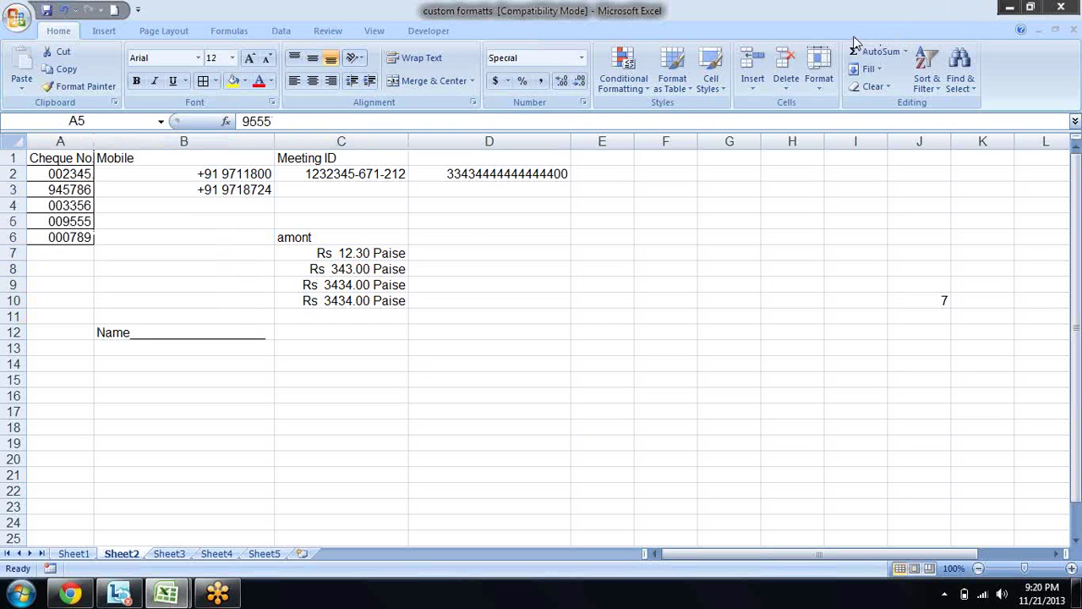
Check cell D6 and the long number in D2 down column D
click(474, 241)
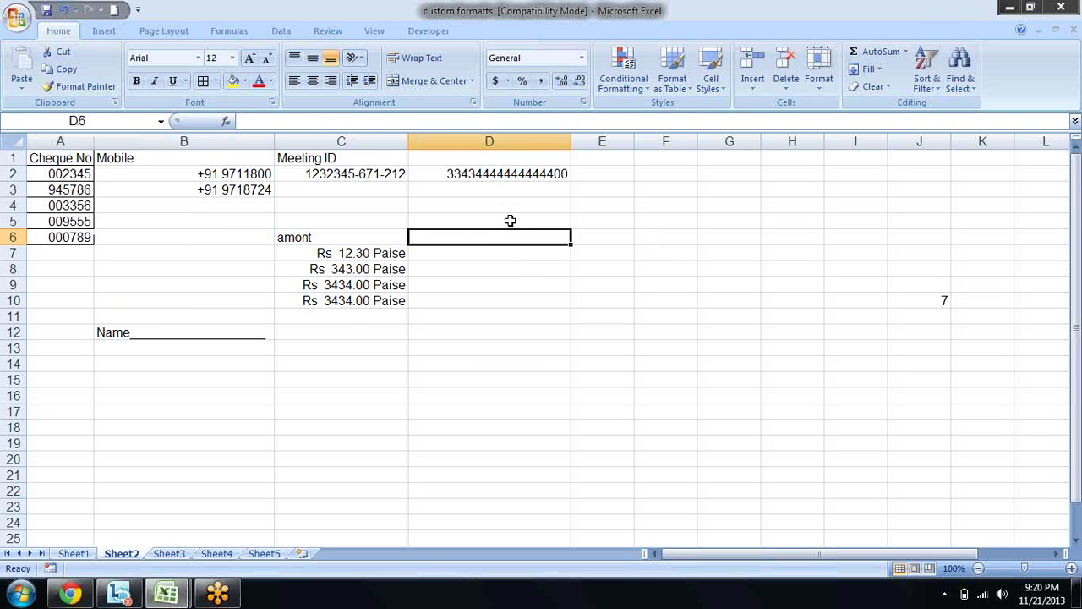
click(475, 175)
key(Down)
key(Down)
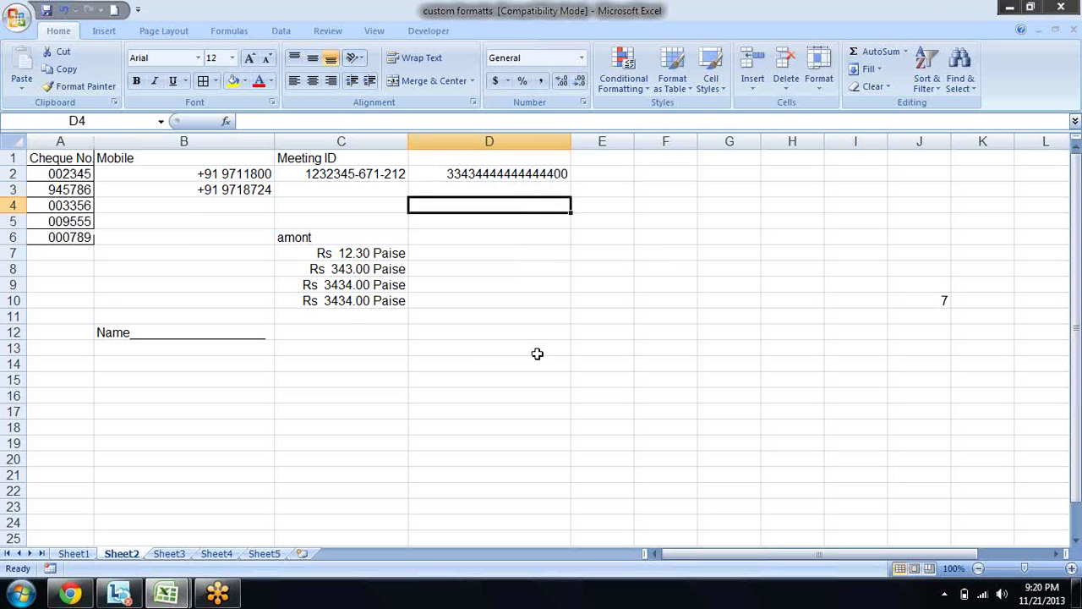
key(Down)
key(Down)
key(Down)
key(Down)
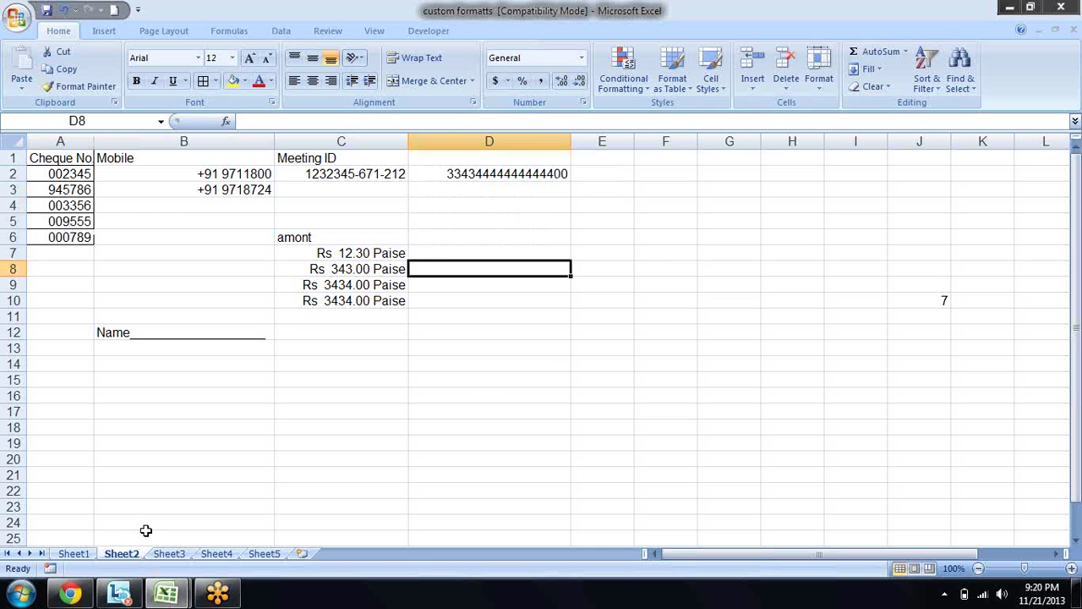
Open Google in a new Chrome tab and search for 'custom format in excel'
mouse_move(84, 594)
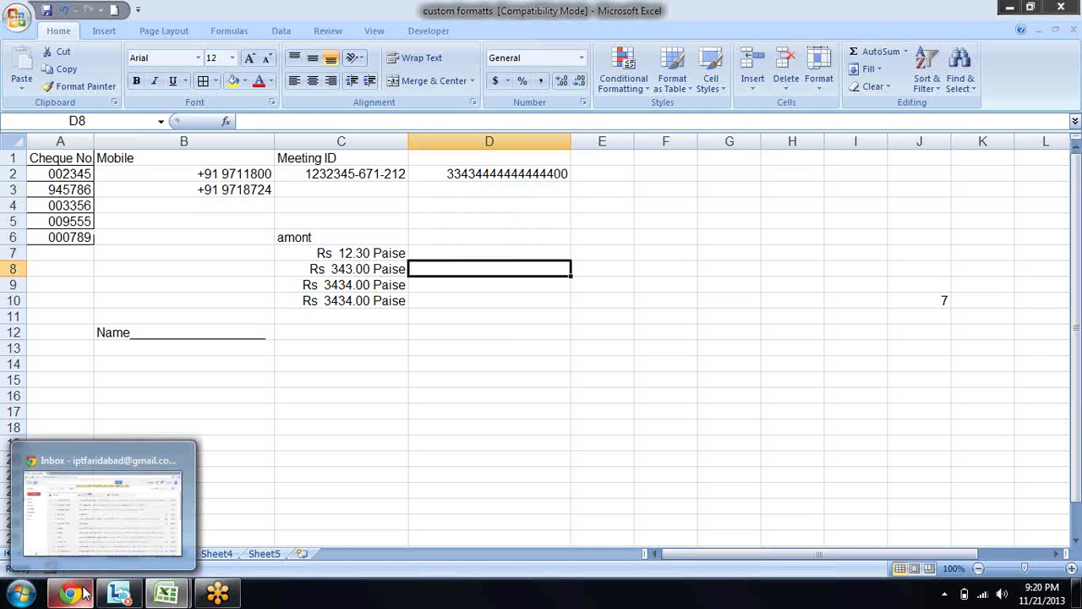
click(140, 506)
click(171, 9)
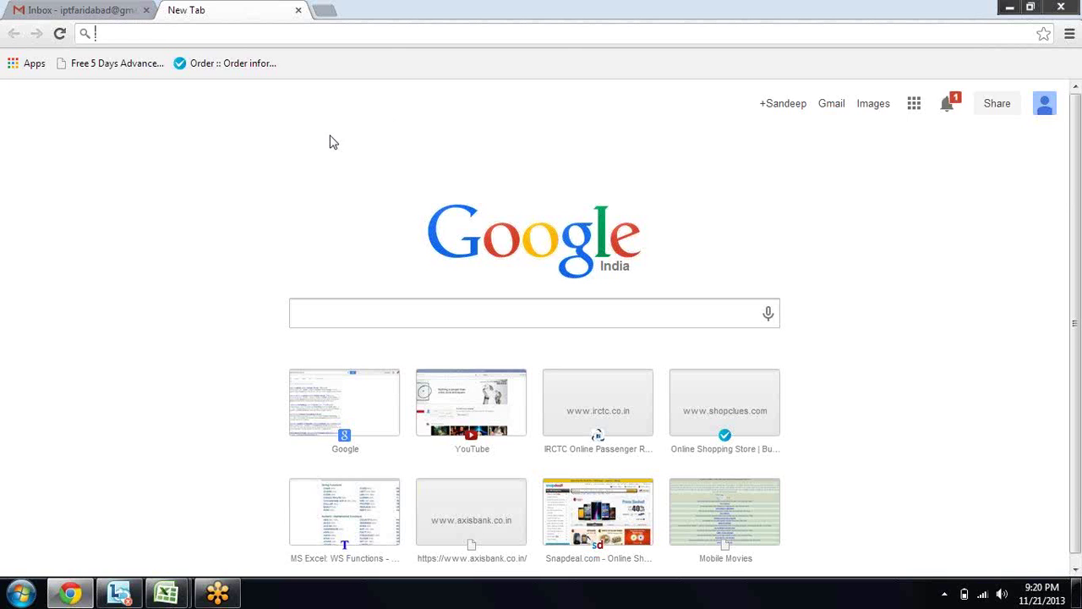
text(go)
key(Return)
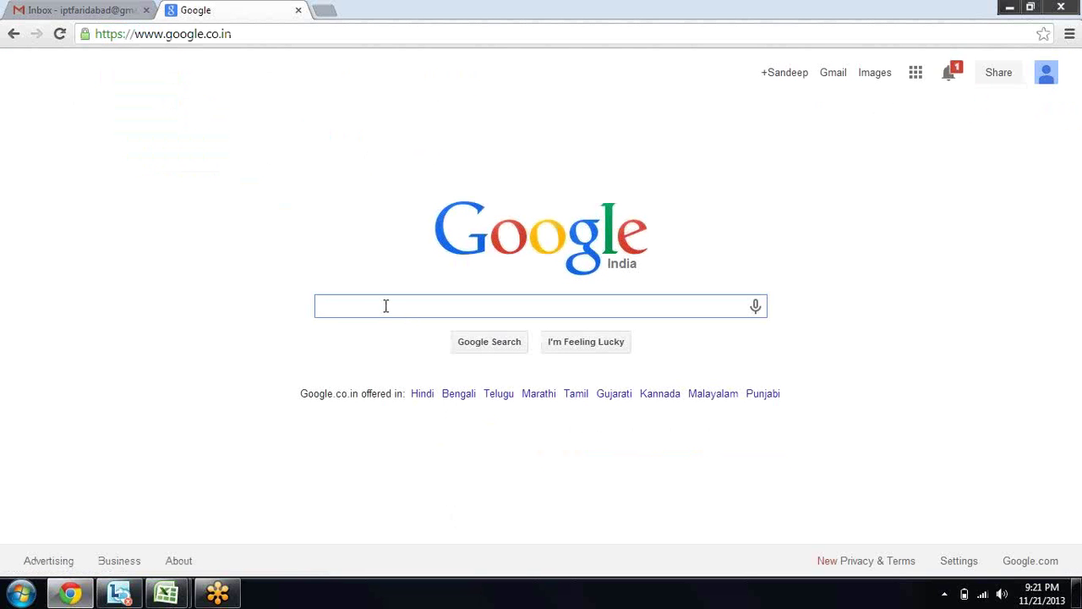
text(c)
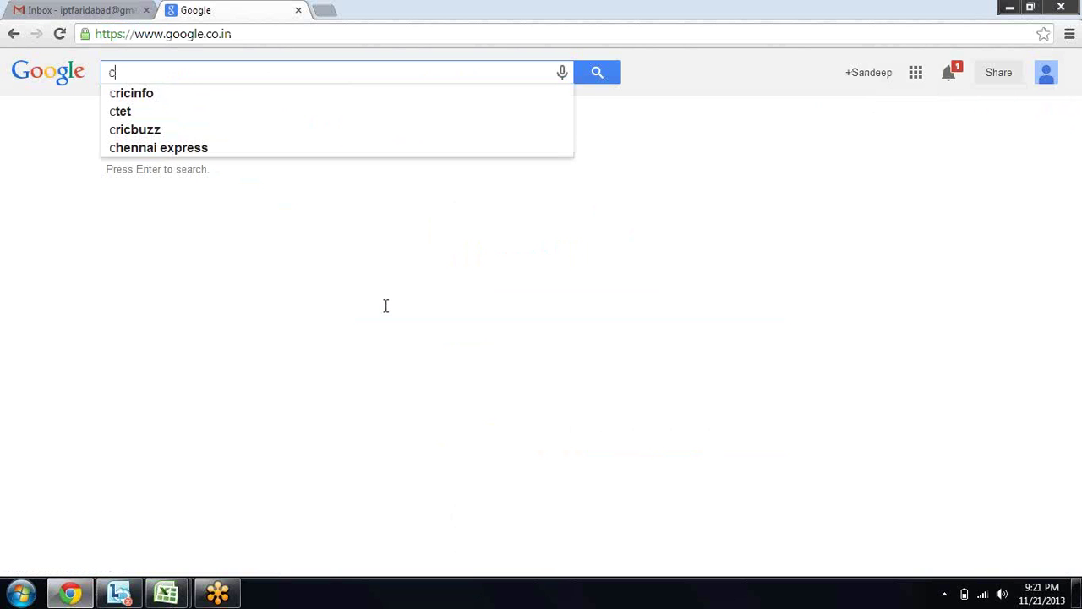
text(ust)
key(Down)
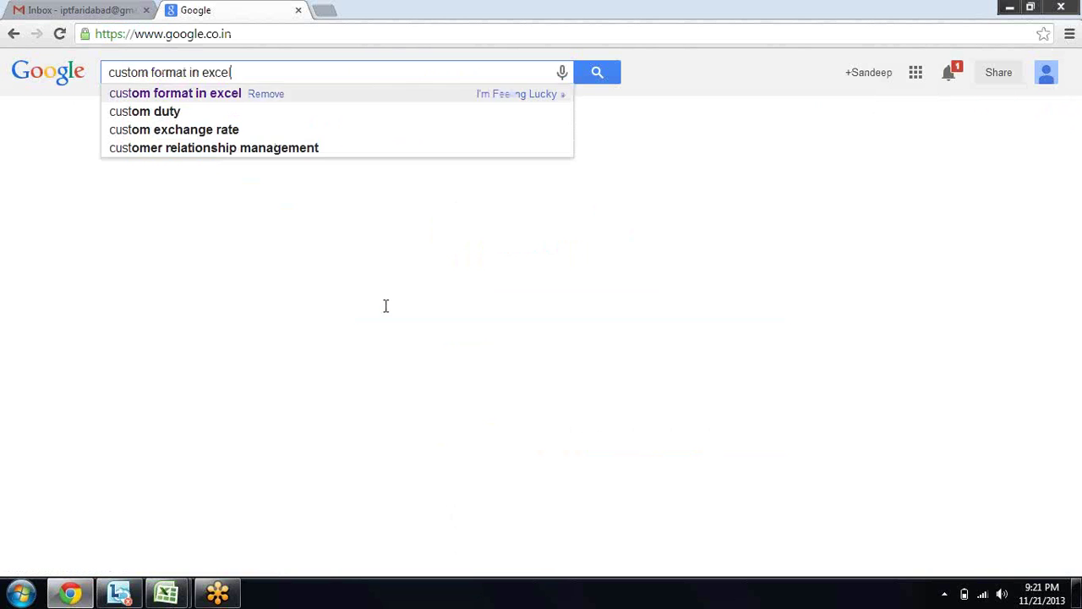
key(Return)
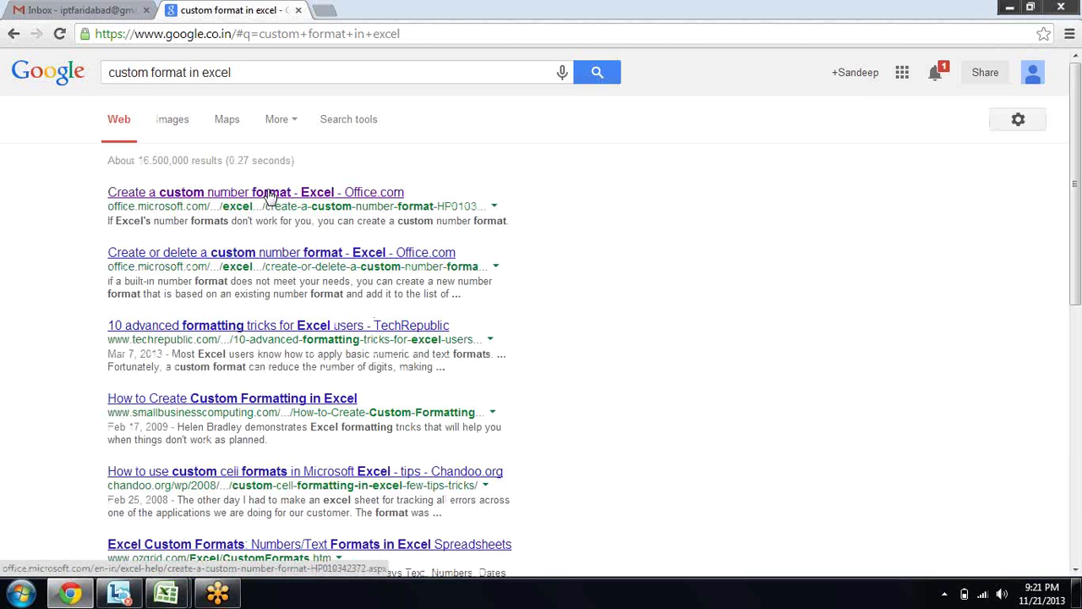
Open Office.com's 'Create a custom number format' result and scroll down to its example code table
click(269, 193)
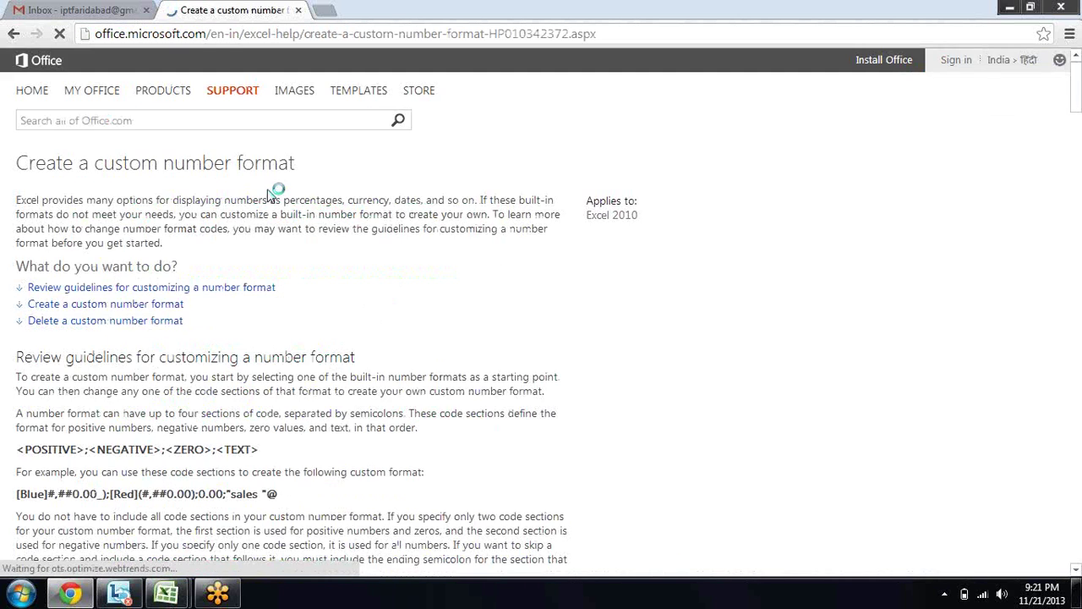
scroll(269, 192, down, 4)
scroll(269, 192, down, 3)
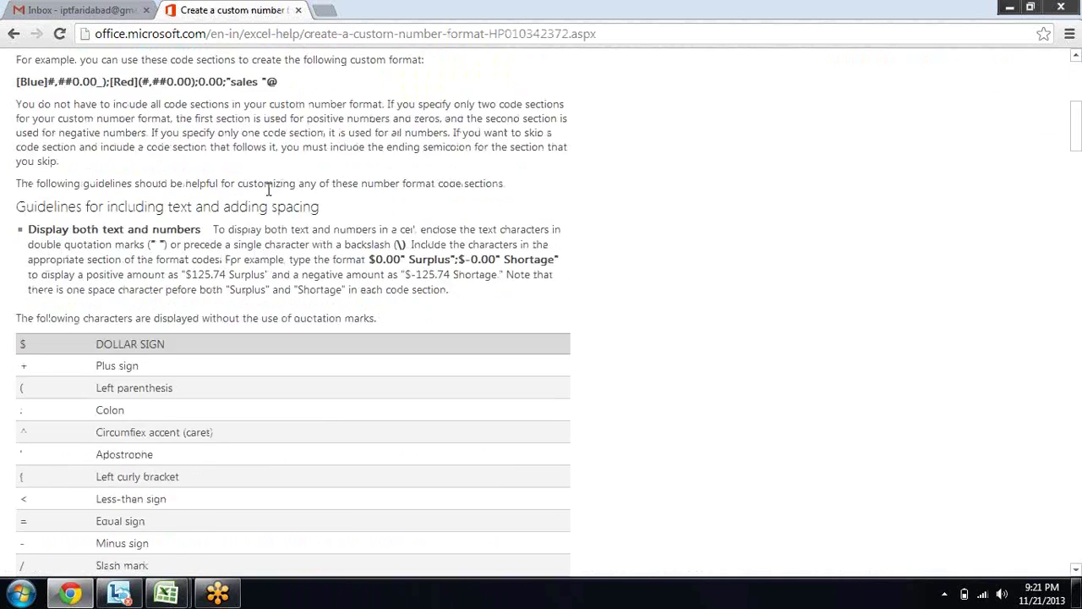
scroll(268, 188, down, 1)
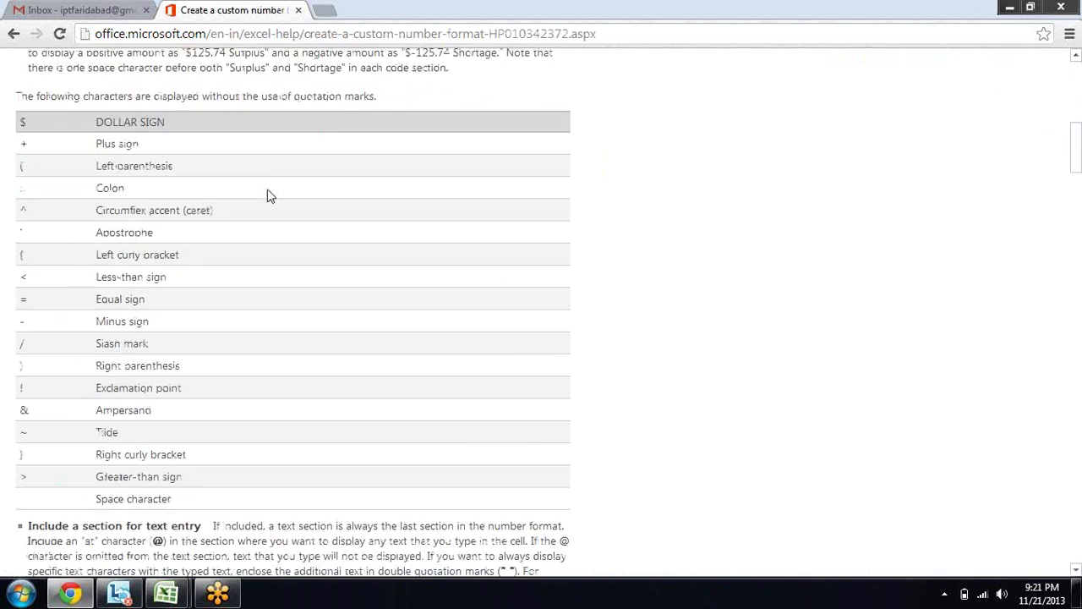
scroll(269, 187, down, 4)
scroll(269, 193, down, 1)
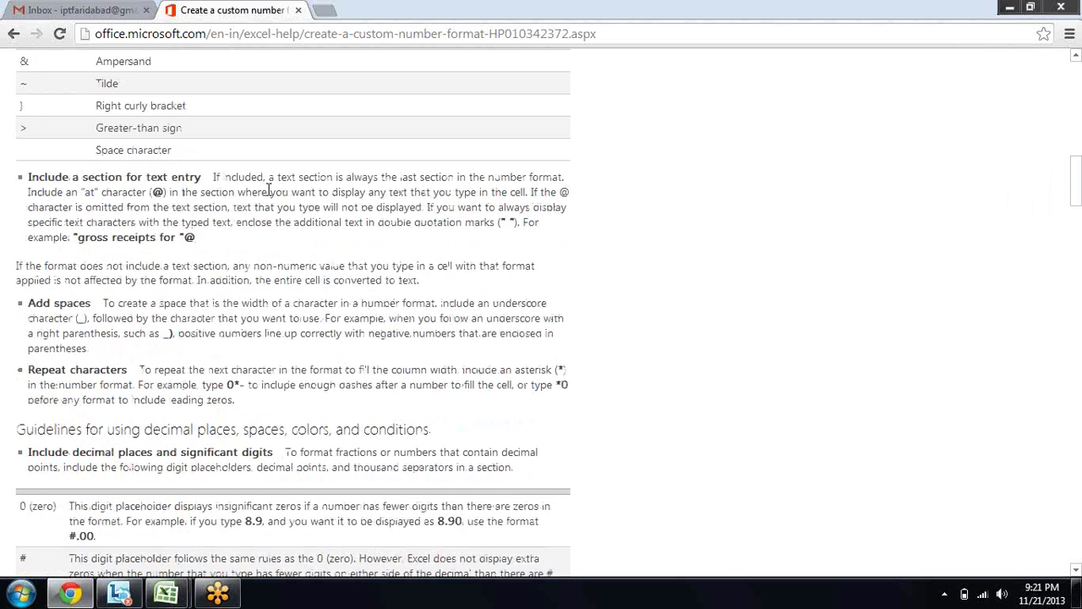
scroll(269, 189, down, 1)
scroll(269, 189, down, 2)
scroll(269, 189, down, 1)
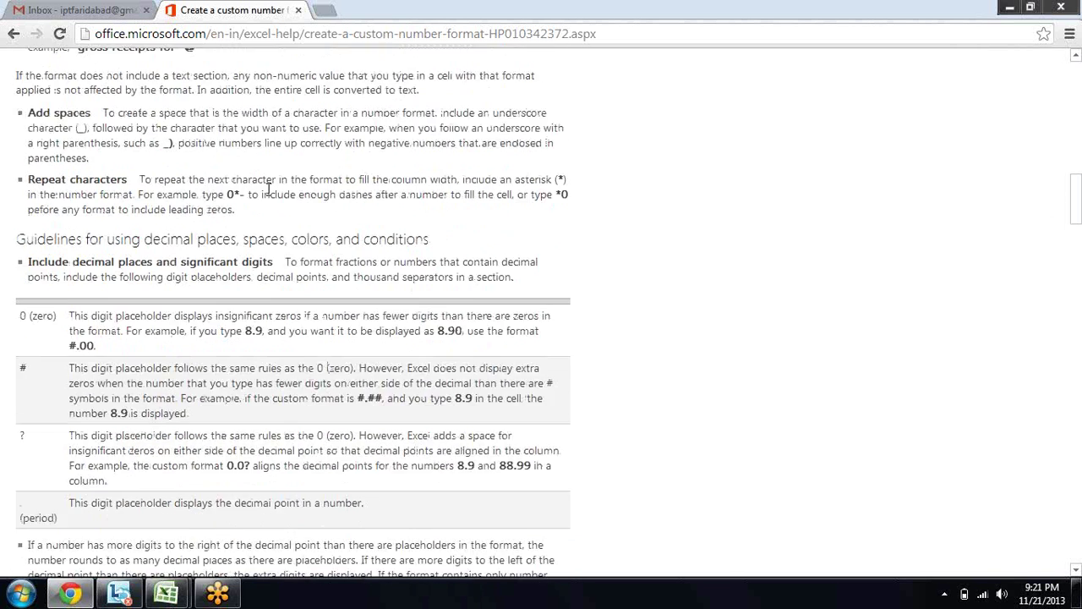
scroll(269, 188, down, 1)
scroll(269, 190, down, 1)
scroll(269, 195, down, 1)
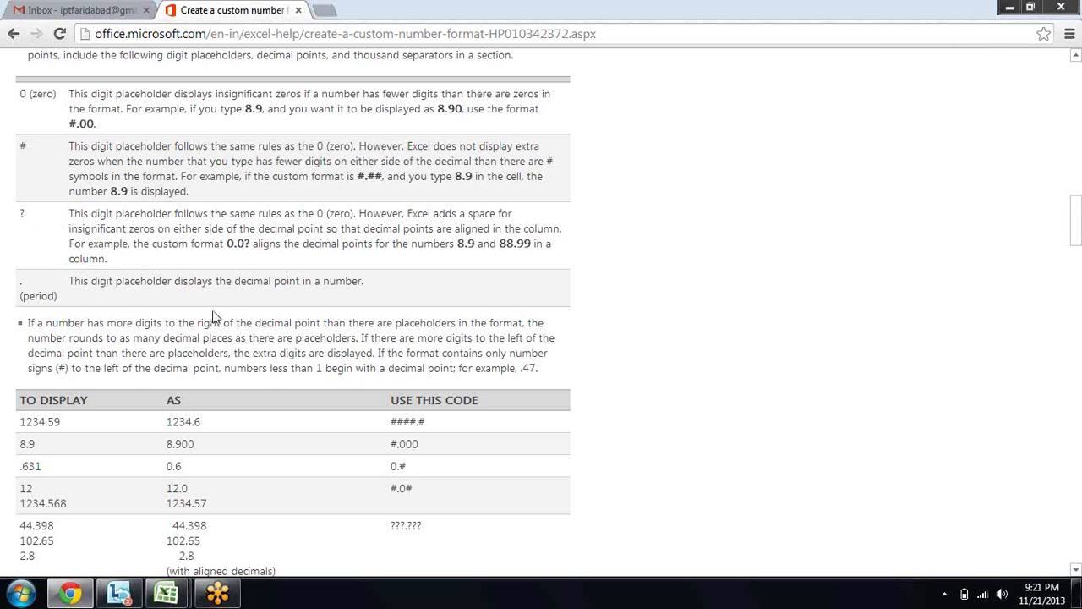
scroll(214, 317, down, 2)
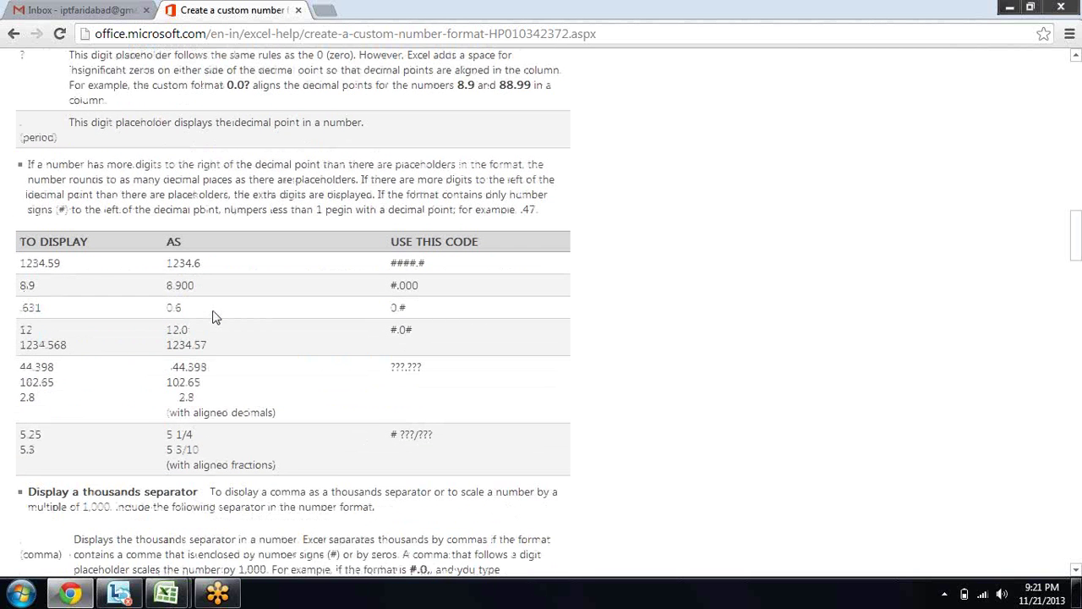
scroll(214, 317, down, 1)
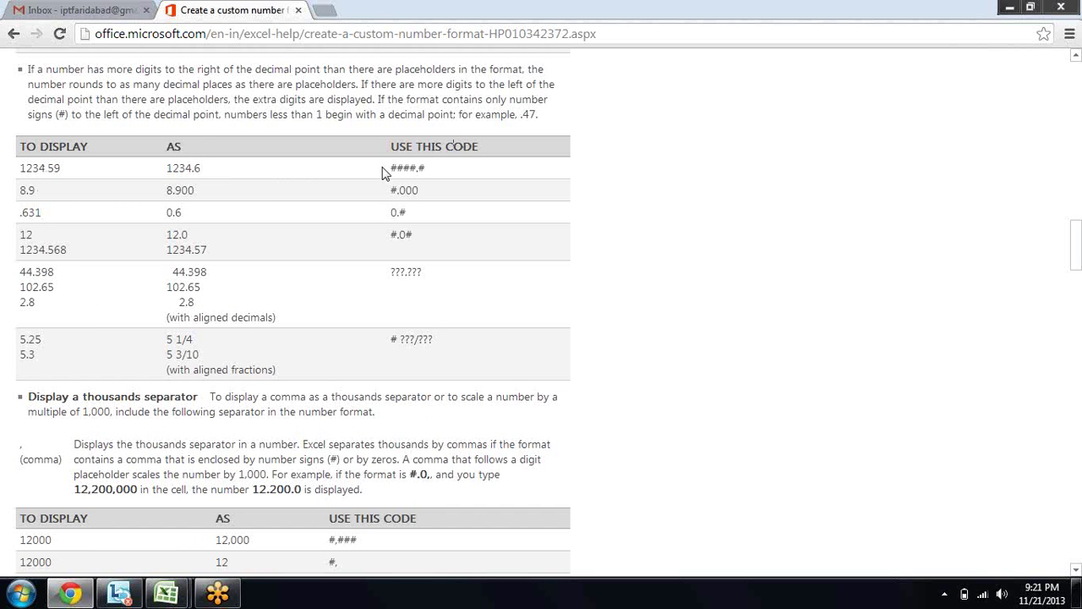
Walk through the ####.#, #.000 and 0.# examples, highlighting 1234.59, 8.900 and 0.6
double_click(24, 168)
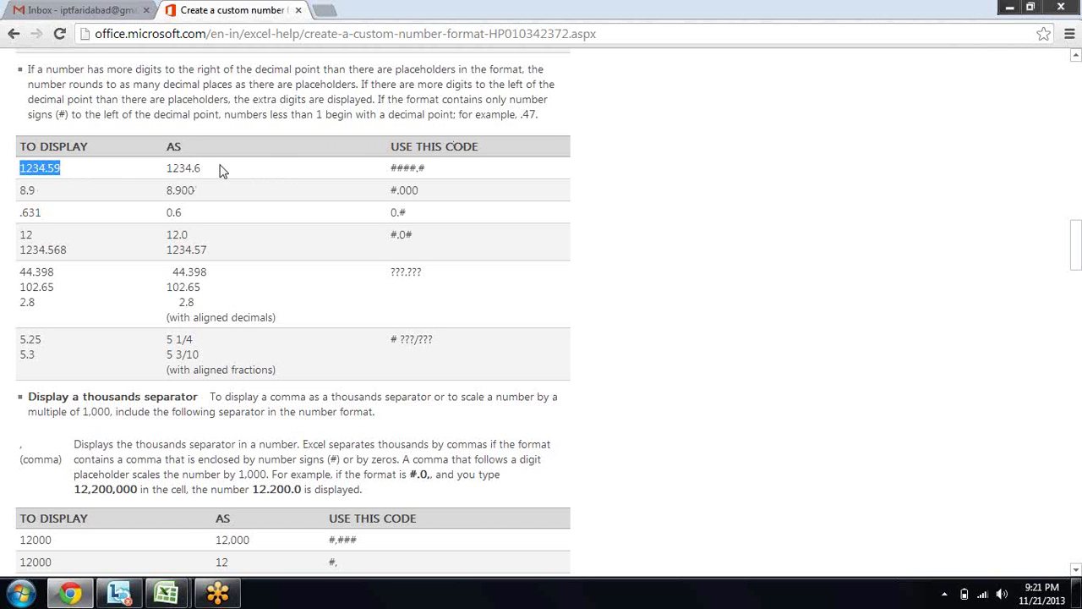
drag(394, 169, 446, 173)
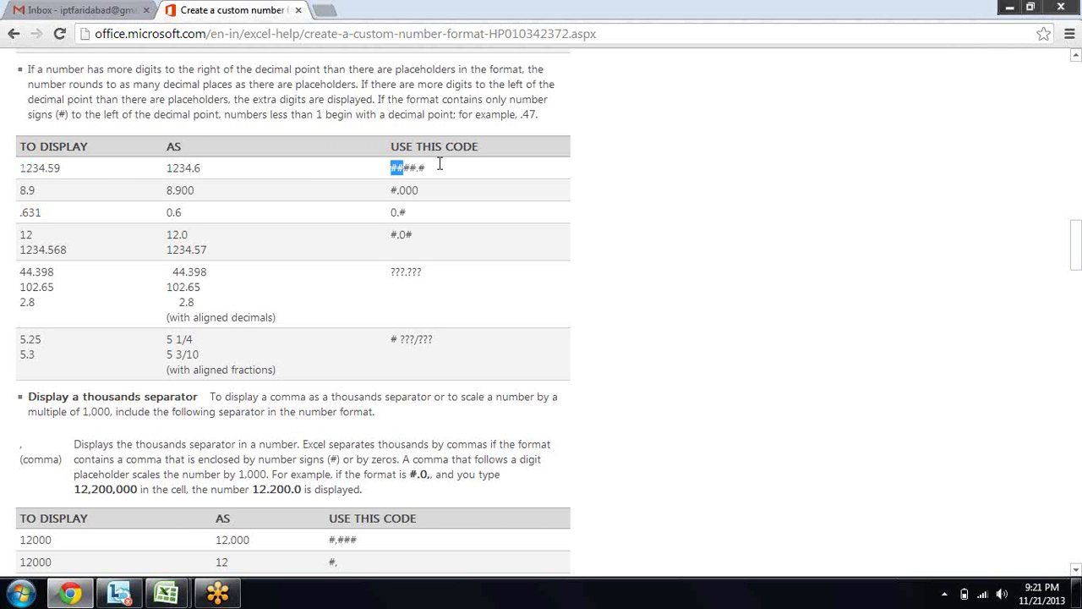
click(404, 172)
drag(400, 188, 423, 189)
drag(174, 189, 199, 194)
click(262, 218)
drag(405, 212, 397, 213)
click(402, 211)
drag(391, 213, 397, 213)
drag(169, 212, 175, 212)
click(250, 238)
Examine the ???.??? aligned-decimals code and select its 44.398, 102.65 and 2.8 rows
drag(206, 250, 196, 251)
click(289, 293)
drag(393, 272, 414, 273)
click(410, 272)
triple_click(411, 271)
click(428, 270)
drag(192, 272, 249, 309)
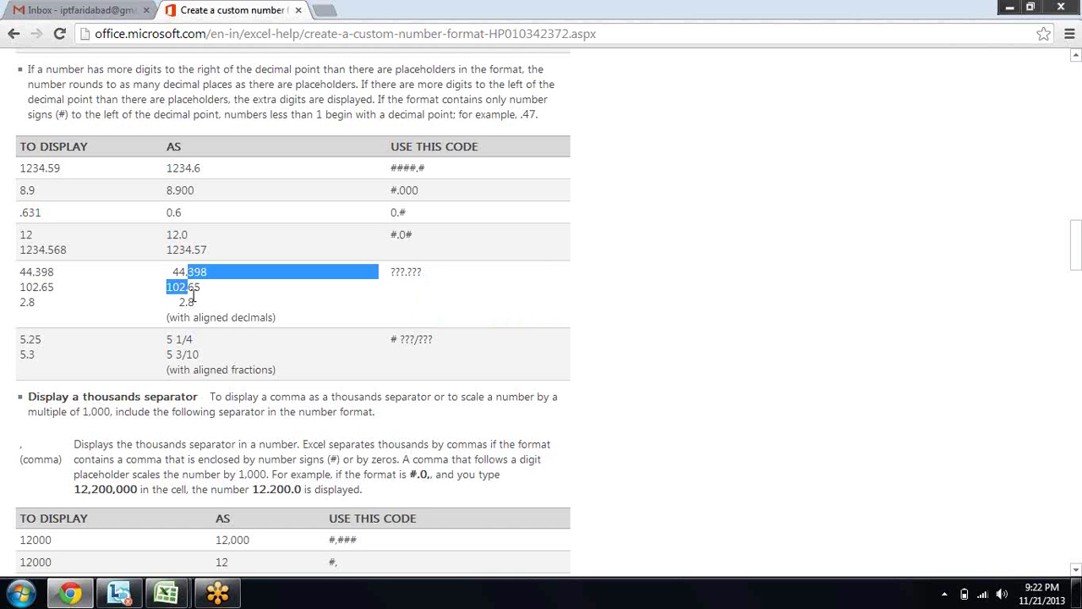
click(230, 302)
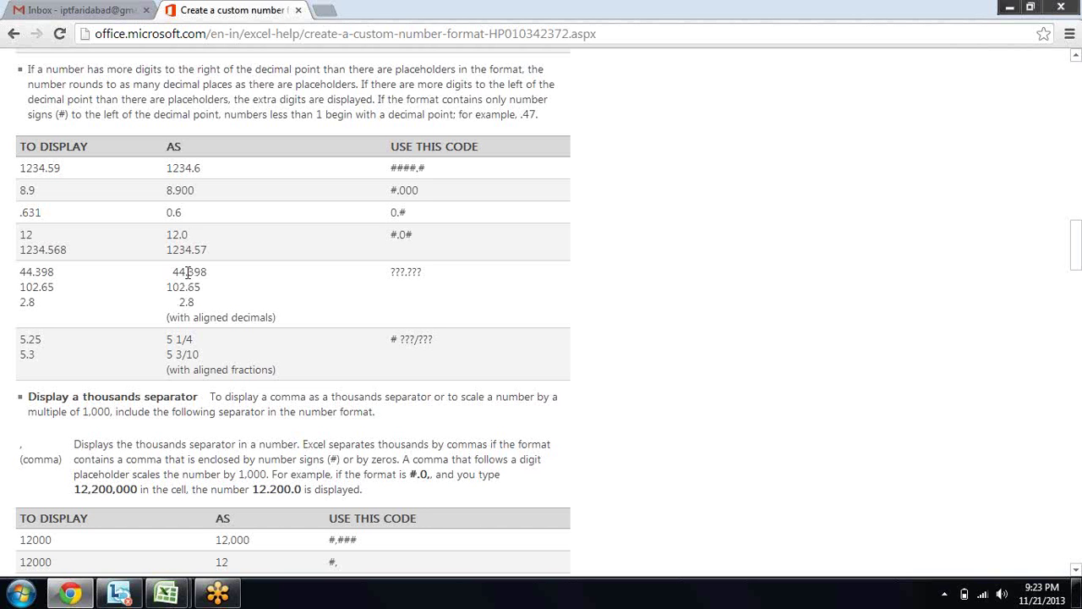
drag(22, 272, 208, 302)
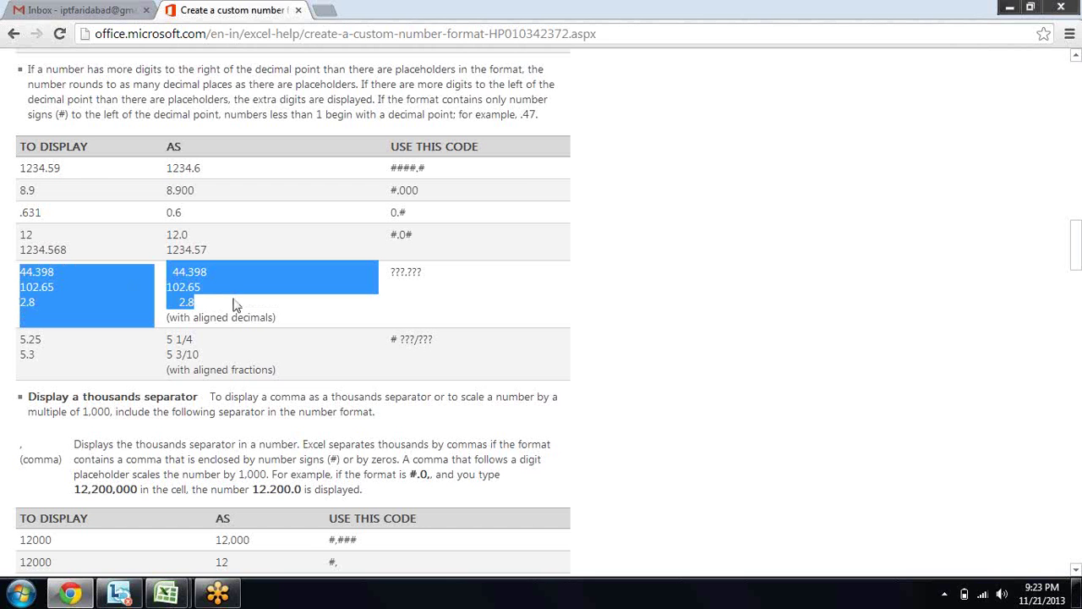
Paste the example numbers into E8:F10, then narrow column E and widen column F
key(alt+Tab)
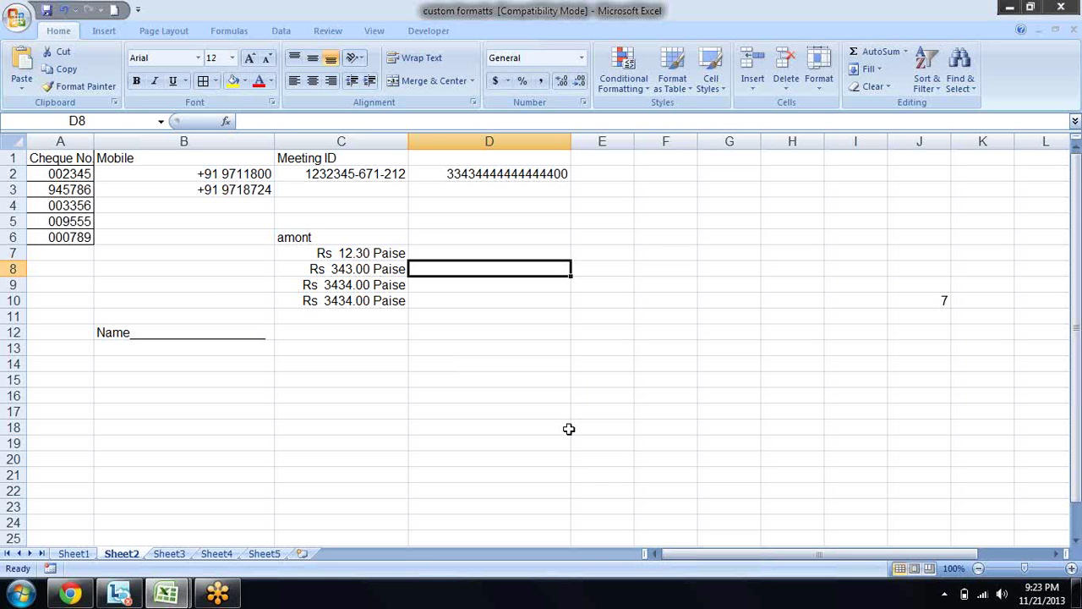
key(Right)
key(Left)
key(Right)
key(Right)
key(Left)
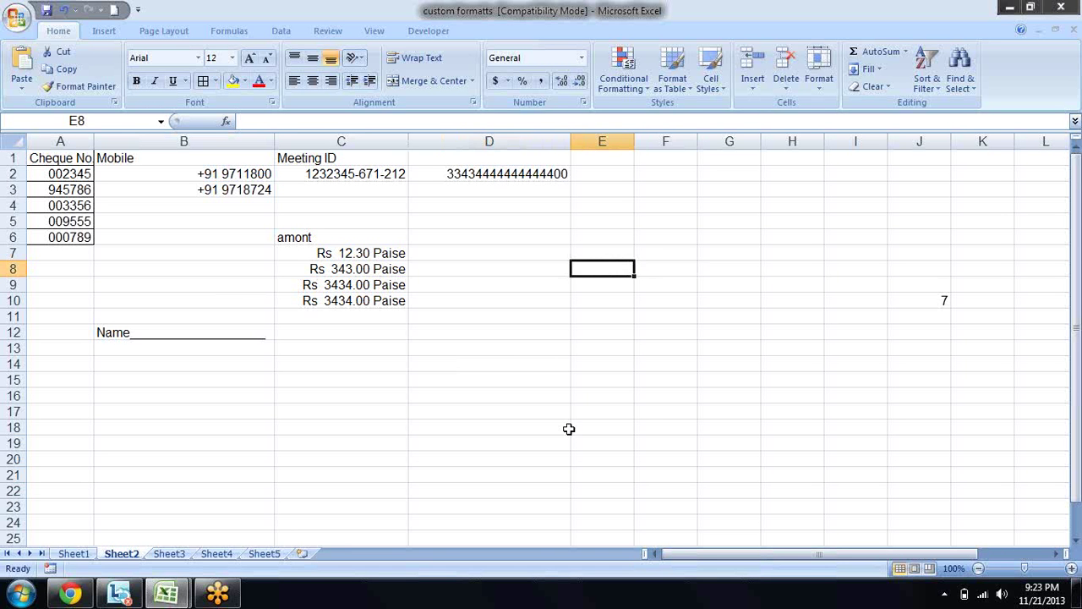
text(44.398	44.398 102.65	102.65 2.8	2.8)
key(Right)
key(Right)
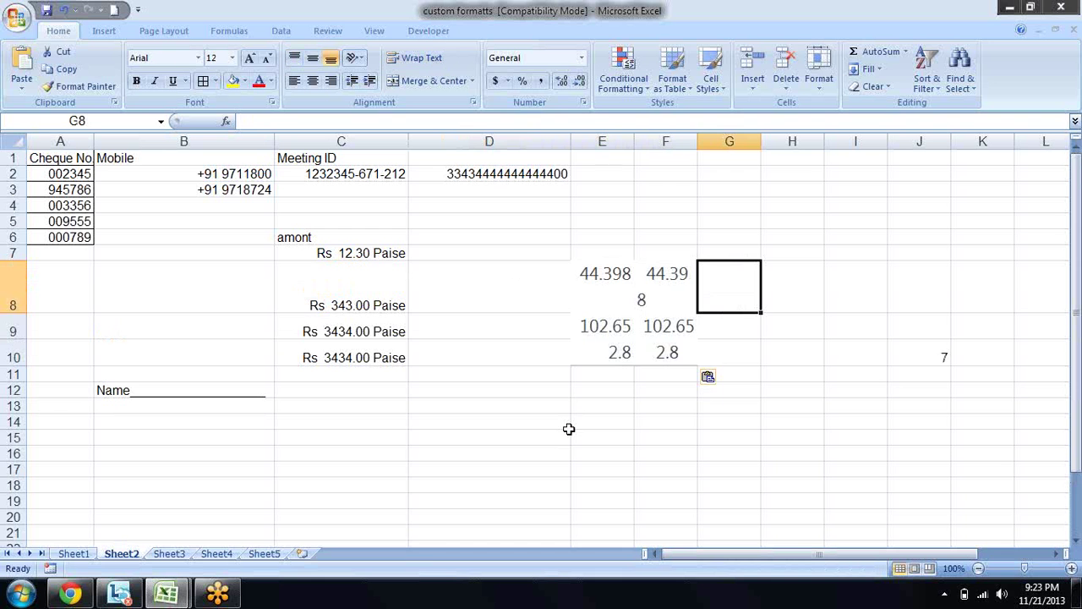
key(Escape)
drag(635, 141, 629, 142)
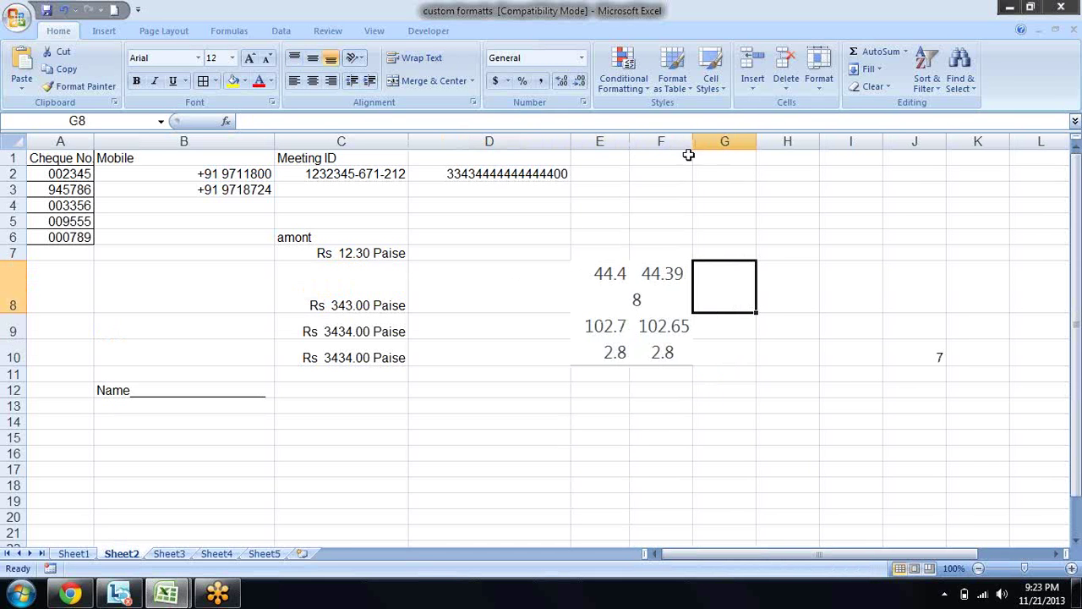
drag(697, 141, 726, 146)
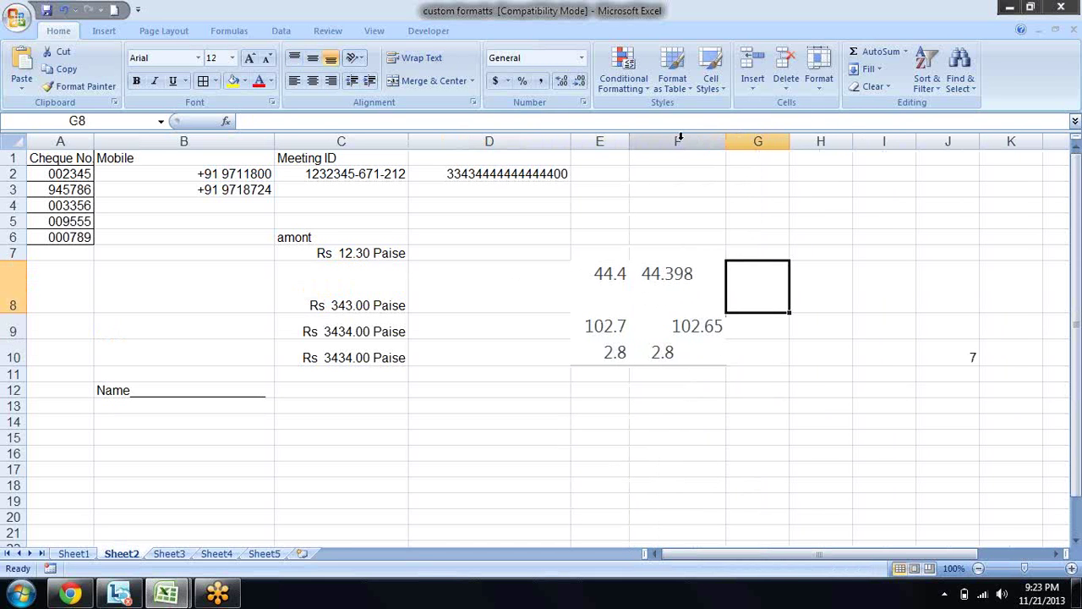
Clear the pasted formatting from F8:F10
click(673, 296)
drag(676, 333, 676, 348)
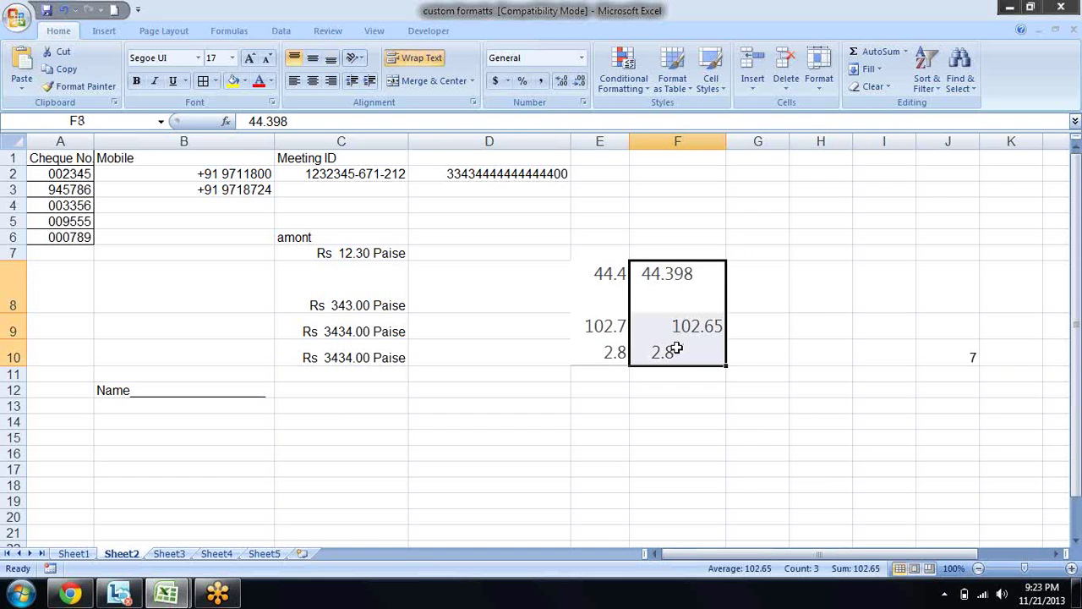
key(alt+e)
key(a)
key(f)
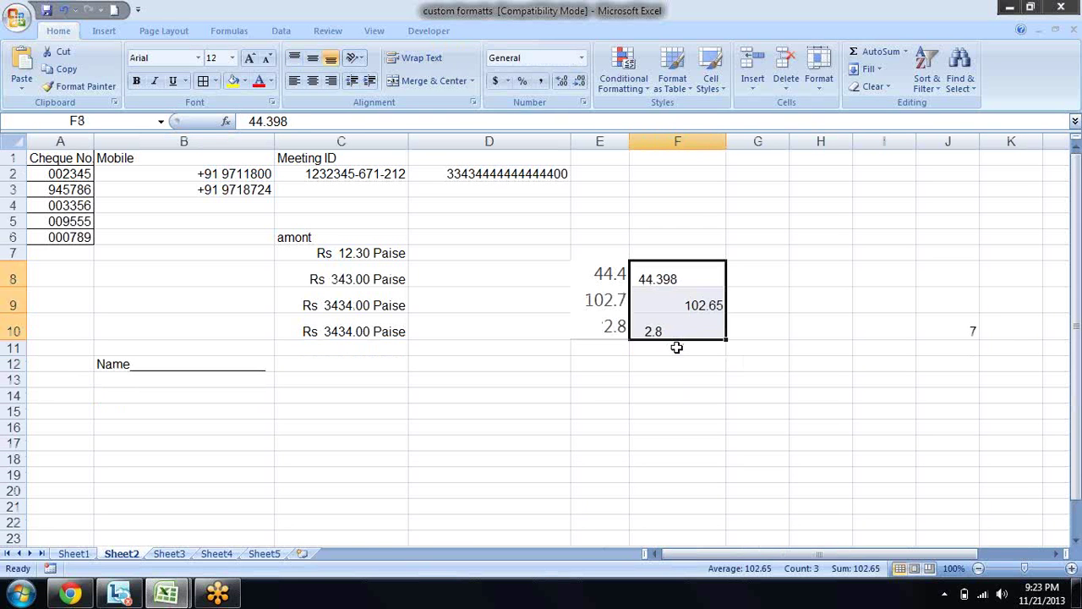
key(Down)
key(Up)
Clear the formatting from E8:E10 and again from F8:F10
key(Left)
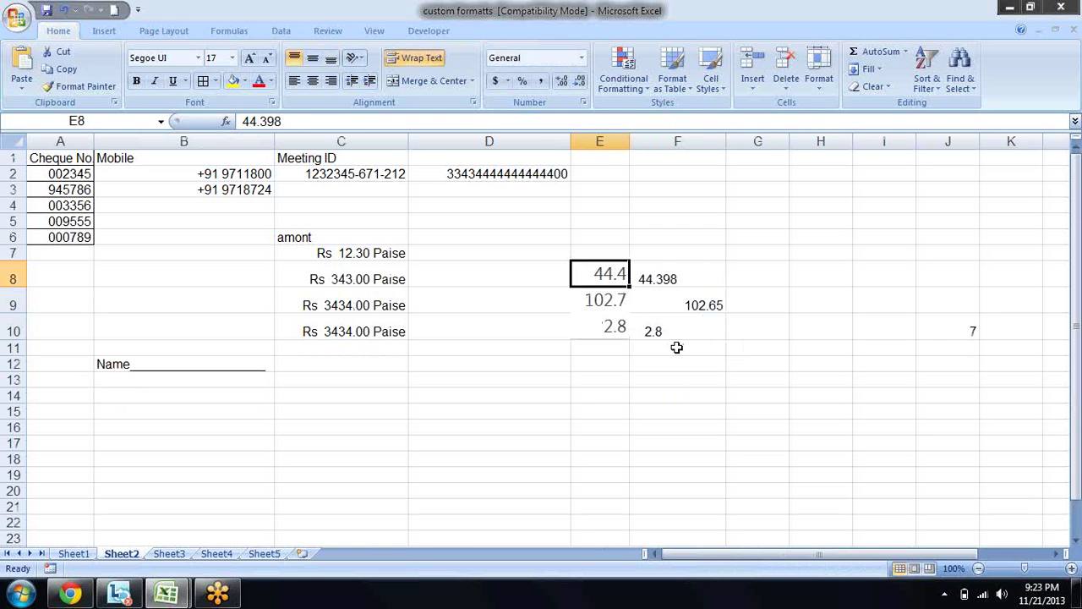
key(shift+Down)
key(shift+Down)
key(alt+e)
key(a)
key(f)
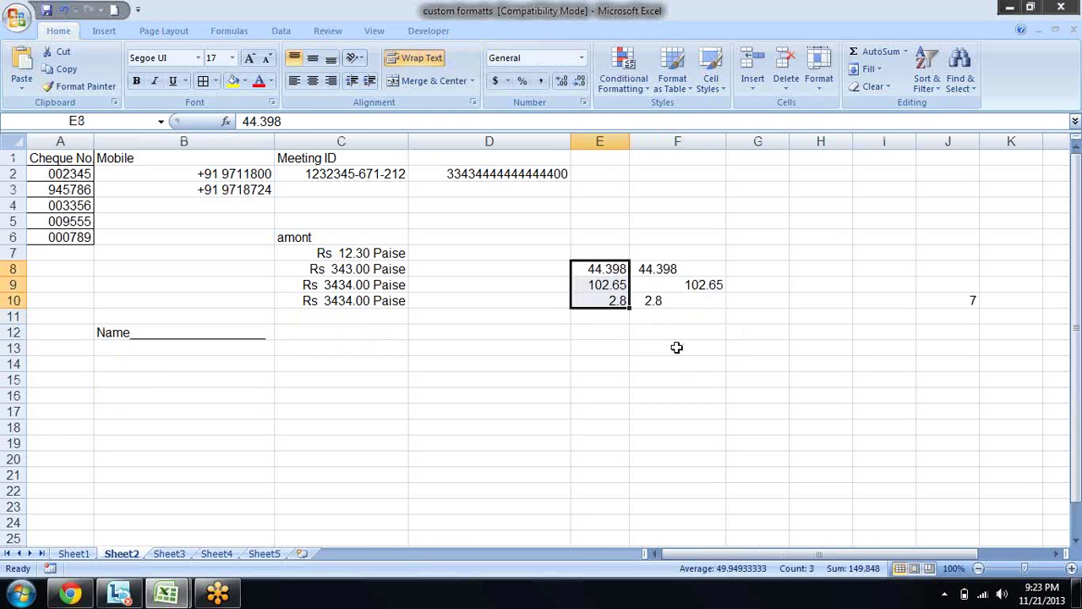
key(Right)
key(Right)
key(Left)
key(Left)
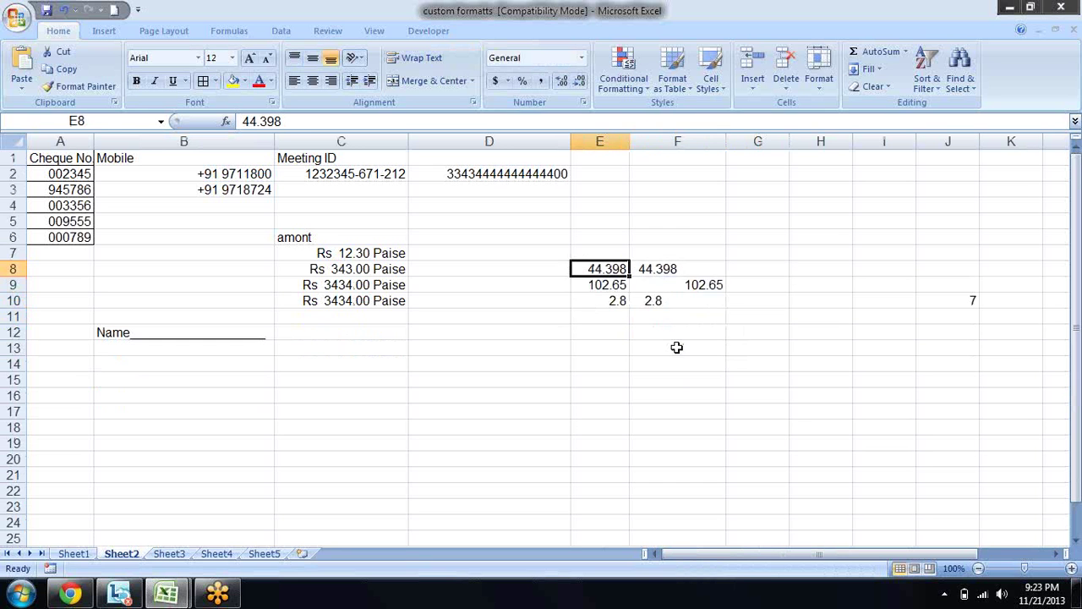
key(Right)
key(shift+Down)
key(shift+Down)
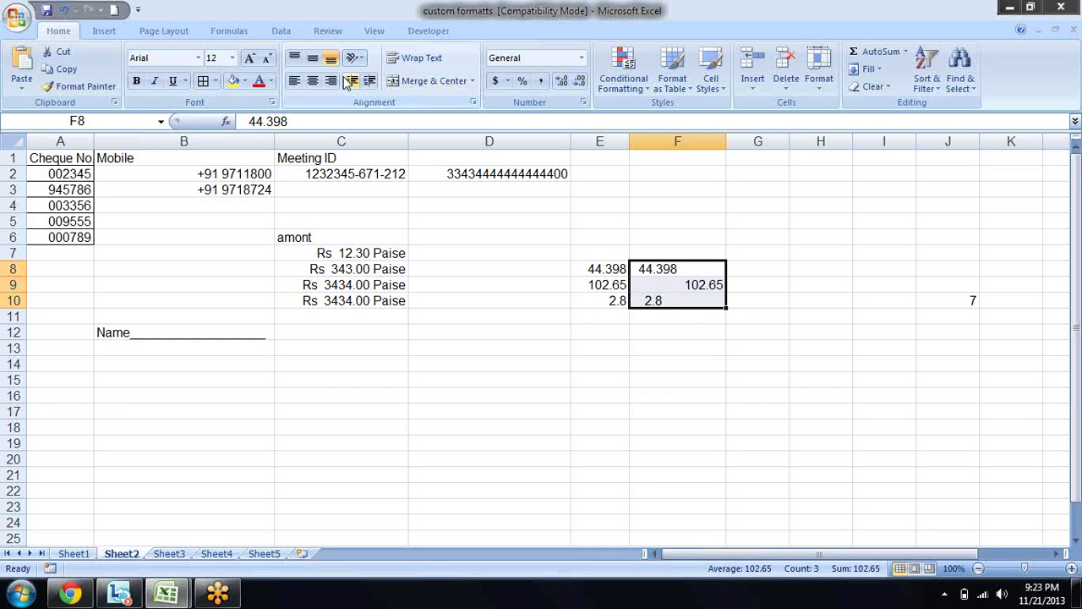
key(alt+e)
key(a)
key(f)
Centre the values 44.398, 102.65 and 2.8 in F8:F10
click(593, 347)
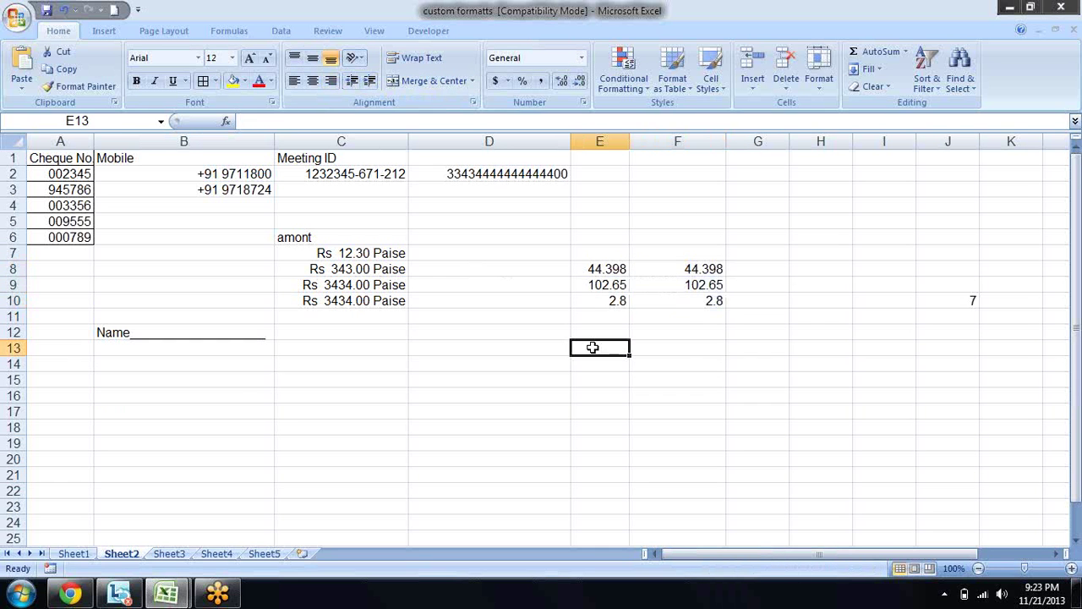
key(Up)
key(Up)
key(Up)
key(Up)
key(Up)
key(Right)
key(shift+Down)
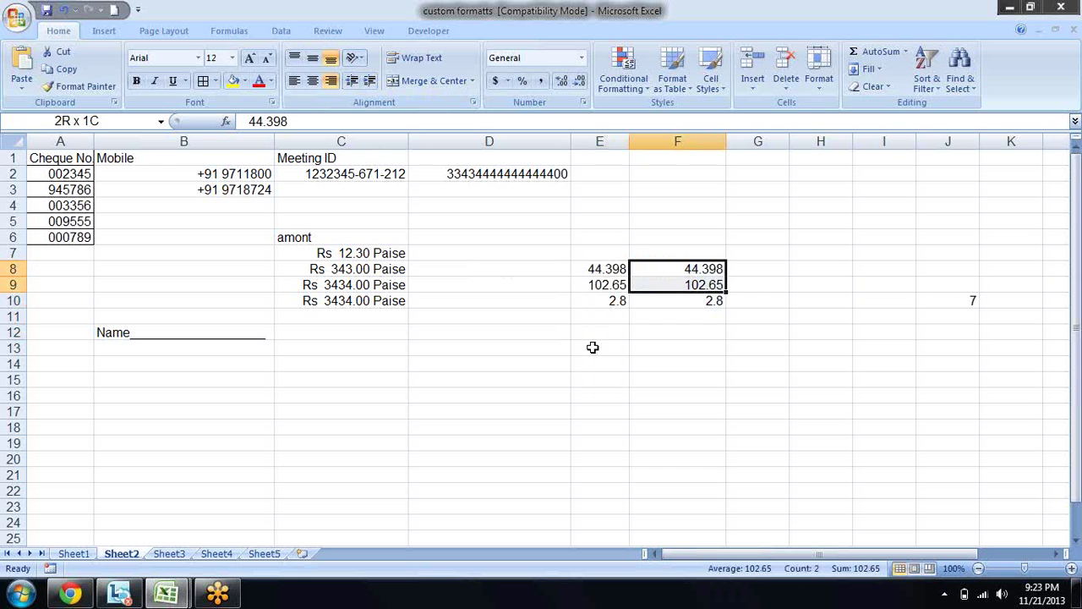
key(shift+Down)
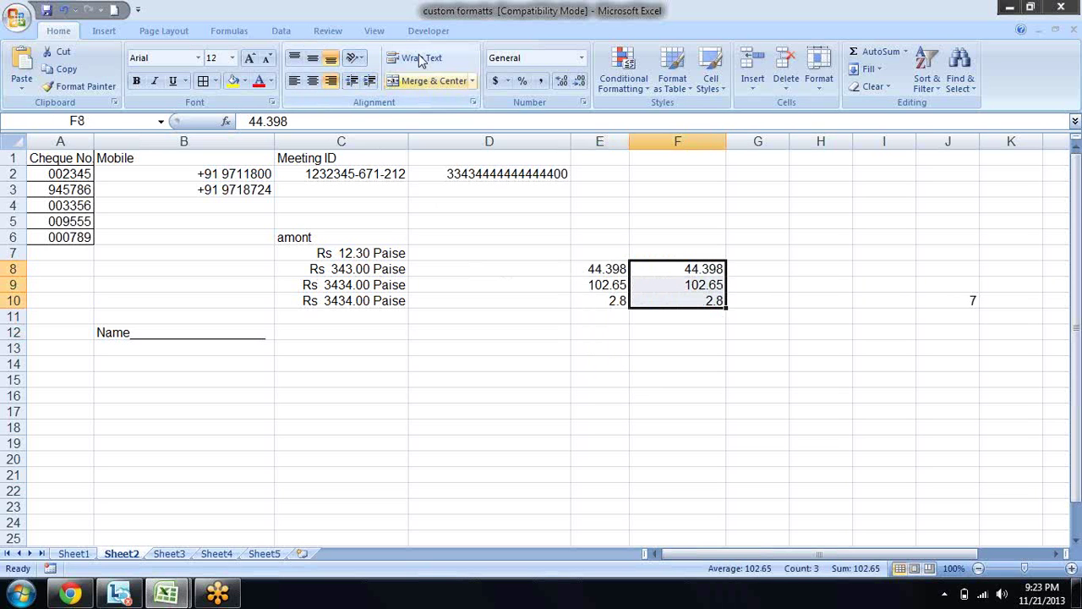
click(309, 85)
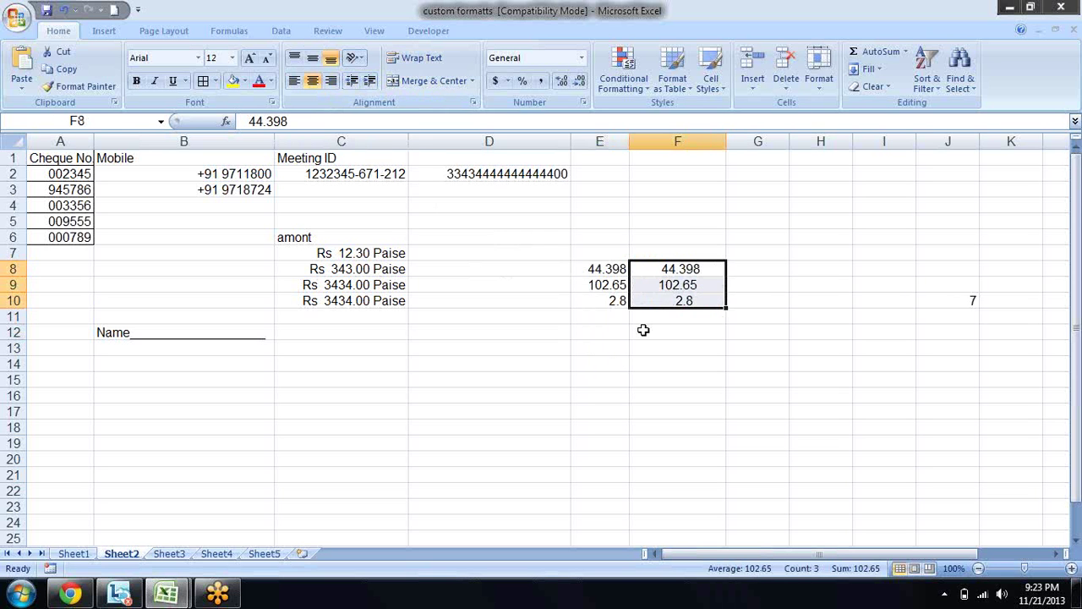
click(731, 343)
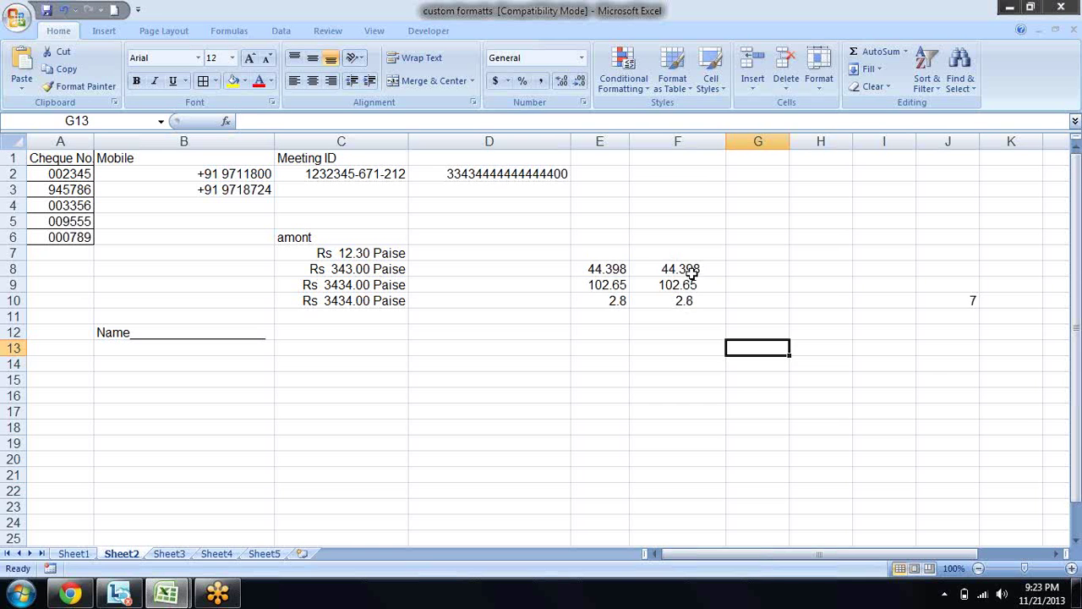
Replace General with a custom ? format code for F8:F10 in Format Cells
drag(689, 272, 690, 303)
key(ctrl+1)
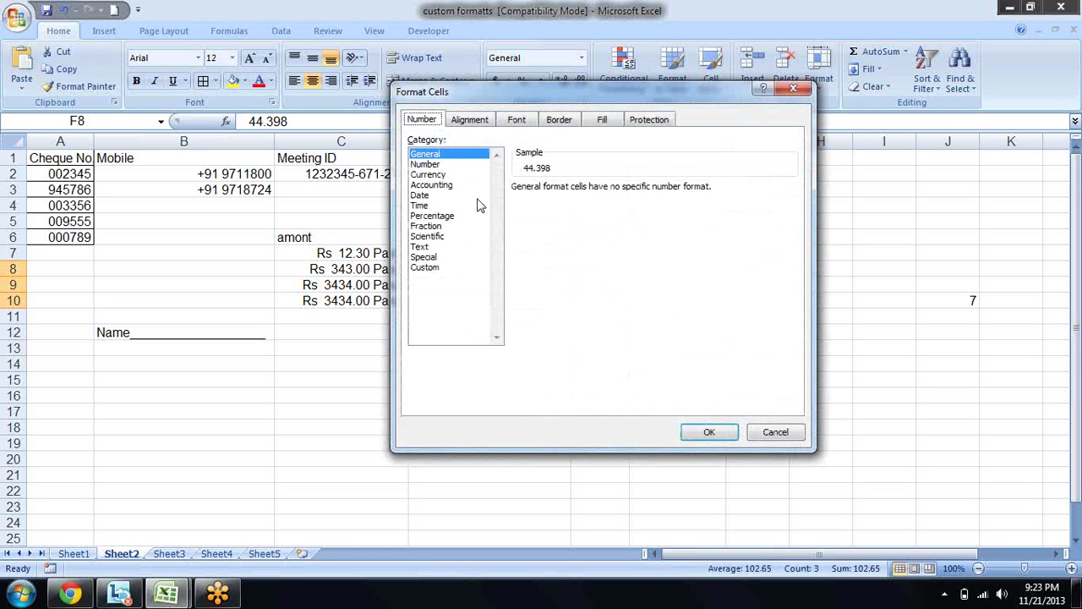
click(427, 270)
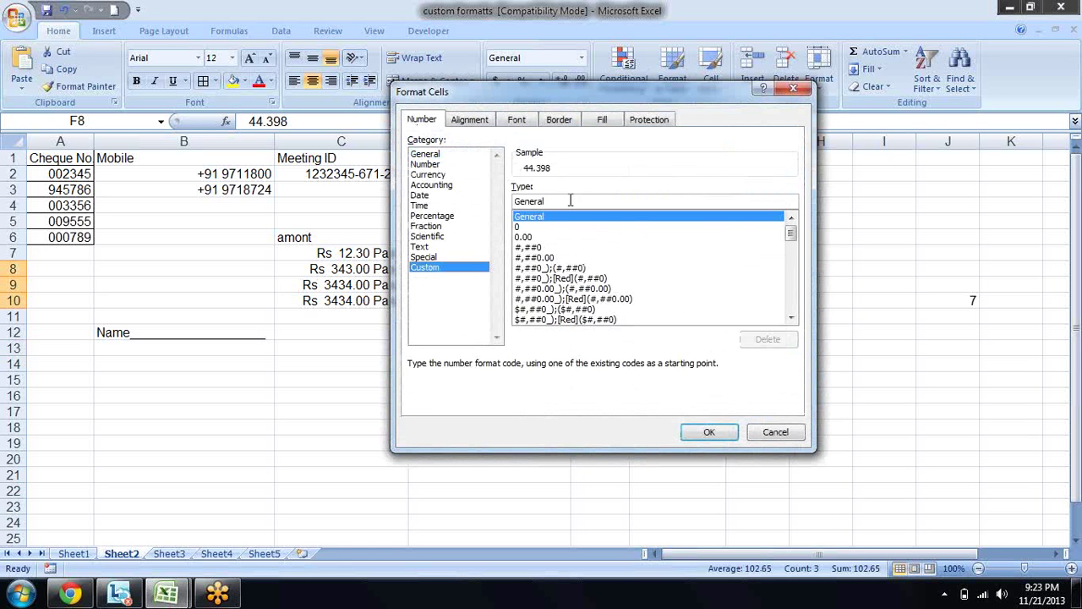
drag(571, 201, 467, 198)
text(?)
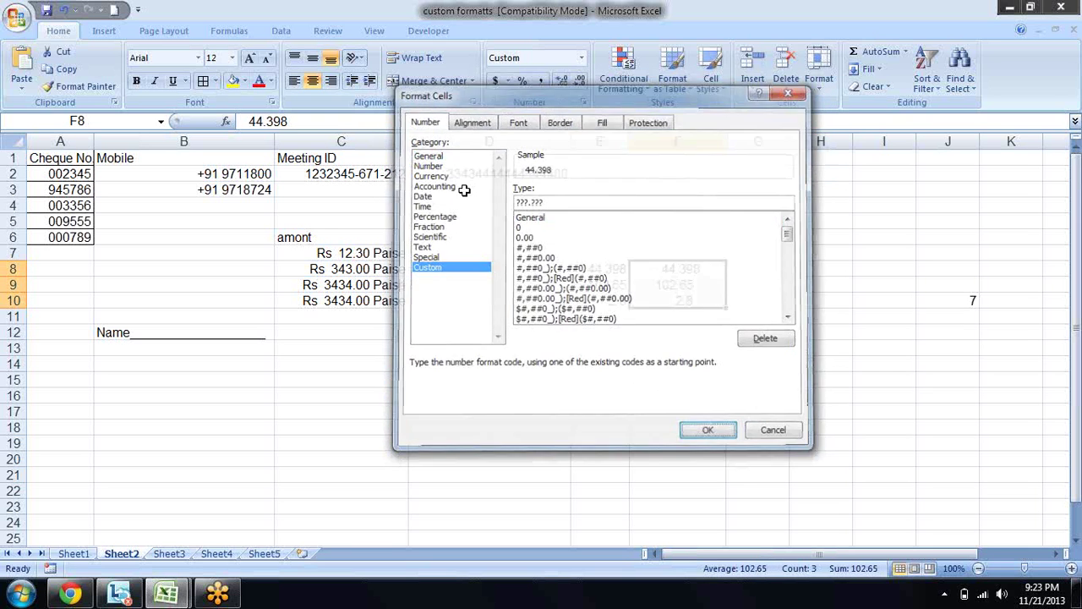
key(Return)
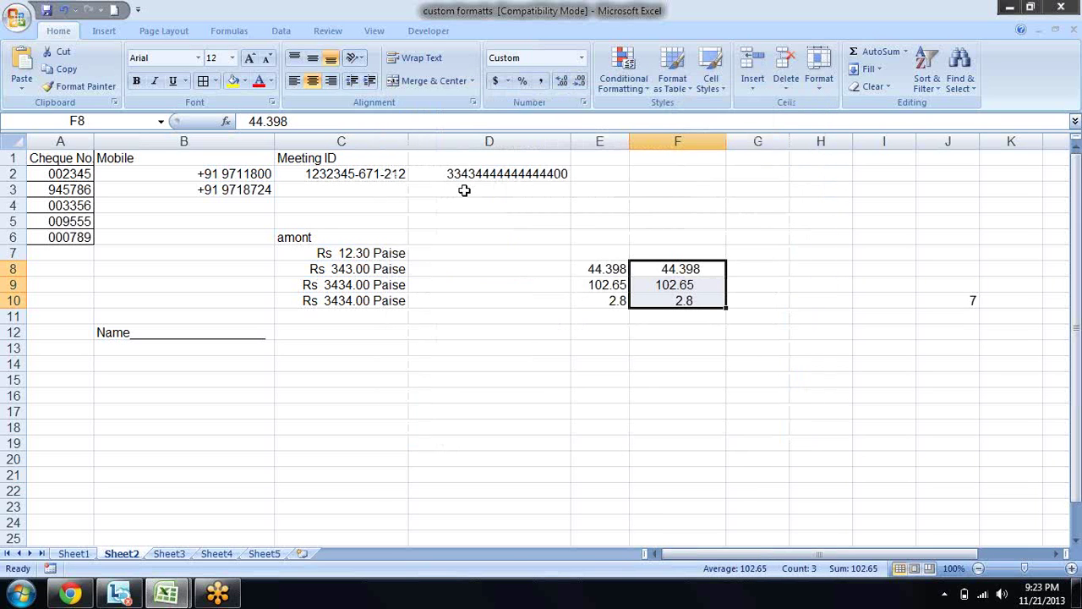
Check the ???.??? code on the help page and confirm it as F8:F10's custom format
key(shift+Up)
key(shift+Up)
key(shift+Down)
key(shift+Down)
key(ctrl+1)
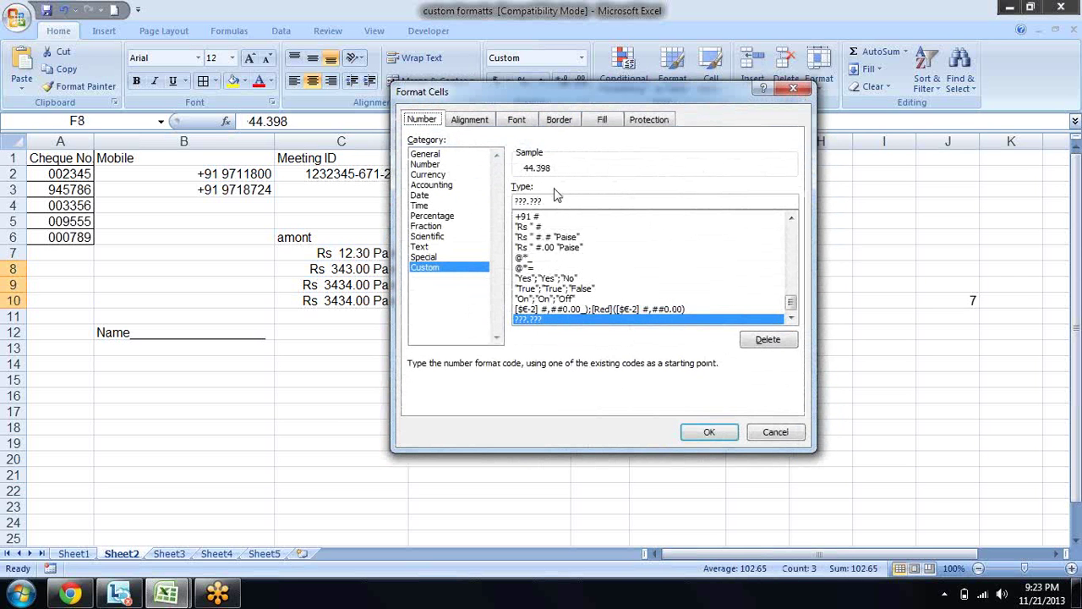
key(alt+Tab)
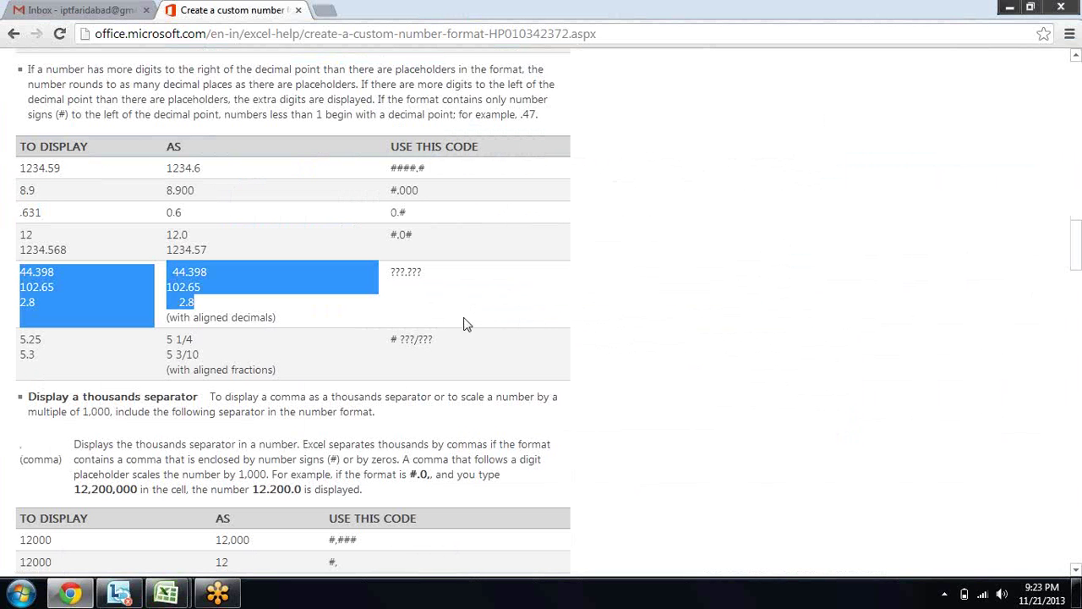
drag(424, 272, 396, 272)
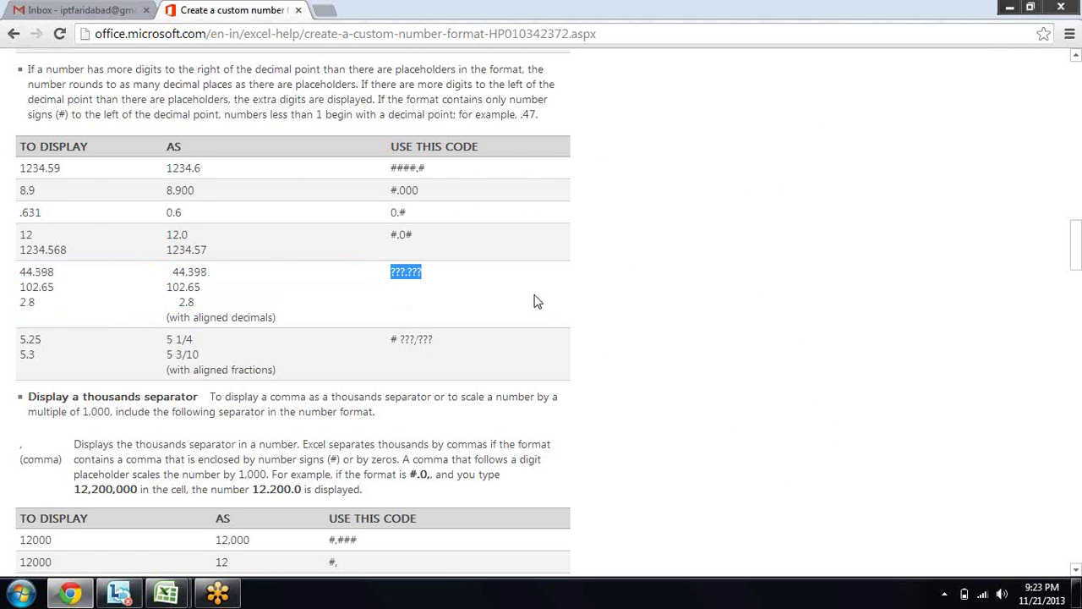
key(alt+Tab)
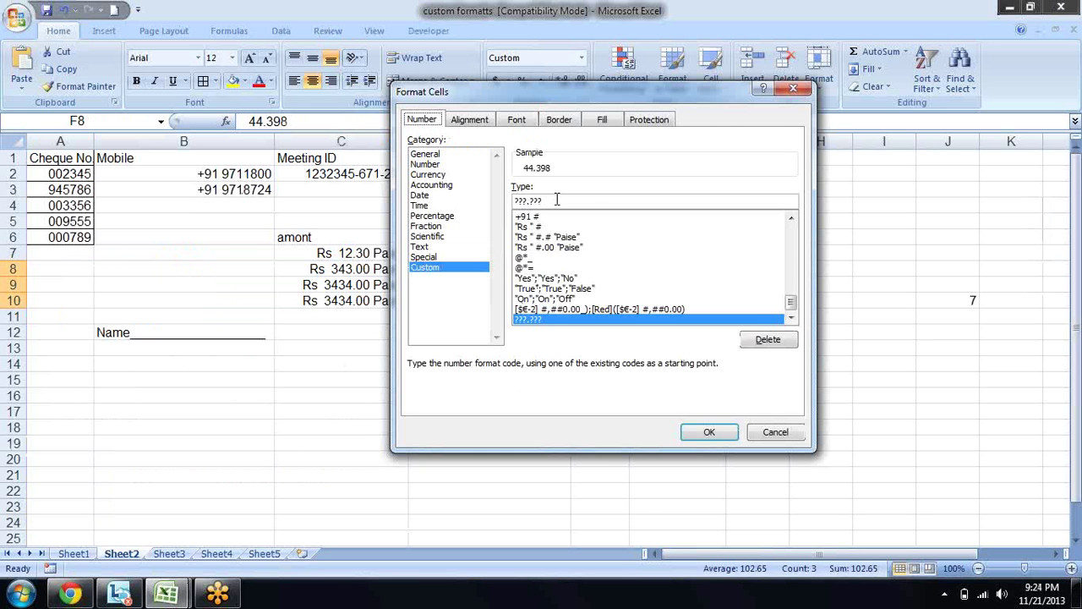
drag(556, 200, 513, 201)
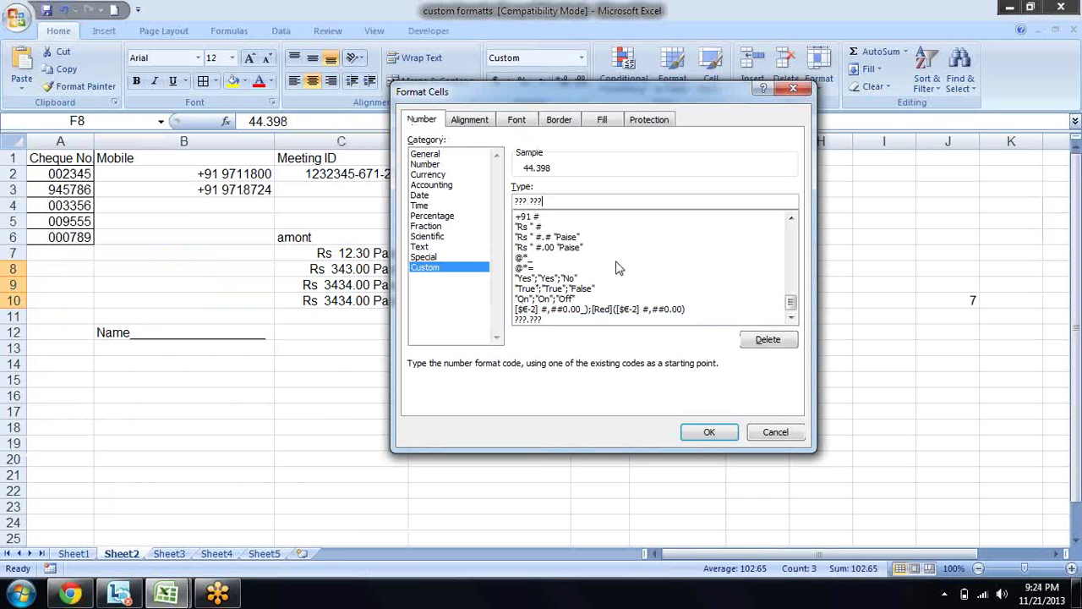
click(707, 432)
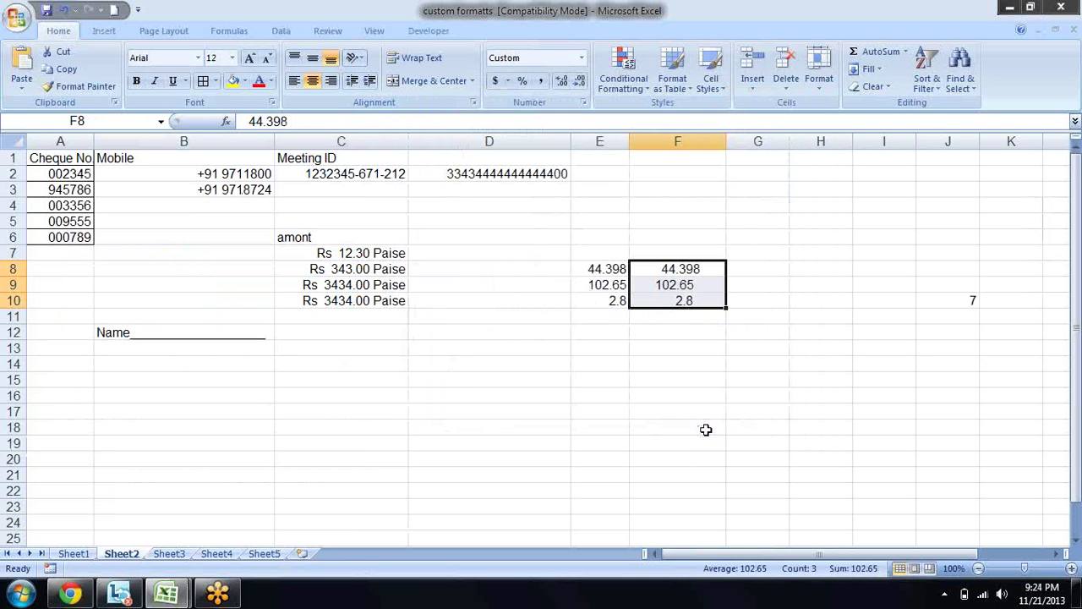
Change F10 to 2.834 and F9 to 102.654
click(716, 331)
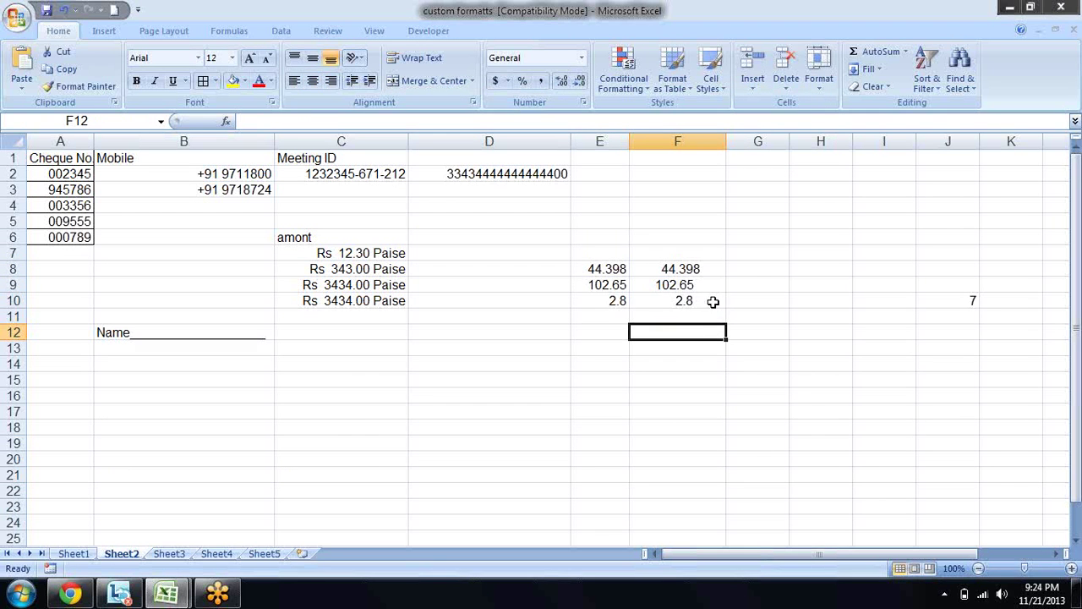
double_click(713, 301)
text(we)
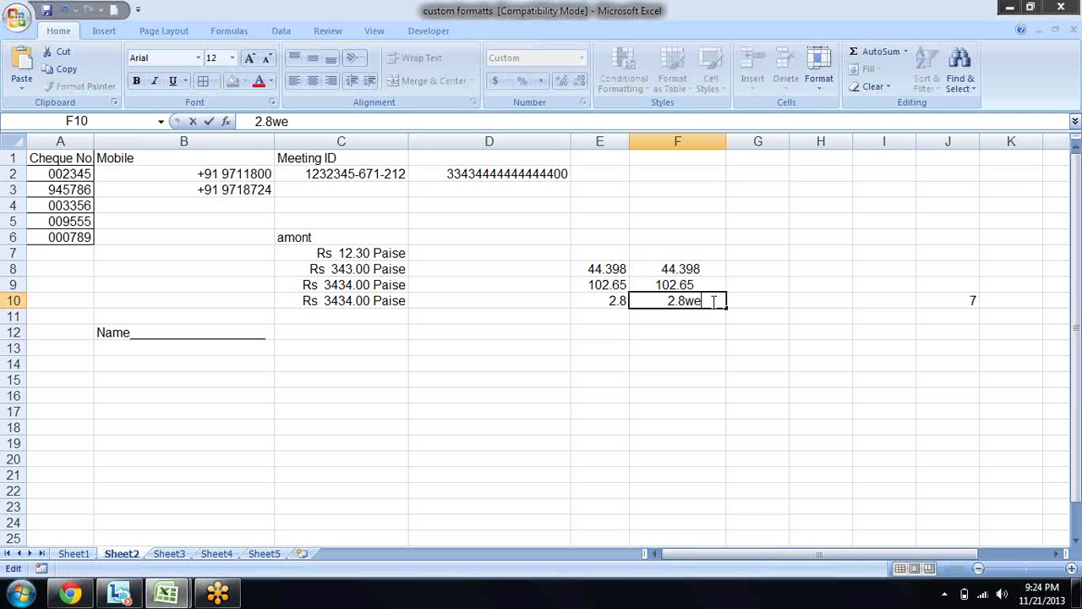
key(BackSpace)
key(BackSpace)
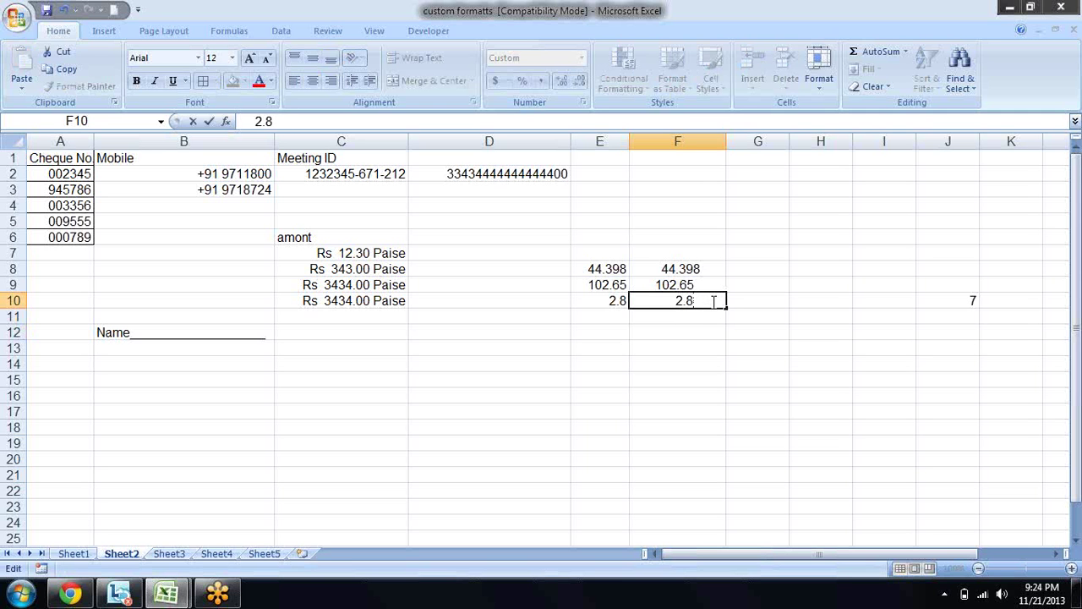
text(34)
key(Return)
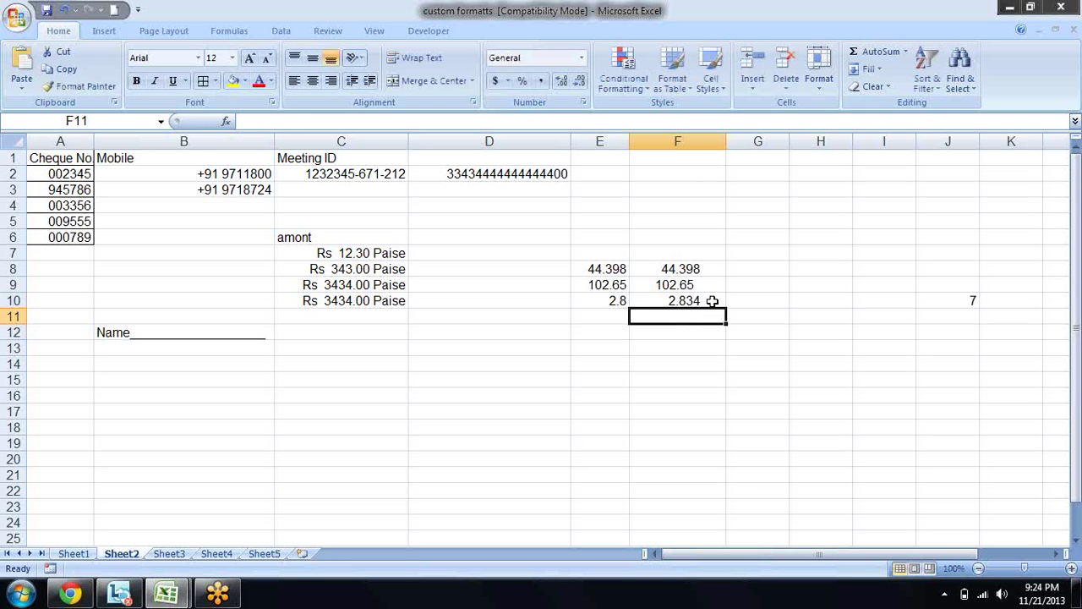
key(Up)
key(Up)
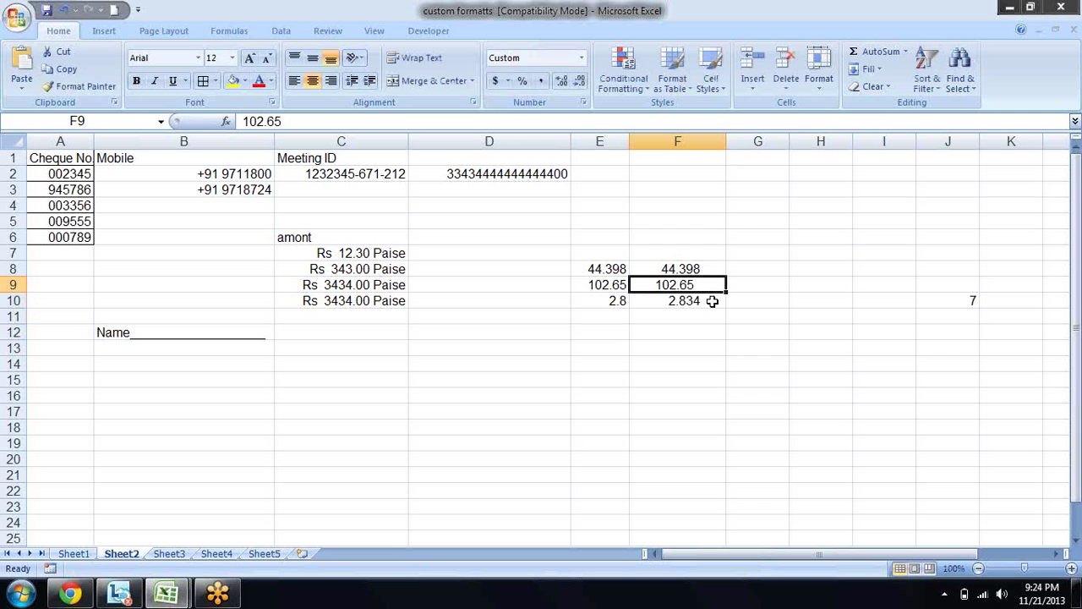
key(F2)
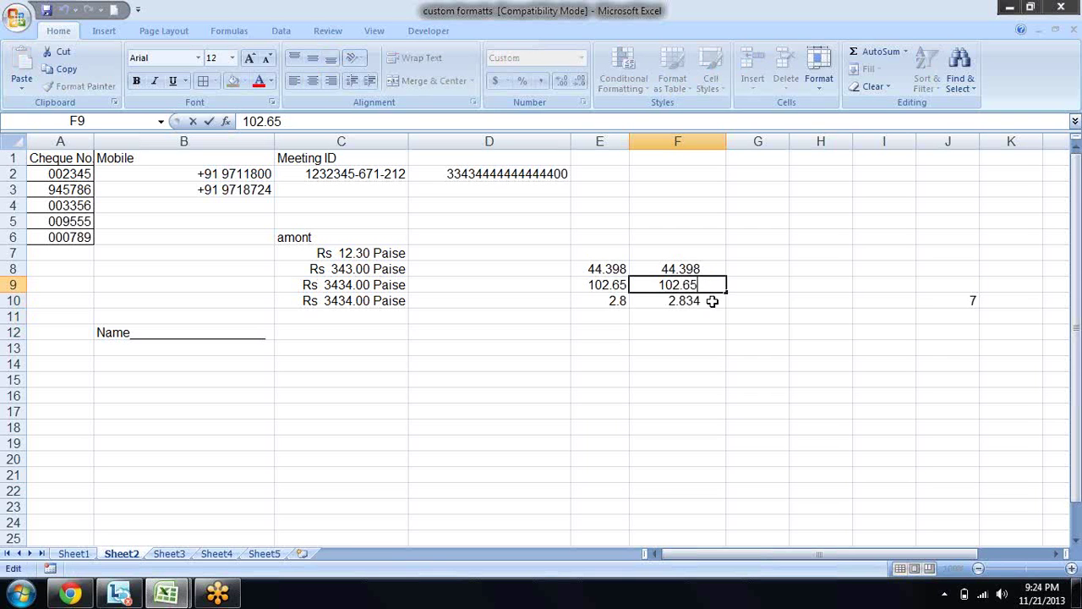
text(4)
key(Return)
Review the decimal-aligned values in F8:F10, then return to the format help page
key(Down)
key(Up)
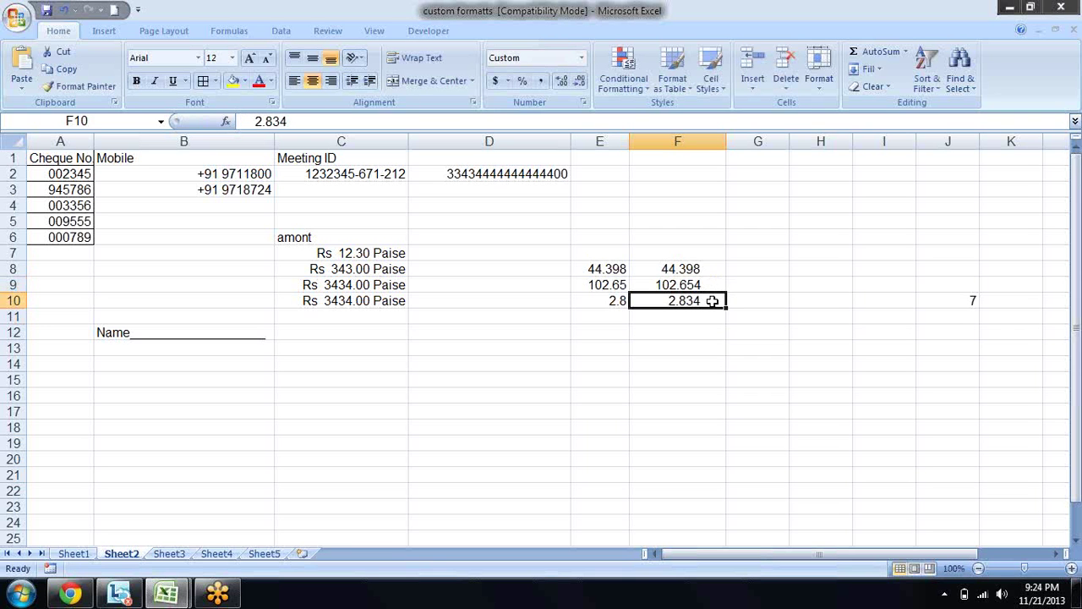
key(Up)
key(Up)
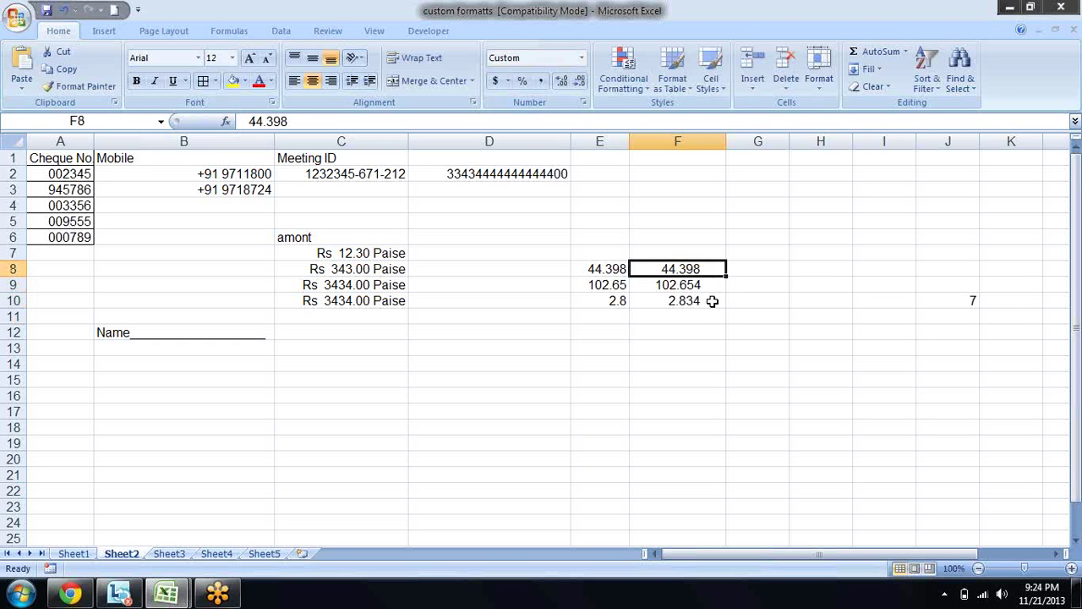
key(Up)
key(Down)
key(Down)
key(Down)
key(Down)
key(Up)
key(Up)
key(Up)
key(Down)
key(Down)
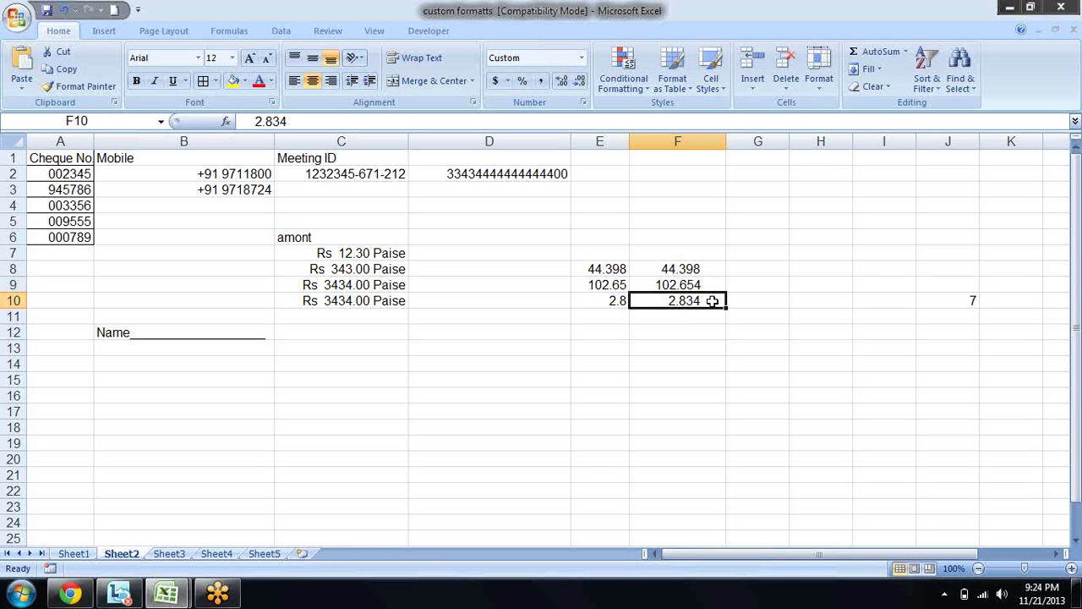
key(Up)
key(Up)
key(Left)
key(alt+Tab)
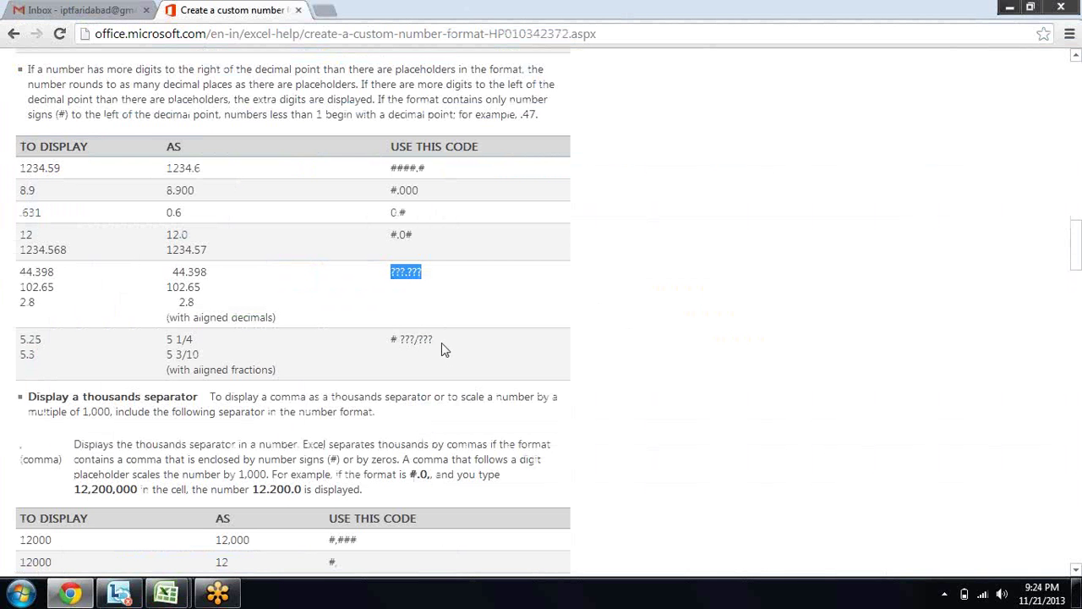
Highlight the # ???/??? fraction code and its 5 1/4 example on the help page
click(432, 337)
drag(433, 337, 391, 337)
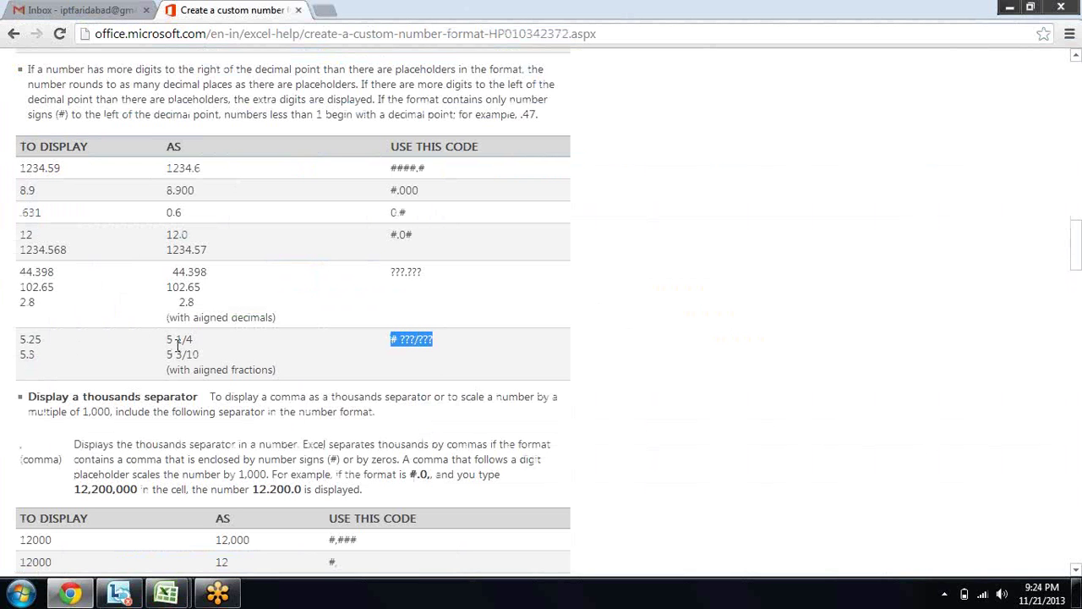
drag(167, 338, 173, 339)
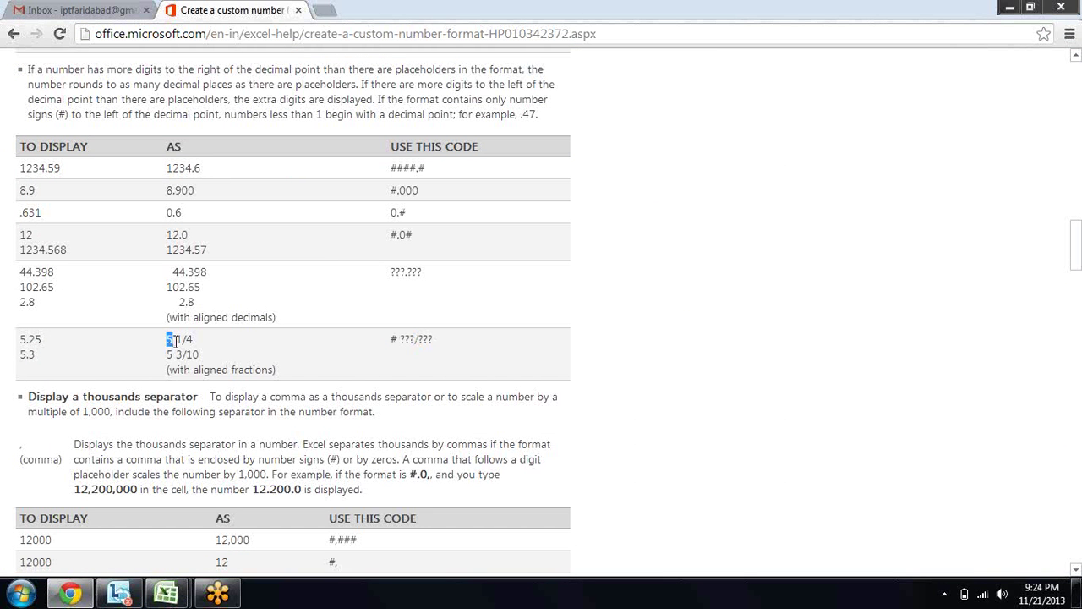
double_click(179, 340)
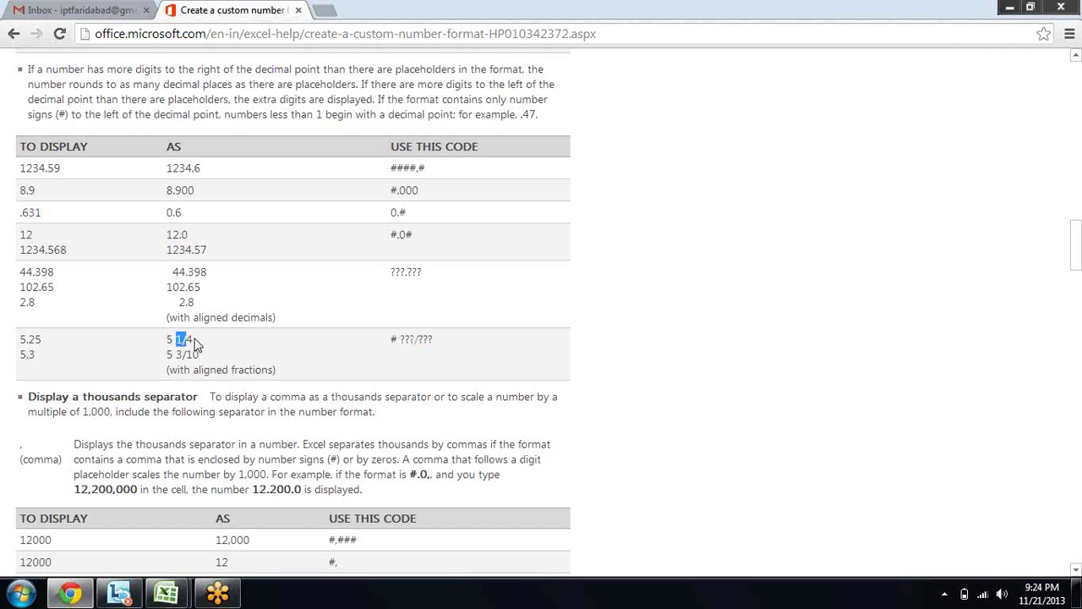
click(275, 353)
Back in Excel, enter the value 5.25 in cell D12
key(alt+Tab)
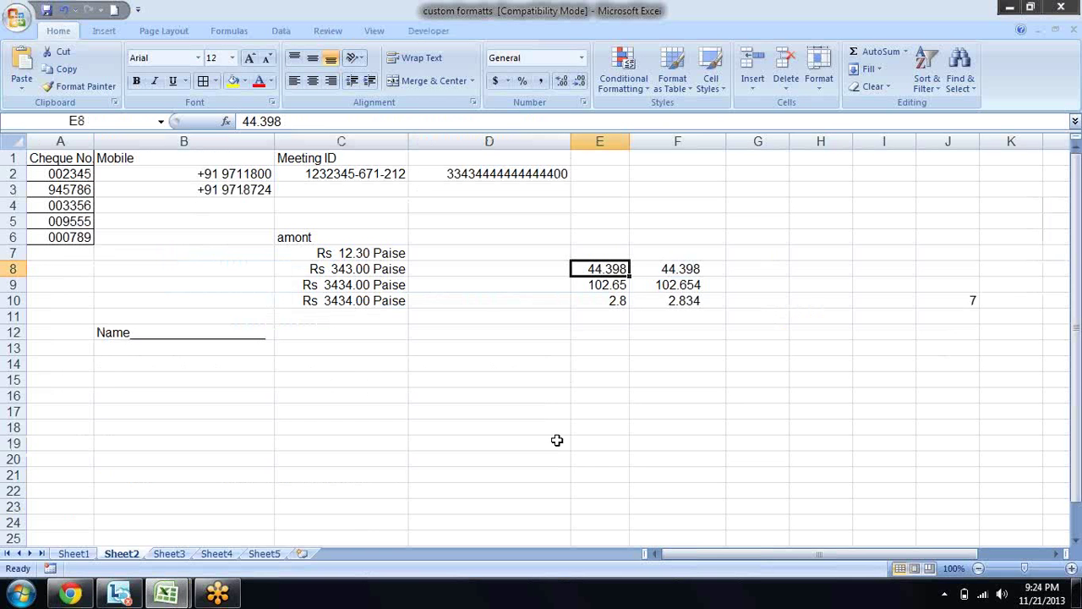
key(Down)
key(Down)
key(Down)
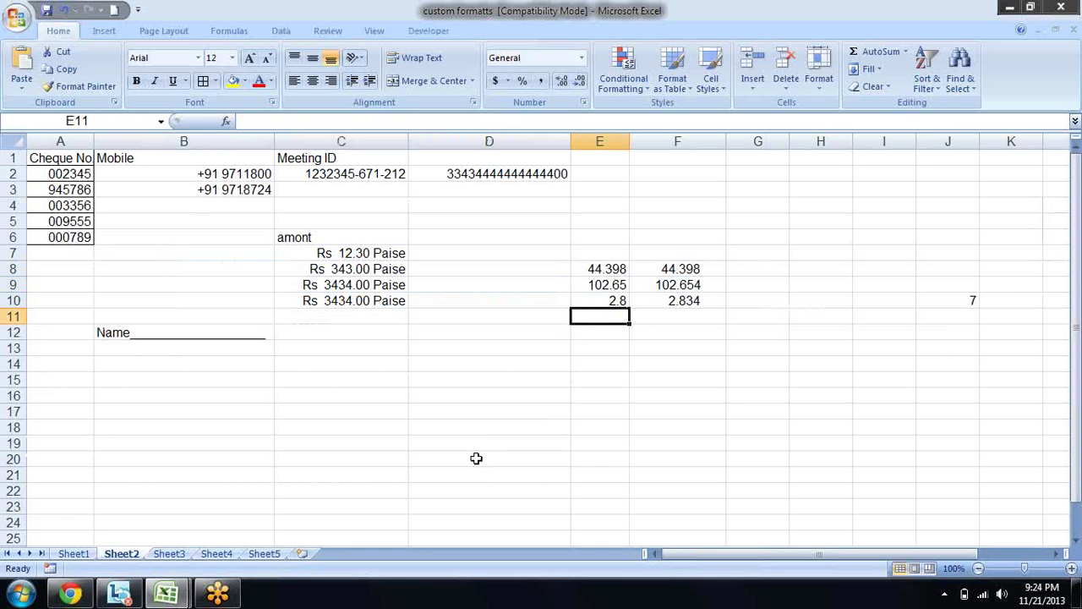
key(Down)
key(Left)
text(50)
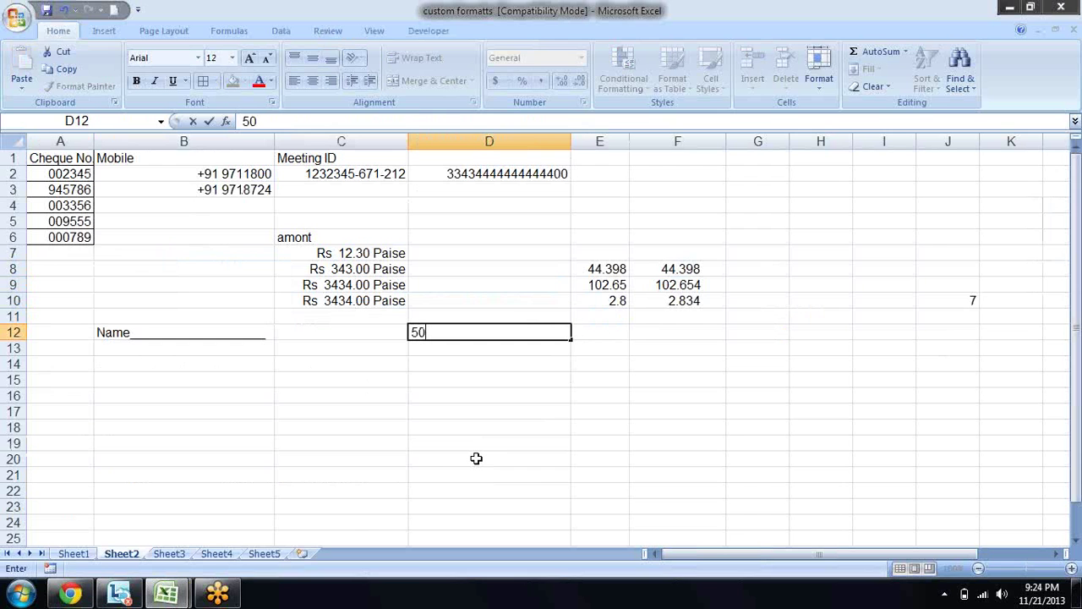
key(BackSpace)
text(.25)
key(Return)
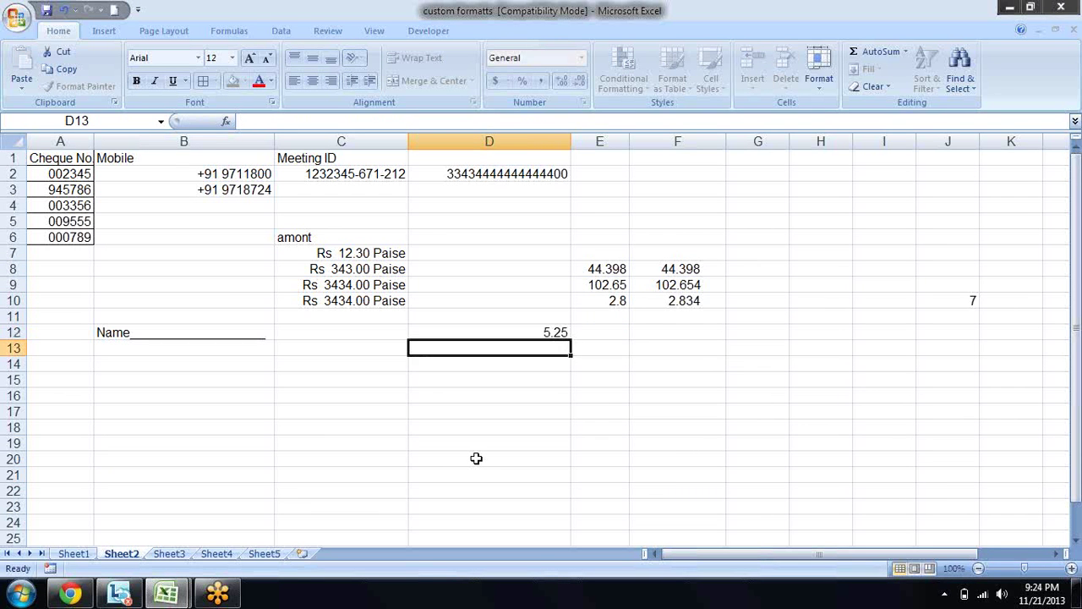
key(Up)
key(Right)
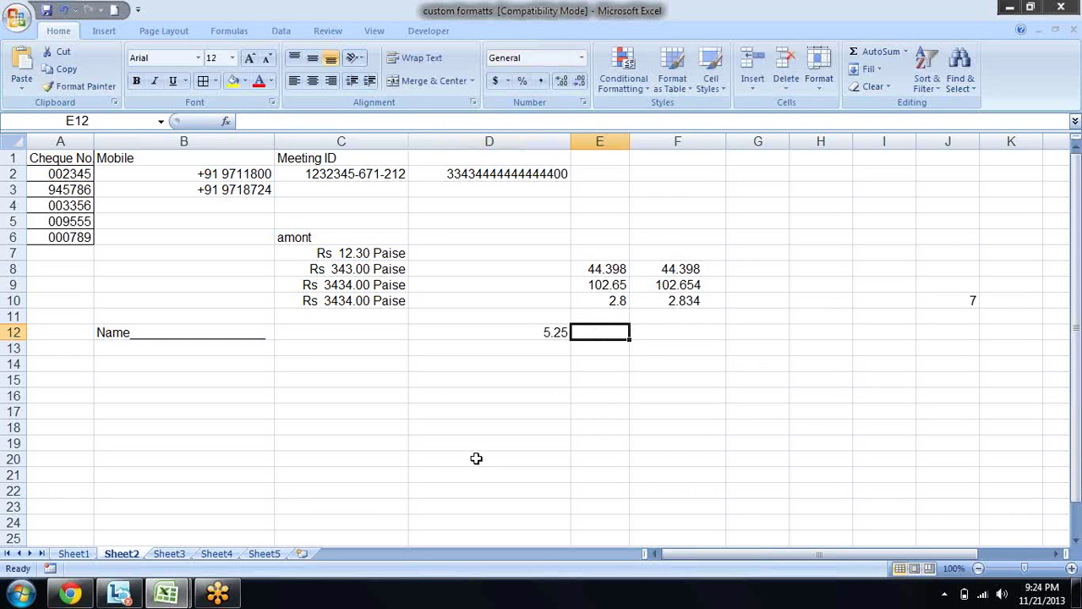
key(Left)
Give D12 the custom number format # ?/? so it shows 5 1/4
key(ctrl+1)
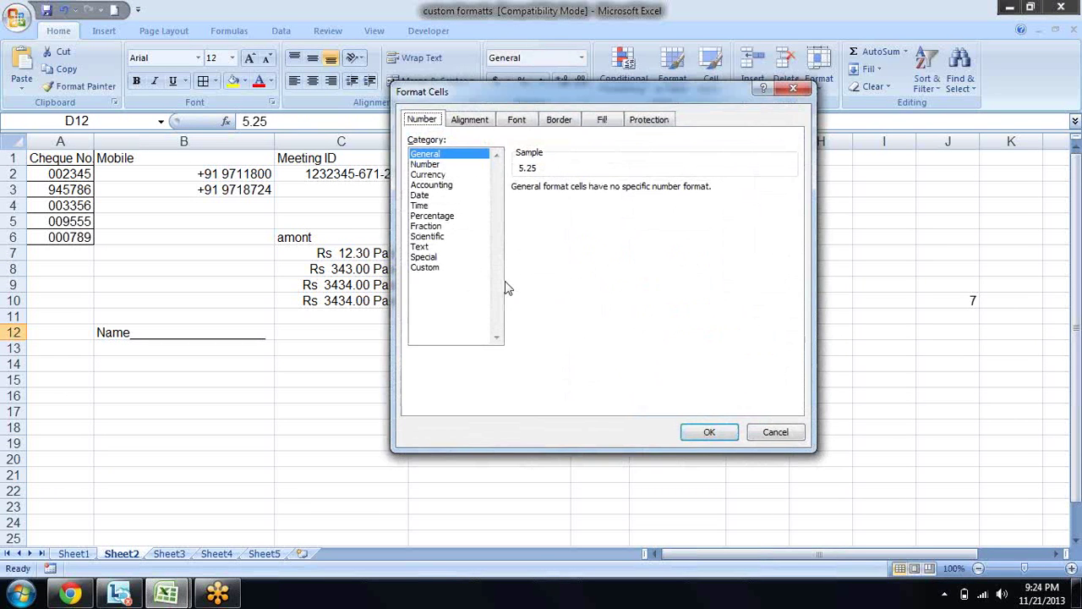
click(450, 269)
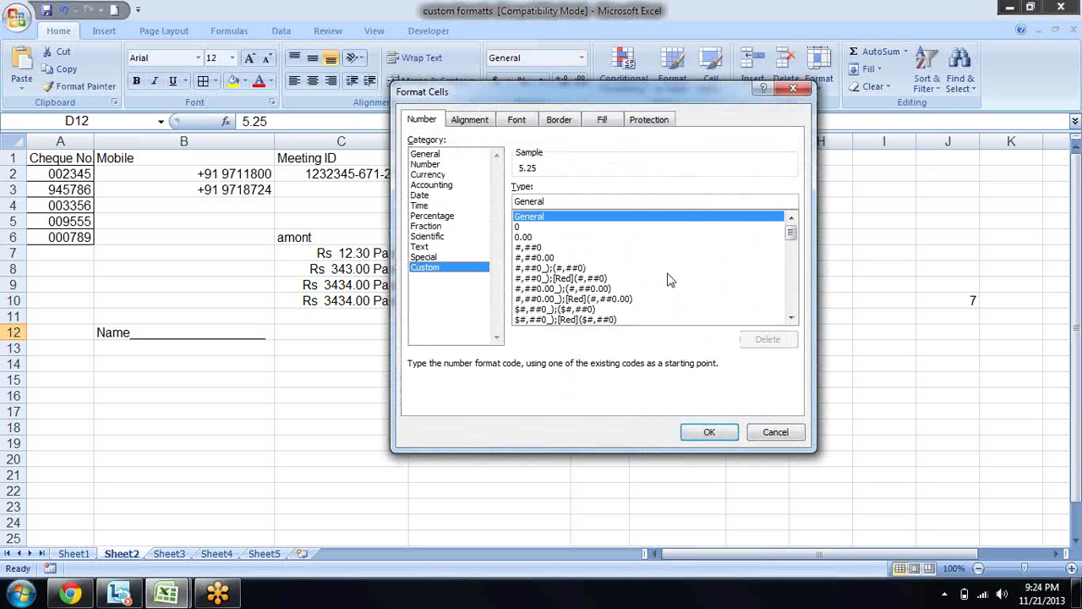
double_click(657, 200)
text(3)
key(BackSpace)
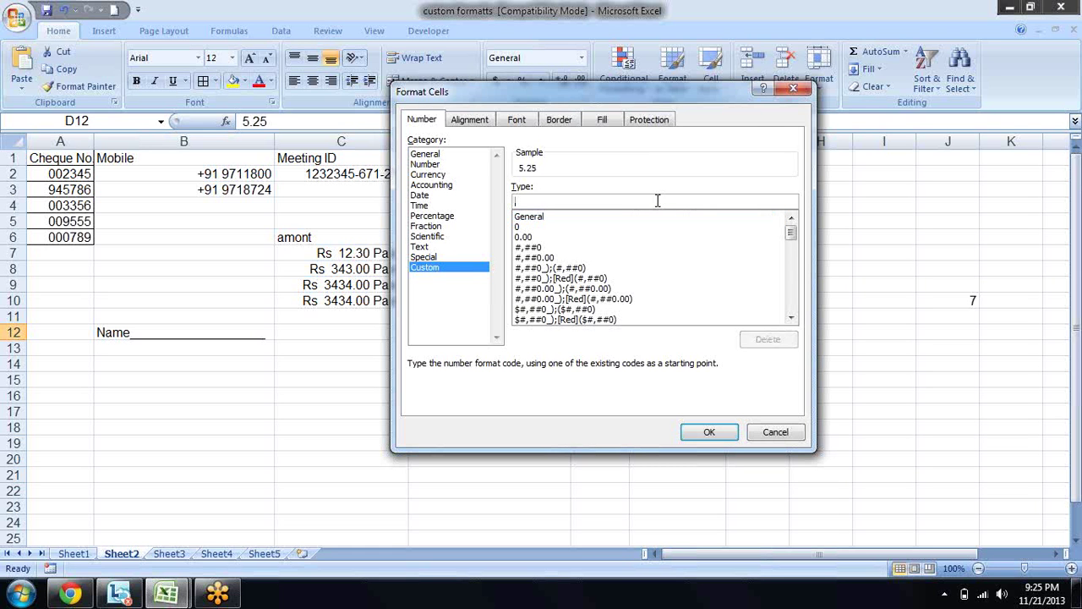
text(#)
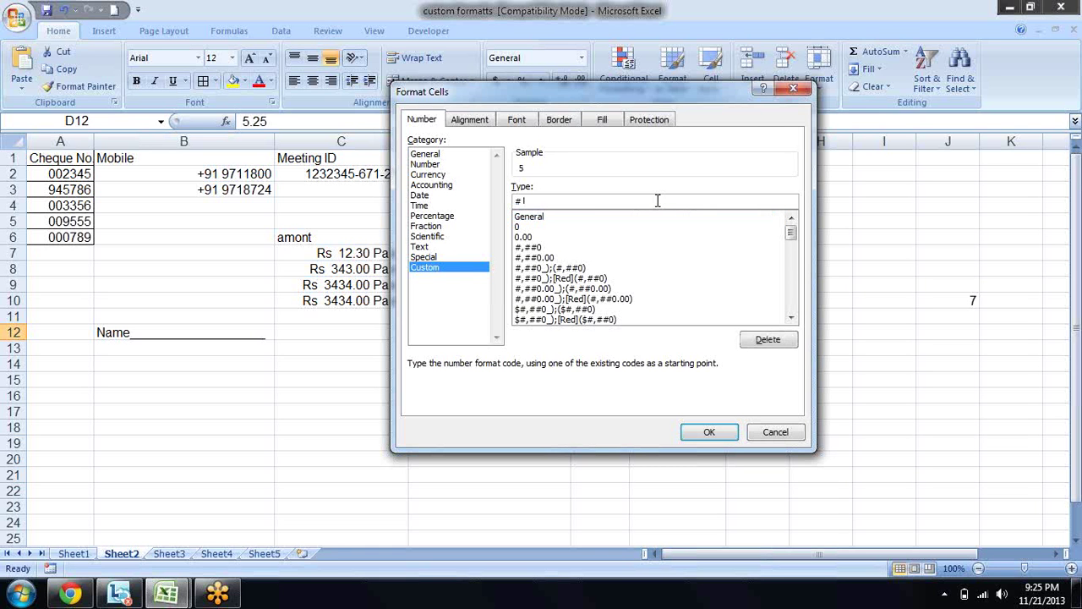
text(?/)
text(?)
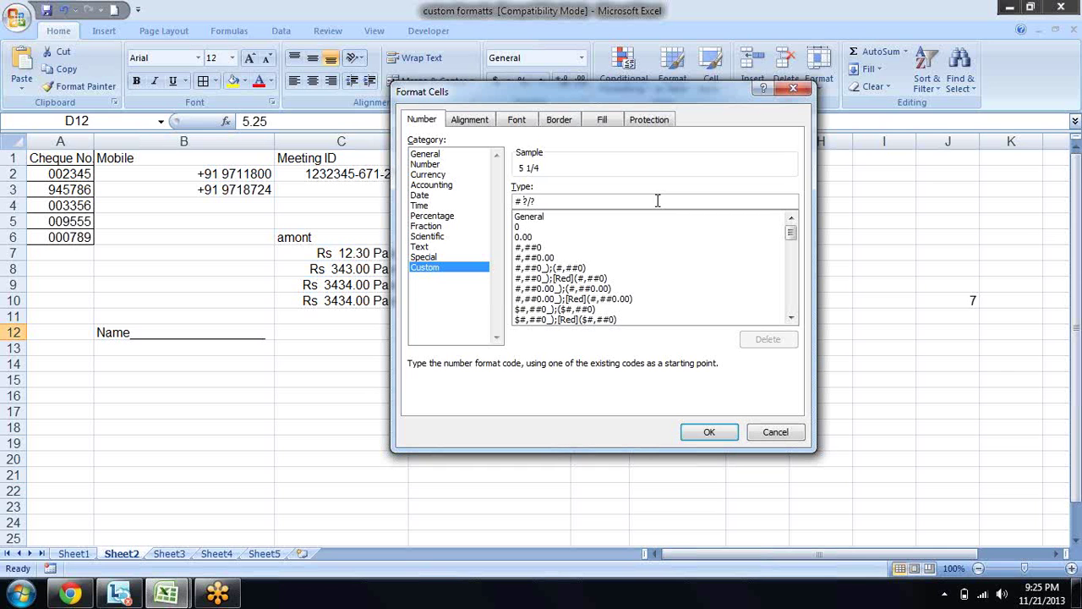
key(BackSpace)
key(Return)
key(Return)
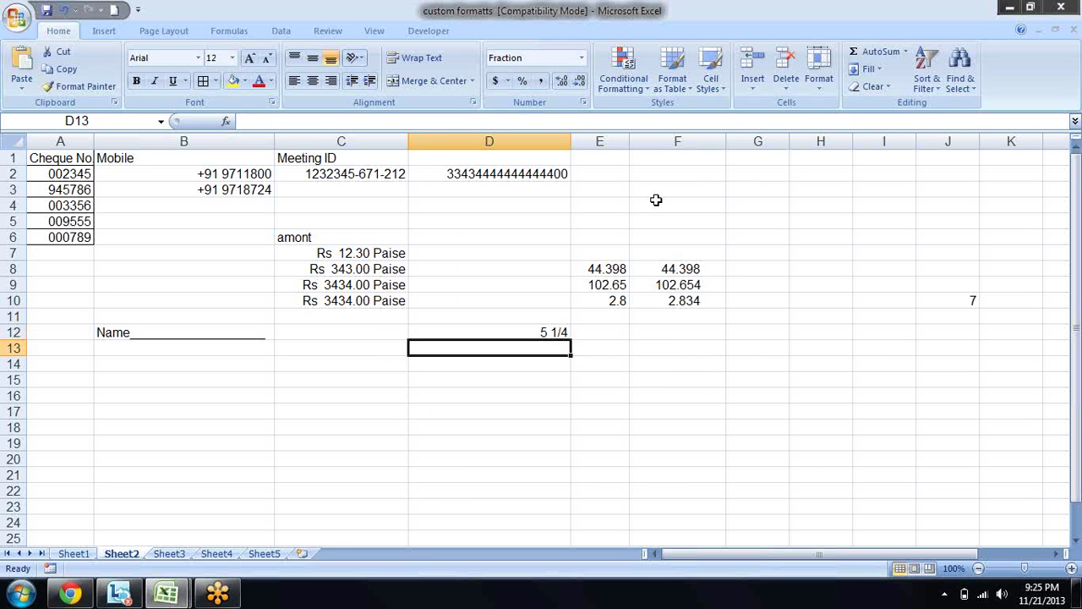
key(Up)
key(alt+Tab)
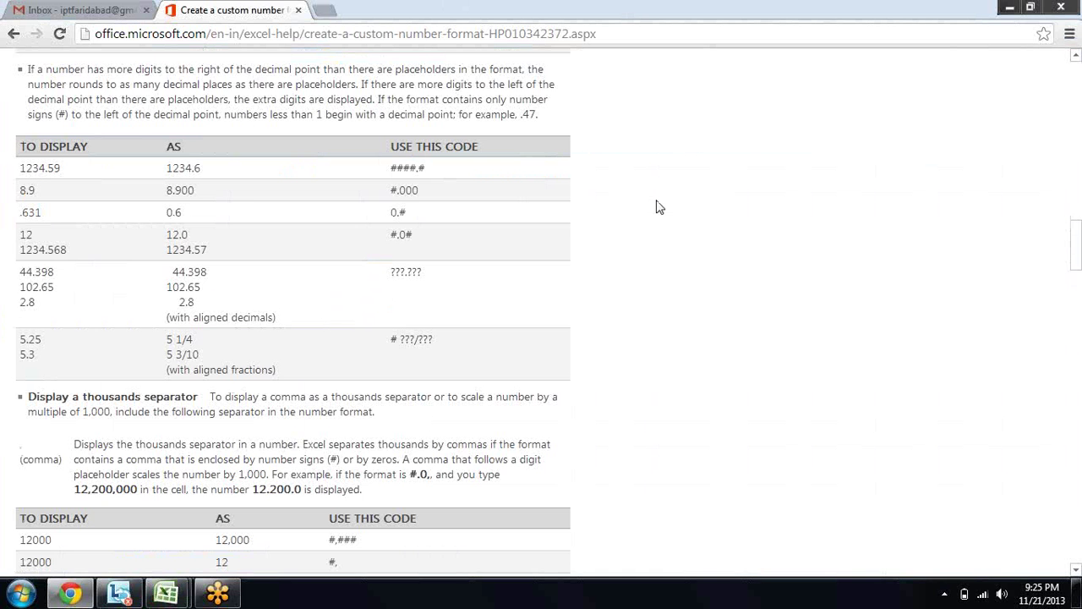
scroll(660, 207, down, 3)
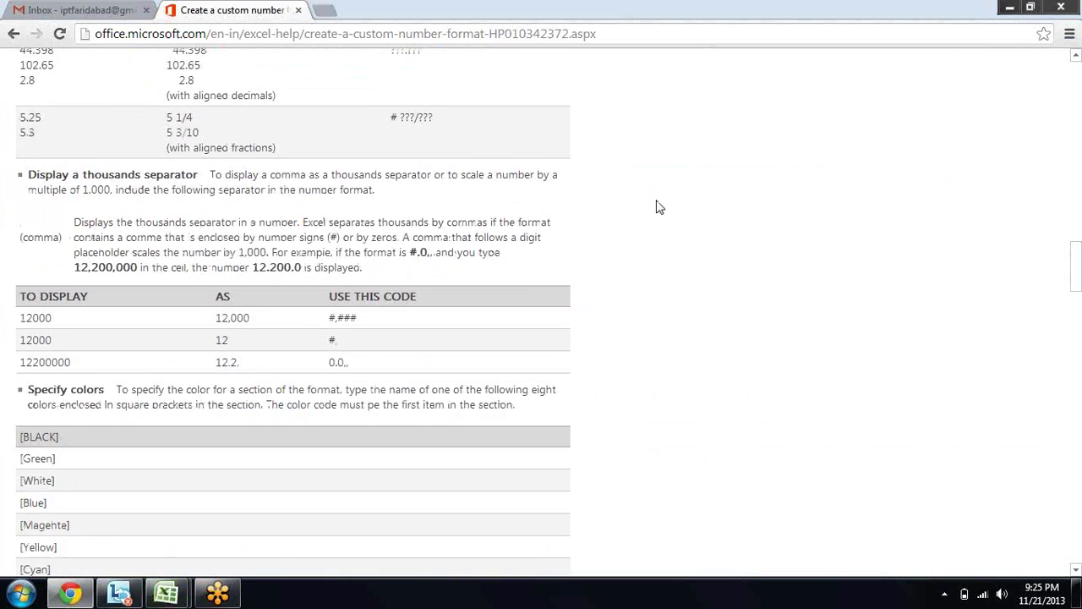
scroll(660, 207, down, 1)
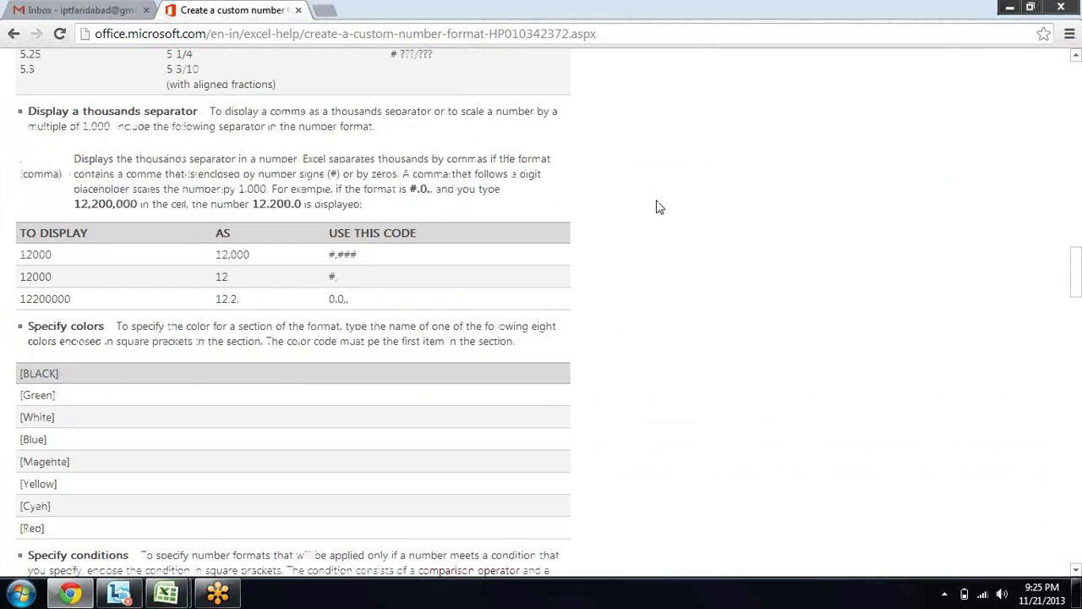
scroll(659, 207, down, 2)
scroll(660, 208, down, 3)
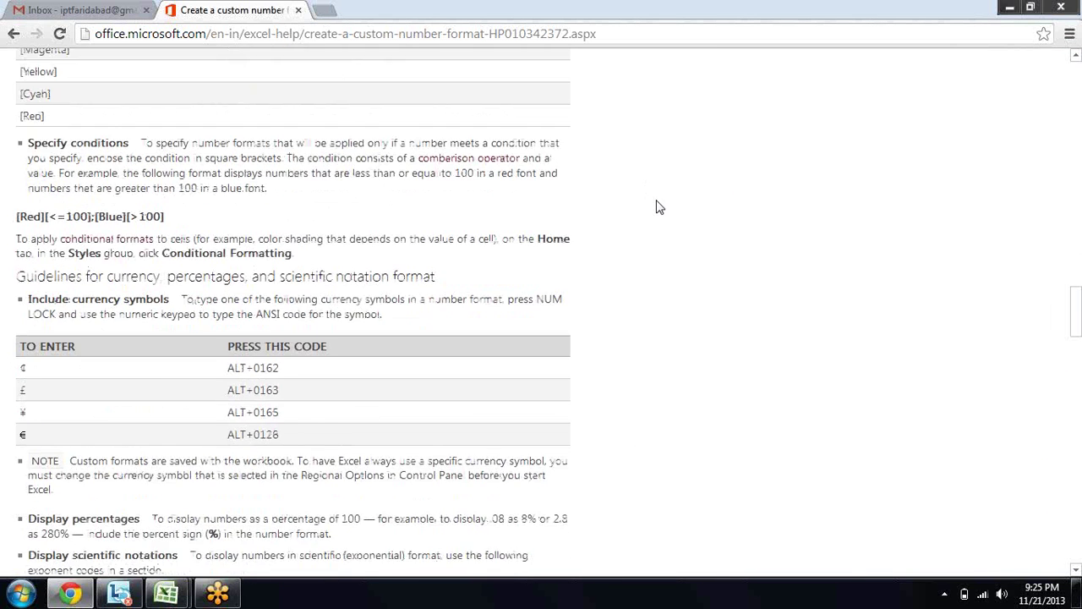
scroll(659, 207, down, 2)
scroll(659, 207, down, 3)
scroll(659, 207, down, 4)
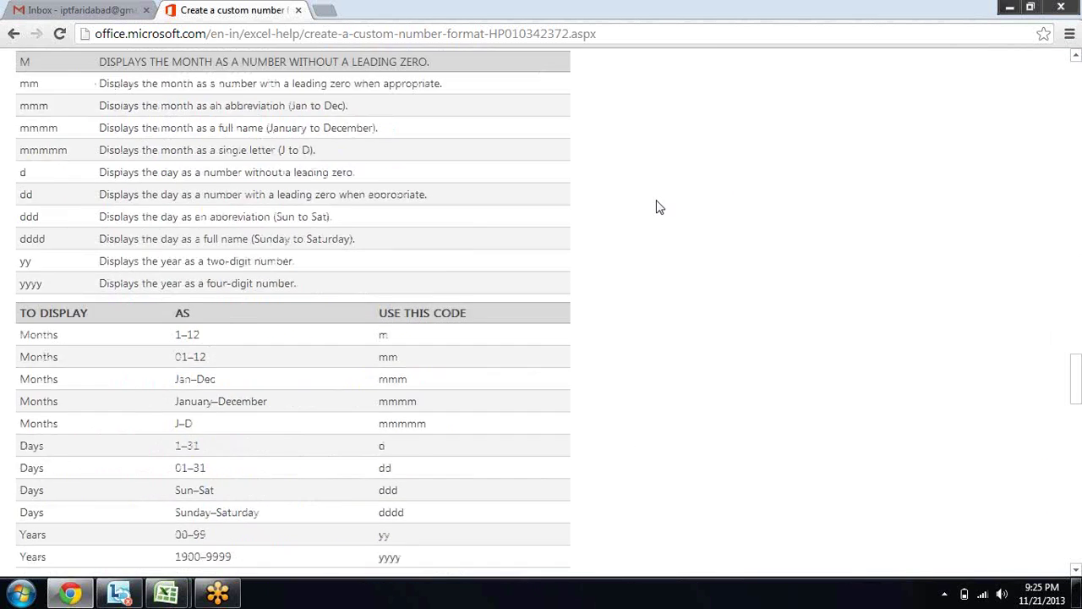
scroll(659, 207, up, 1)
scroll(660, 207, up, 1)
key(alt+Tab)
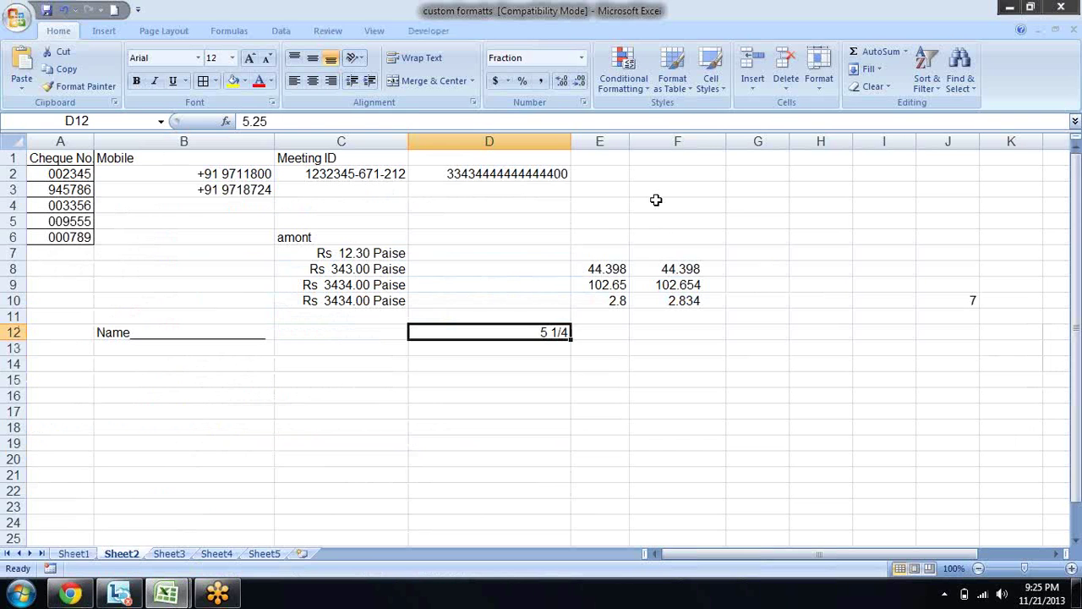
Replace the fraction in D12 with the formula =TODAY()
key(Delete)
text(=to)
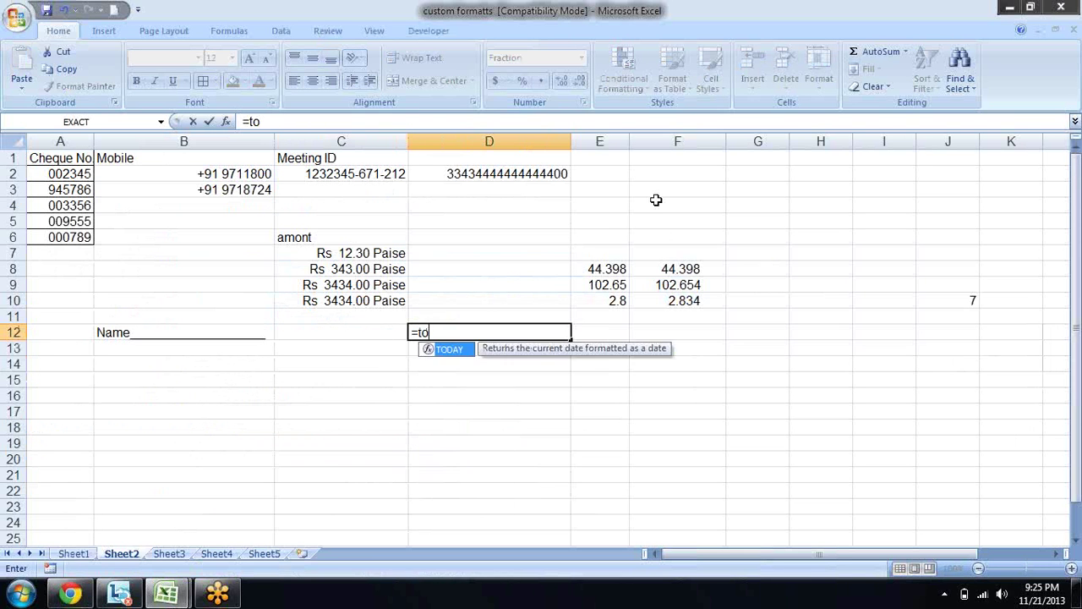
text(a)
key(BackSpace)
key(Tab)
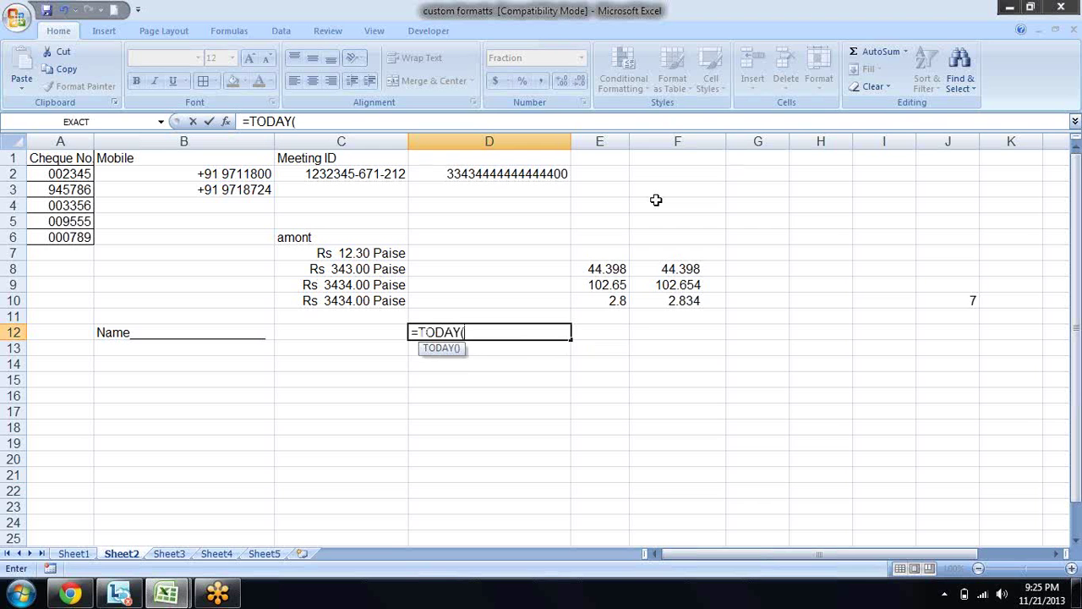
key(Return)
key(Up)
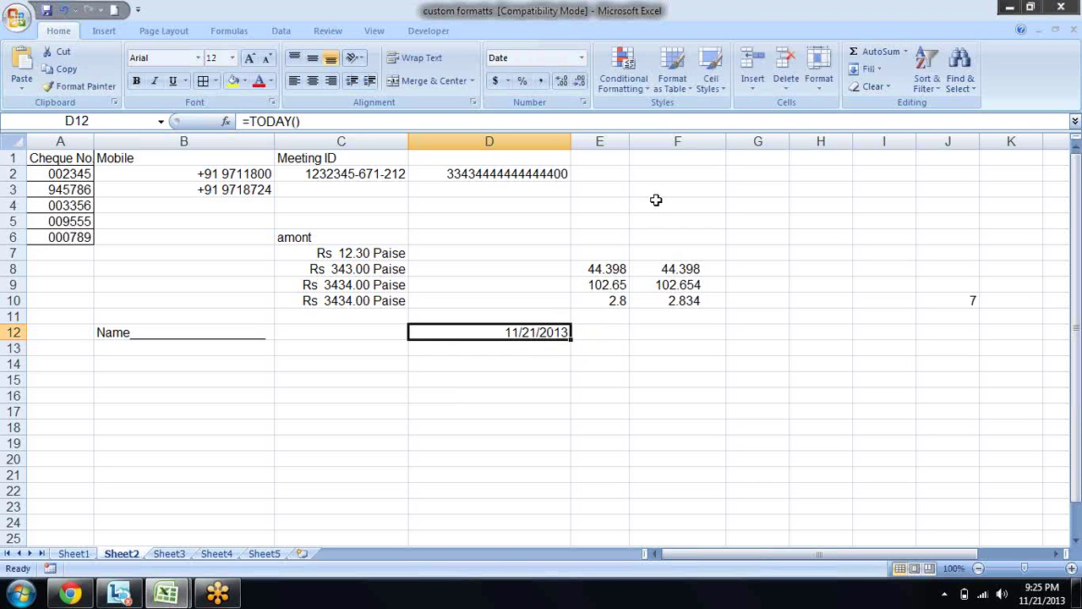
click(657, 200)
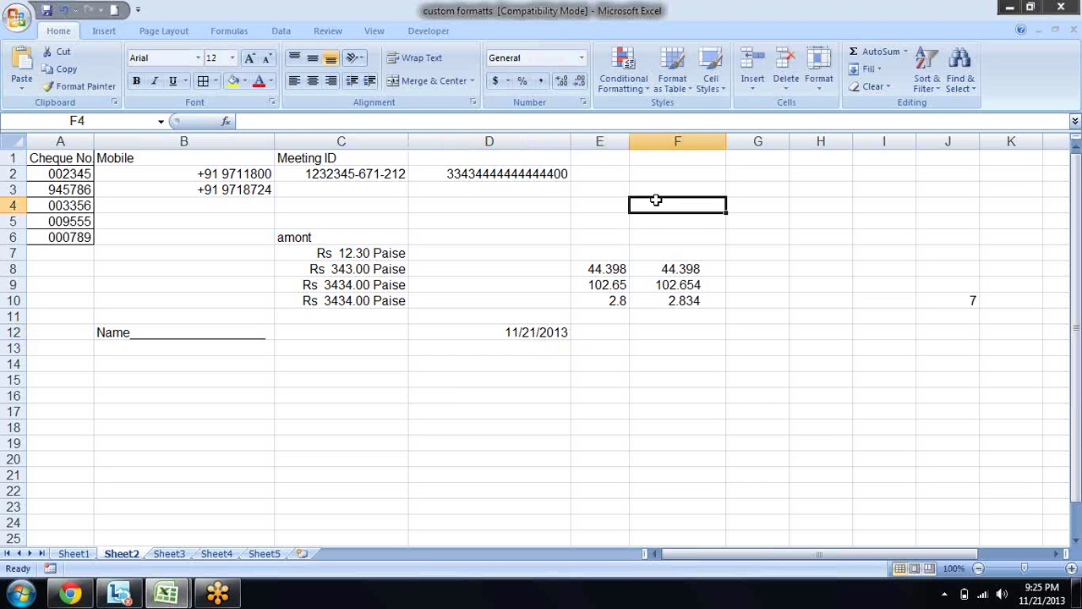
key(Down)
key(Down)
key(Down)
key(Down)
key(Down)
key(Down)
key(Down)
key(Down)
key(Left)
key(Left)
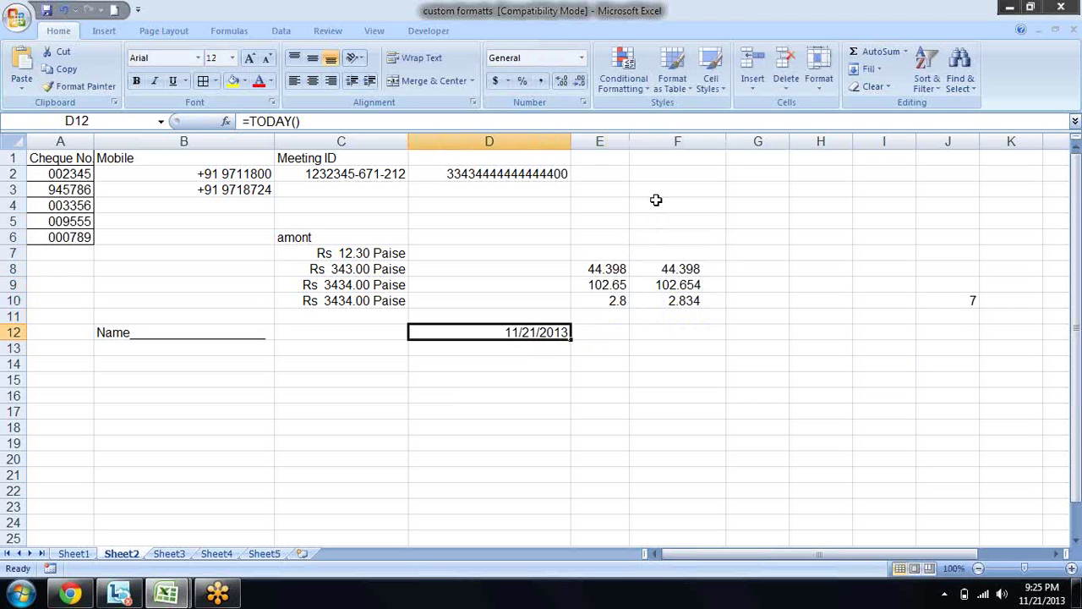
Apply the custom date format d-mmm-yyyy to D12 so it reads 21-Nov-2013
key(ctrl+1)
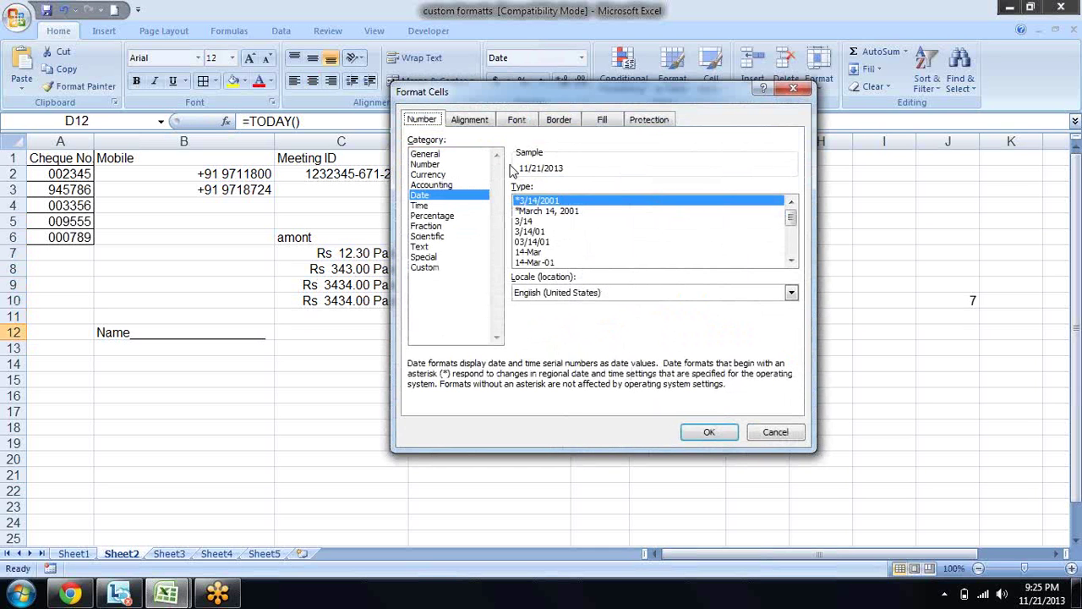
click(456, 271)
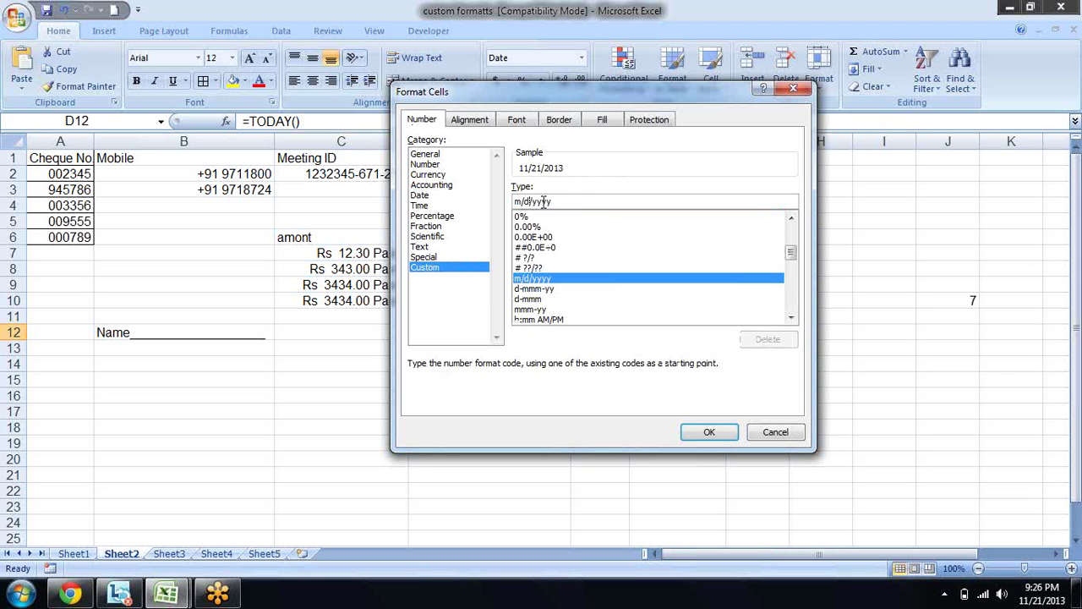
drag(559, 201, 507, 201)
text(mm-dd)
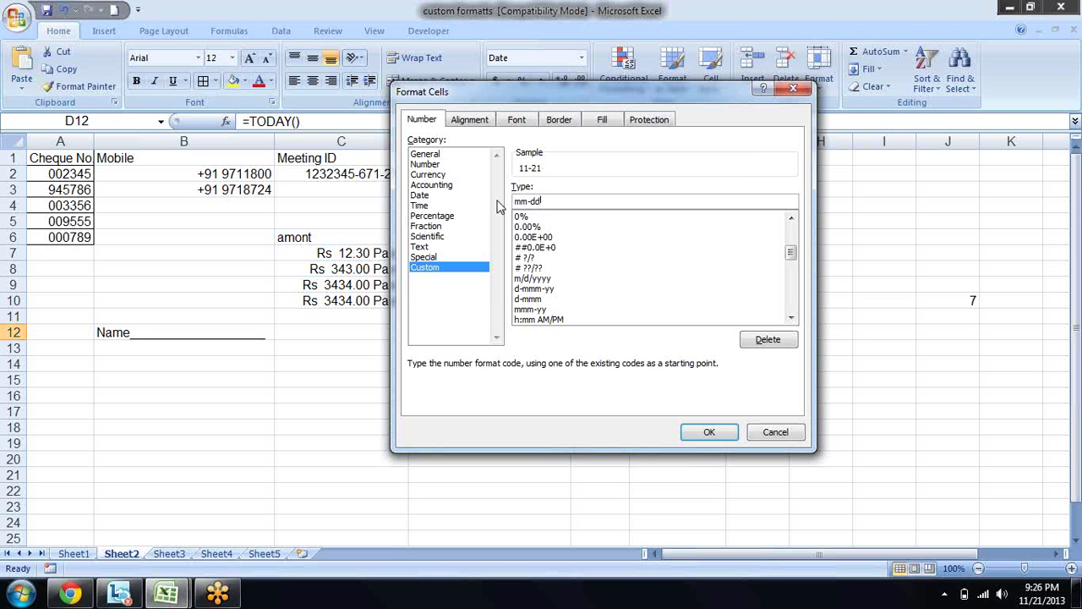
key(BackSpace)
key(BackSpace)
key(BackSpace)
text(d-)
text(mmm-)
text(yyy)
key(Return)
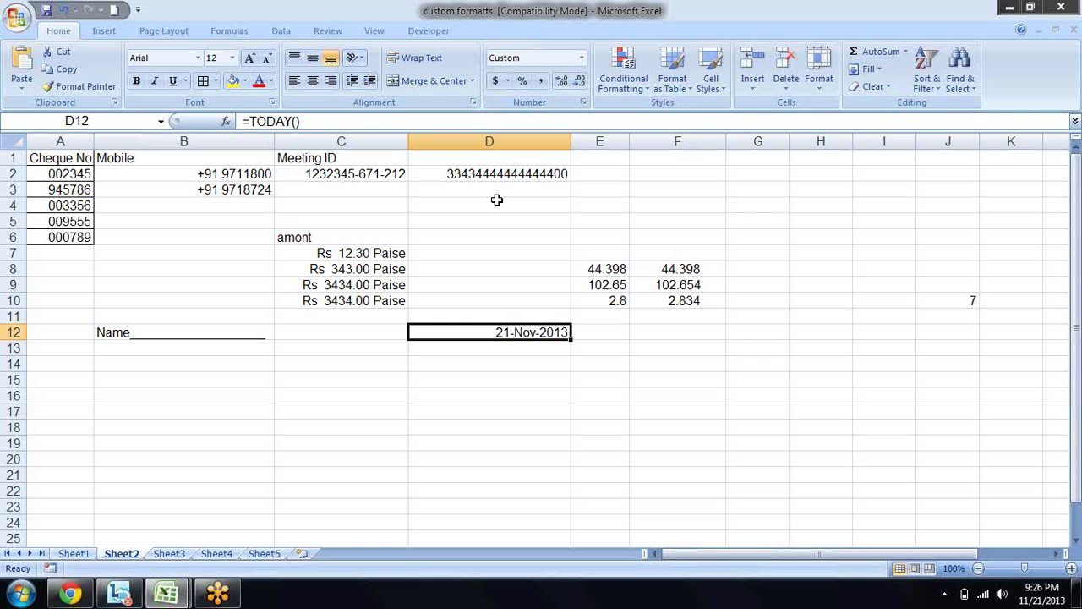
On the help page, highlight the m and mm month codes with their 1–12 and 01–12 results
key(alt+Tab)
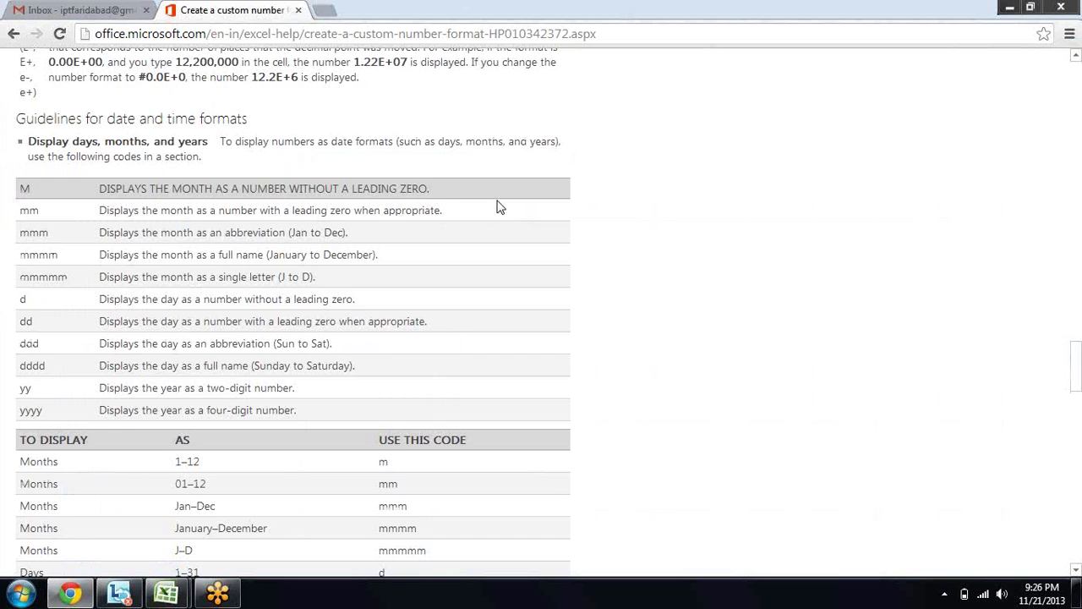
scroll(499, 205, down, 3)
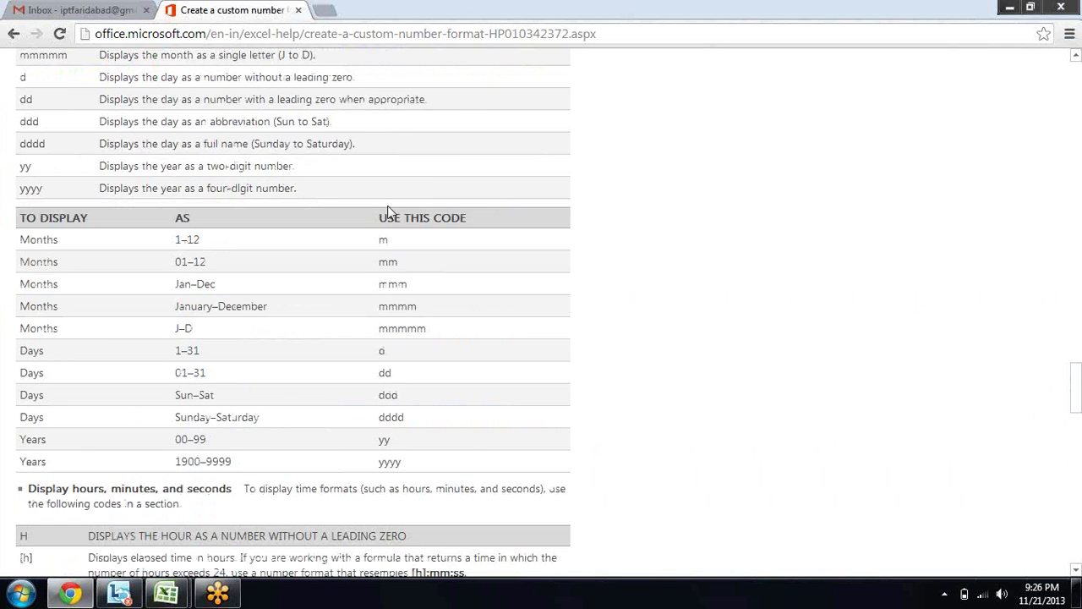
drag(389, 243, 378, 241)
drag(176, 240, 208, 239)
drag(379, 261, 397, 262)
mouse_move(175, 261)
mouse_down()
mouse_move(187, 262)
mouse_move(184, 241)
mouse_move(187, 263)
mouse_up()
Highlight the mmm, mmmm and single-letter month codes with Jan, January and J–D, then the d day code
drag(381, 285, 415, 286)
drag(176, 285, 194, 285)
drag(379, 306, 418, 306)
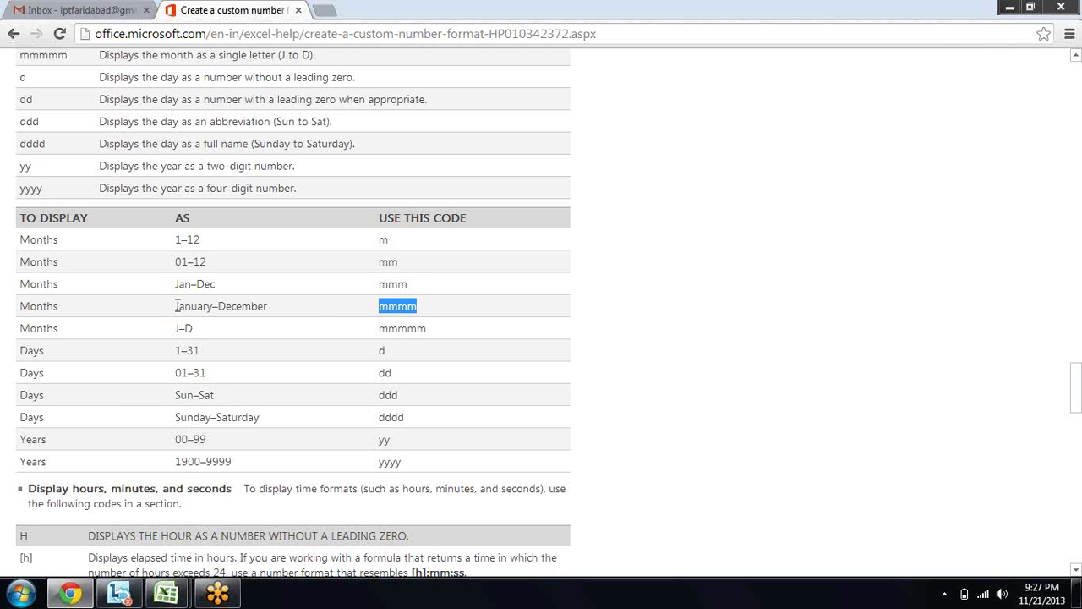
drag(176, 306, 210, 312)
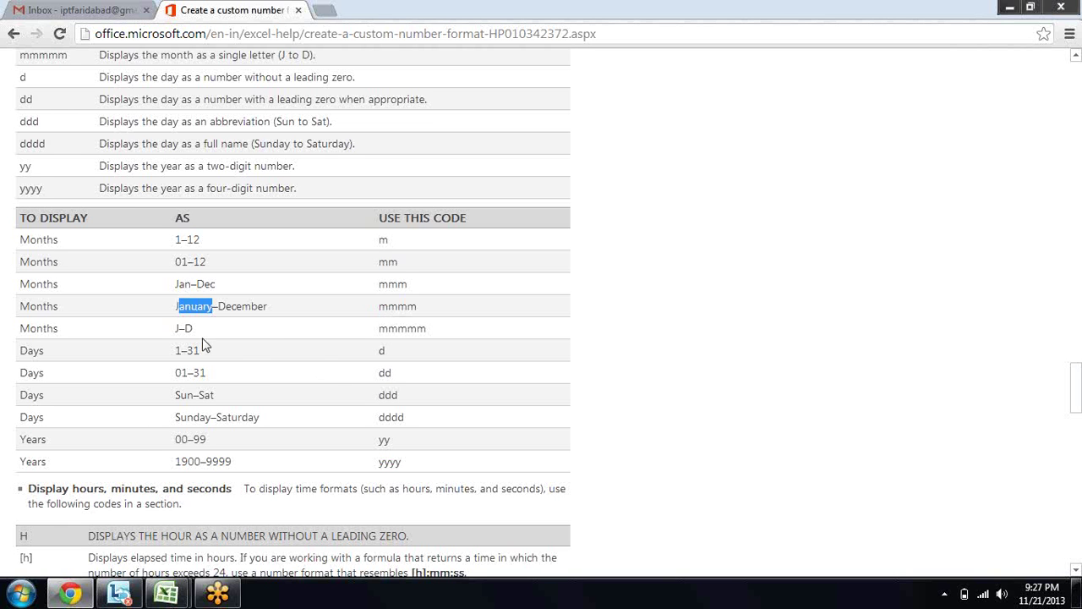
drag(378, 329, 430, 332)
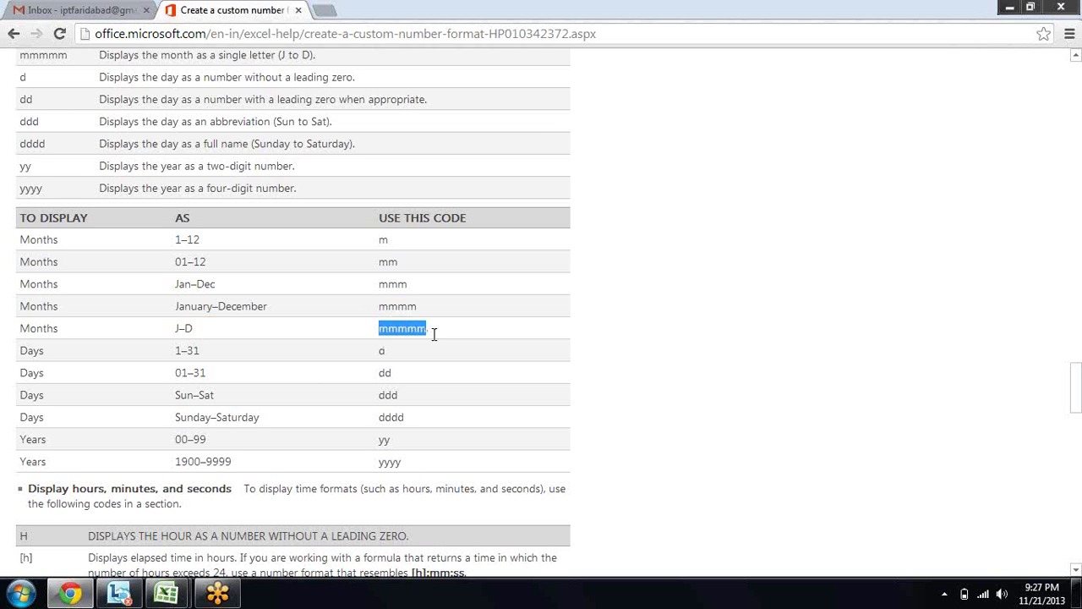
drag(175, 328, 193, 329)
click(271, 358)
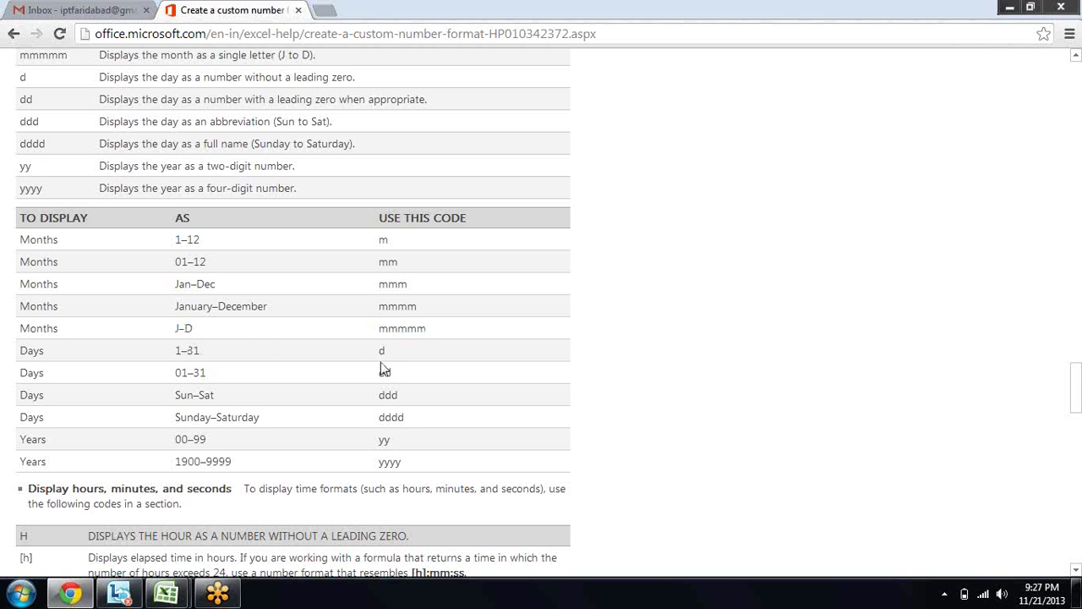
drag(385, 351, 377, 351)
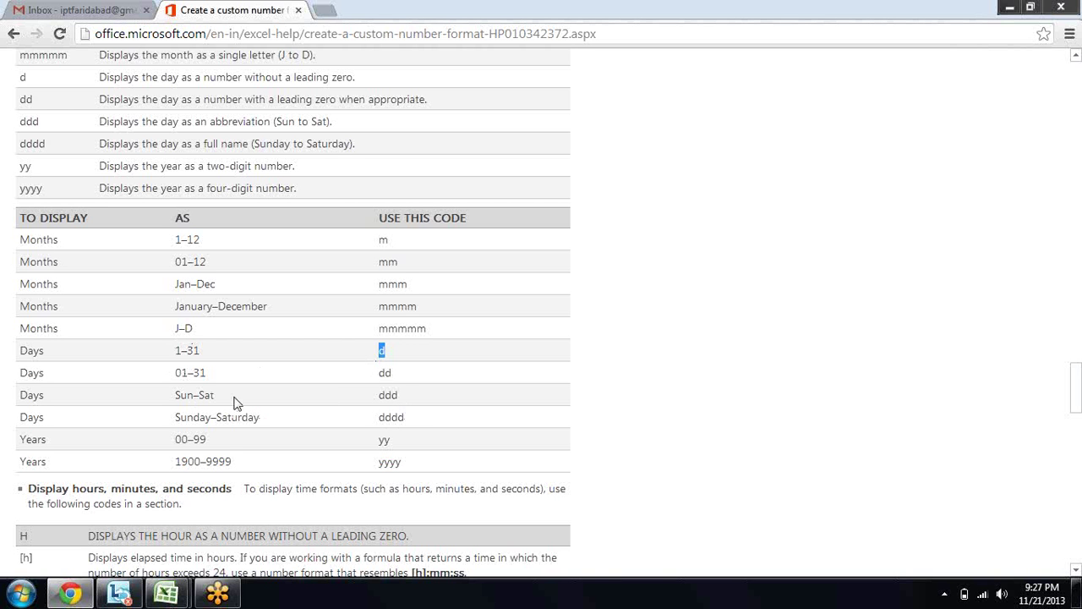
Highlight the dddd and yy date codes, then scroll down to the hour, minute and second codes table
drag(380, 419, 404, 420)
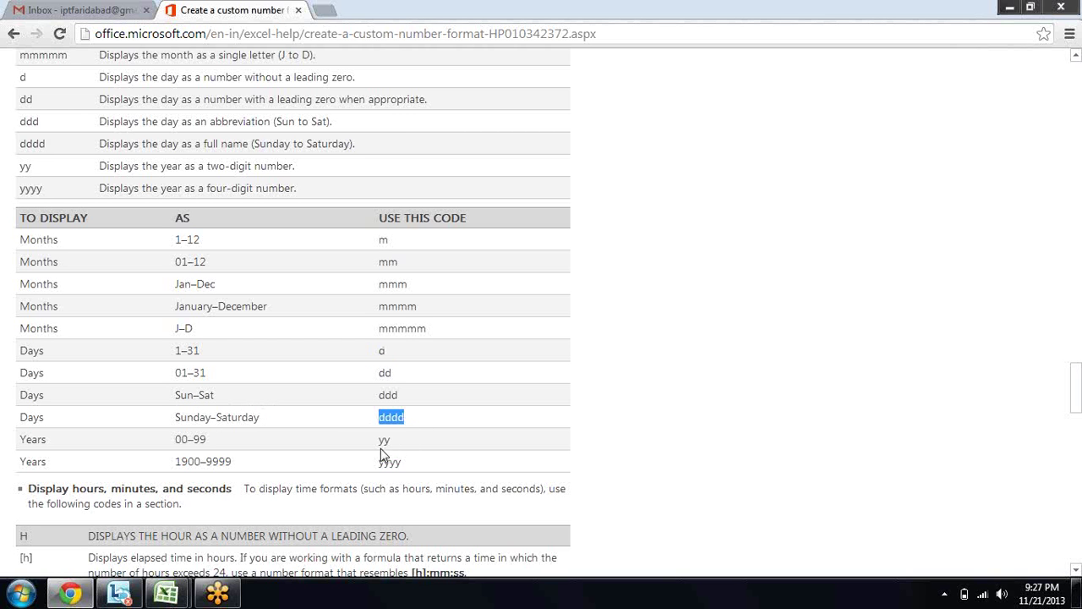
mouse_move(378, 440)
mouse_down()
mouse_move(410, 442)
mouse_move(429, 473)
mouse_up()
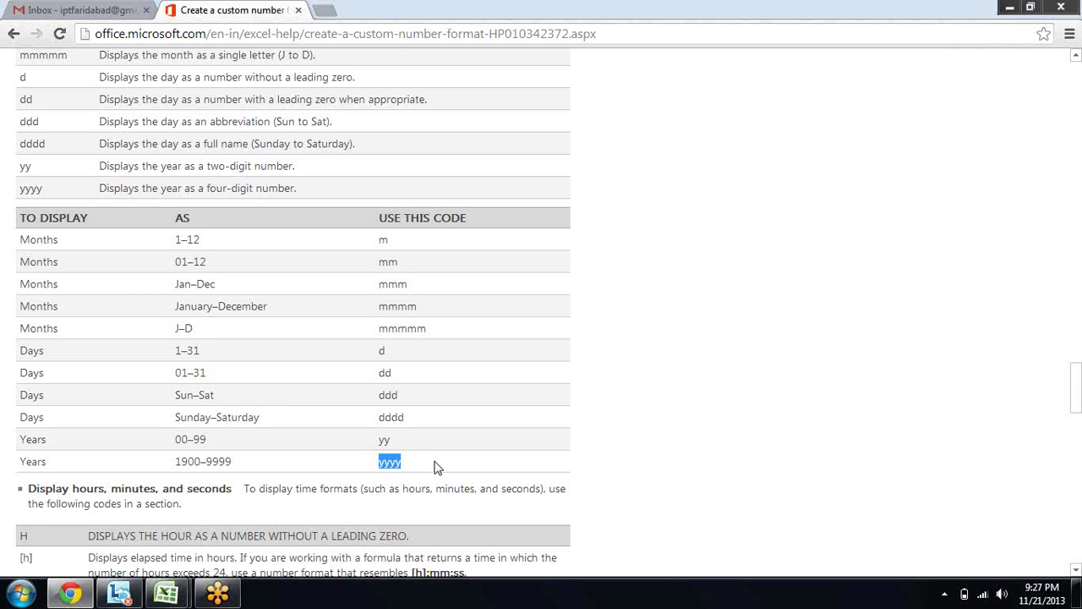
scroll(438, 468, down, 2)
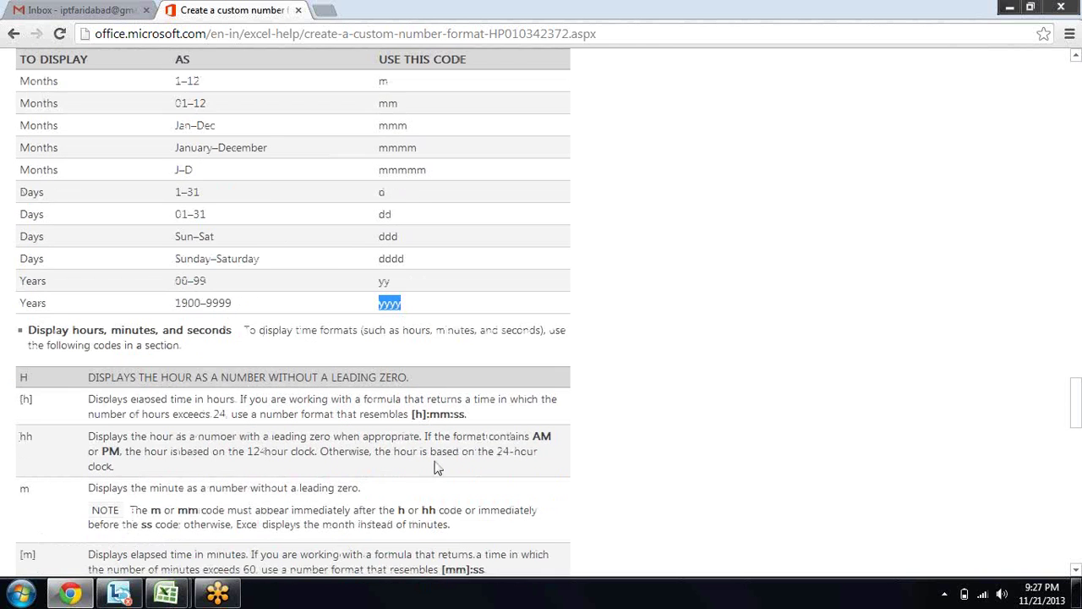
scroll(437, 467, down, 3)
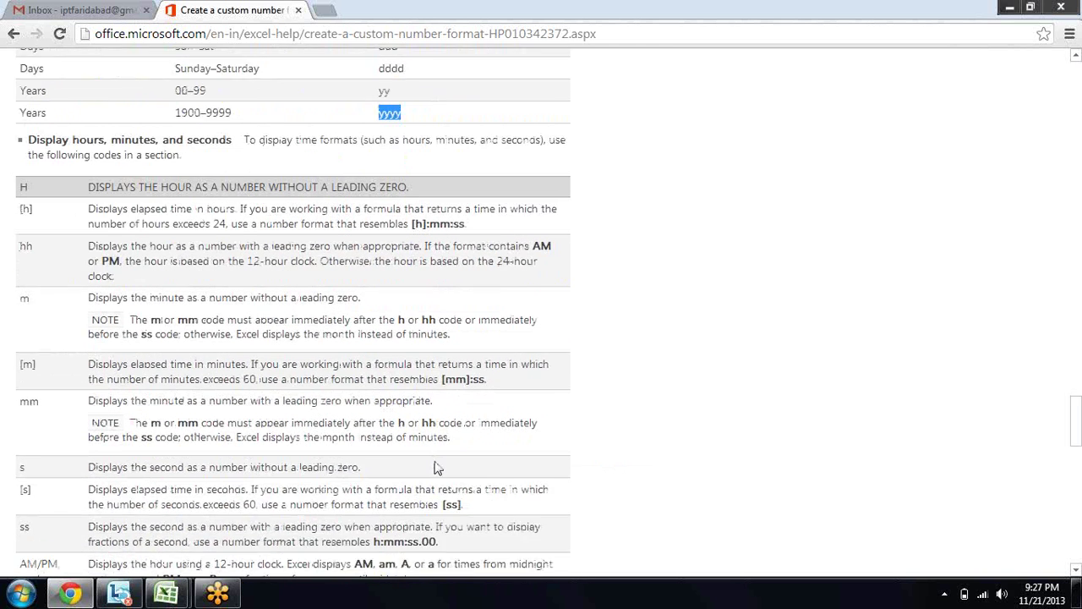
scroll(437, 464, down, 1)
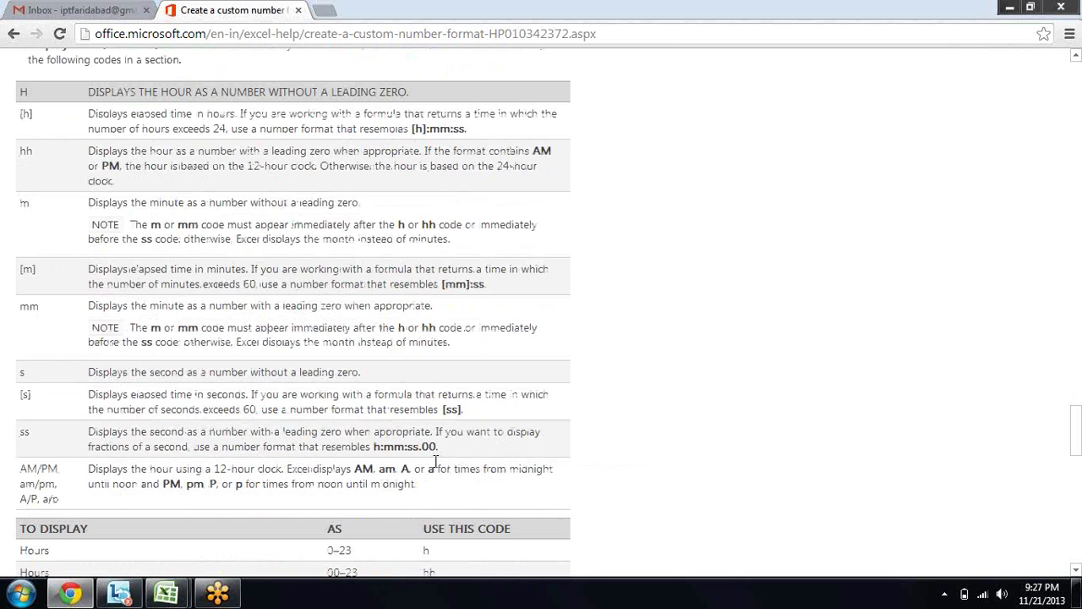
scroll(437, 465, down, 1)
scroll(437, 465, down, 1)
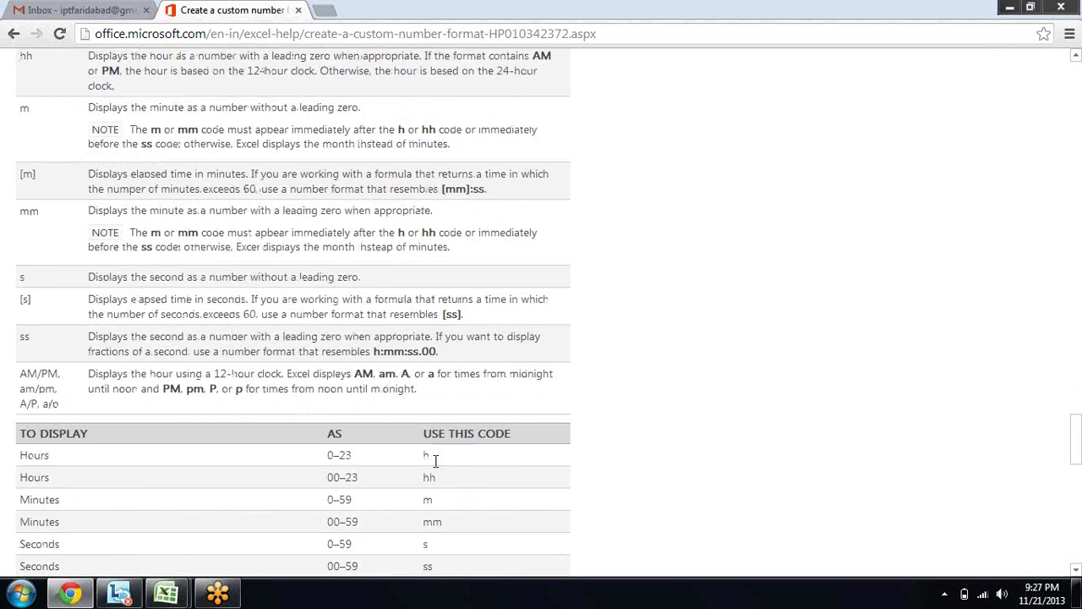
scroll(435, 461, down, 3)
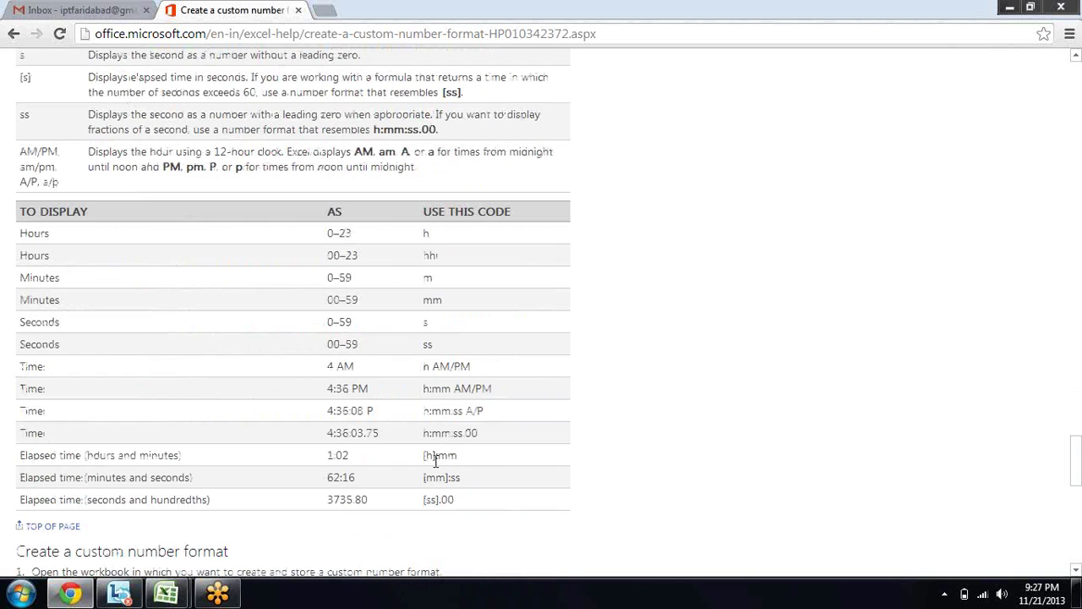
double_click(427, 234)
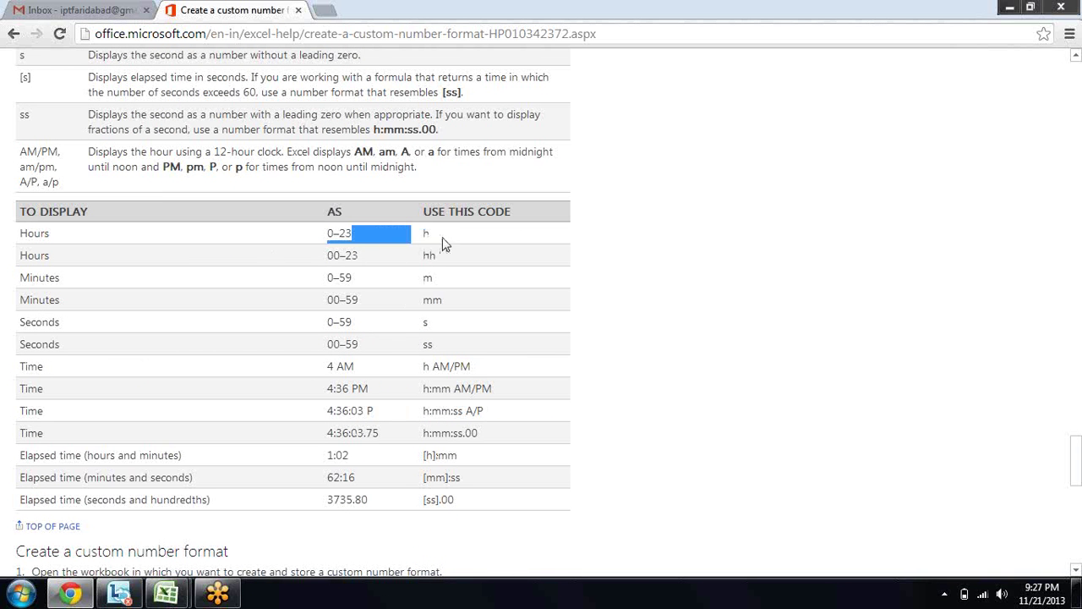
click(428, 256)
double_click(429, 255)
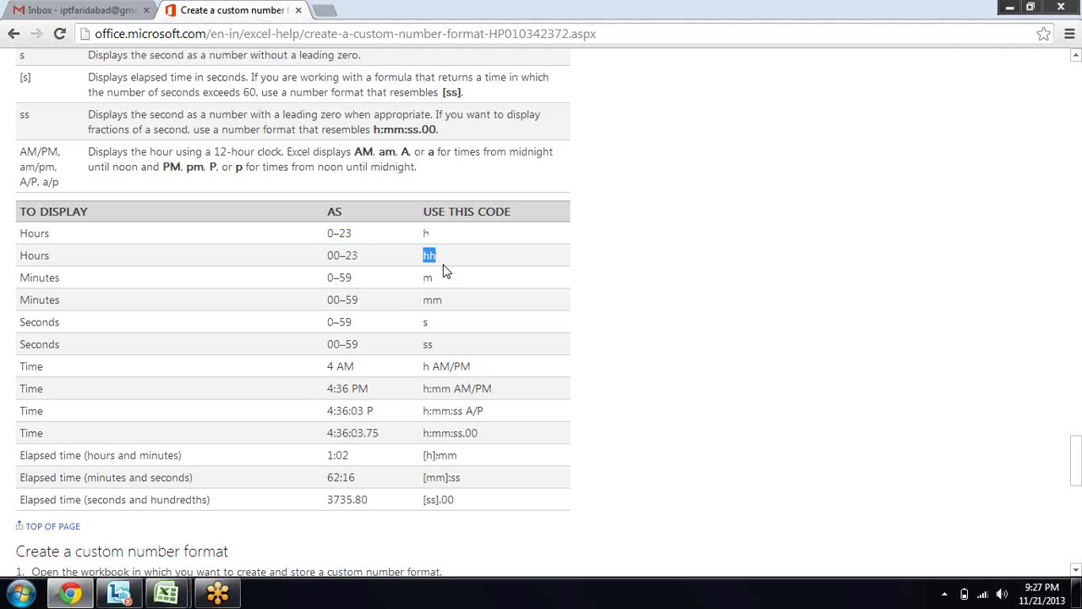
double_click(426, 279)
double_click(427, 301)
double_click(425, 322)
click(425, 345)
double_click(426, 345)
click(471, 354)
scroll(474, 354, down, 1)
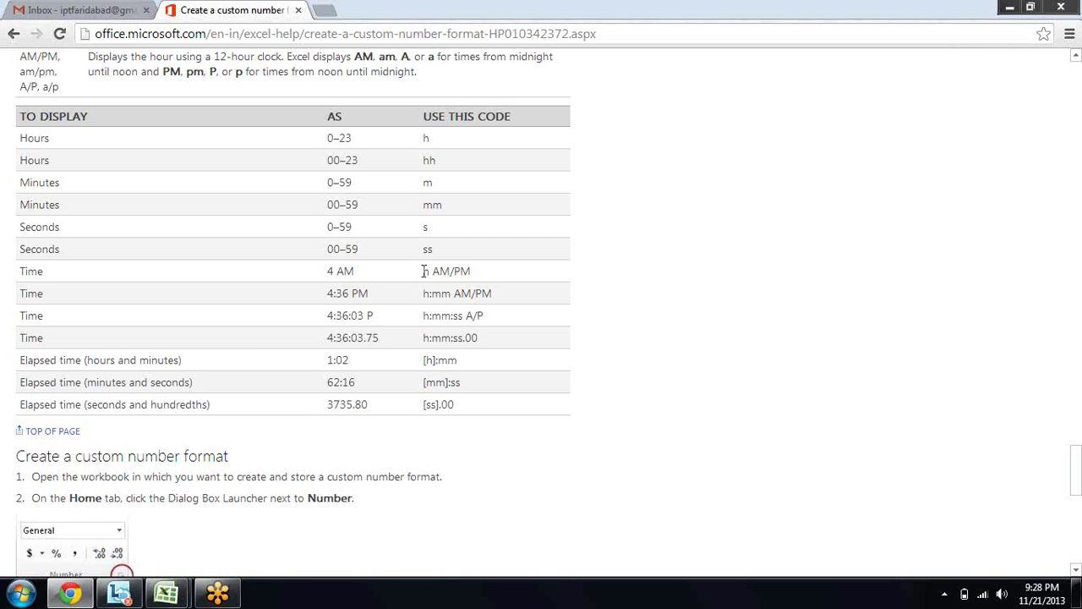
drag(439, 271, 476, 272)
double_click(331, 269)
click(391, 273)
double_click(340, 291)
click(406, 318)
drag(467, 314, 477, 316)
double_click(481, 316)
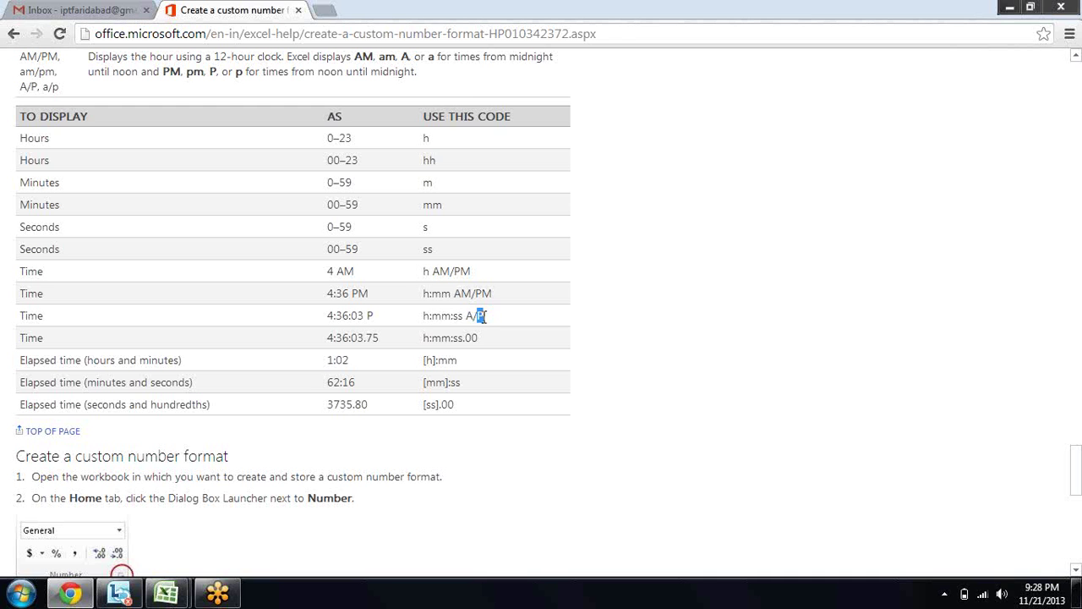
click(427, 316)
Highlight the h:mm:ss.00 time code and its hundredths digit on the help page
drag(423, 338, 496, 334)
click(449, 339)
drag(479, 342, 473, 338)
click(508, 360)
Point out the square brackets in the [h]:mm and [mm]:ss elapsed-time codes
drag(423, 361, 427, 361)
click(475, 364)
drag(422, 360, 427, 361)
drag(423, 383, 449, 383)
click(441, 385)
Scroll the help page briefly, then switch back to the 'custom formatts' Excel workbook
scroll(383, 460, down, 3)
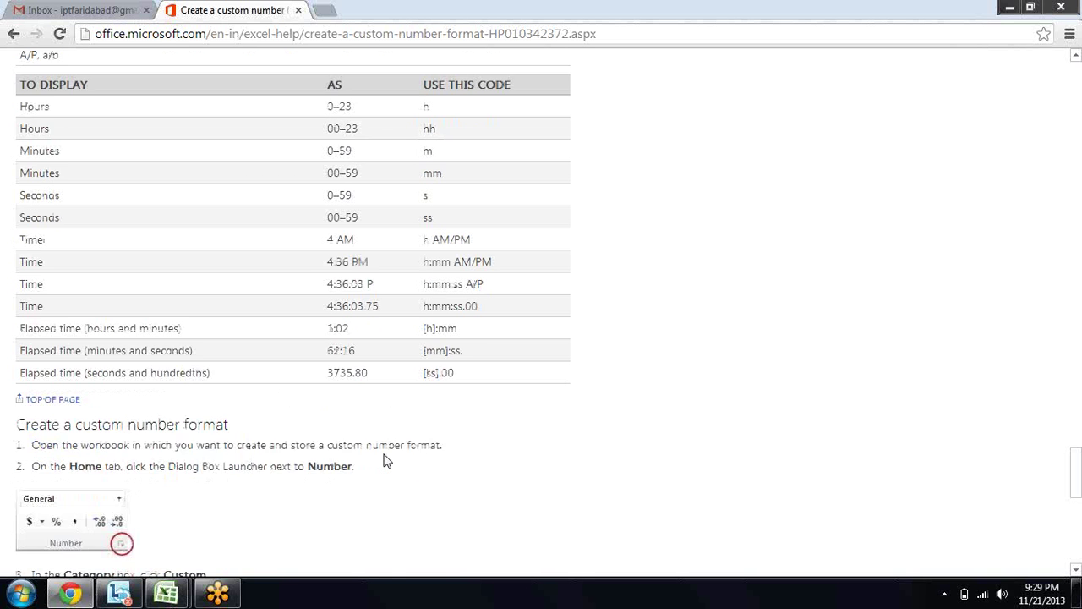
scroll(383, 460, up, 2)
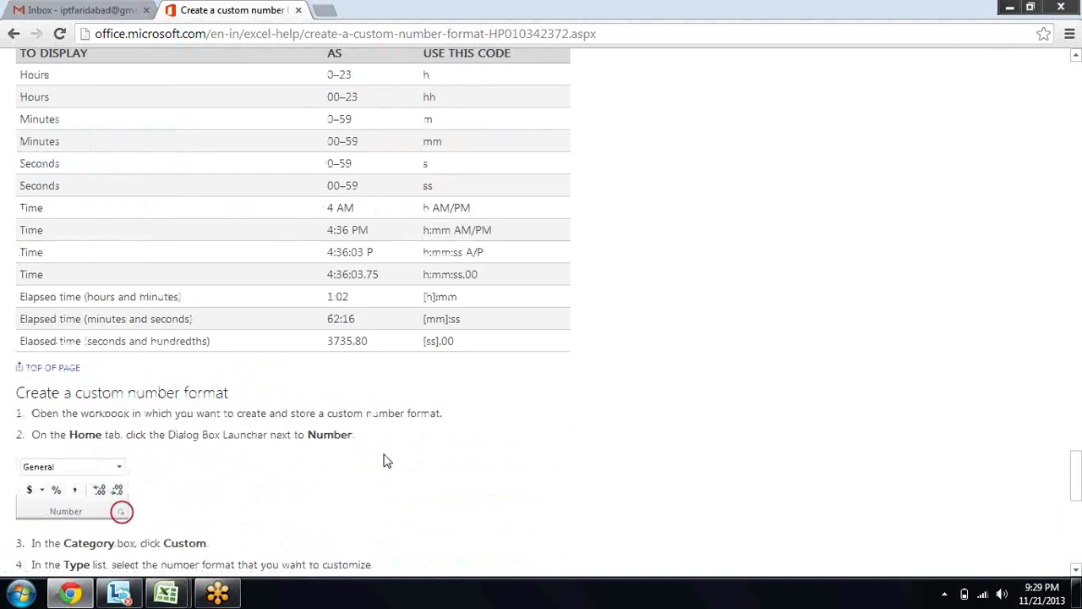
scroll(384, 460, up, 2)
key(alt+Tab)
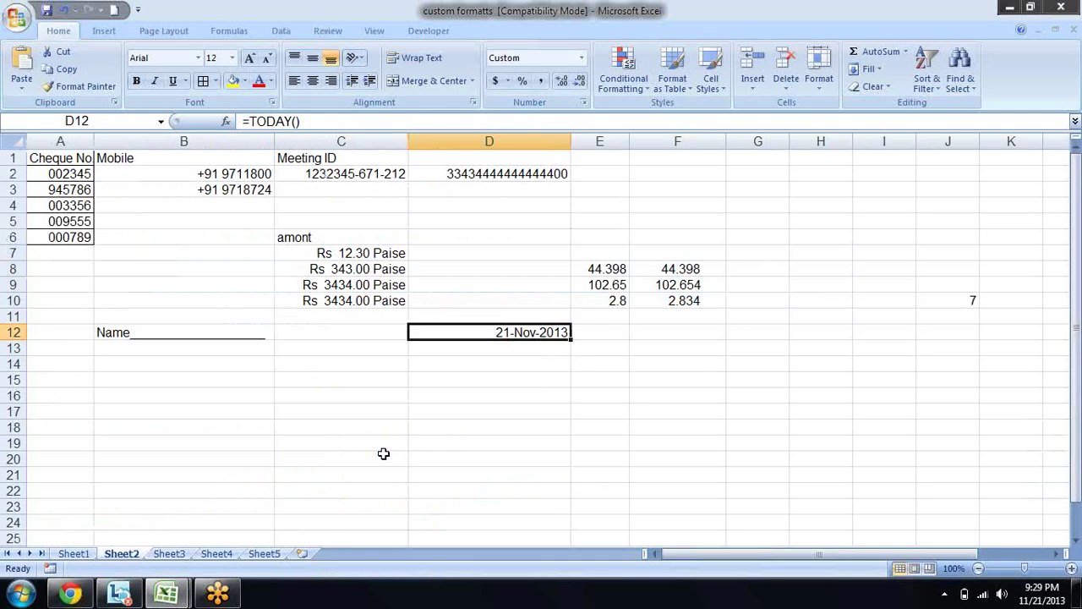
Clear D12's =TODAY() formula and enter the fixed date 11/21/2013 with Ctrl+;
key(Down)
key(Down)
key(Up)
key(Up)
key(Delete)
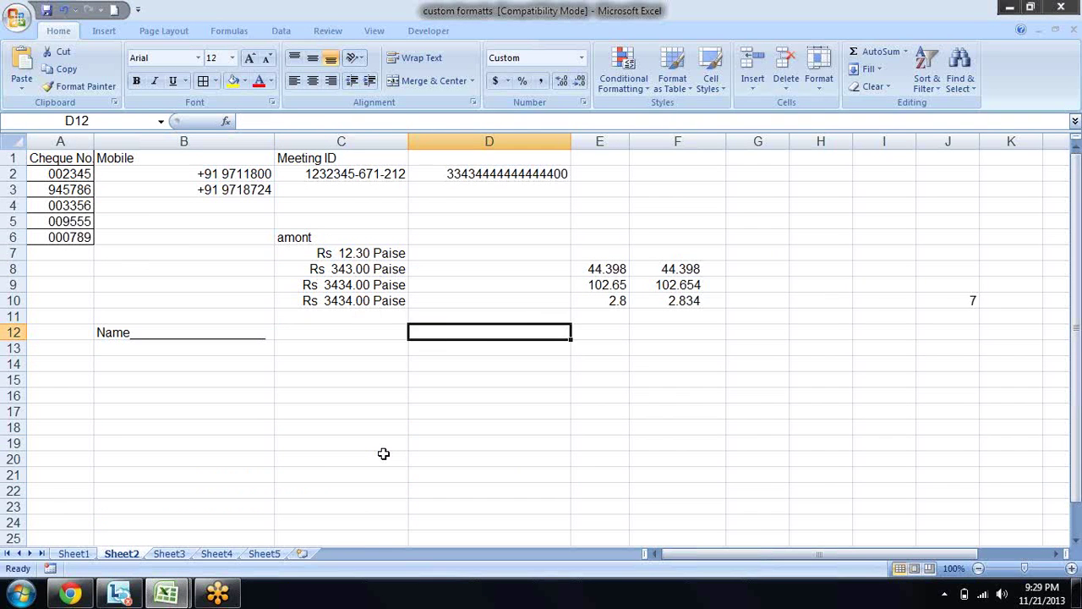
key(Left)
key(Left)
key(Right)
key(Right)
key(ctrl+semicolon)
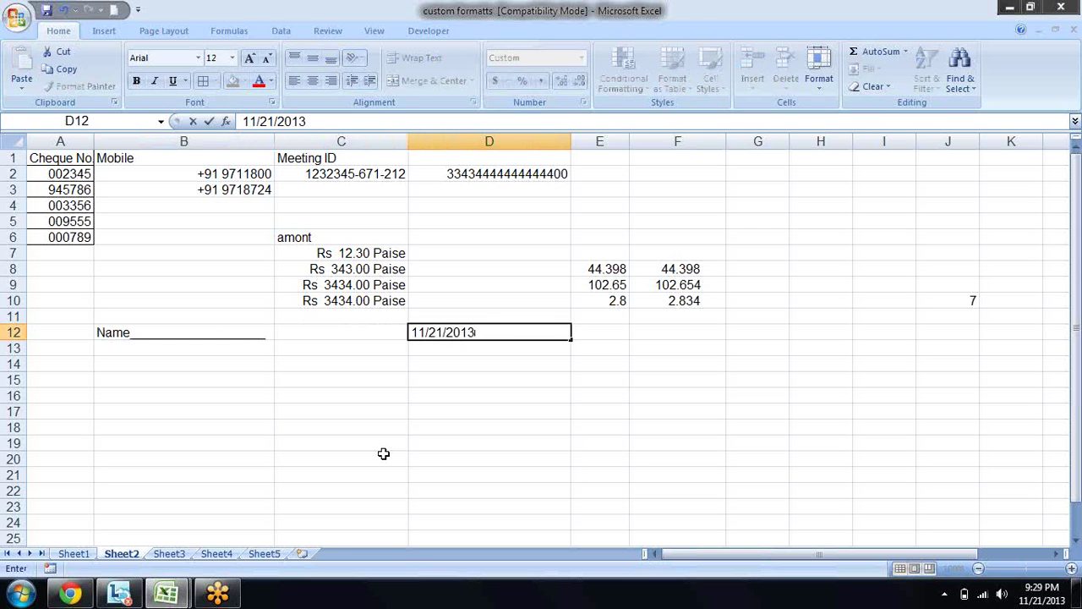
key(Escape)
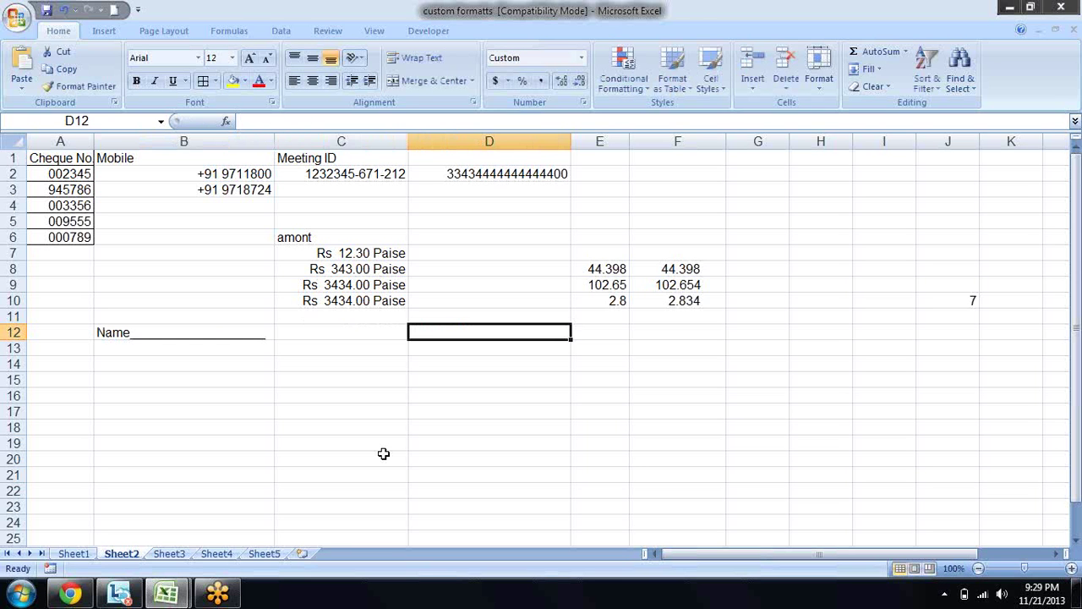
key(ctrl+semicolon)
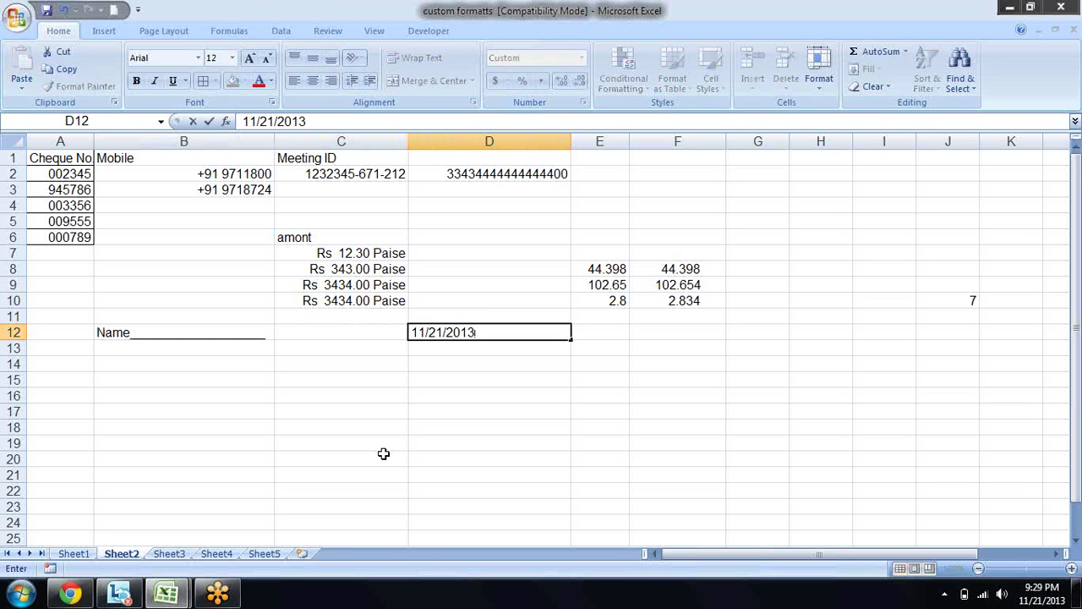
key(Return)
key(Up)
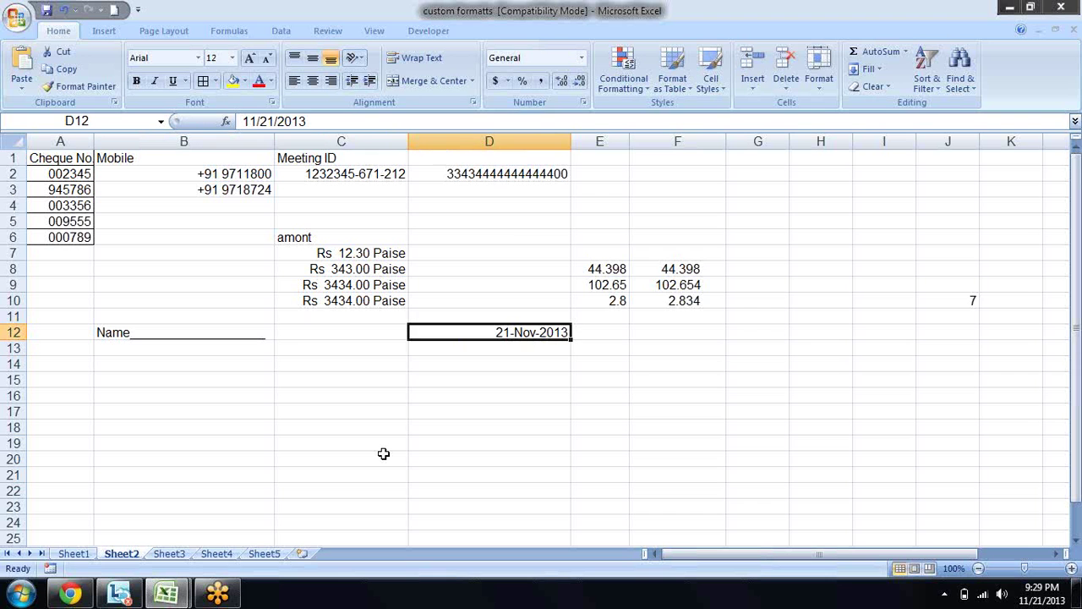
key(Right)
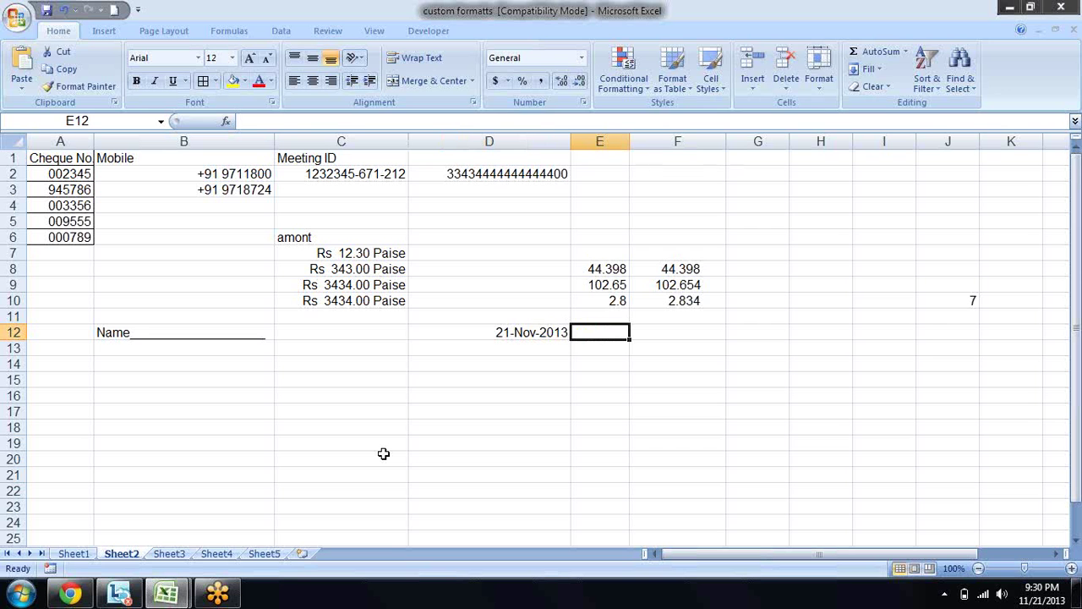
Enter =TEXT(D12,"d-m-yy") in E12, returning the text 21-11-13
text(=te)
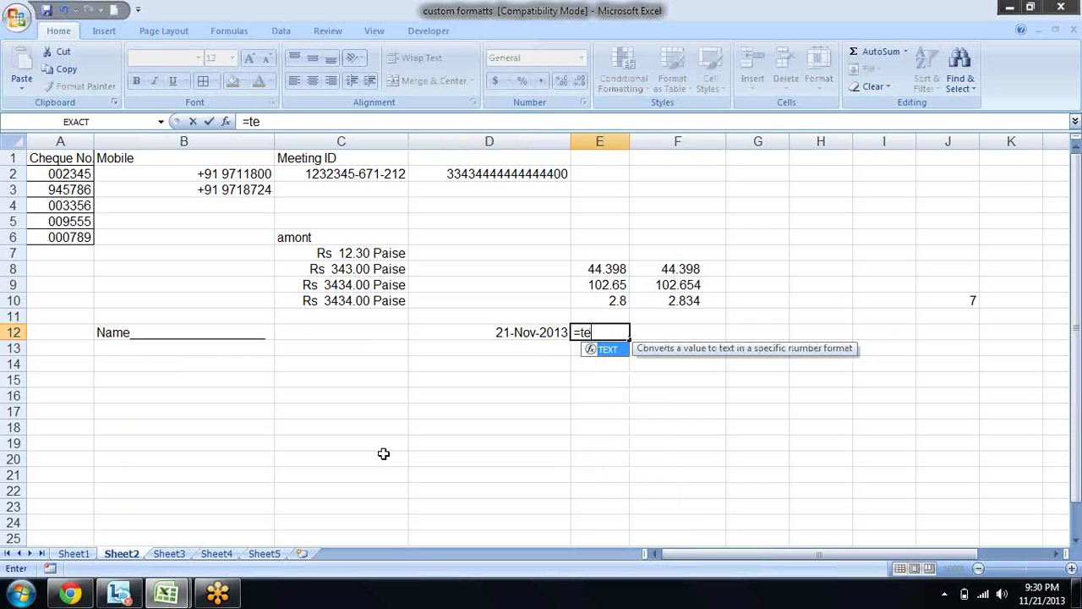
key(Tab)
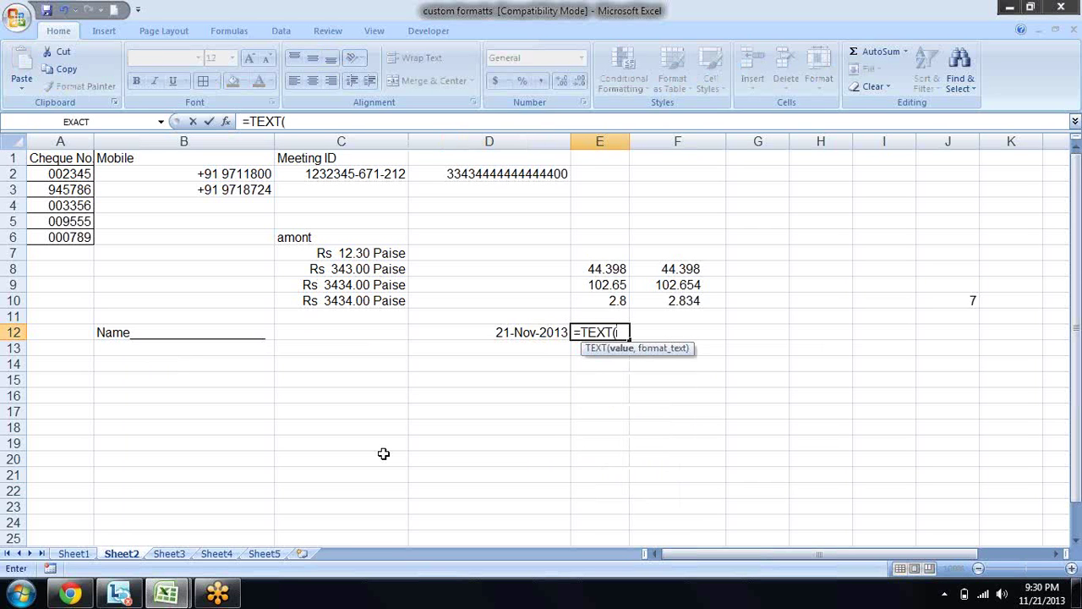
key(Left)
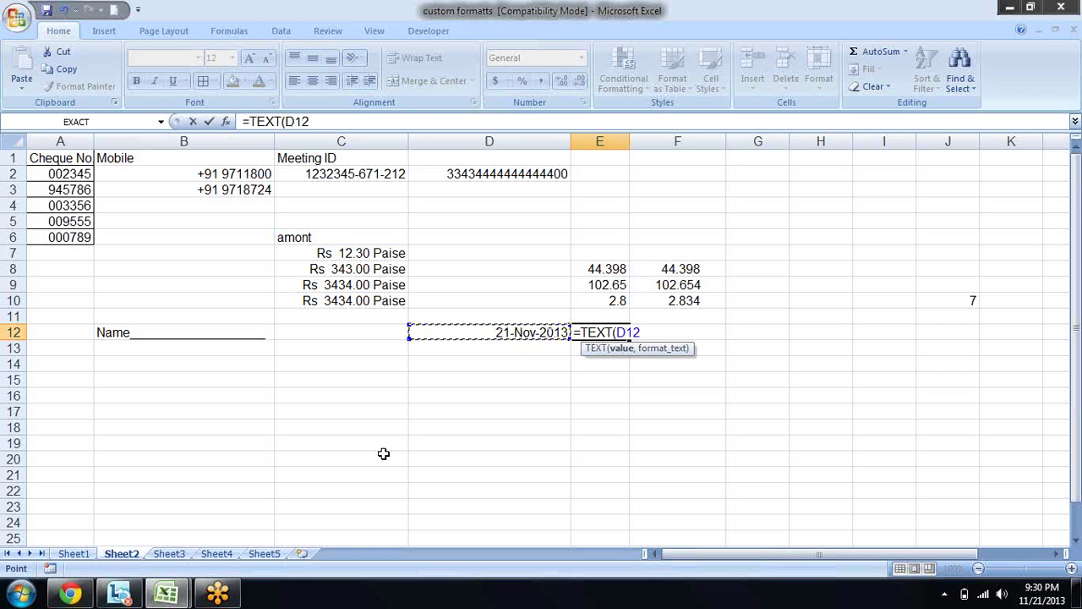
text(,")
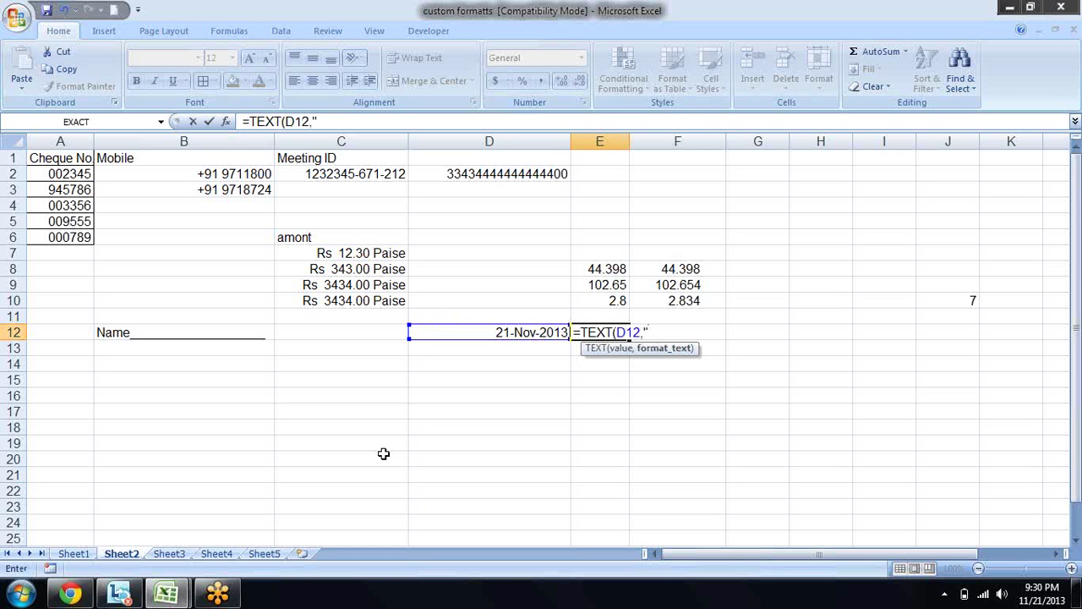
text(")
text())
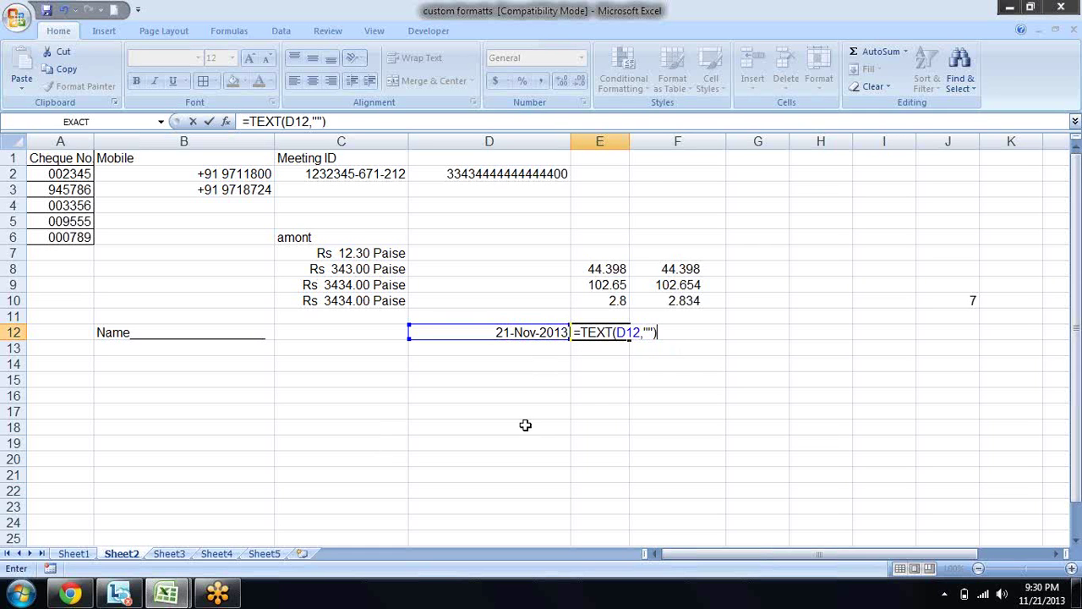
click(647, 332)
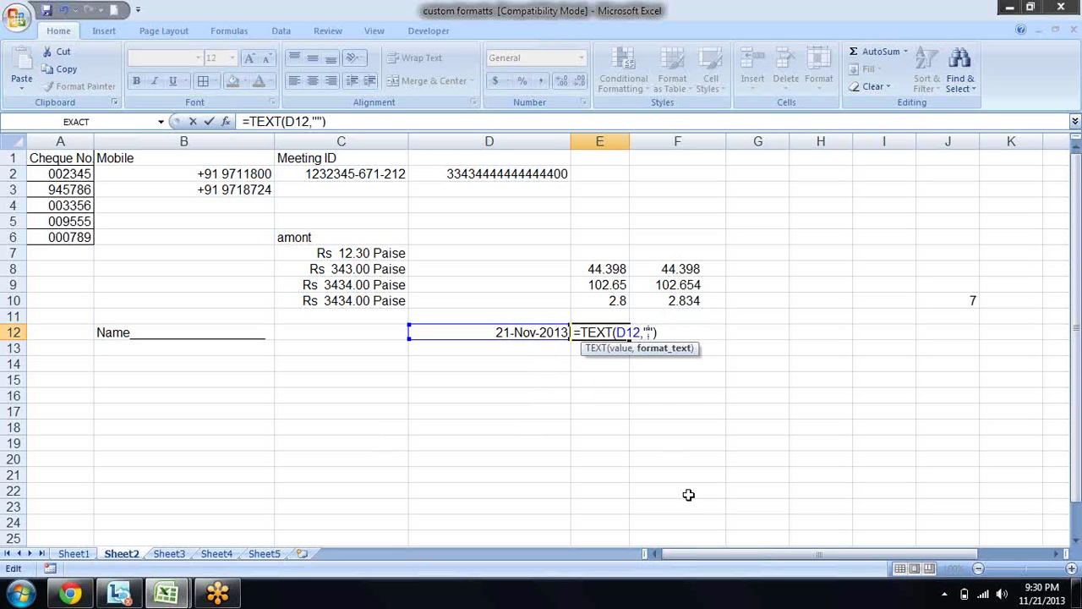
text(d-m)
text(-)
text(yy)
key(Return)
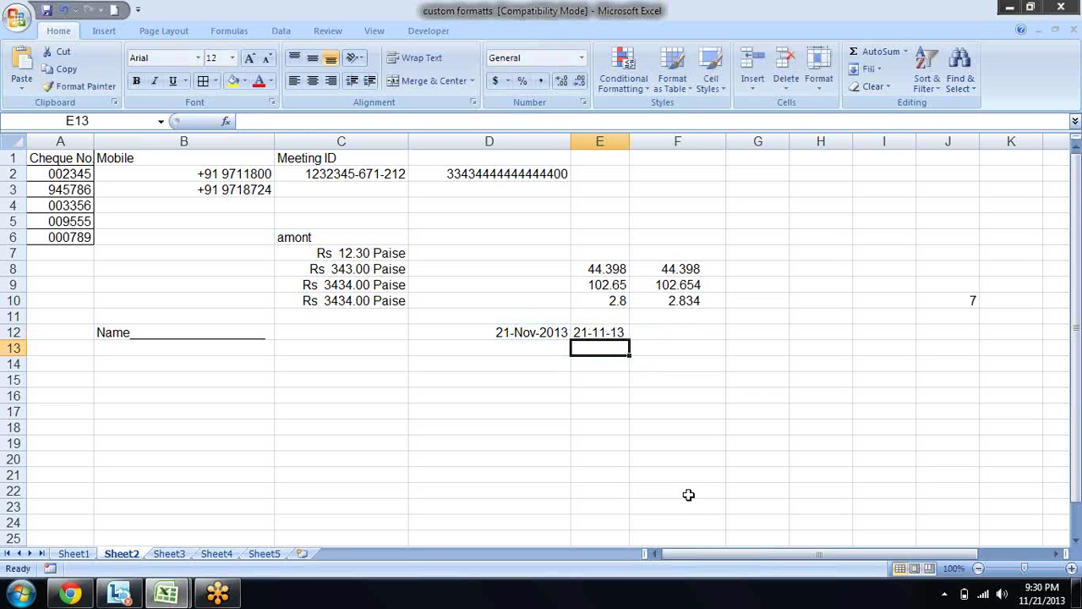
key(Up)
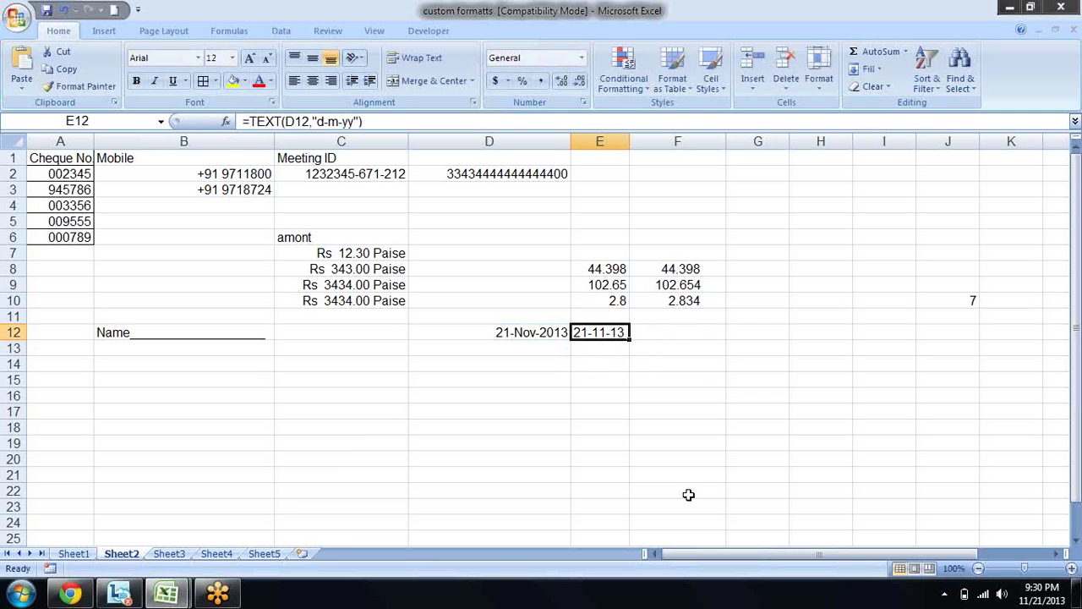
Bold E12, widen column E, and change the TEXT format to d-mm-yy
key(ctrl+b)
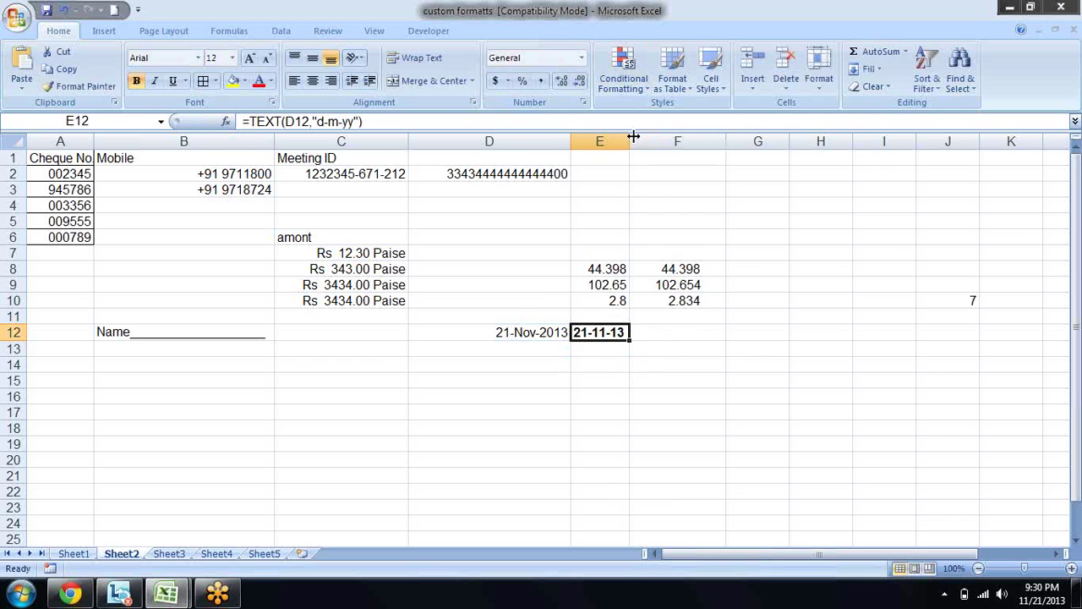
drag(633, 136, 722, 136)
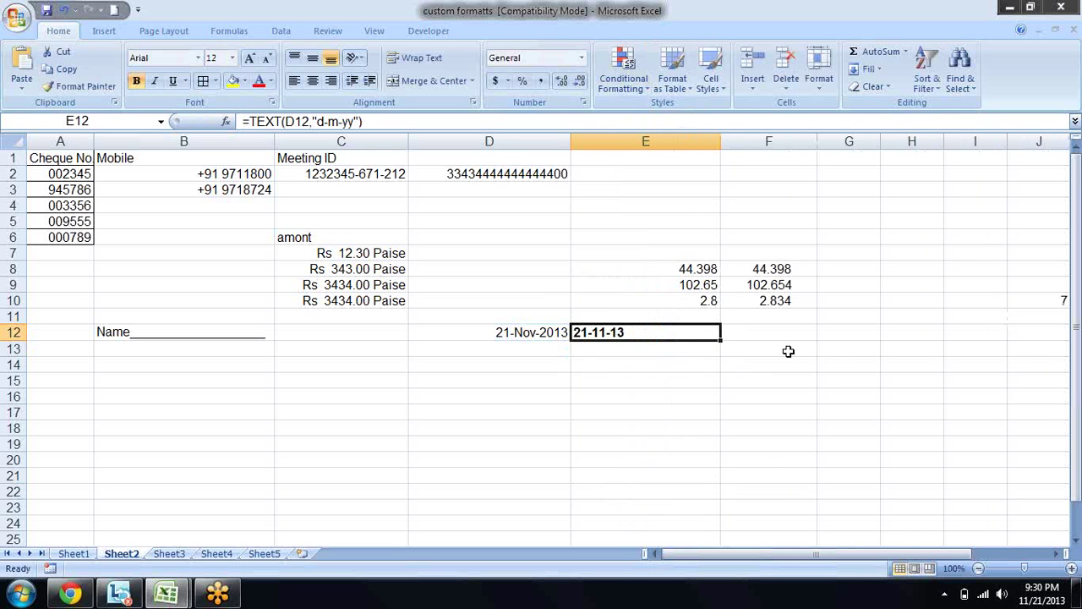
key(F2)
key(Left)
key(Left)
key(Left)
key(Left)
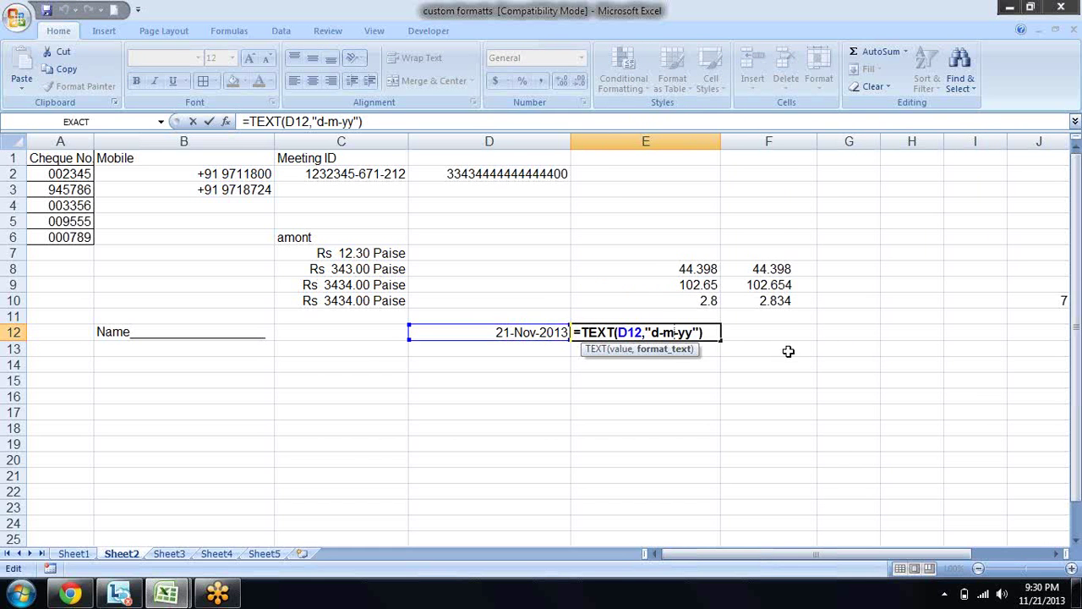
text(m)
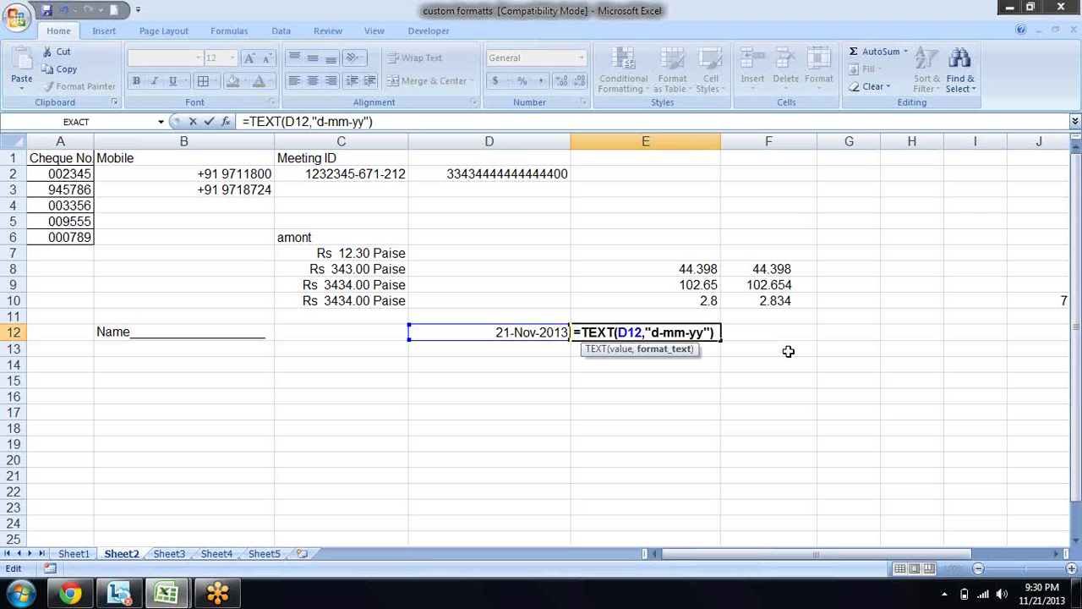
key(Return)
key(Up)
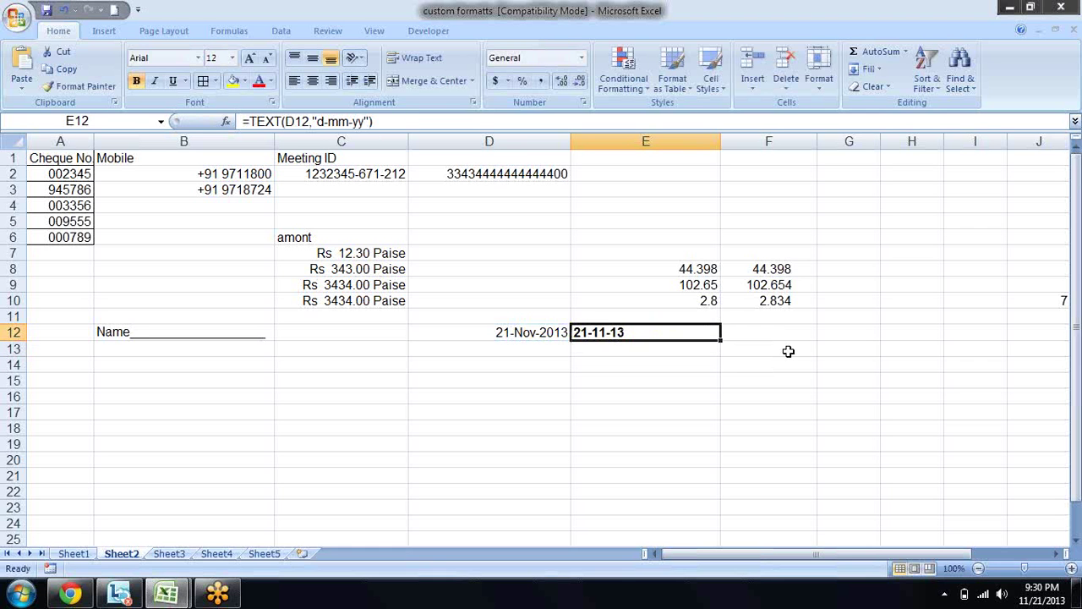
Lengthen the month code in E12's format through mmm, mmmm and mmmmm
key(F2)
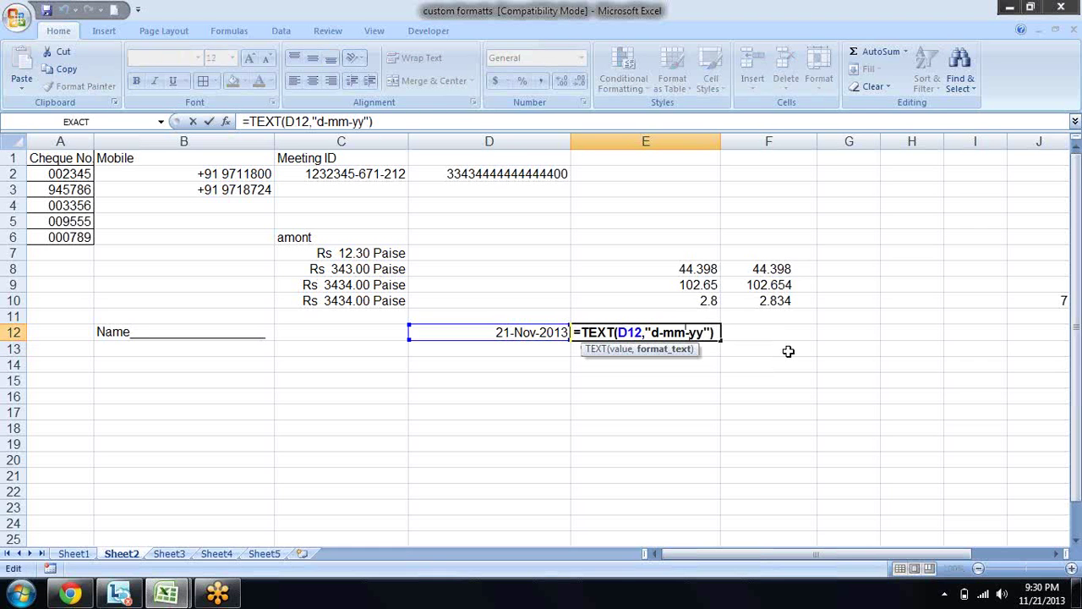
text(m)
key(Return)
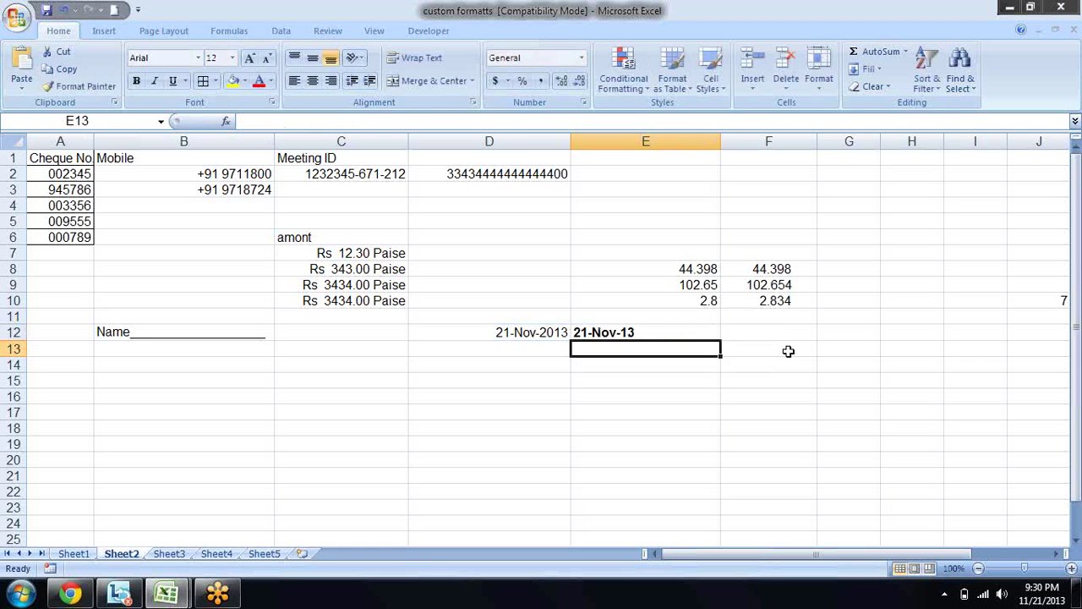
key(Up)
key(F2)
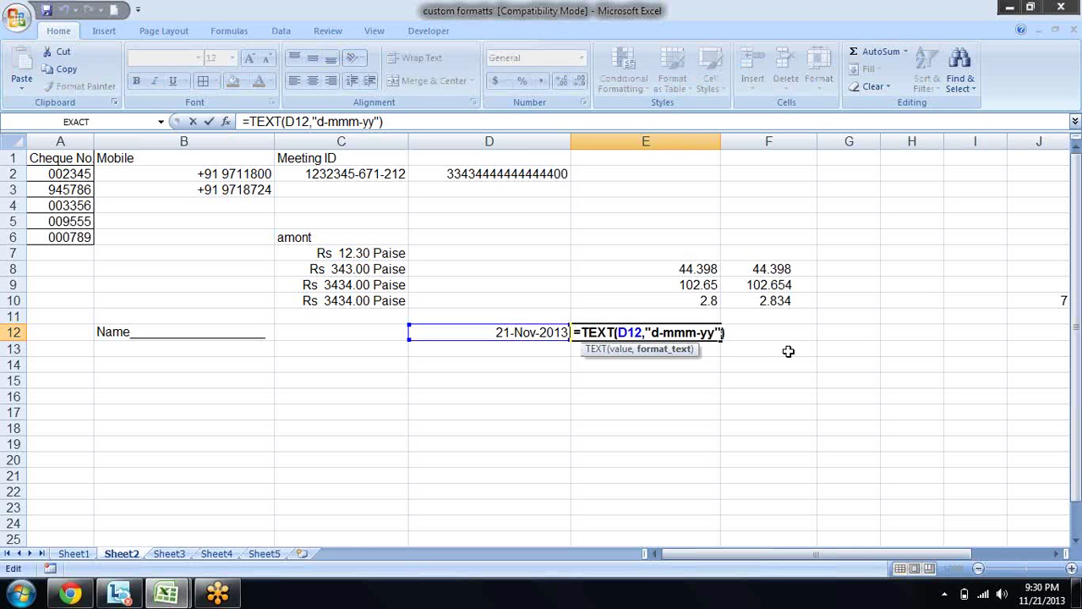
text(m)
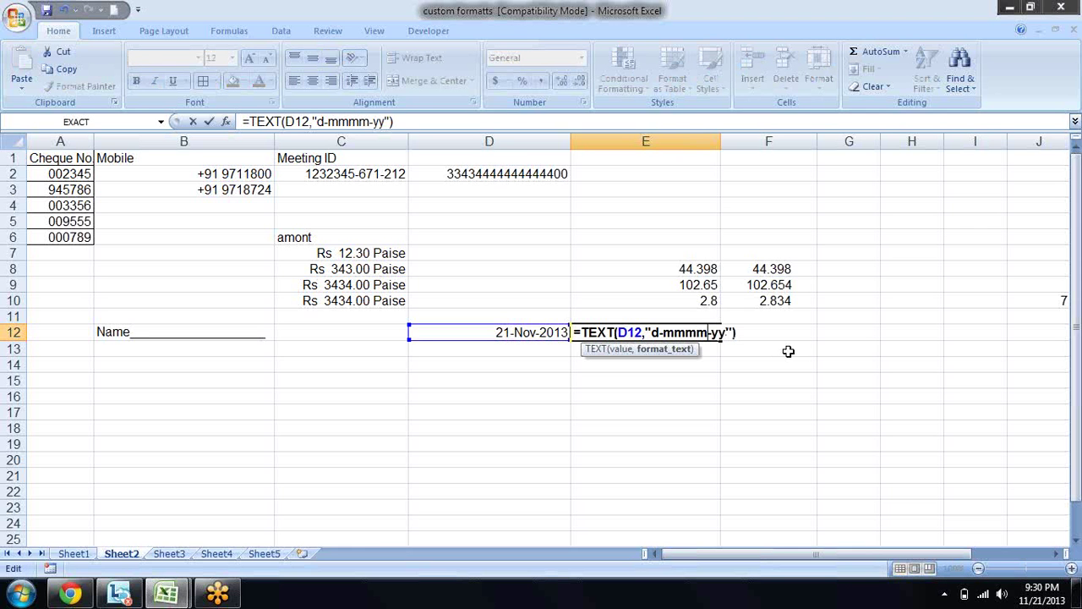
key(Return)
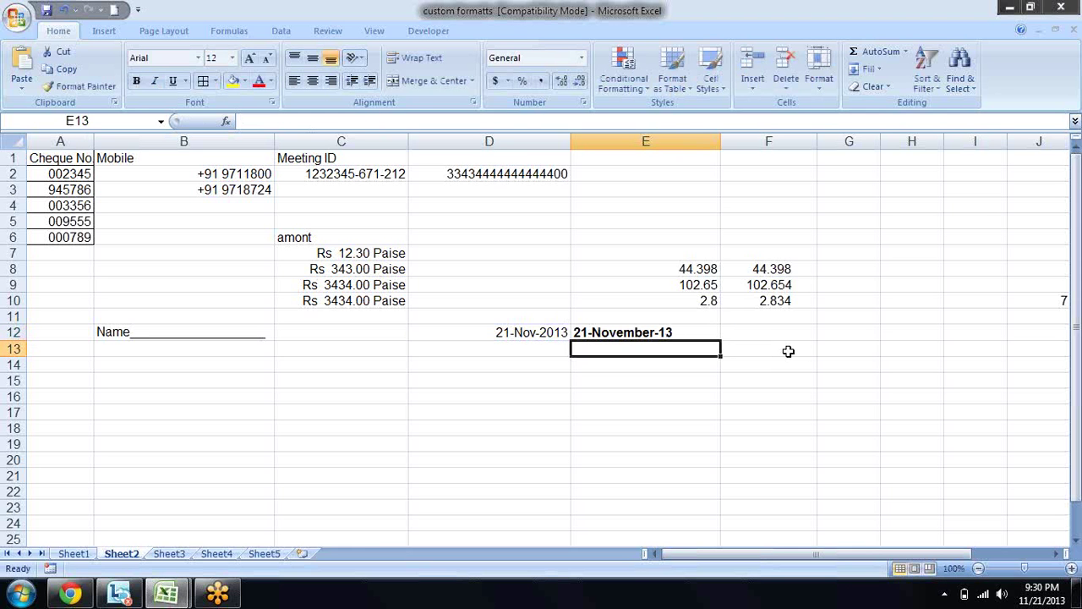
key(Up)
key(F2)
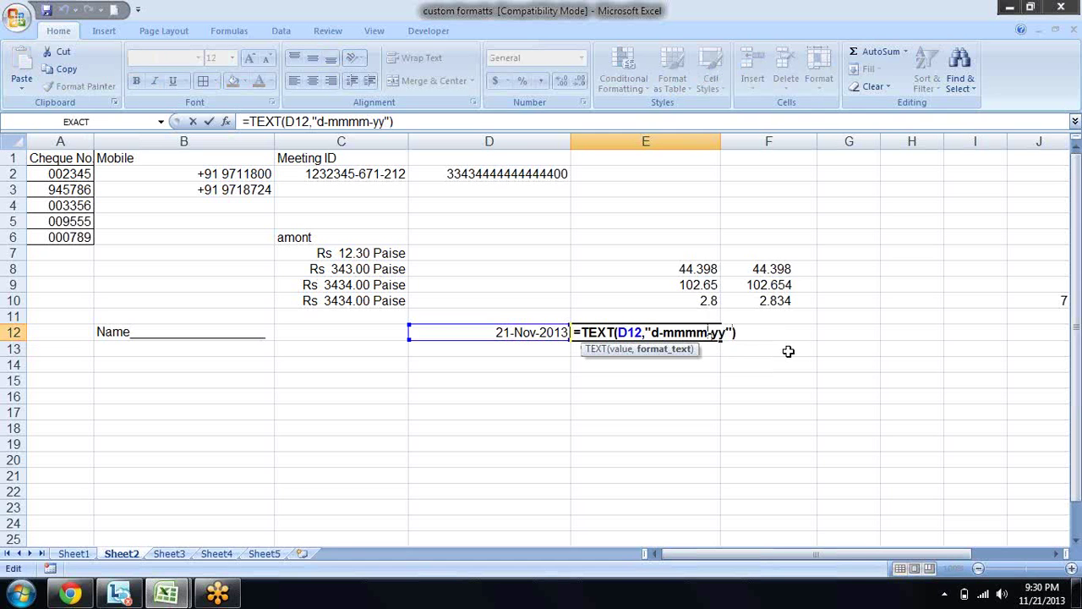
text(m)
key(Return)
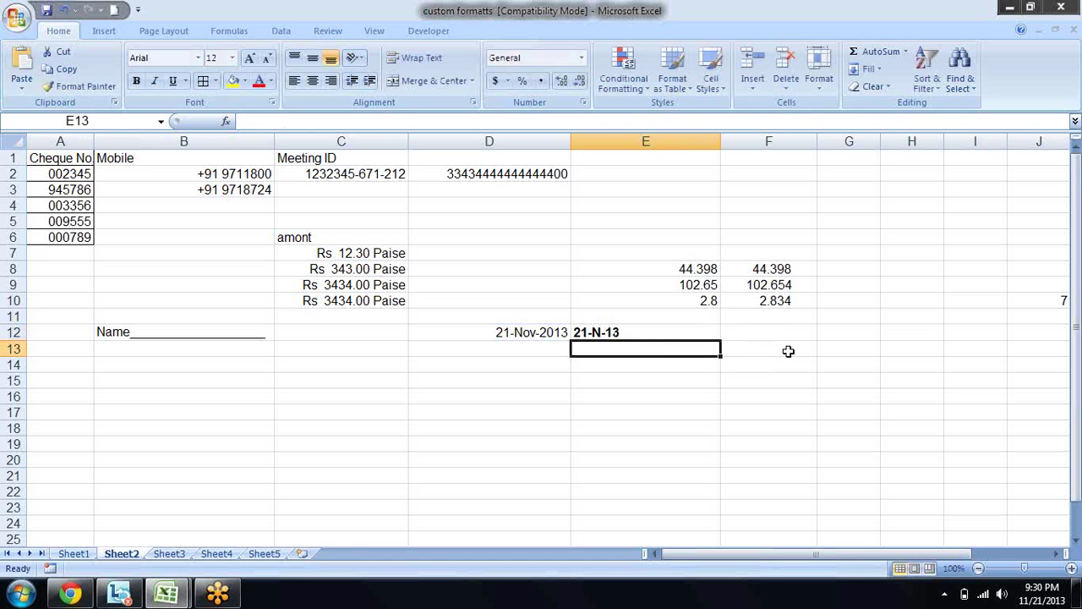
key(Up)
Change the year code in E12's format to four-digit yyyy
key(F2)
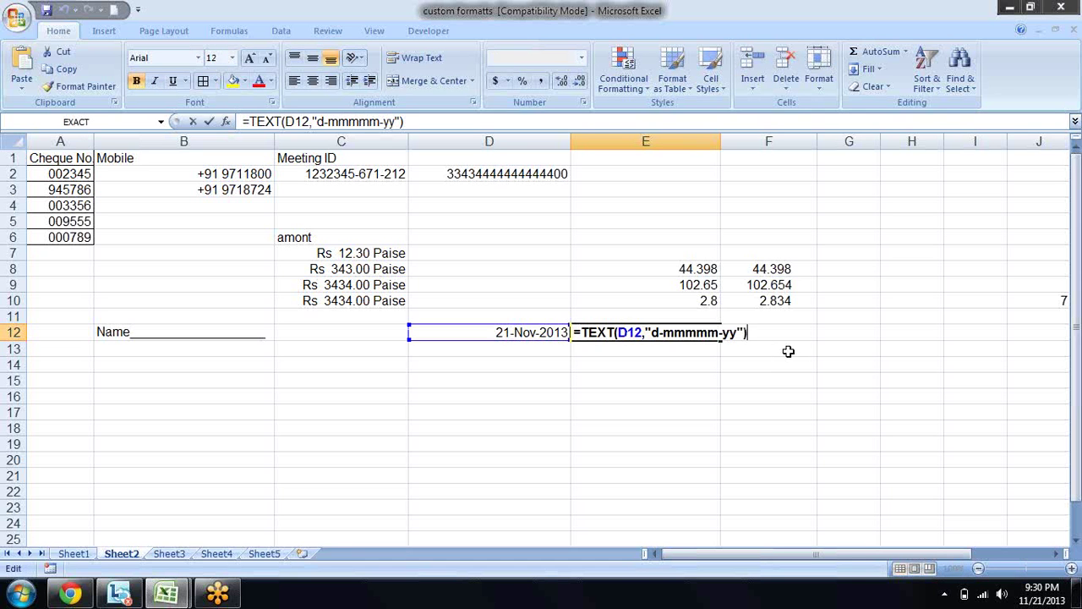
key(Left)
key(Left)
text(y)
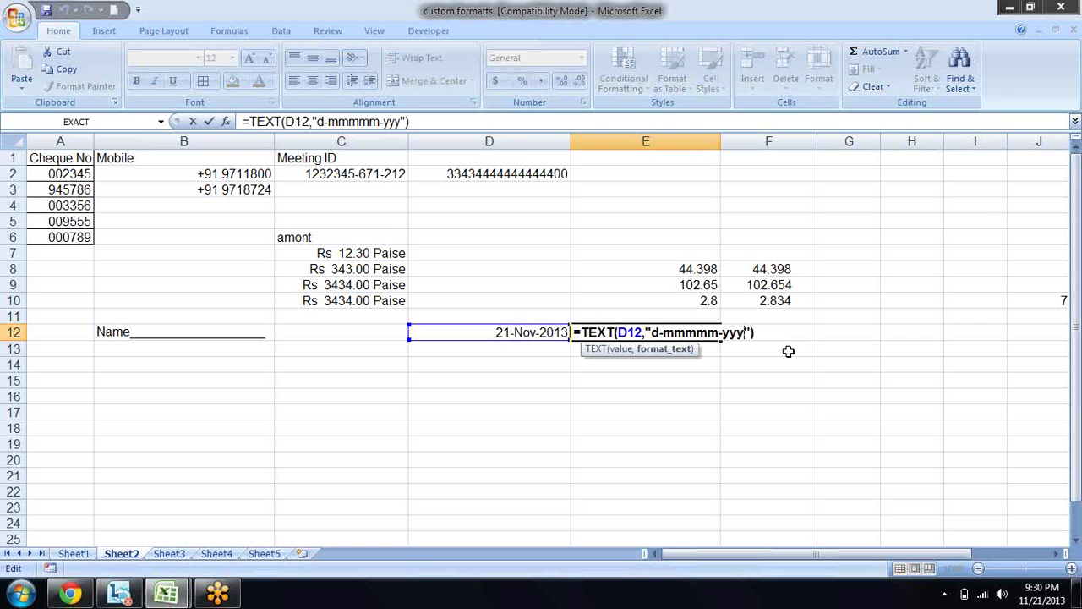
text(y)
key(Return)
key(Up)
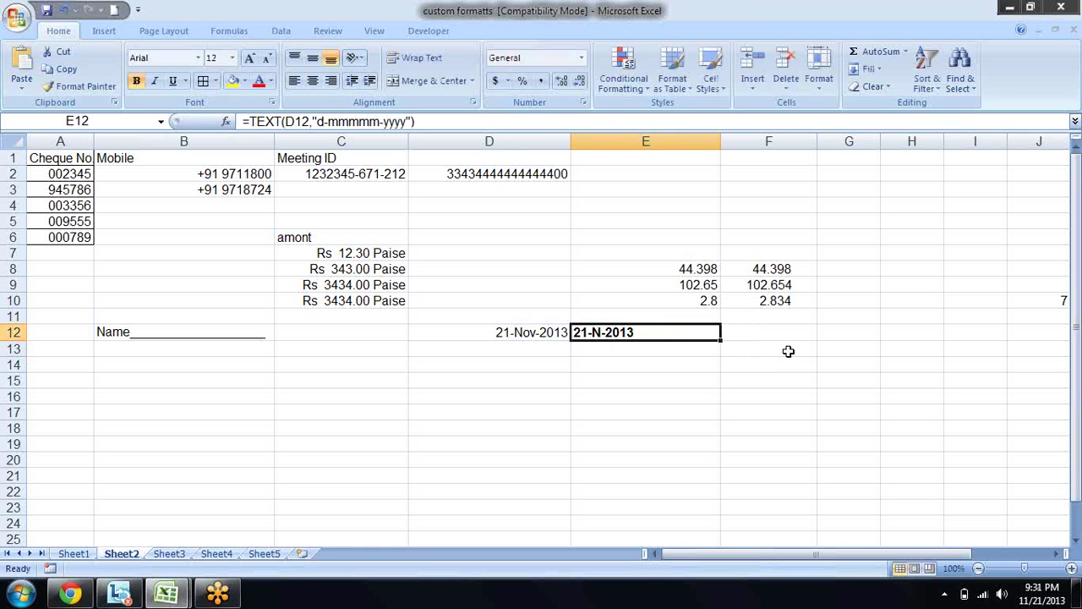
Replace both dashes in E12's date format with slashes
key(F2)
key(Left)
key(Left)
key(Left)
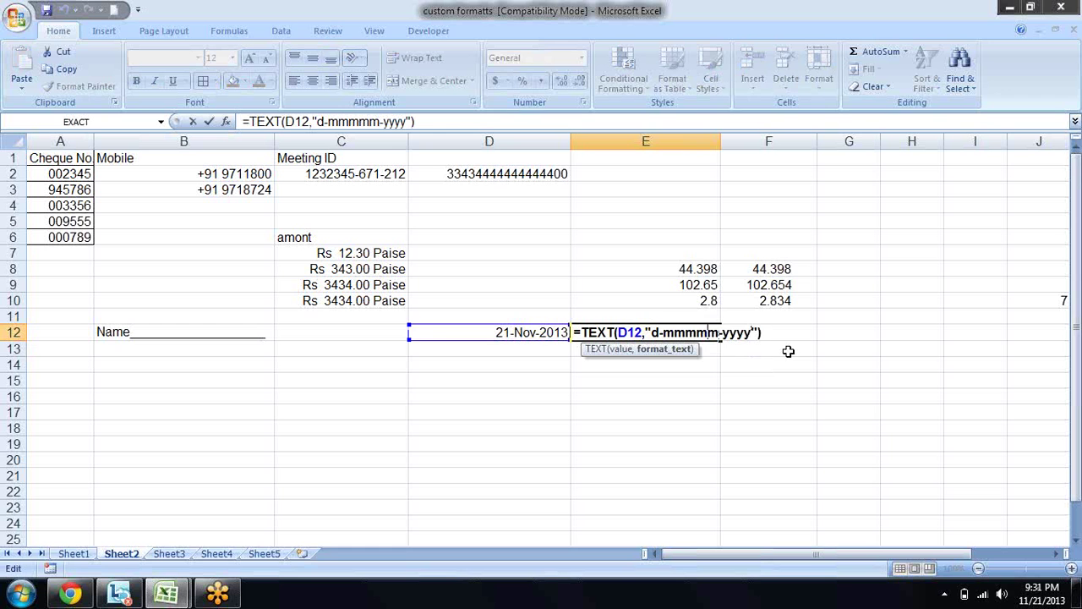
key(Left)
key(Left)
key(Left)
key(Left)
key(Left)
key(BackSpace)
text(/)
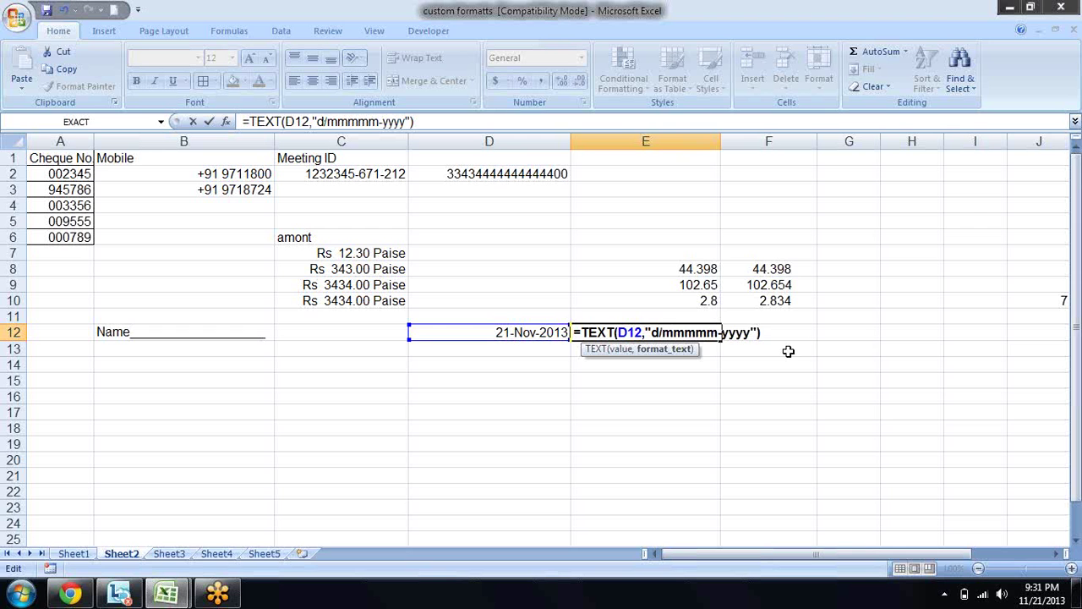
key(Delete)
text(/)
key(Return)
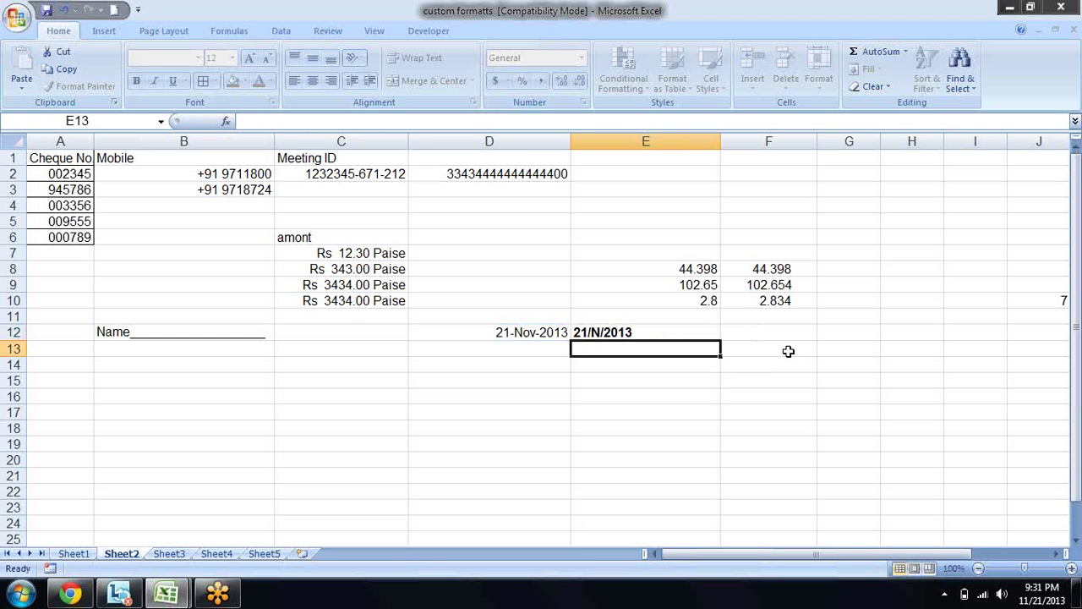
key(Up)
Trim the month code to get d/mmm/yyyy, showing 21/Nov/2013
key(F2)
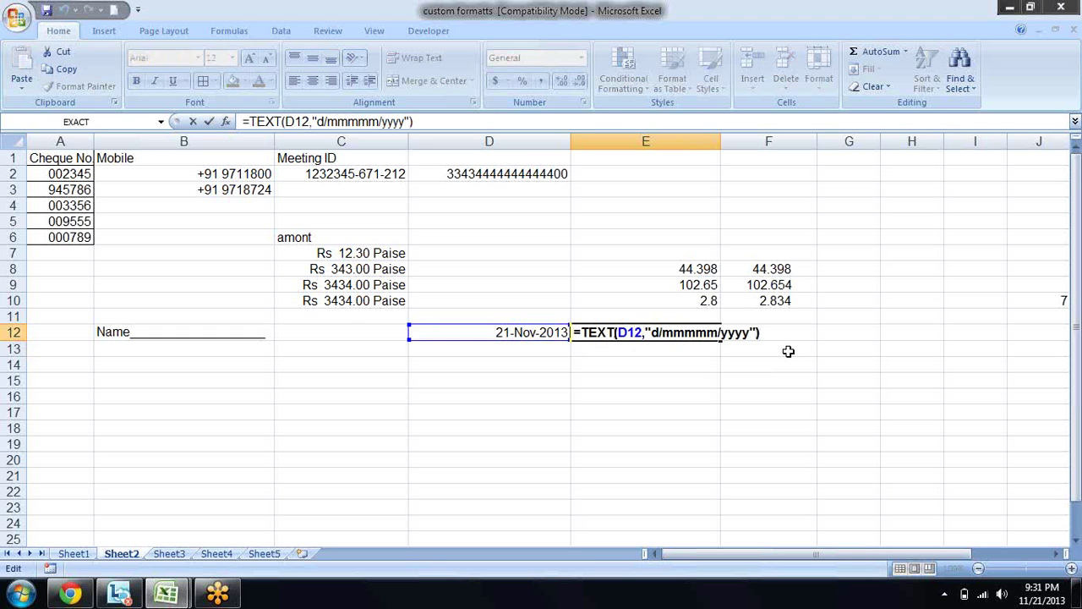
key(Left)
key(Left)
key(Left)
key(Left)
key(BackSpace)
key(BackSpace)
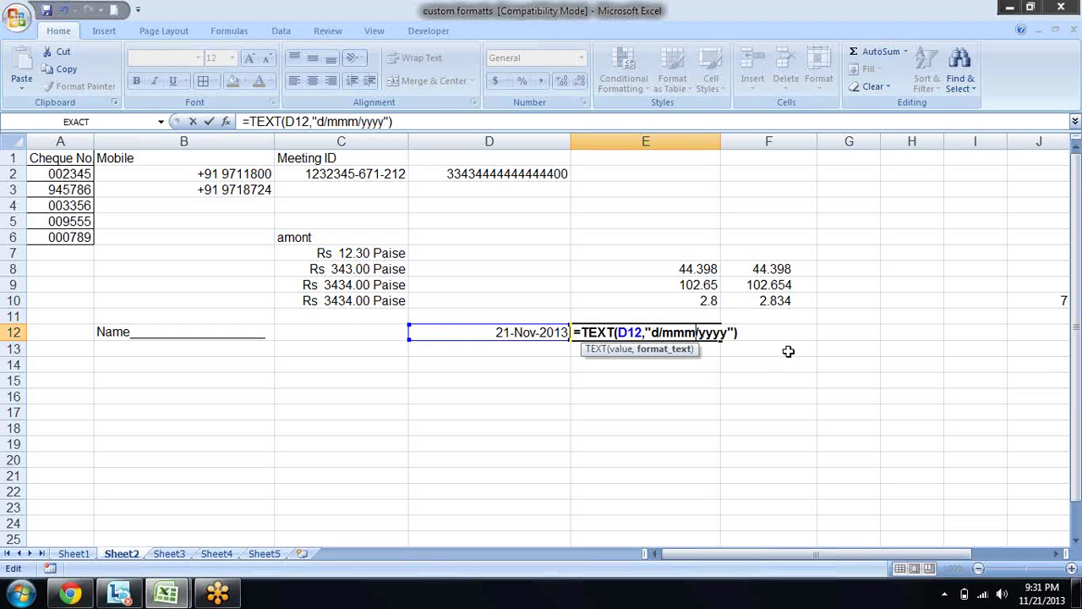
key(Return)
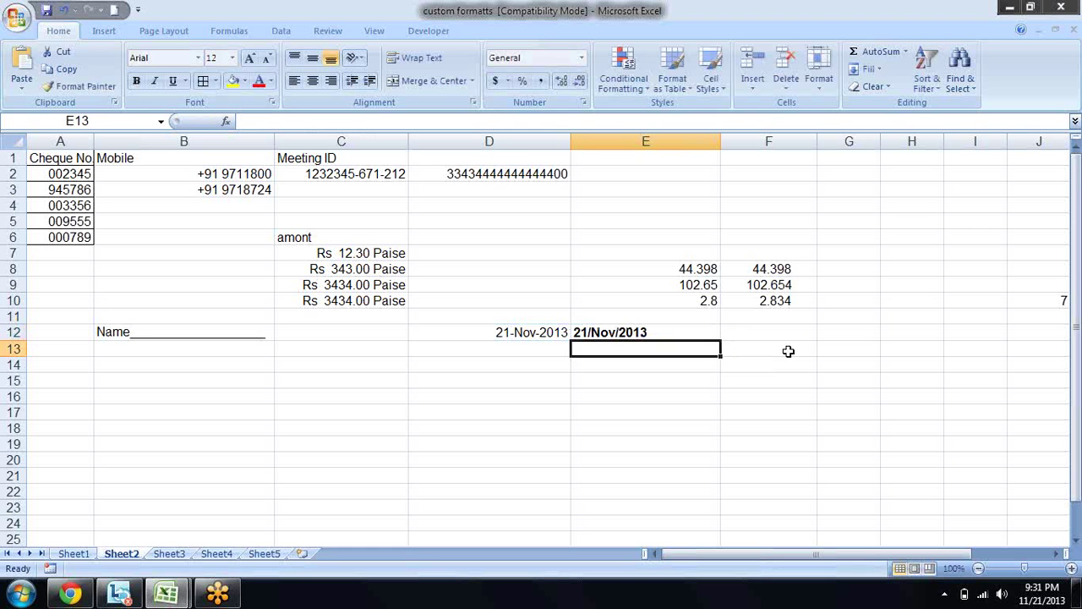
key(Up)
Swap the slashes for dots so E12's format is d.mmm.yyyy, showing 21.Nov.2013
key(F2)
key(Left)
key(Left)
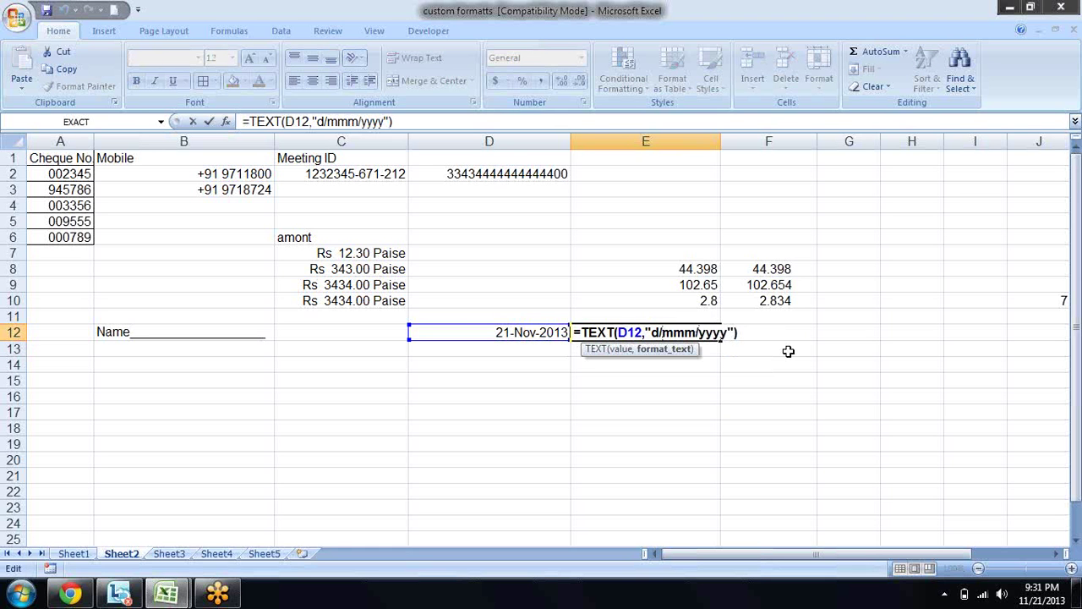
key(BackSpace)
text(.)
key(BackSpace)
text(.)
key(Return)
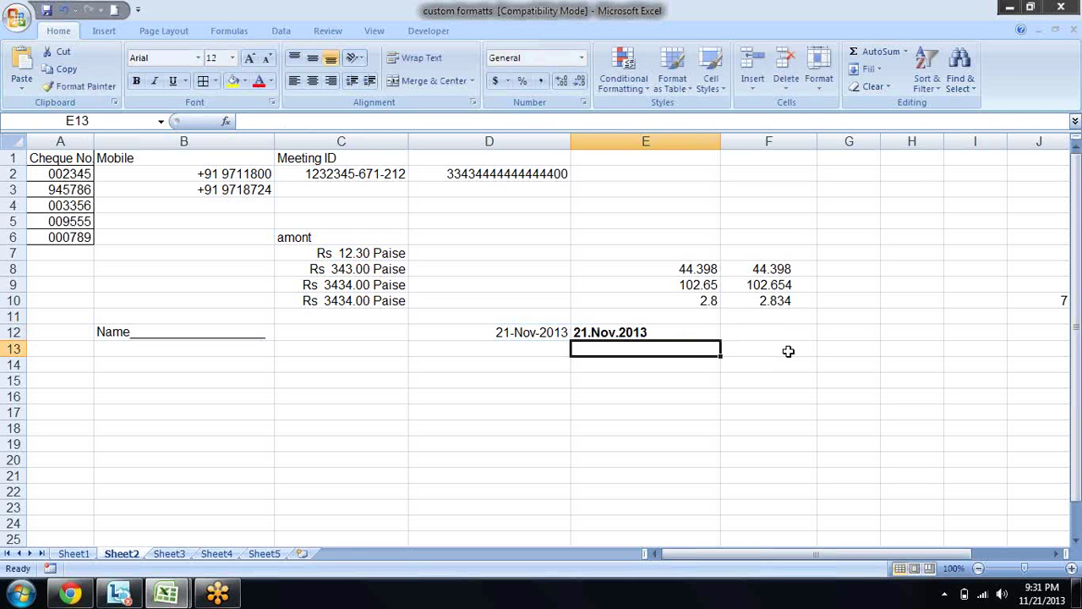
key(Up)
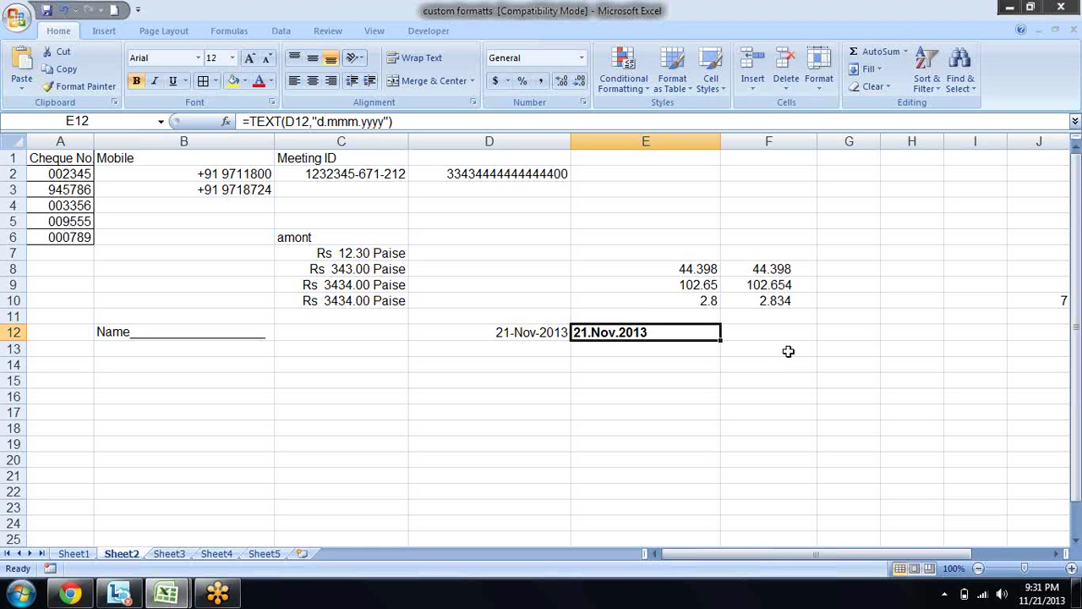
Try weekday codes in E12's TEXT format, ending with the full weekday name dddd
key(F2)
key(Left)
key(Left)
key(Left)
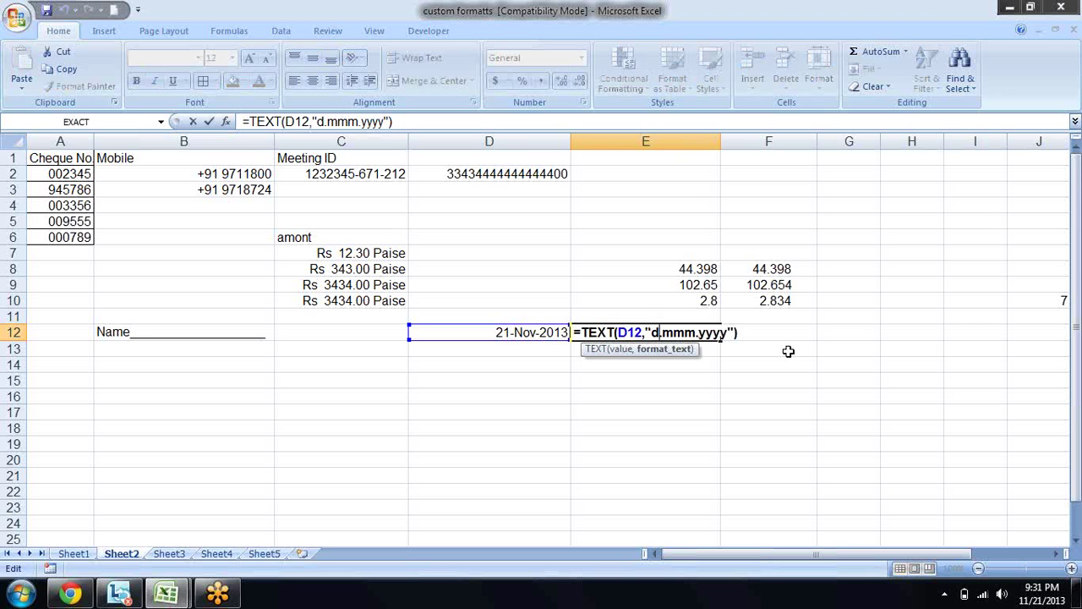
text(dd)
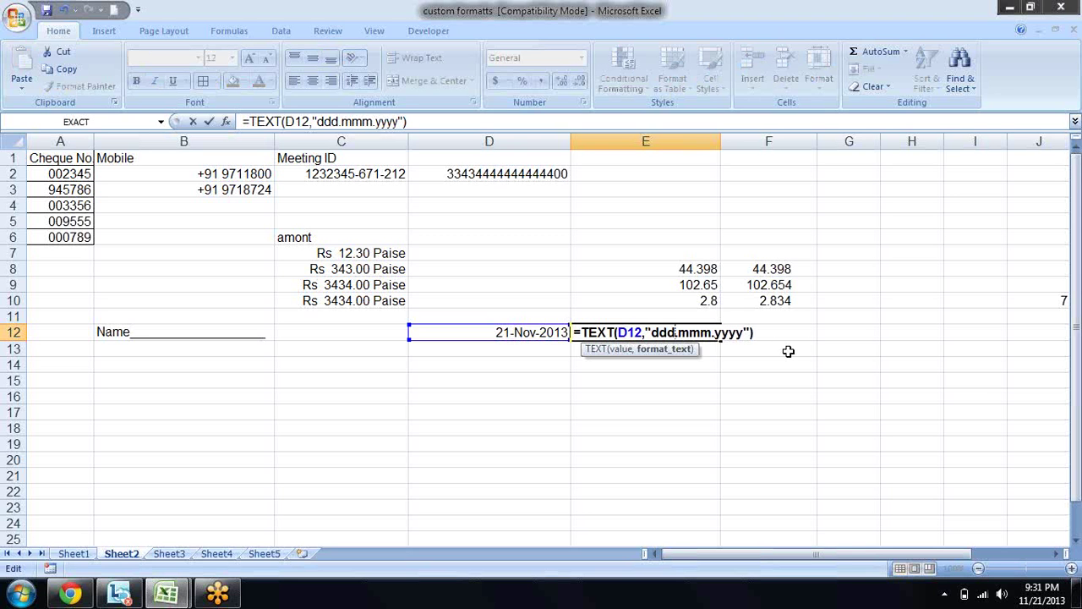
key(Return)
key(Up)
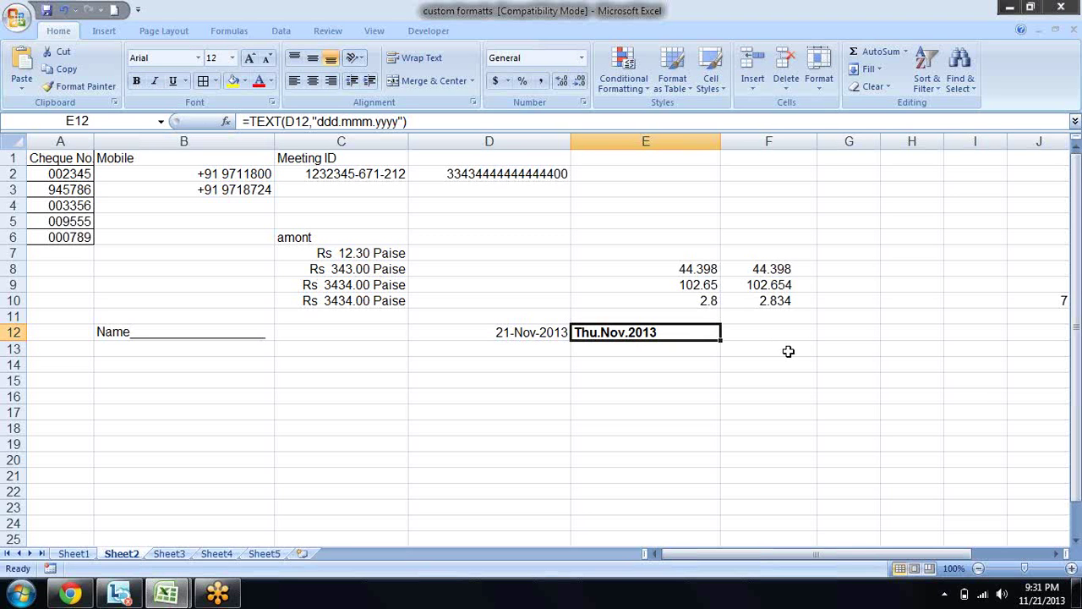
key(F2)
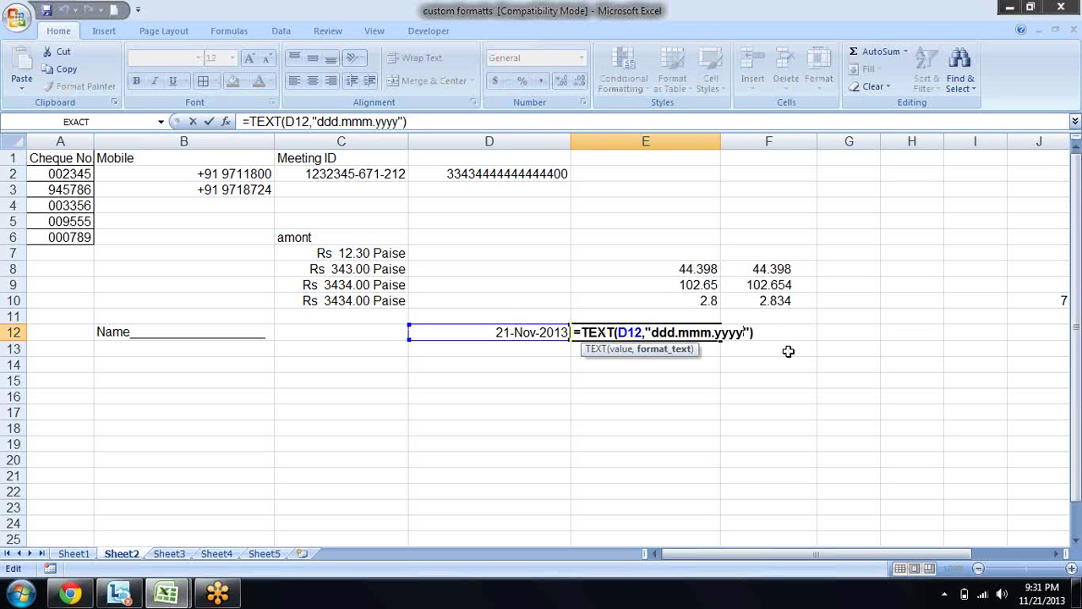
key(BackSpace)
key(BackSpace)
key(BackSpace)
key(BackSpace)
key(BackSpace)
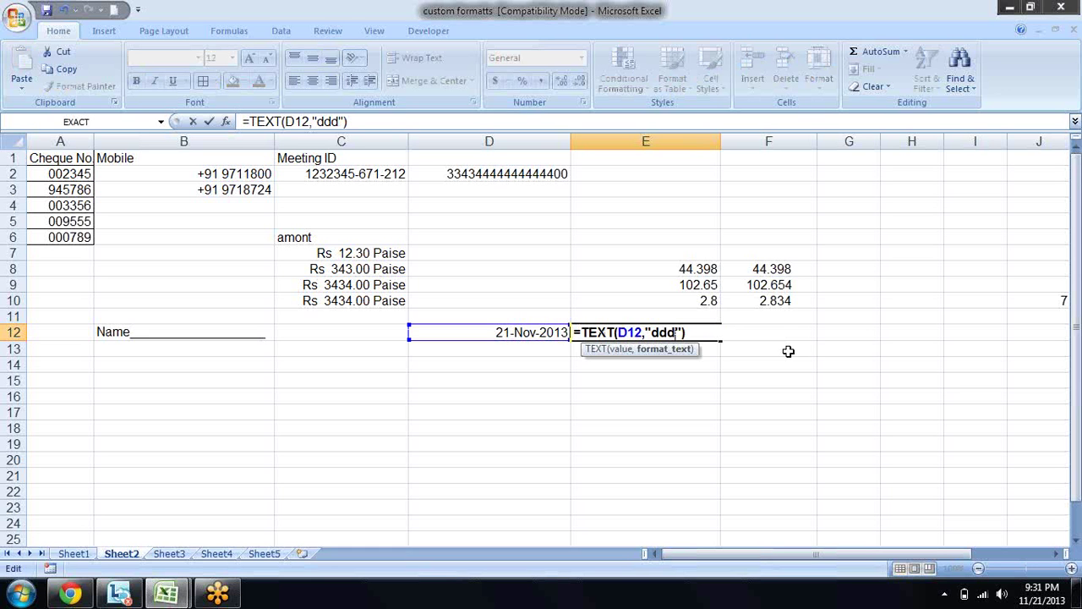
key(Return)
key(Up)
key(F2)
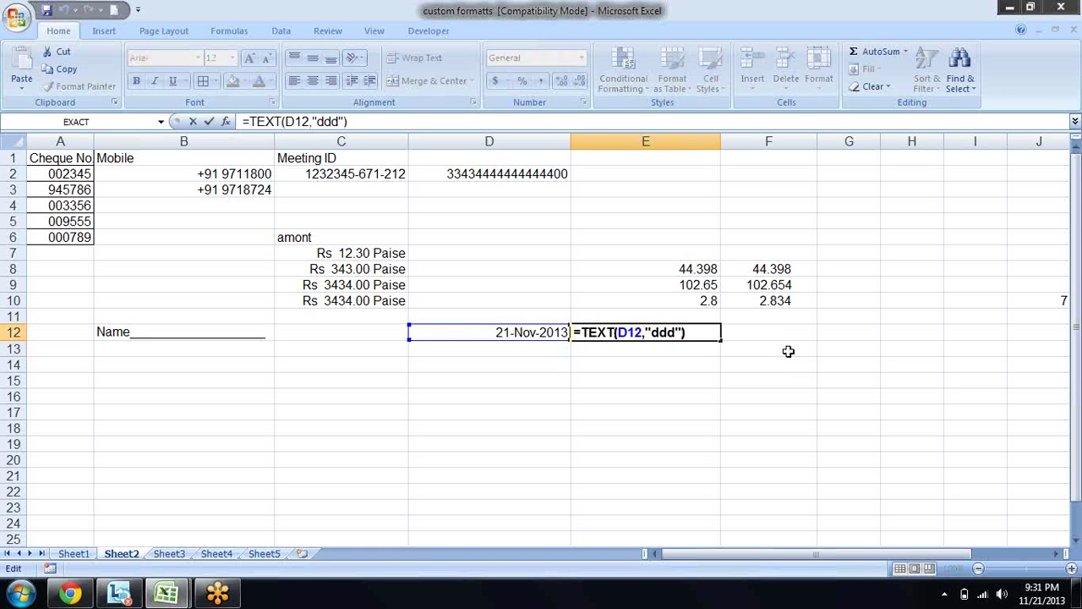
key(Left)
key(Left)
text(d)
key(Return)
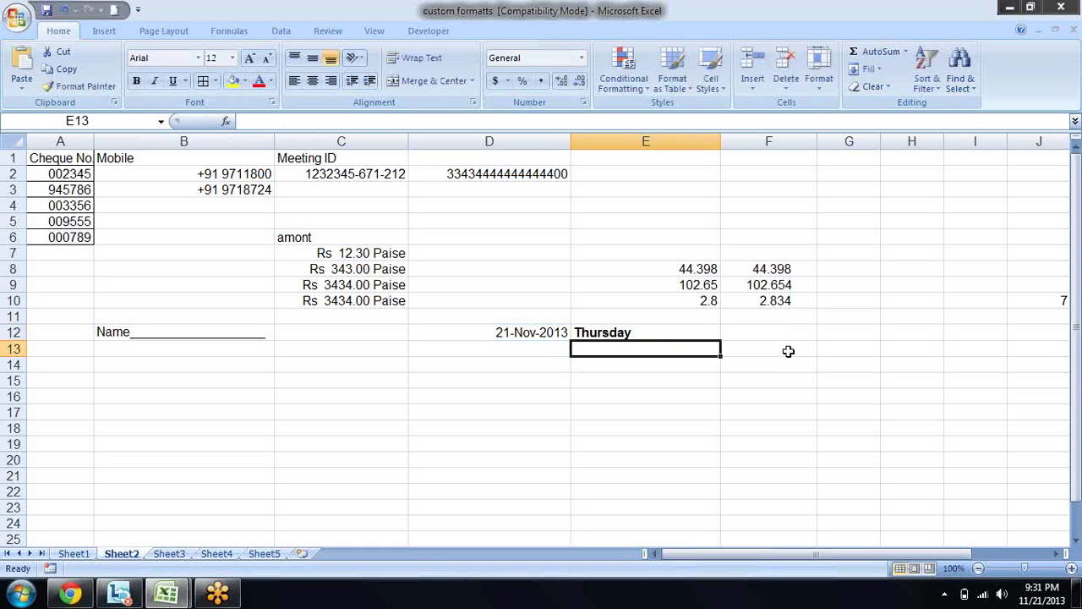
key(Up)
Change E12's format code to yyyy, then to mmmm for the full month name
key(F2)
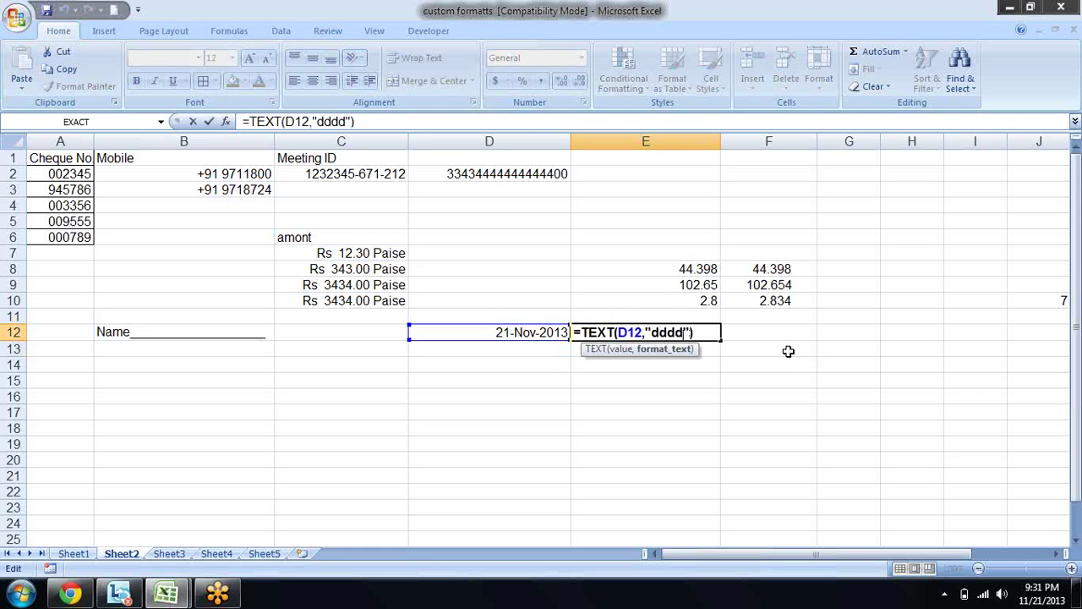
key(BackSpace)
key(BackSpace)
key(BackSpace)
key(BackSpace)
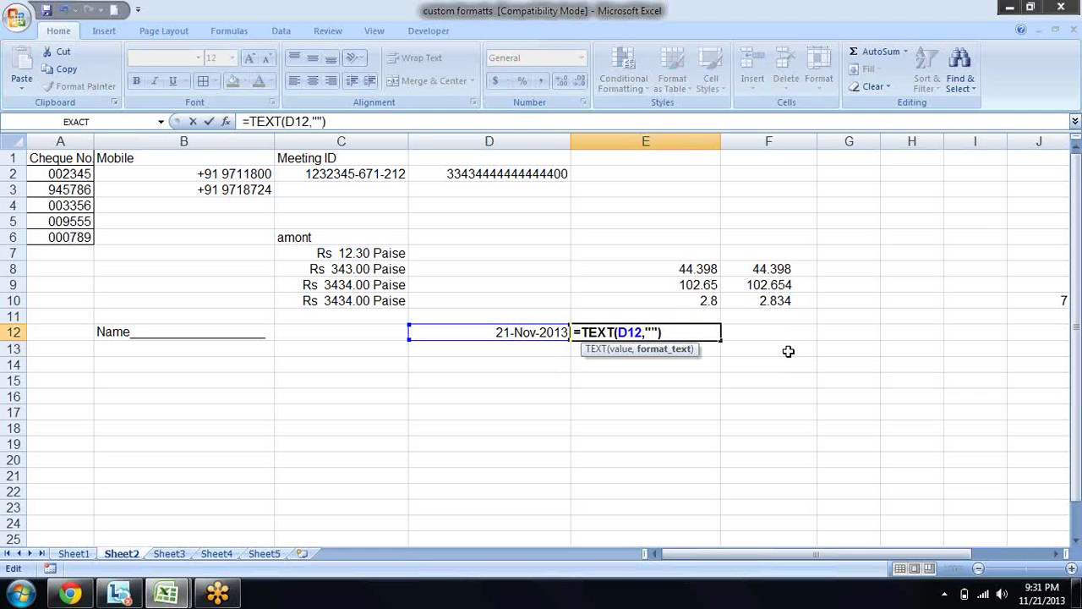
text(yyyy)
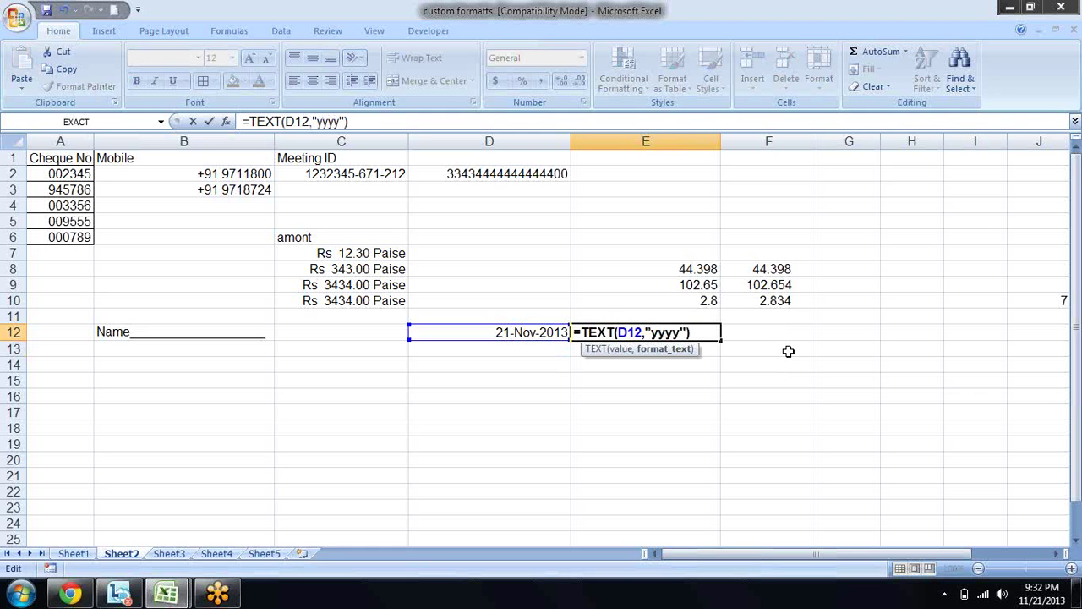
key(Return)
key(Up)
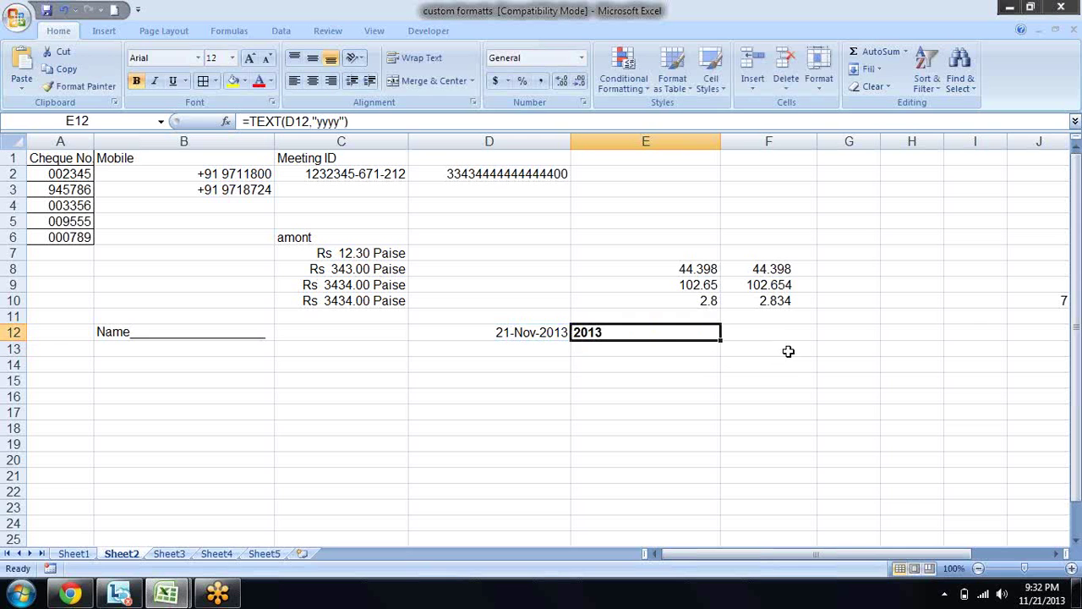
key(F2)
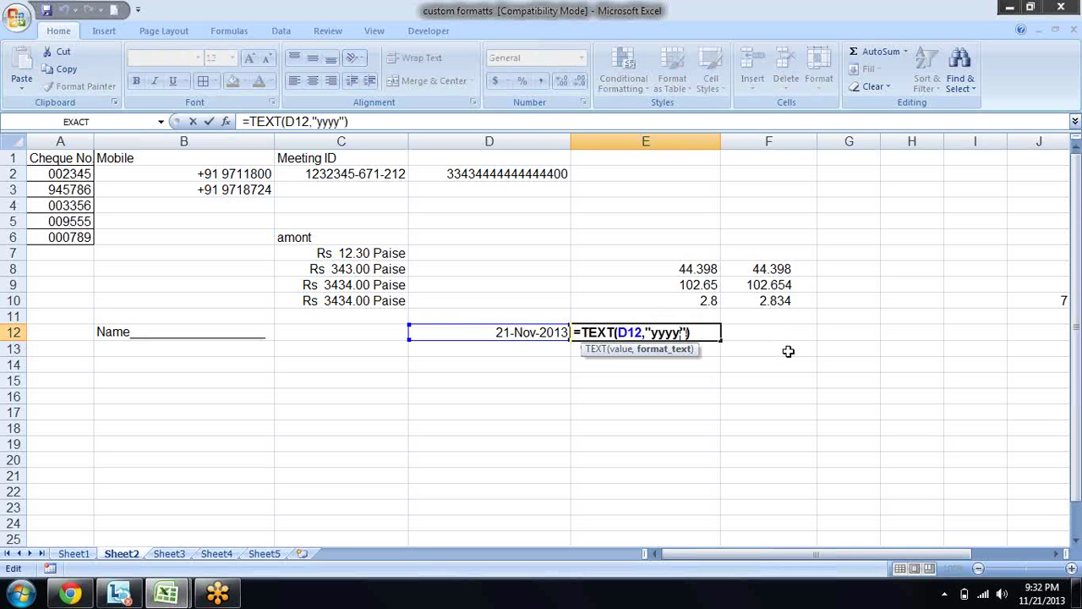
key(BackSpace)
key(BackSpace)
key(BackSpace)
key(BackSpace)
text(mmm)
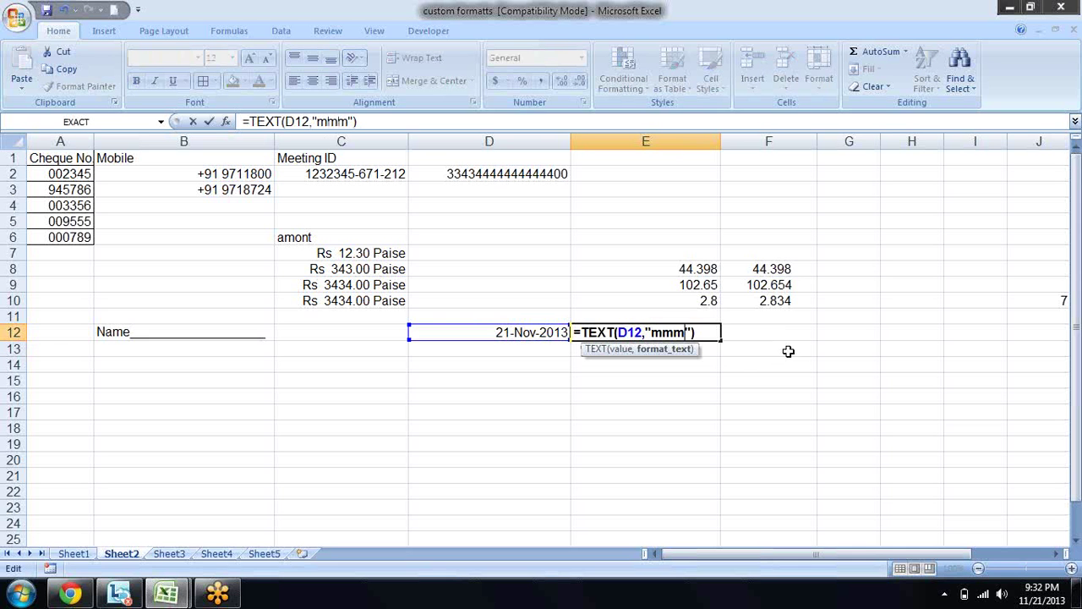
text(m)
key(Return)
key(Up)
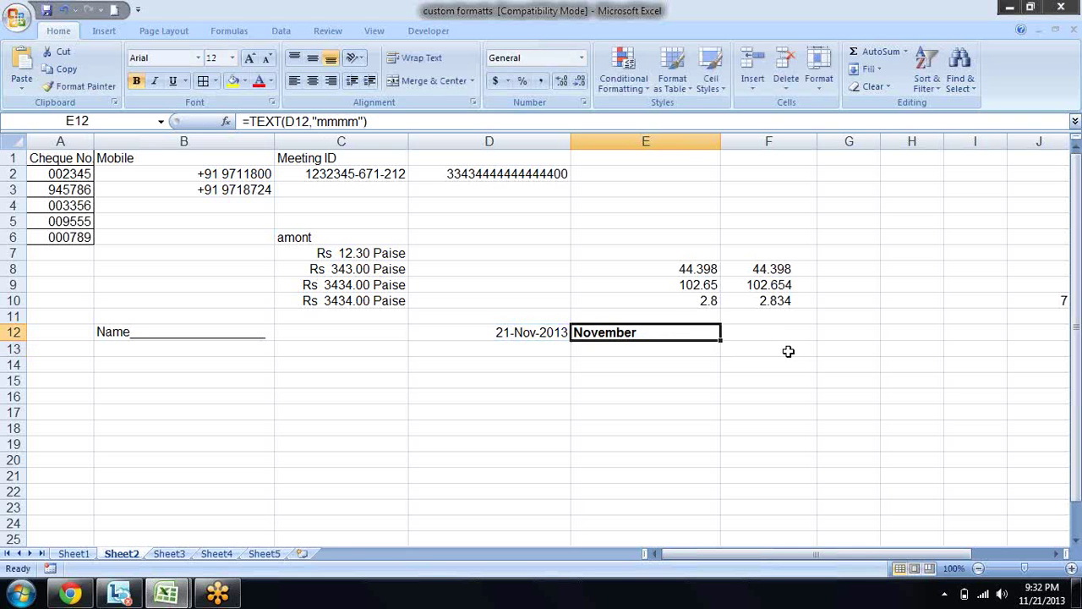
Shorten the code to "mmm" so E12 shows Nov, then move to D13
key(F2)
key(BackSpace)
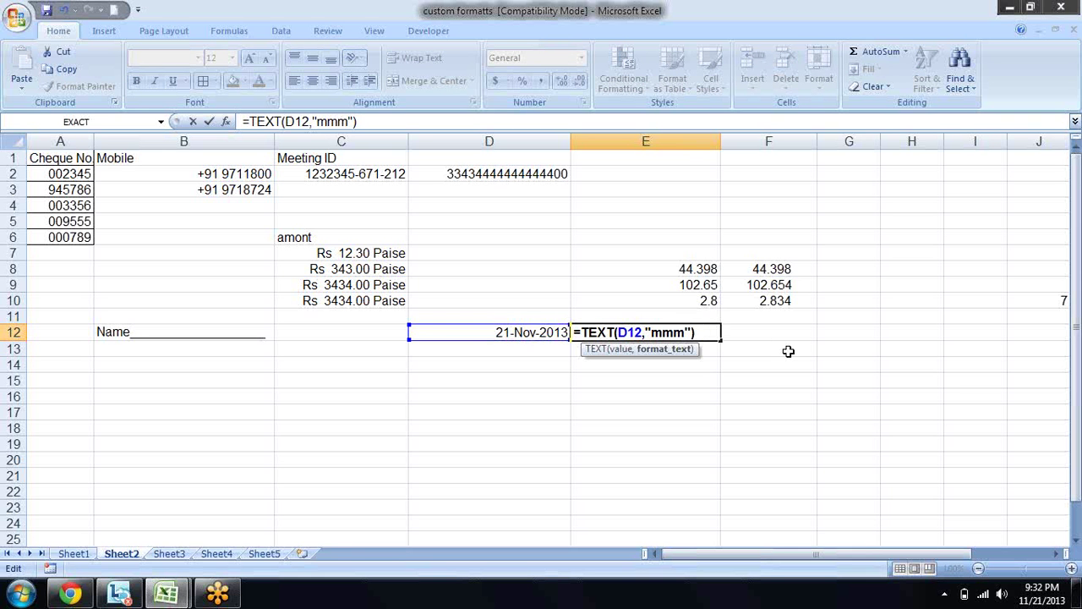
key(Return)
key(Up)
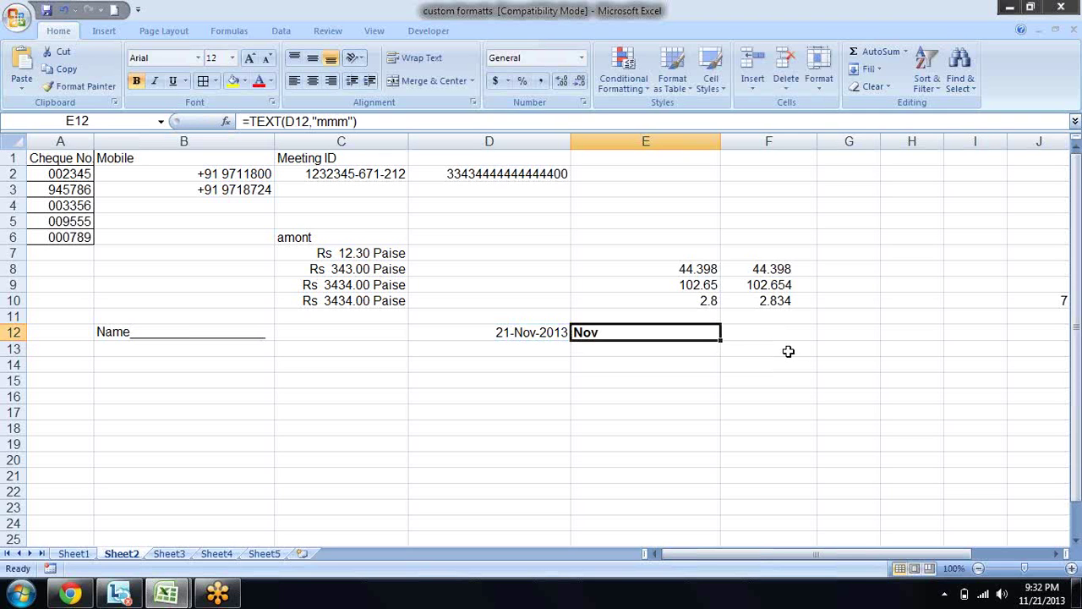
key(Down)
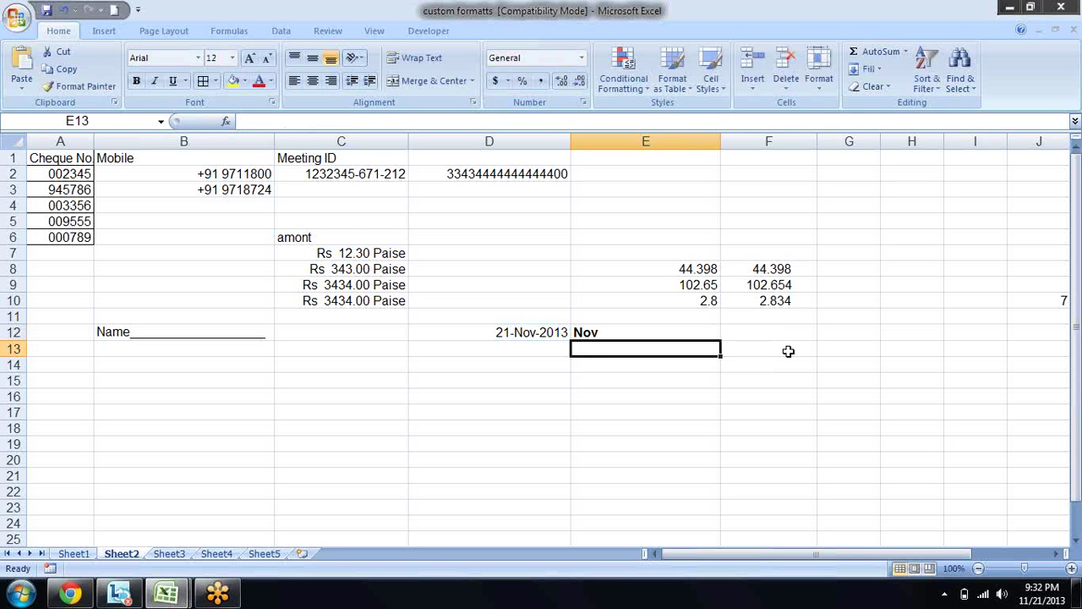
key(Left)
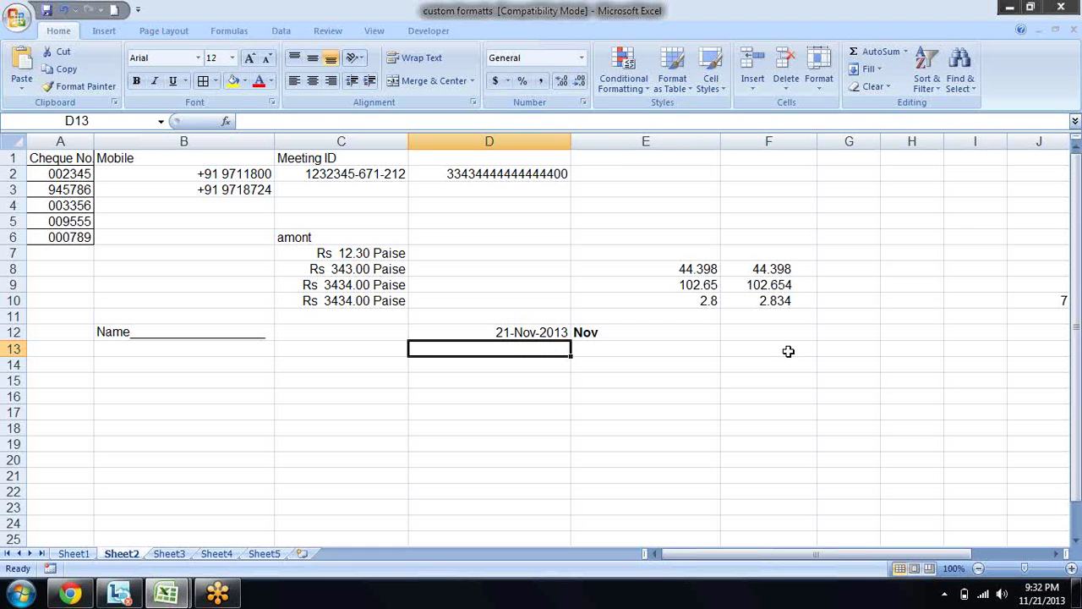
Enter =NOW()-TODAY() in D13 and format it as a time, showing 9:33 PM
text(=)
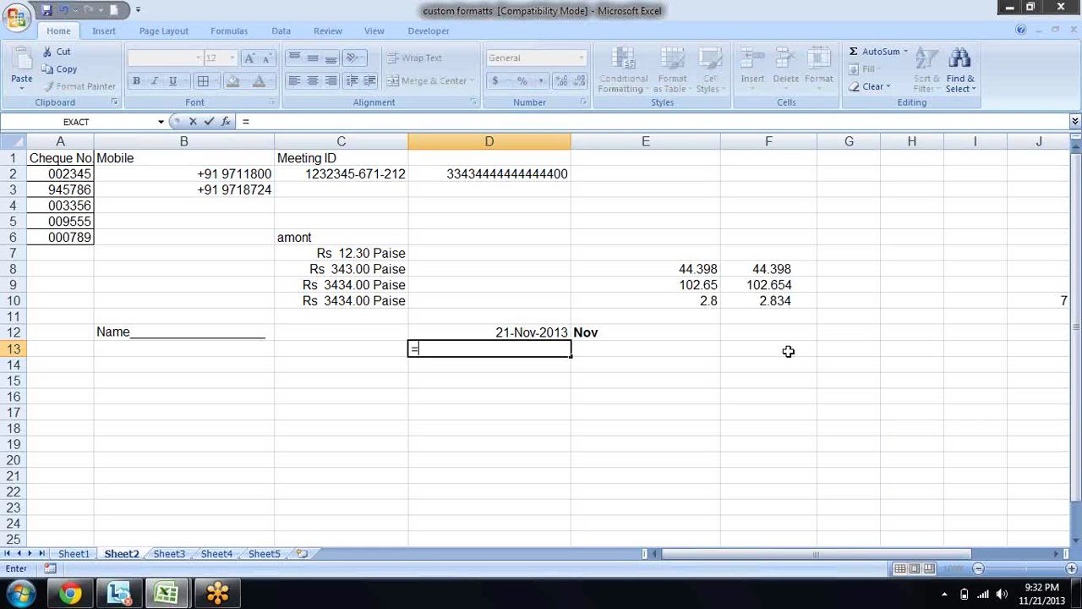
text(to)
key(BackSpace)
key(BackSpace)
text(now)
key(Tab)
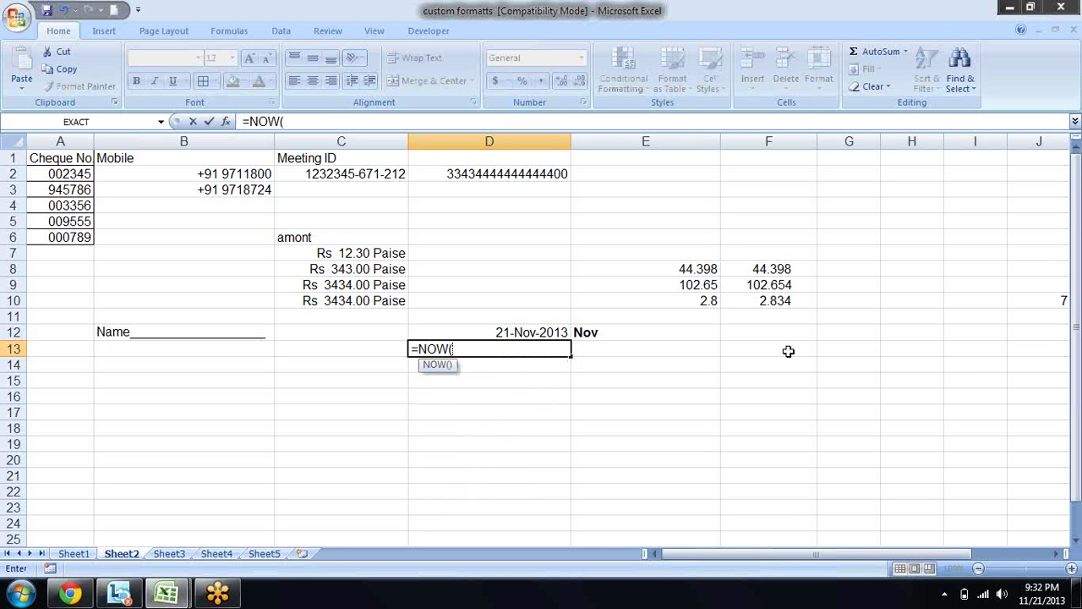
text())
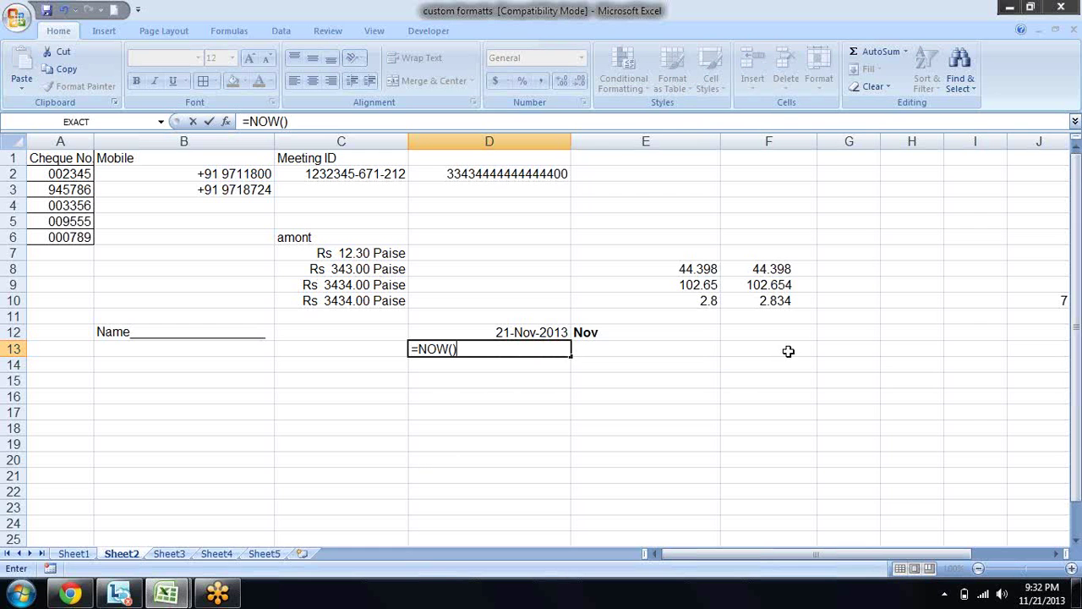
text(-to)
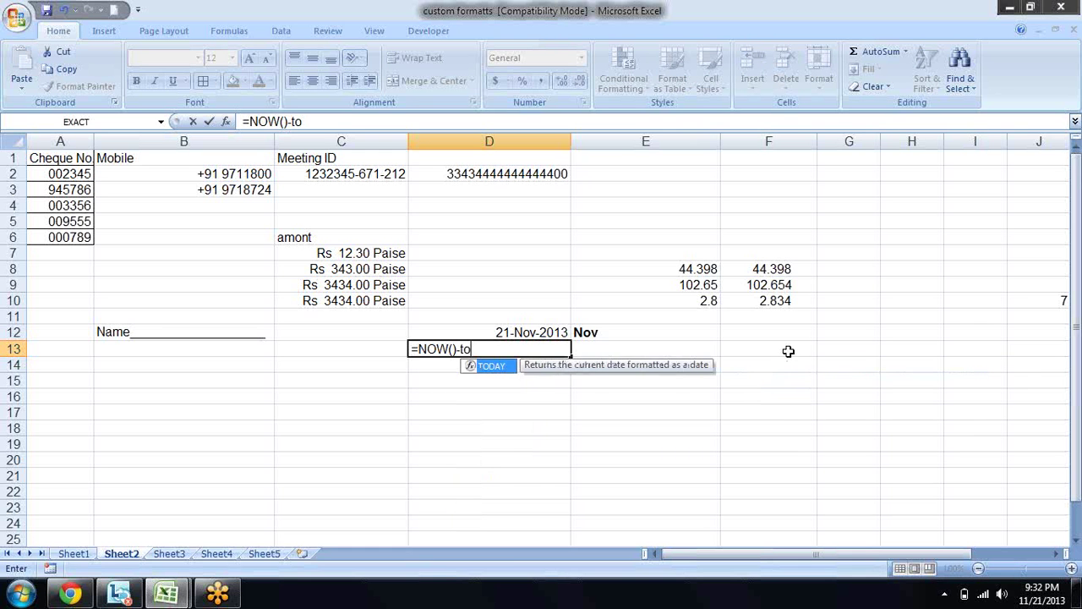
key(Tab)
text())
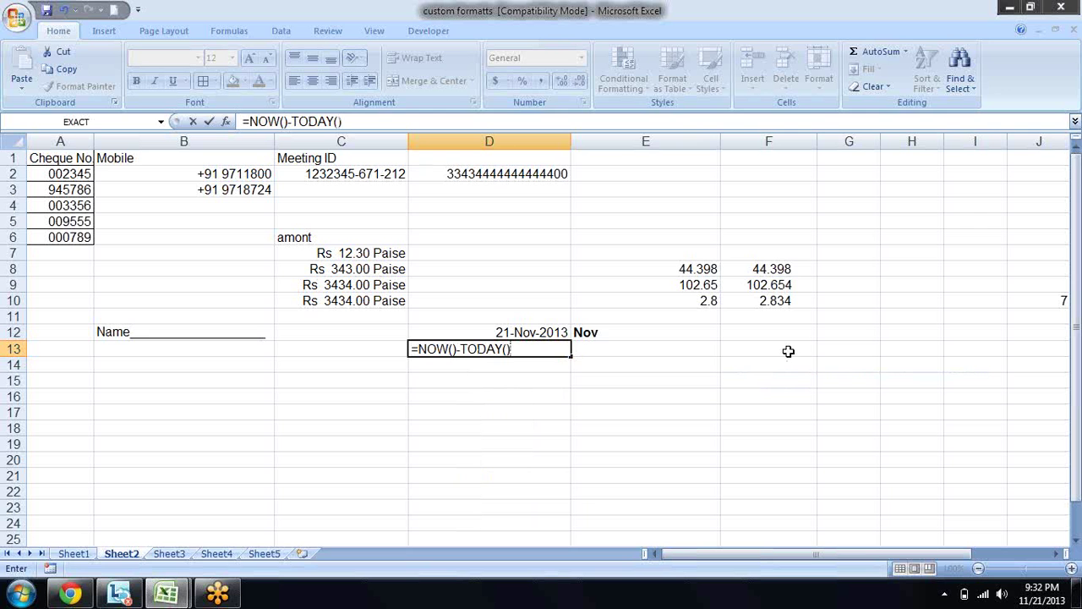
key(Return)
key(Up)
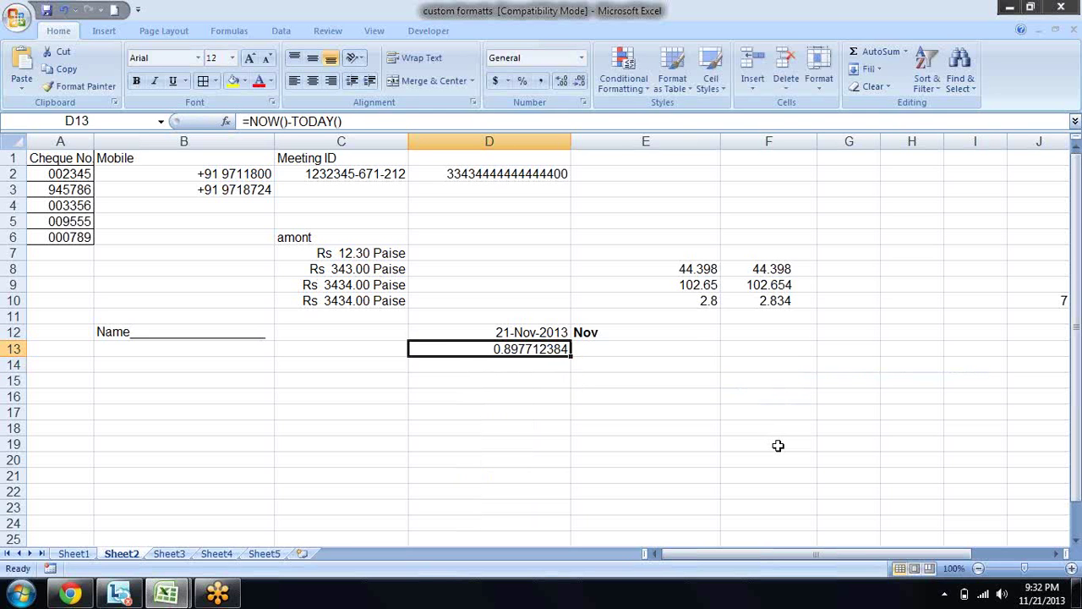
key(ctrl+shift+2)
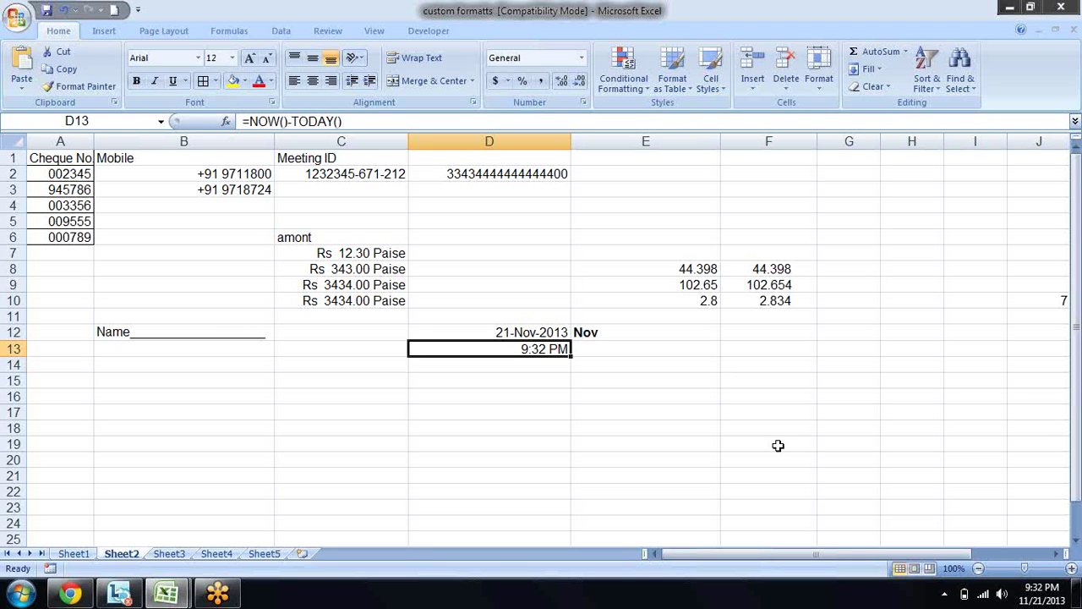
Enter =NOW() in B14, showing 11/21/2013 21:33
key(Right)
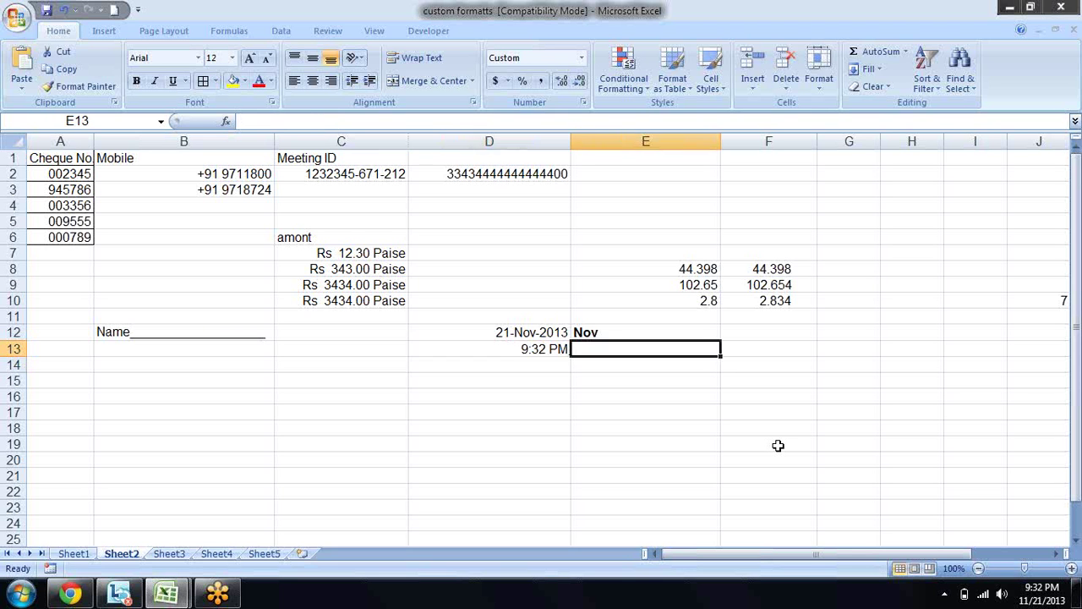
key(Left)
key(Down)
key(Left)
key(Left)
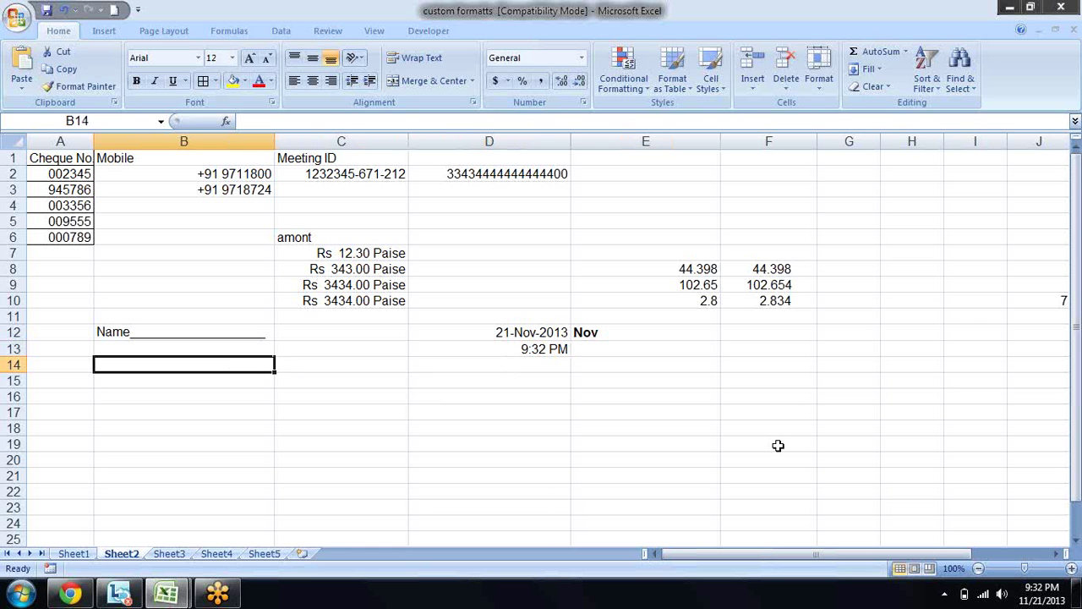
text(=)
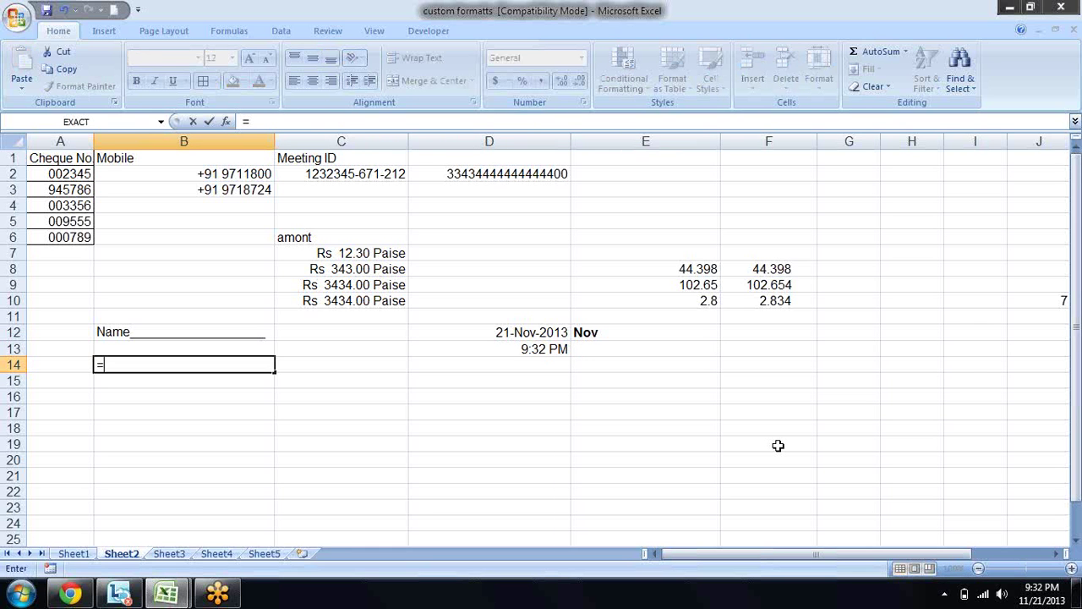
text(now)
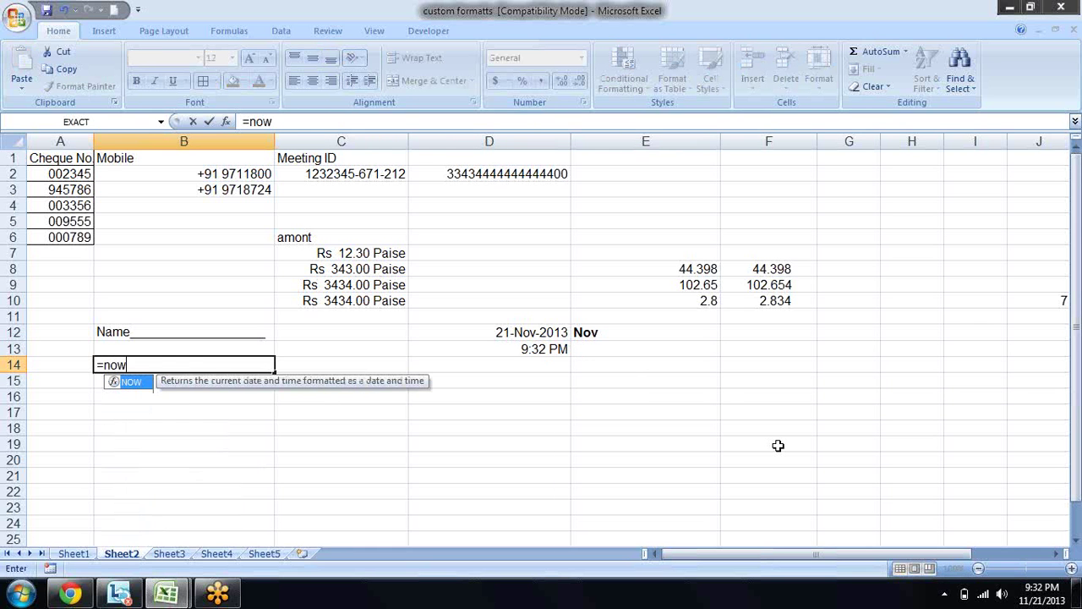
key(Tab)
text())
key(Return)
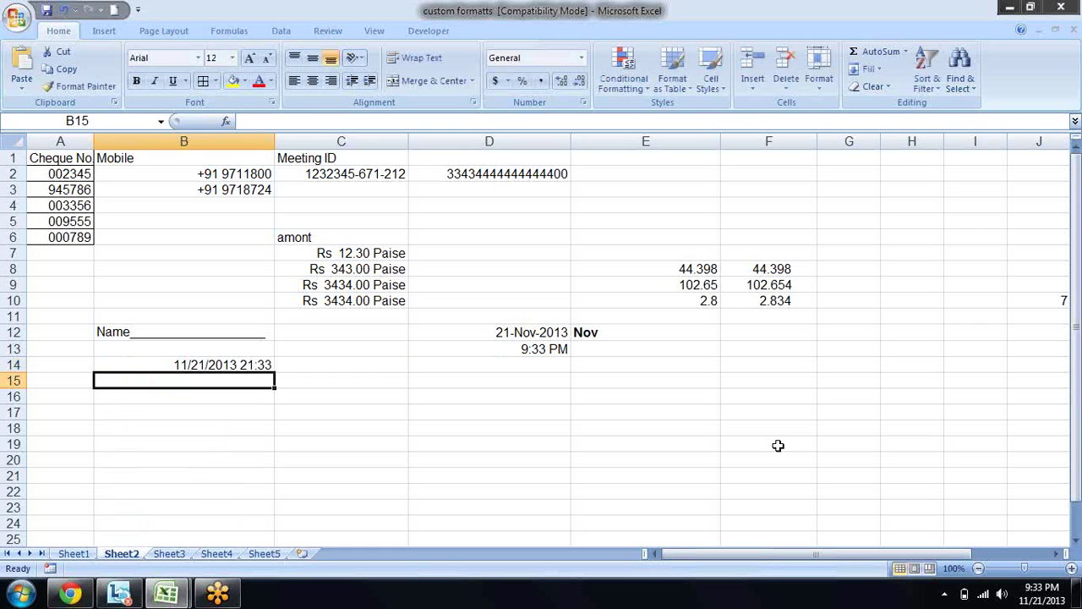
key(Up)
key(Right)
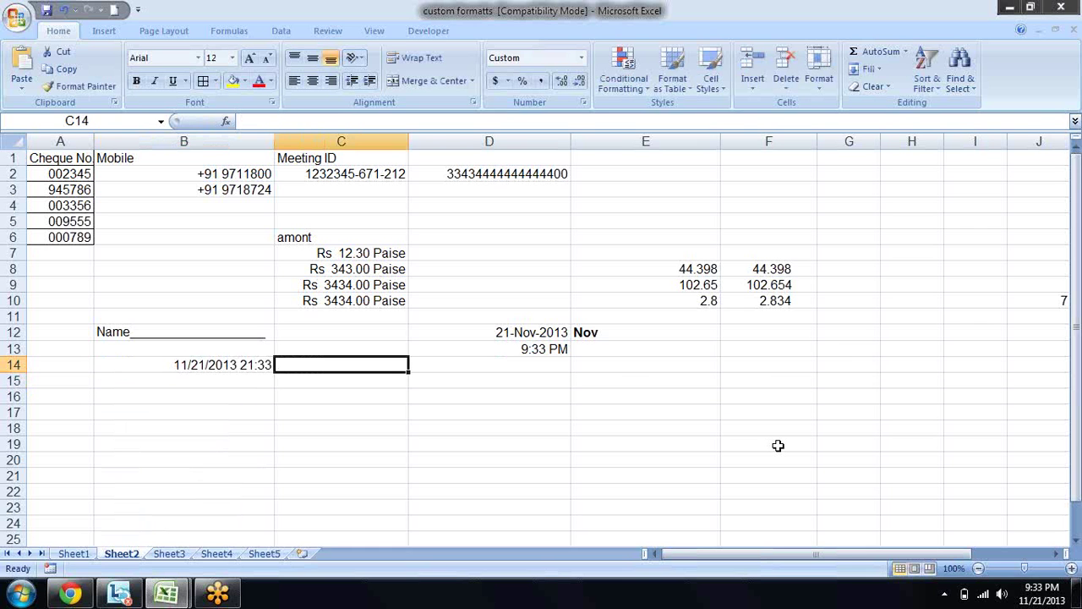
Enter the =TODAY() formula in C14, fixing typos along the way
text(to)
key(BackSpace)
key(BackSpace)
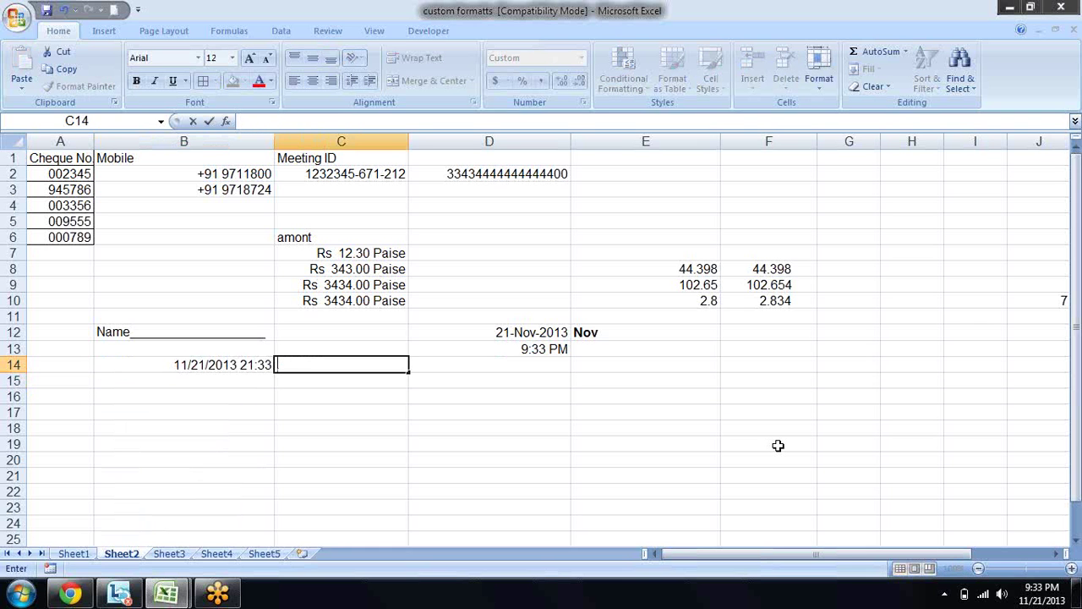
text(=da)
key(BackSpace)
key(BackSpace)
text(t)
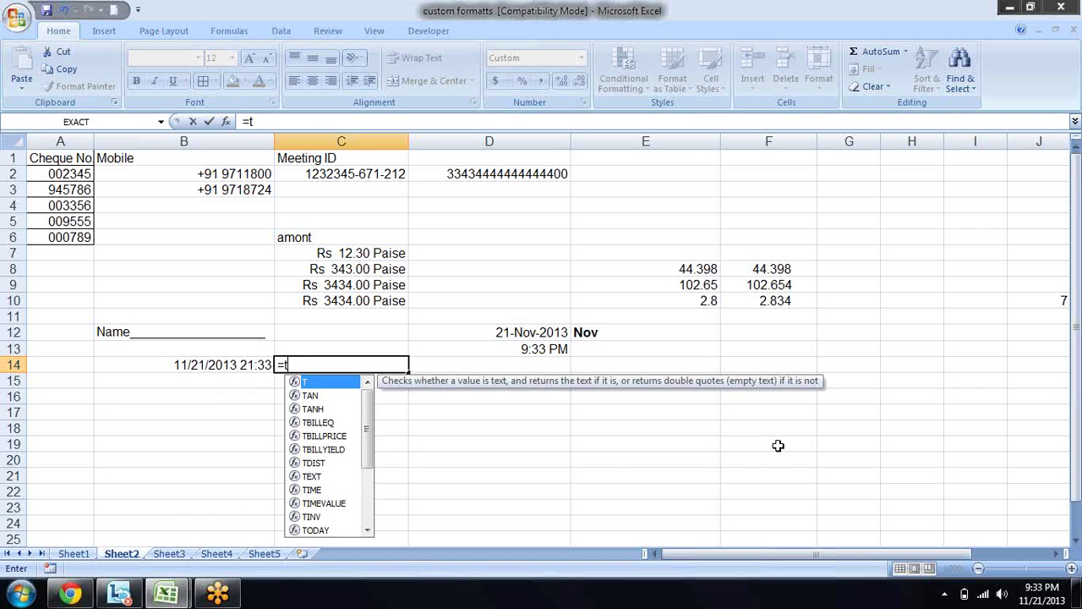
text(p)
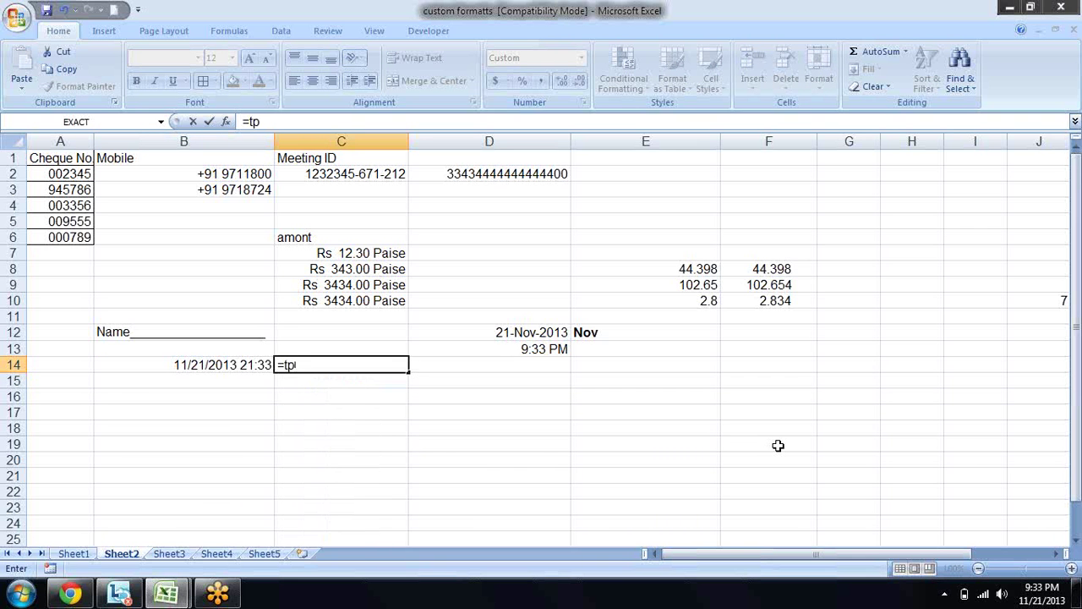
key(BackSpace)
text(o)
key(Tab)
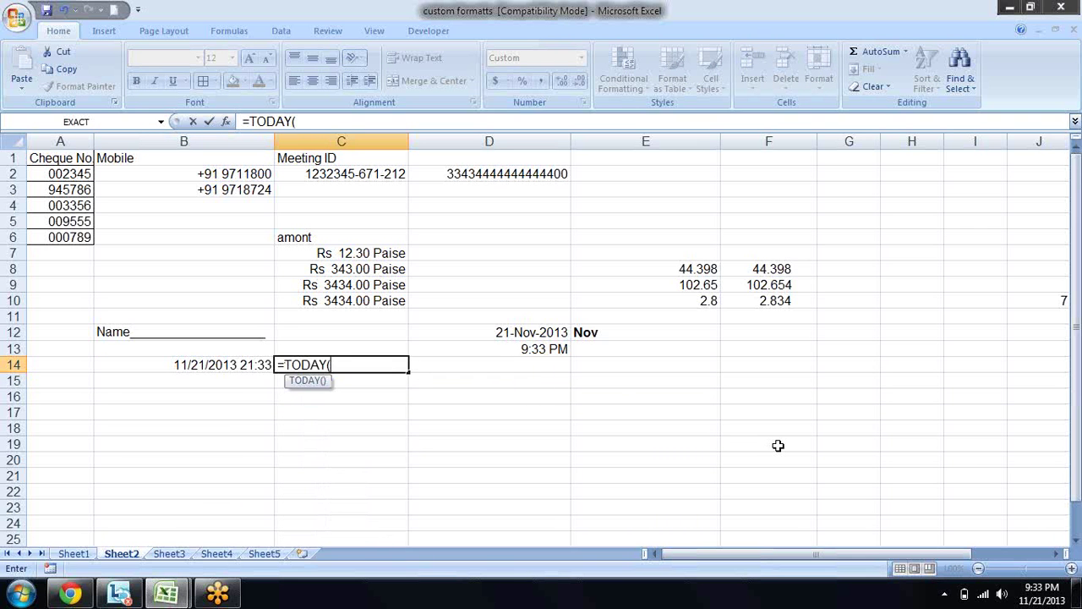
key(Return)
Remove the custom Rs/Paise format code from C14 so TODAY shows as a date
key(Up)
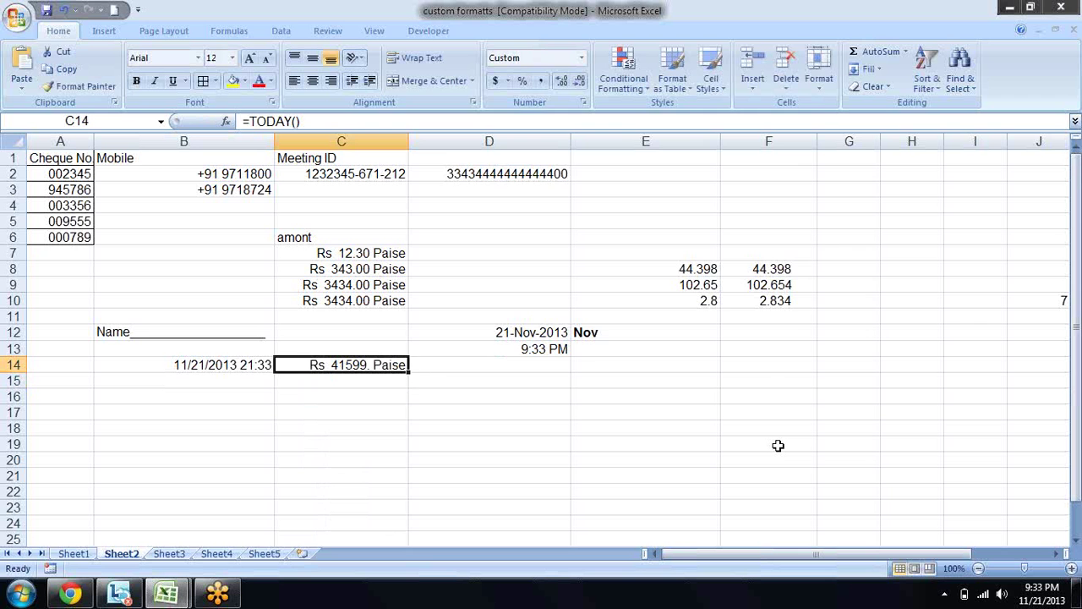
key(ctrl+1)
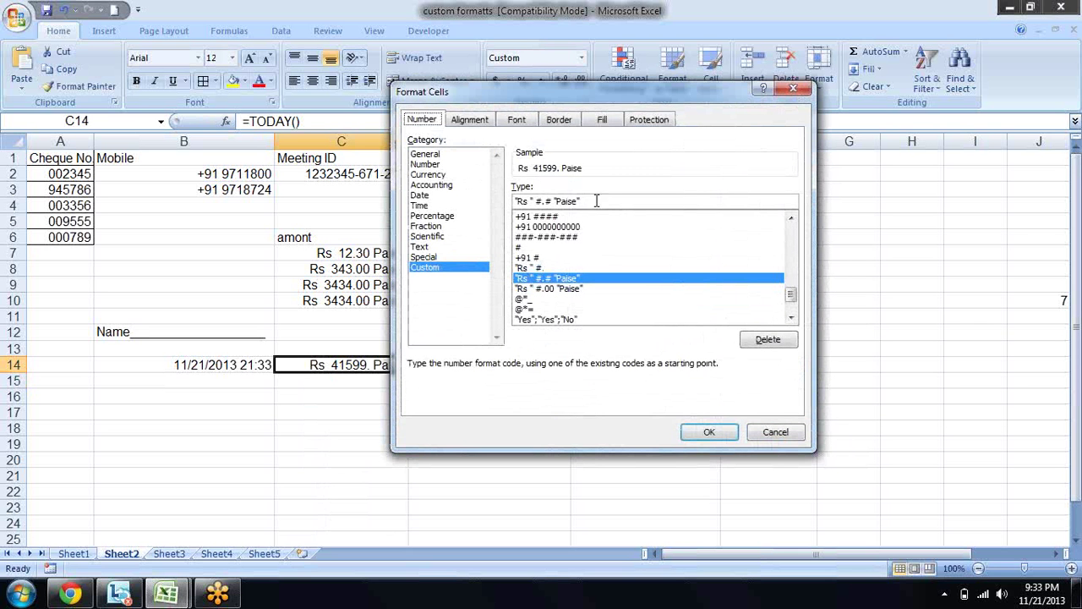
drag(598, 197, 418, 205)
key(BackSpace)
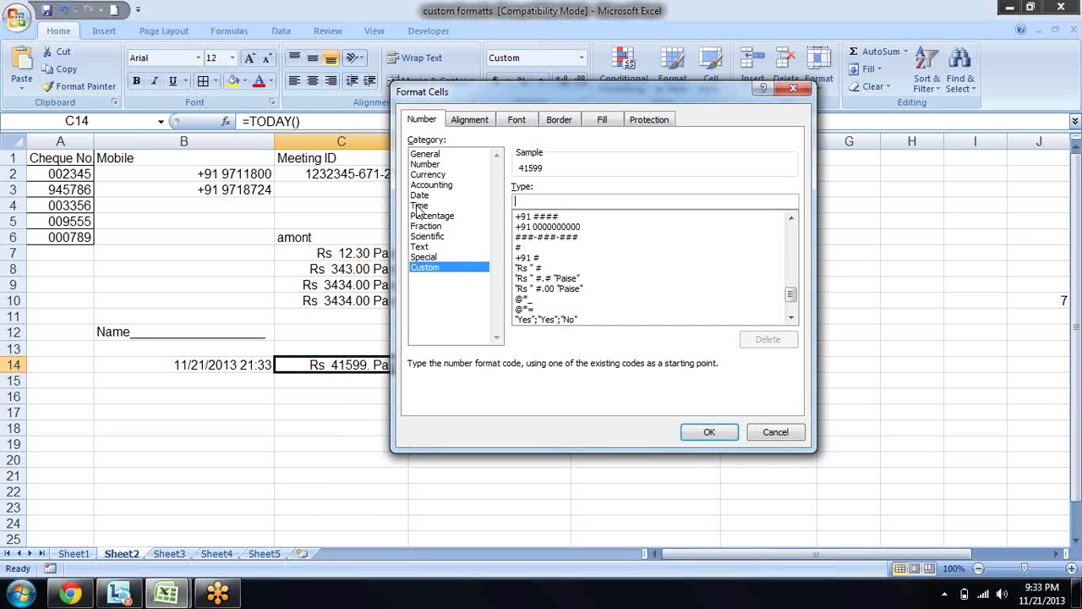
key(Return)
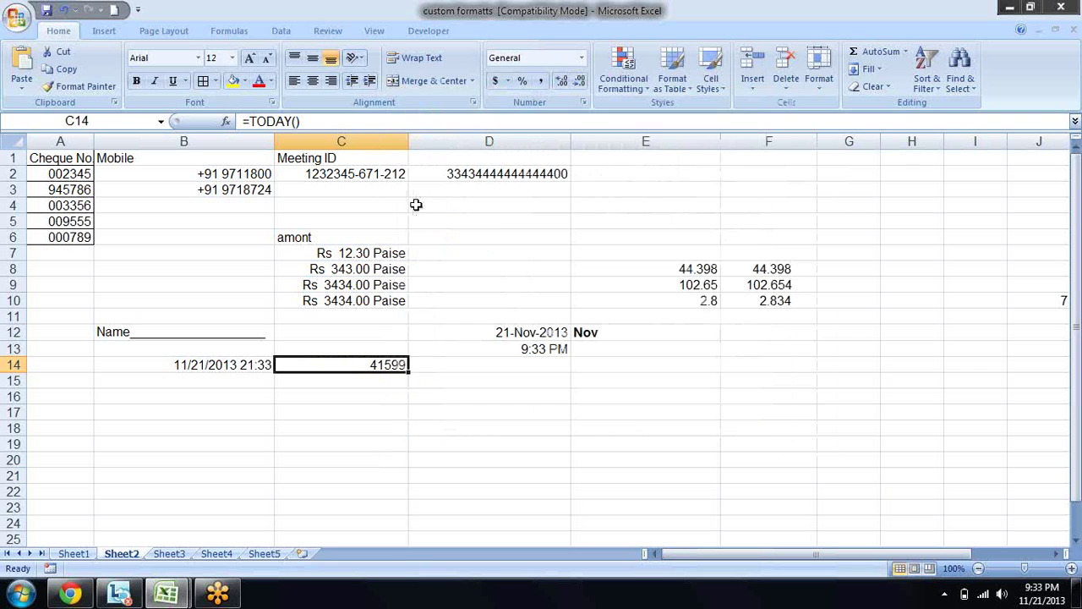
key(ctrl+z)
Try B14's NOW value as date, two-decimal number and general, then restore its date-time display
key(Left)
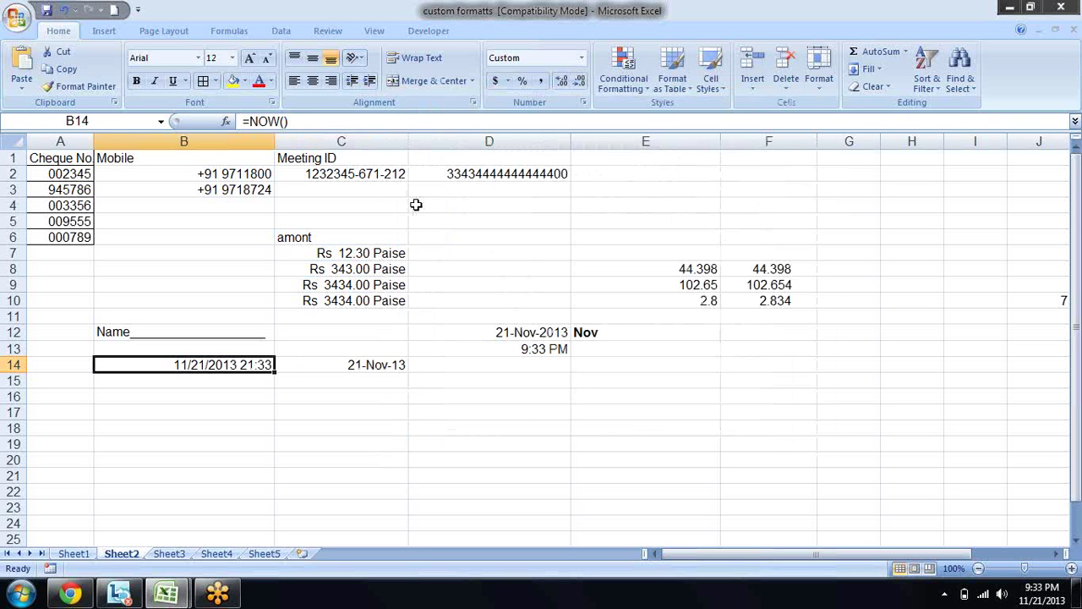
key(ctrl+shift+3)
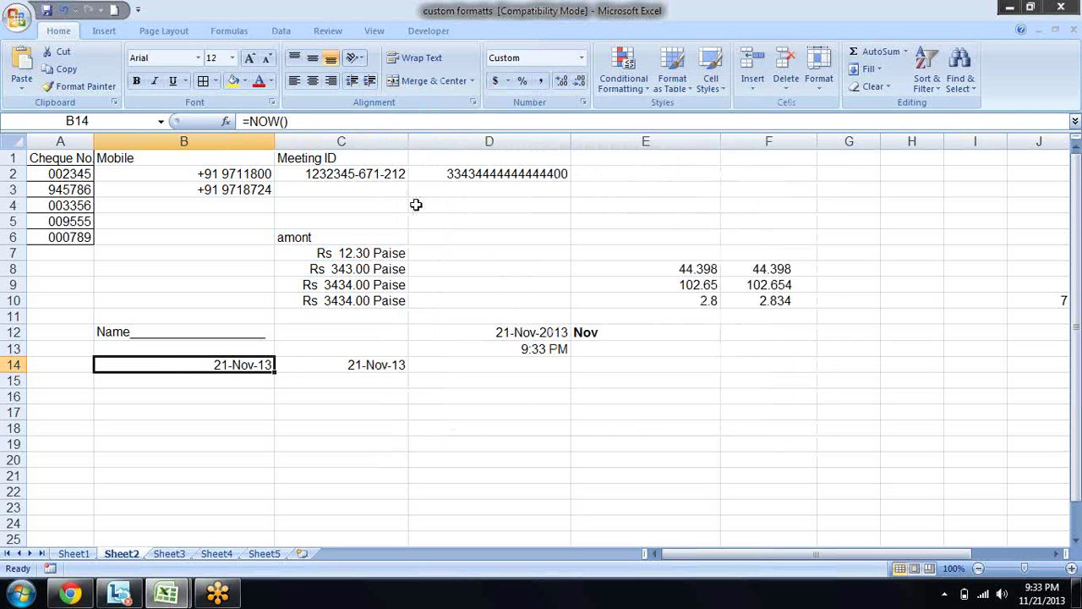
key(ctrl+shift+1)
key(ctrl+shift+grave)
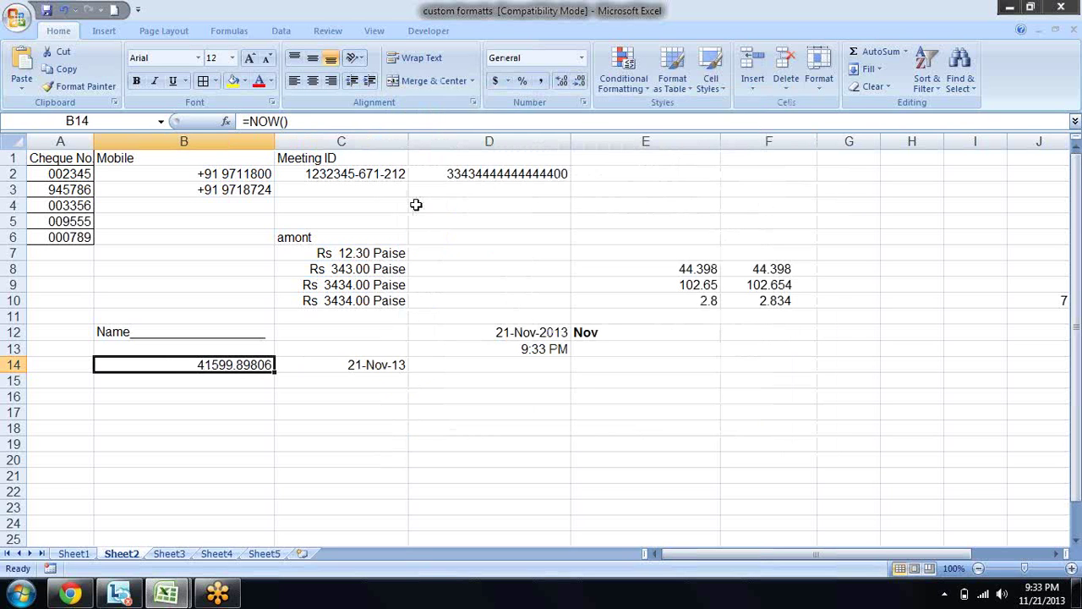
key(ctrl+shift+1)
key(ctrl+shift+3)
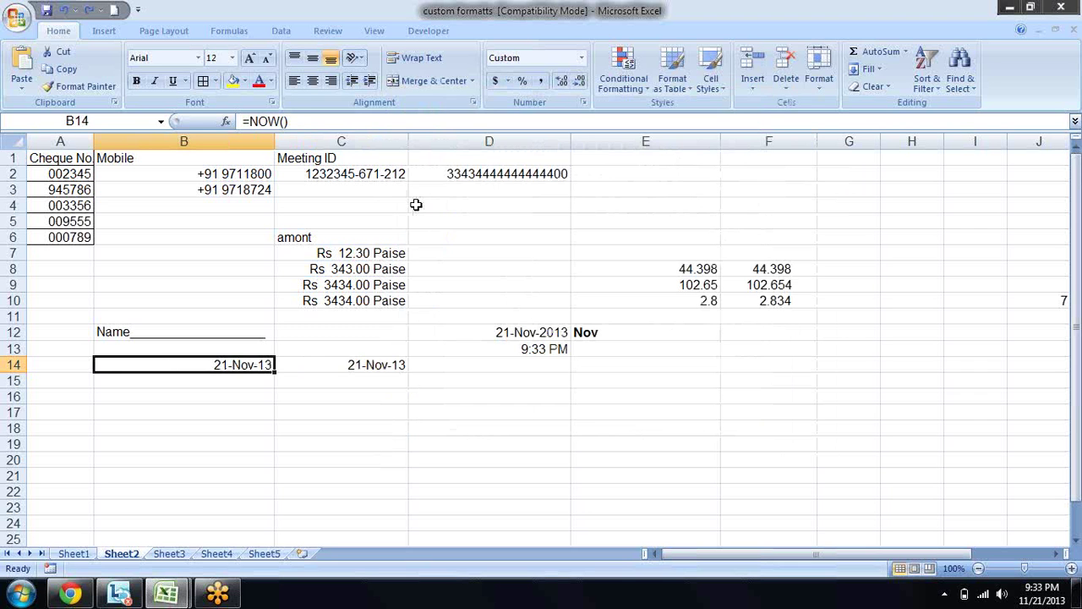
key(Down)
key(Down)
key(Up)
key(Up)
key(ctrl+z)
key(ctrl+z)
key(ctrl+z)
key(Down)
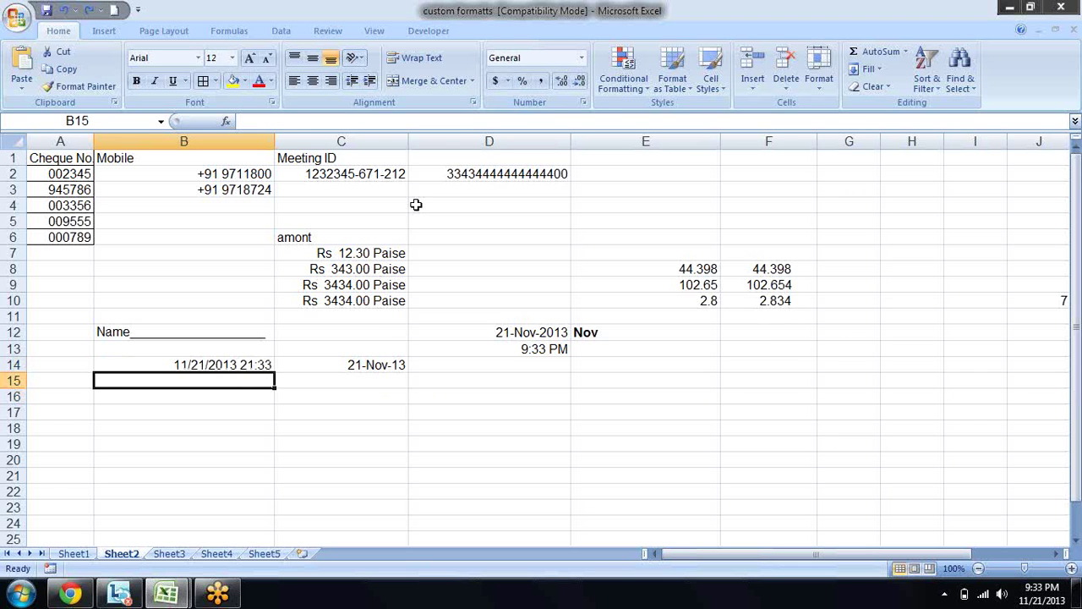
Copy the NOW and TODAY cells B14:C14 and move to B15
key(Up)
key(Down)
key(Up)
key(shift+Right)
key(ctrl+c)
key(ctrl+Down)
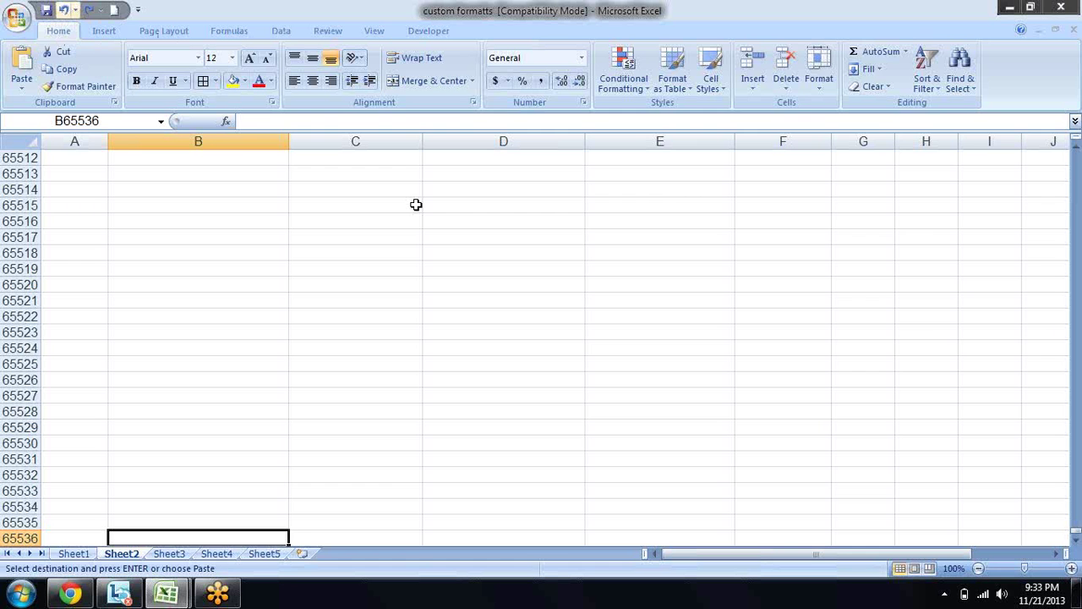
key(ctrl+Up)
key(Down)
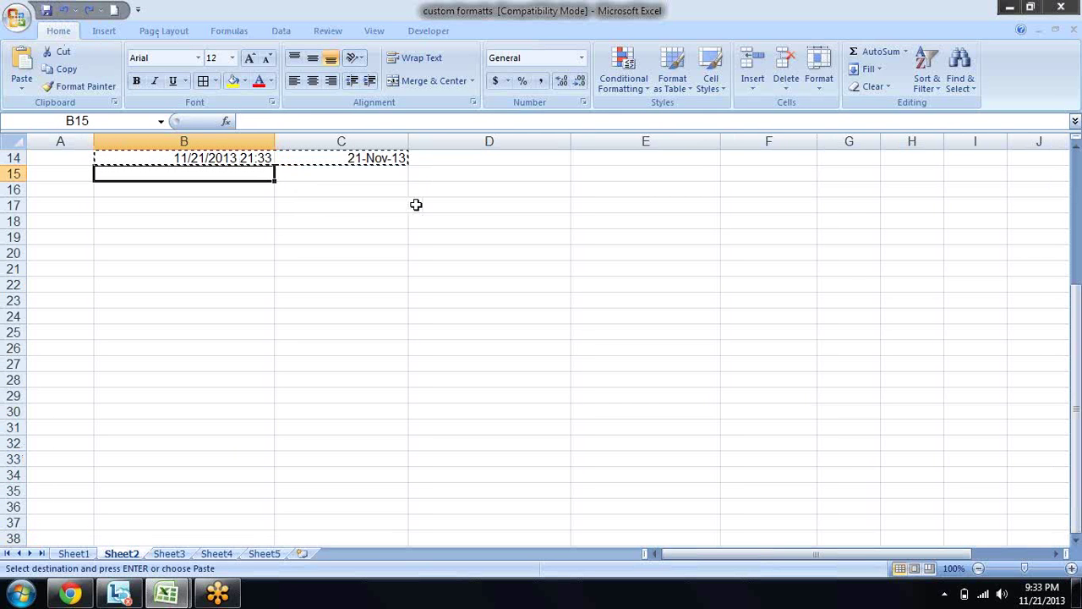
Paste the copied cells as values only into B15:C15, giving 41599.89827 and 41599
key(ctrl+alt+v)
key(v)
key(Return)
key(Escape)
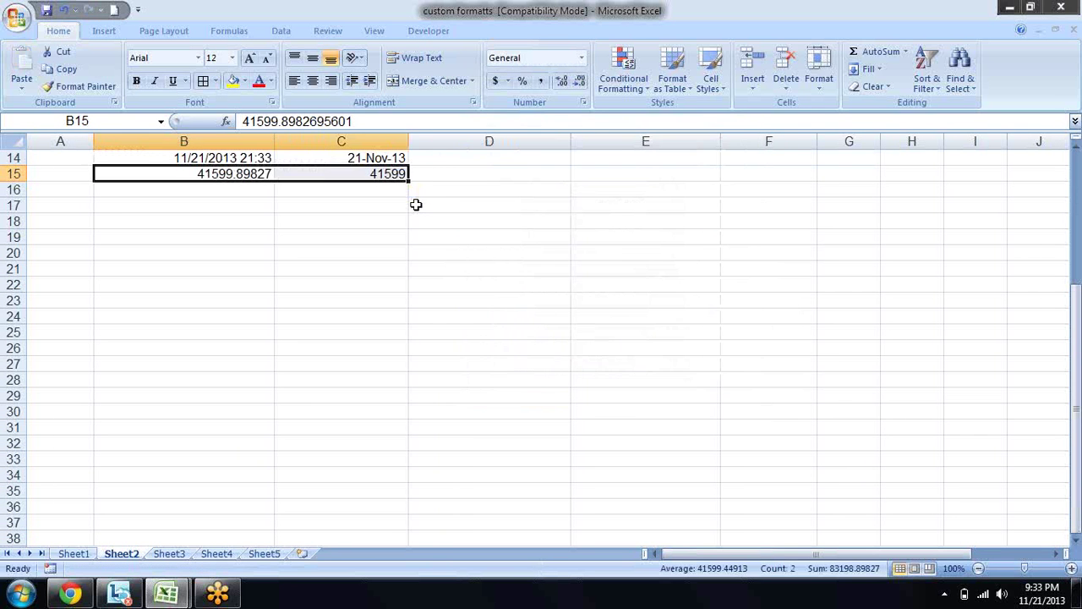
key(Up)
key(Up)
key(Up)
key(Up)
key(Down)
key(Down)
key(Down)
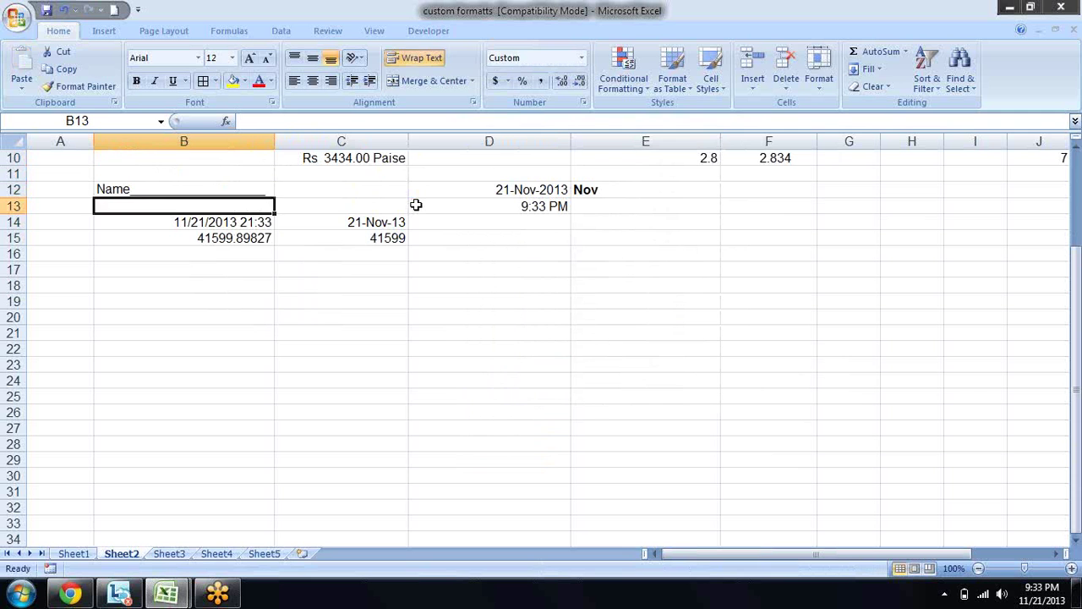
key(Down)
key(Down)
key(Down)
key(Right)
key(Right)
key(Up)
key(Left)
key(Left)
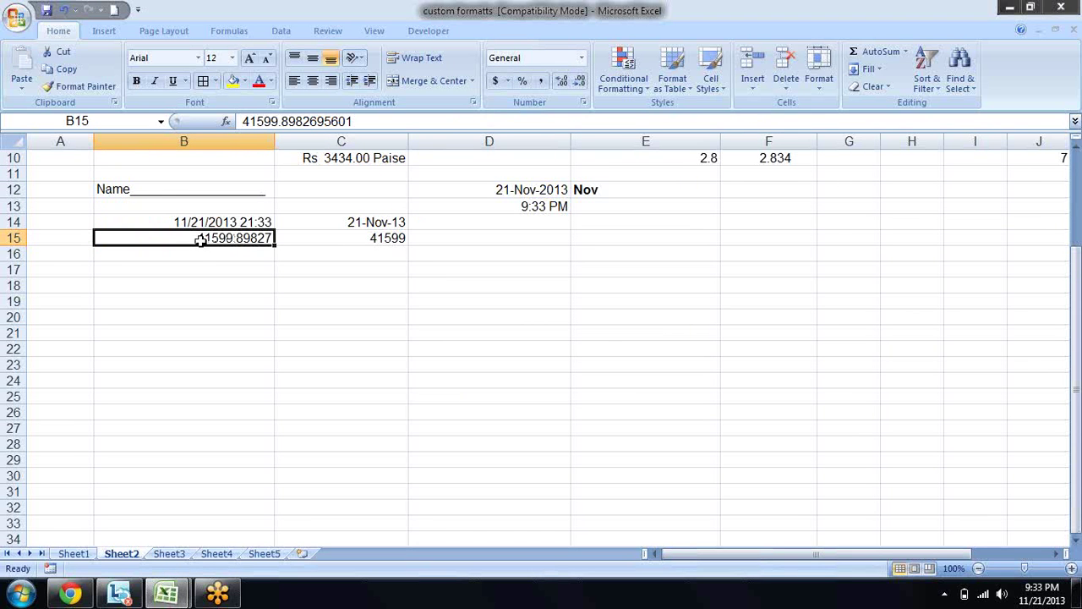
key(Right)
key(Right)
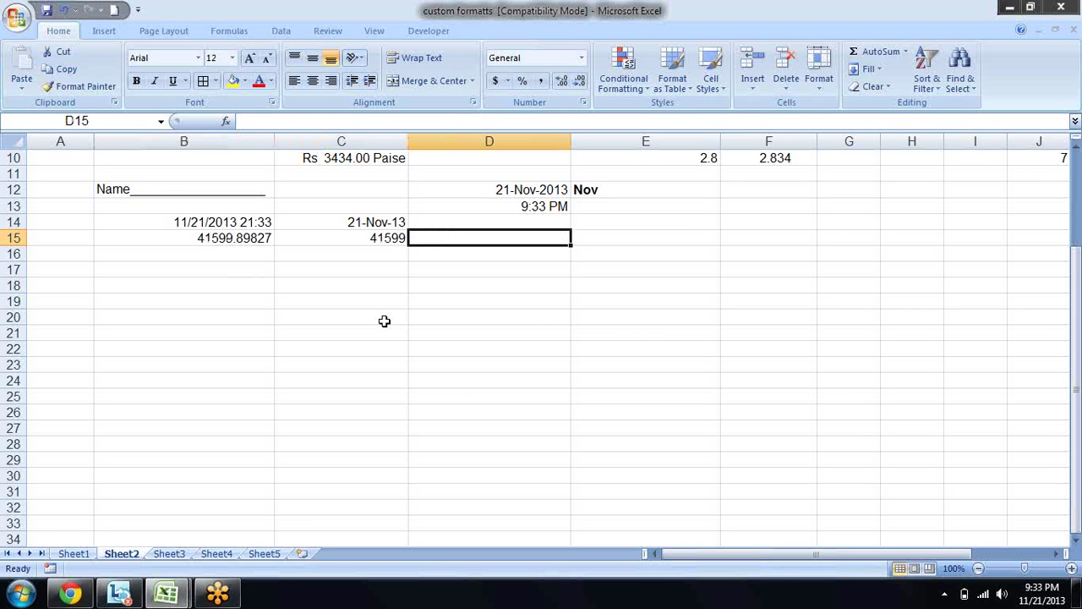
Calculate =B15-C15 in D15, show it in Time format, then delete it
text(=)
key(Left)
key(Left)
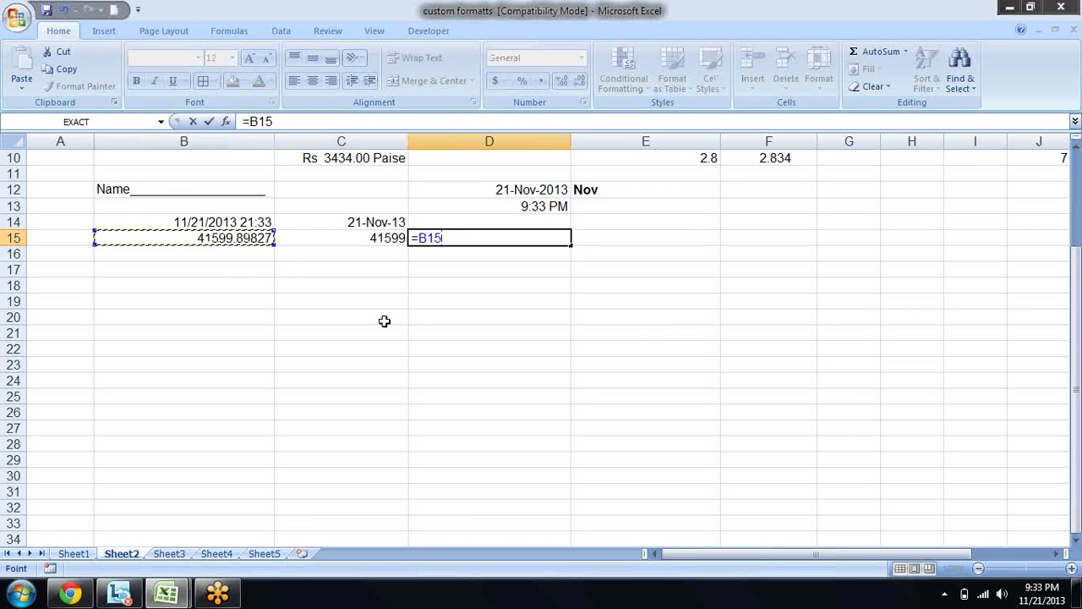
text(-)
key(Left)
key(Return)
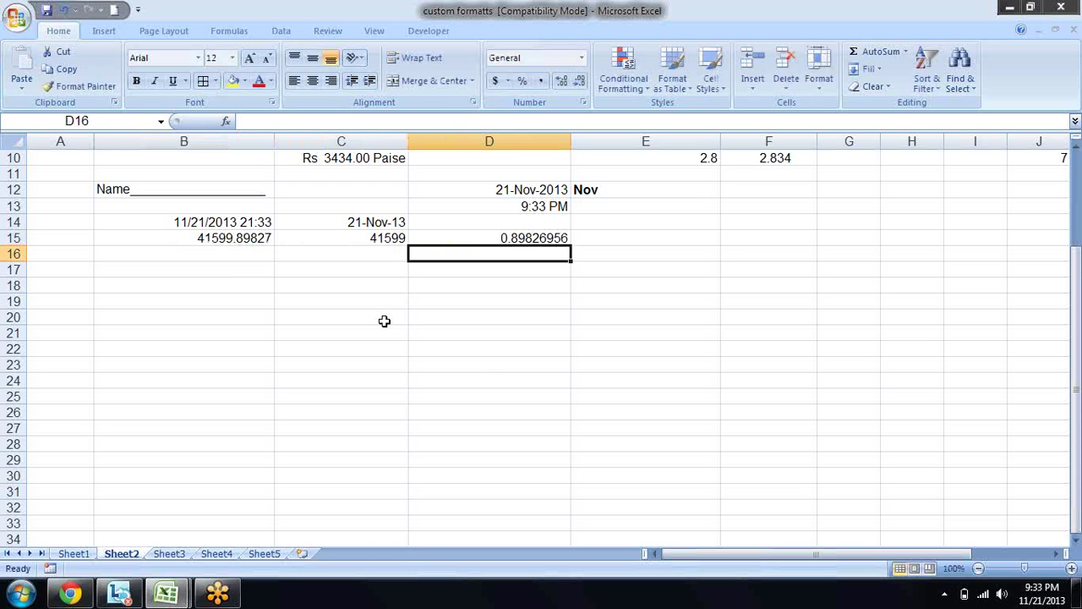
key(Up)
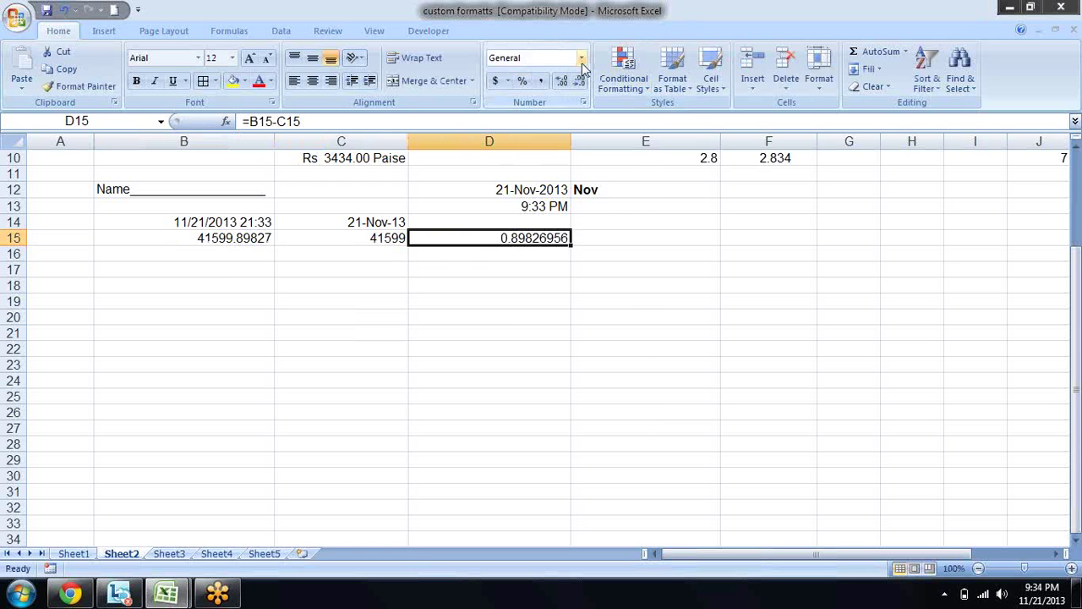
click(581, 60)
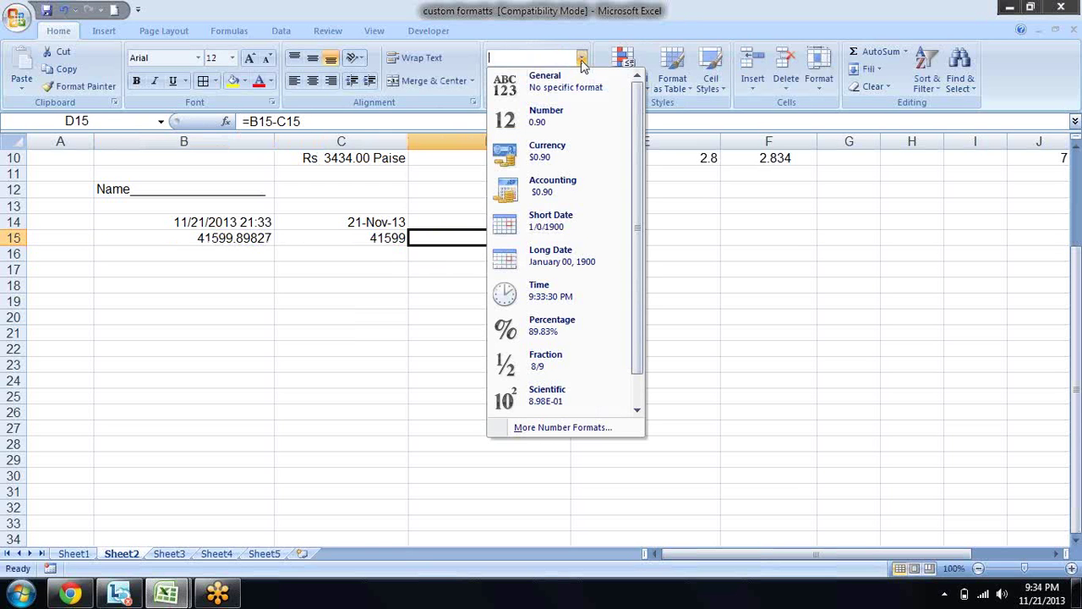
click(569, 290)
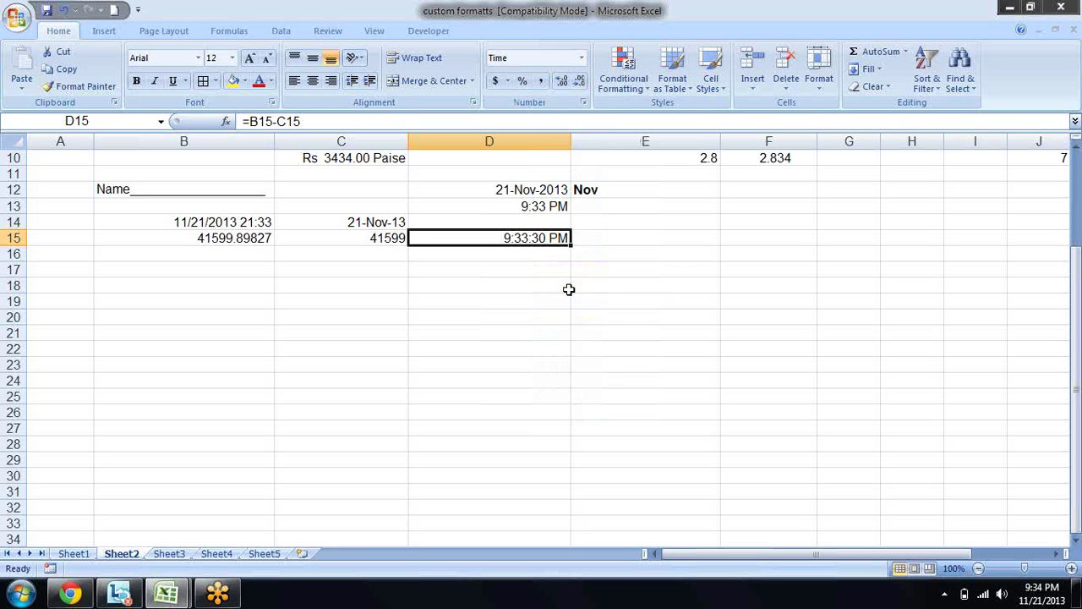
key(Delete)
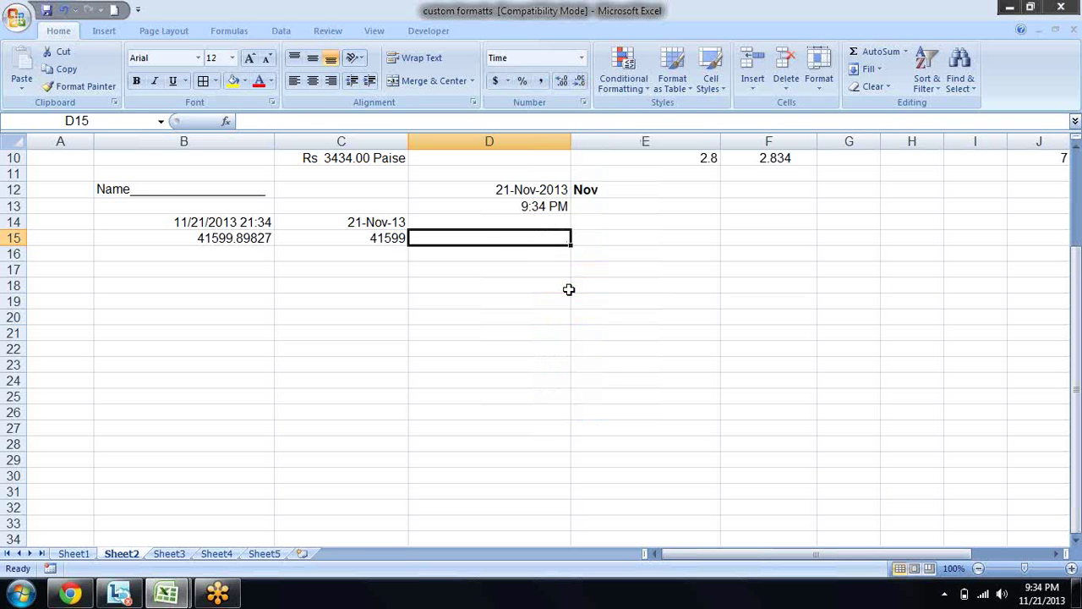
Convert D13's NOW()-TODAY() formula to its fixed value 9:34:08 PM with Paste Special Values
key(Up)
key(Up)
key(Up)
key(Up)
key(Up)
key(Up)
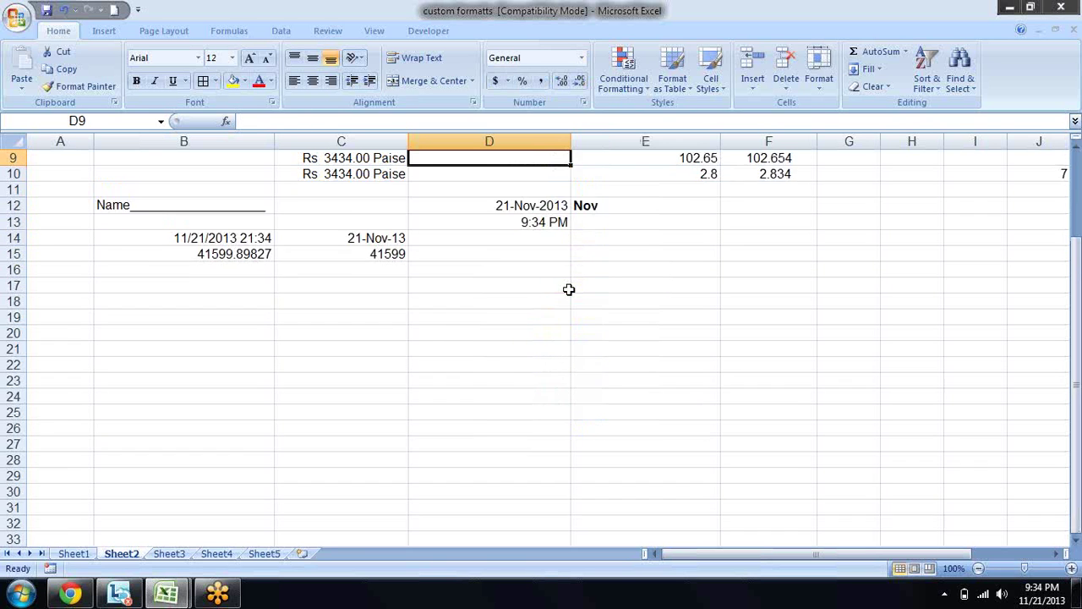
key(Up)
key(Down)
key(Down)
key(Down)
key(Down)
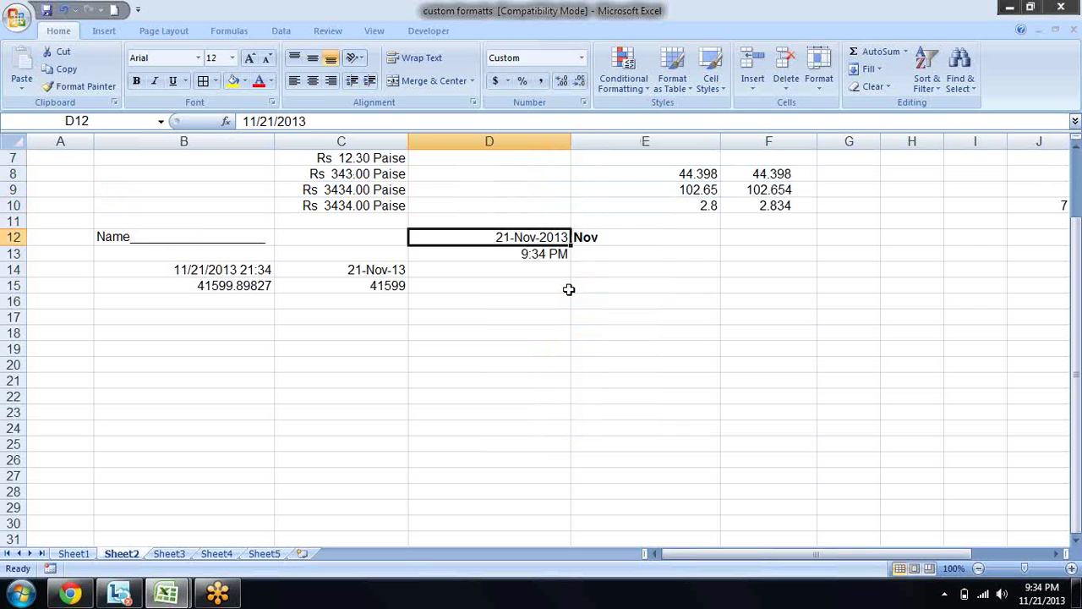
key(Down)
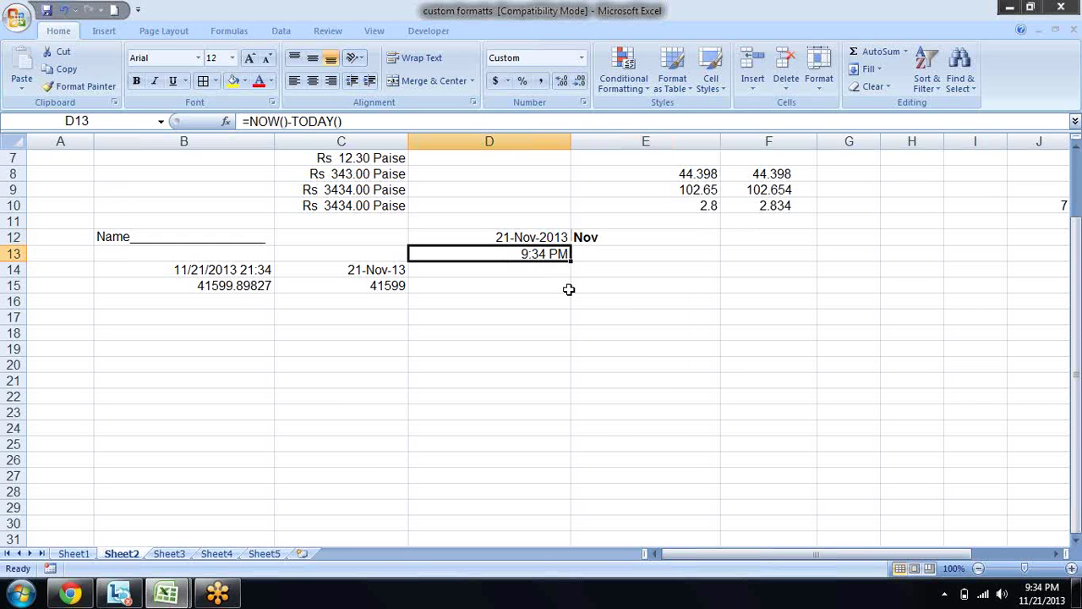
key(ctrl+c)
key(ctrl+alt+v)
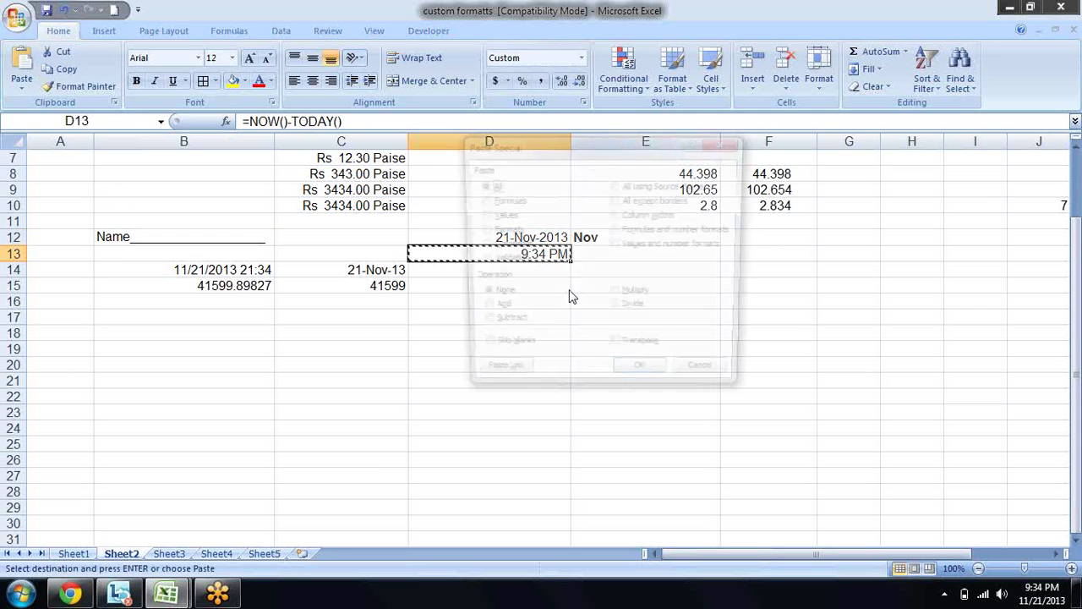
key(v)
key(Return)
key(Escape)
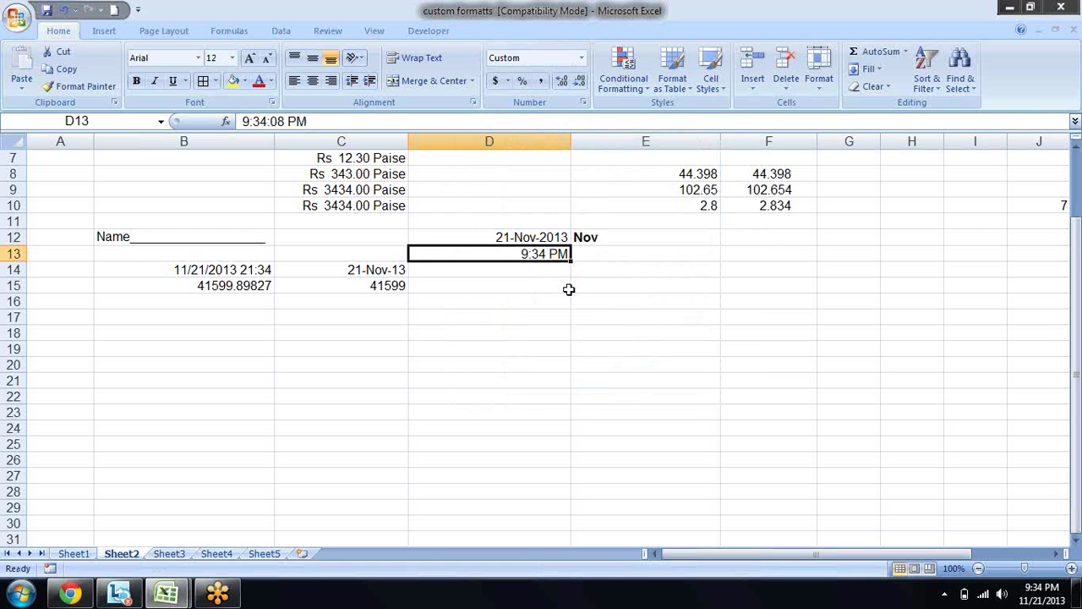
key(Right)
Enter =TEXT(D13,"hh") in E13 to show the hour only
text(=)
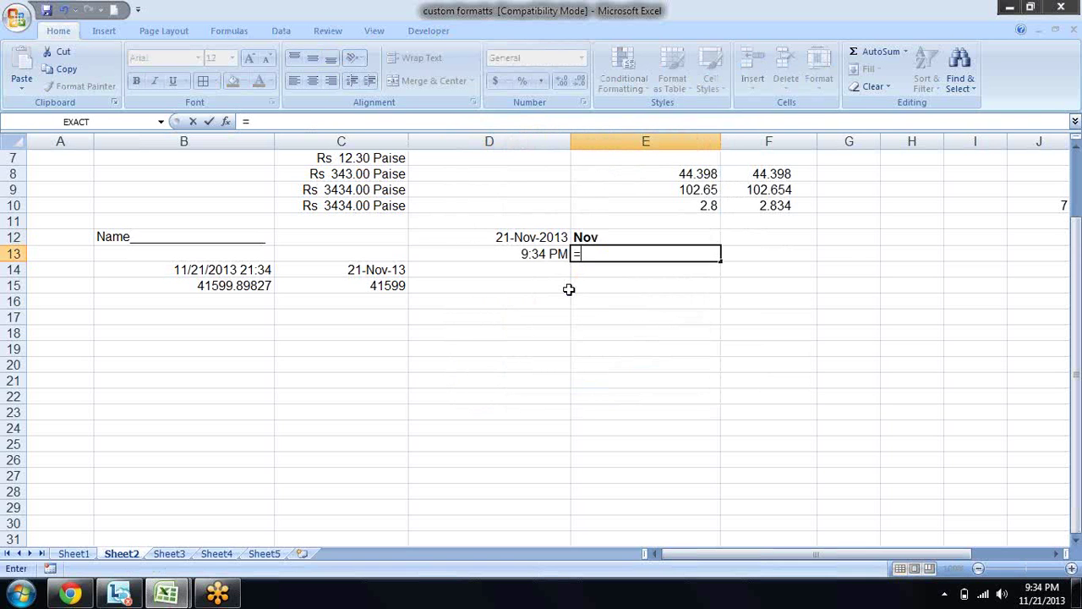
text(te)
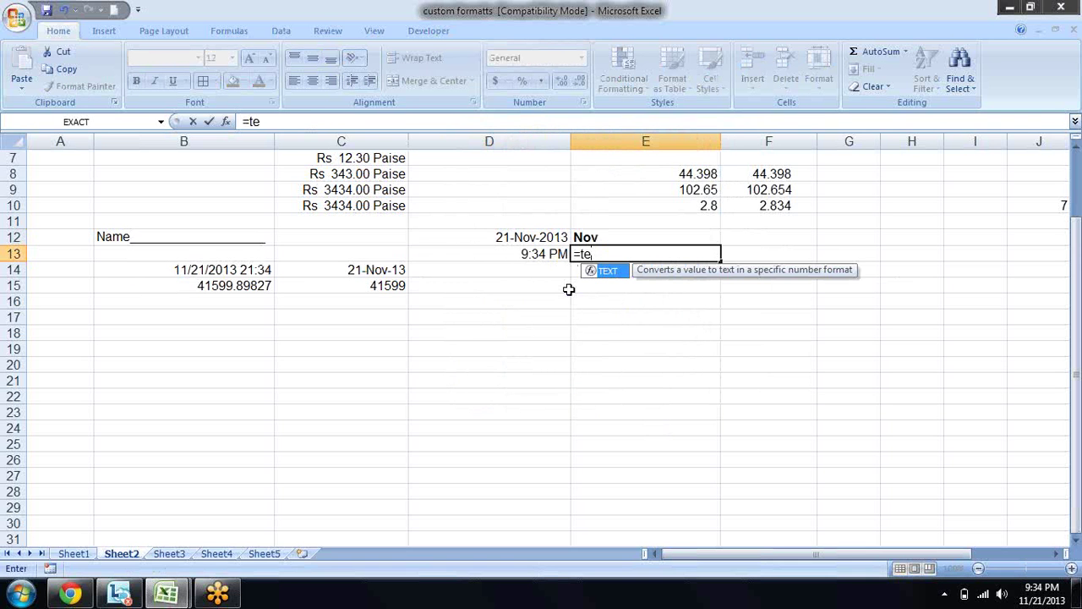
key(Tab)
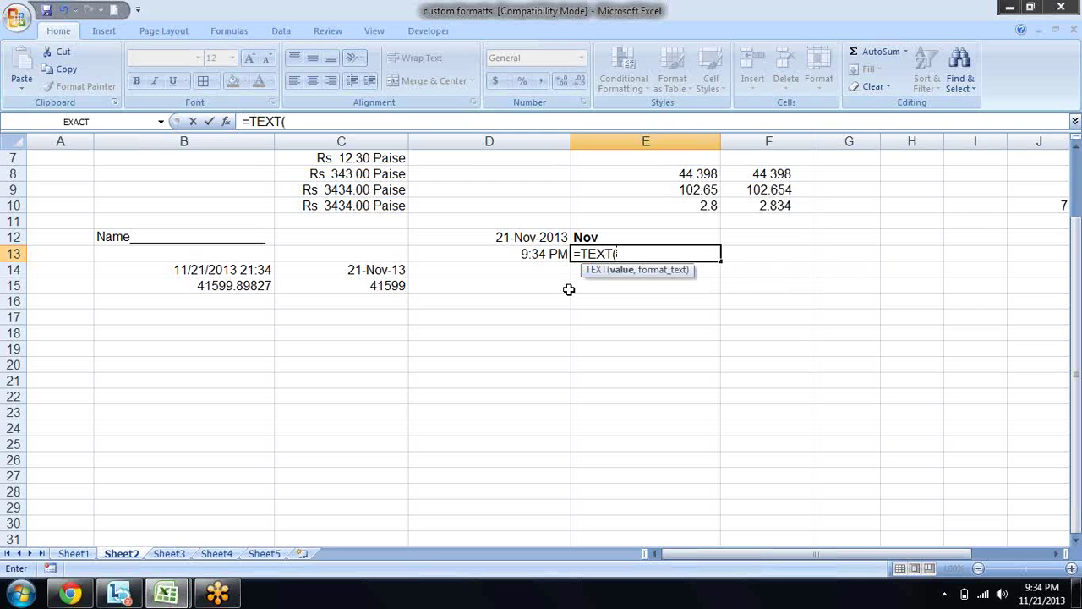
key(Left)
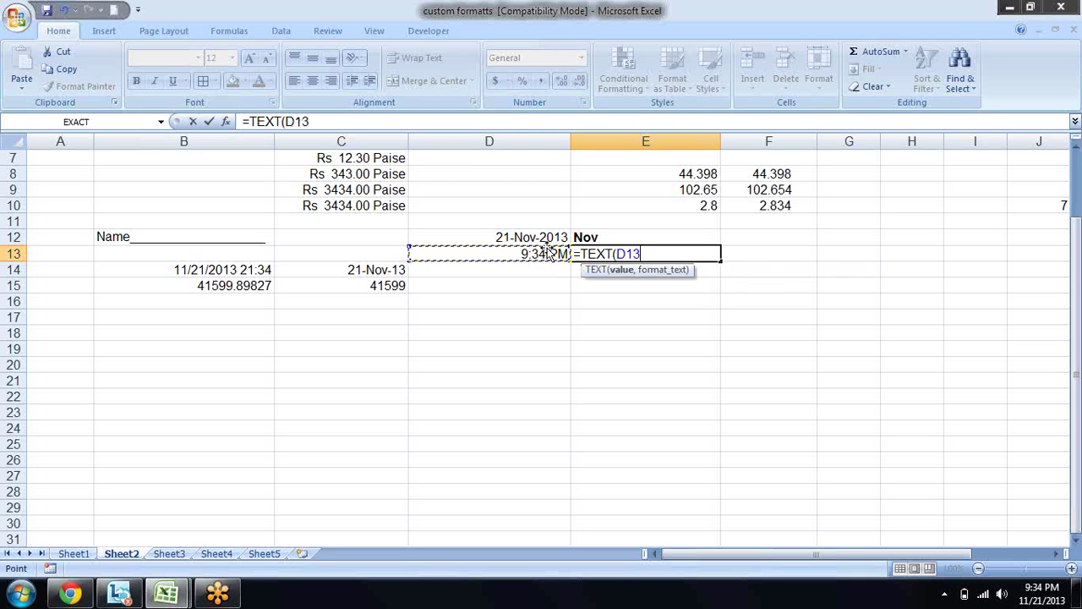
text(,)
text(")
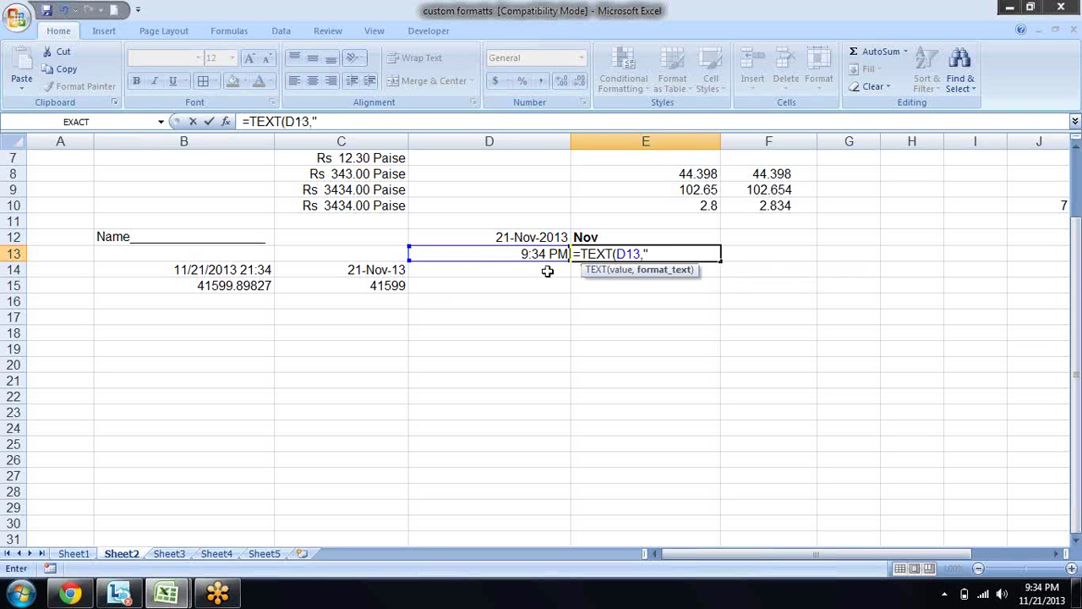
text(hh)
text("))
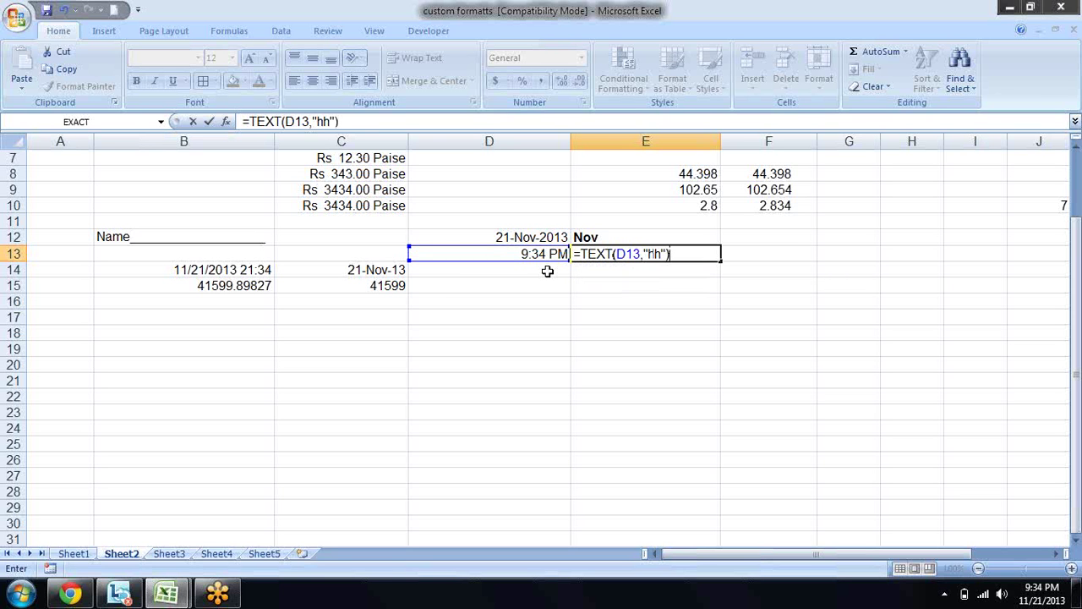
key(Return)
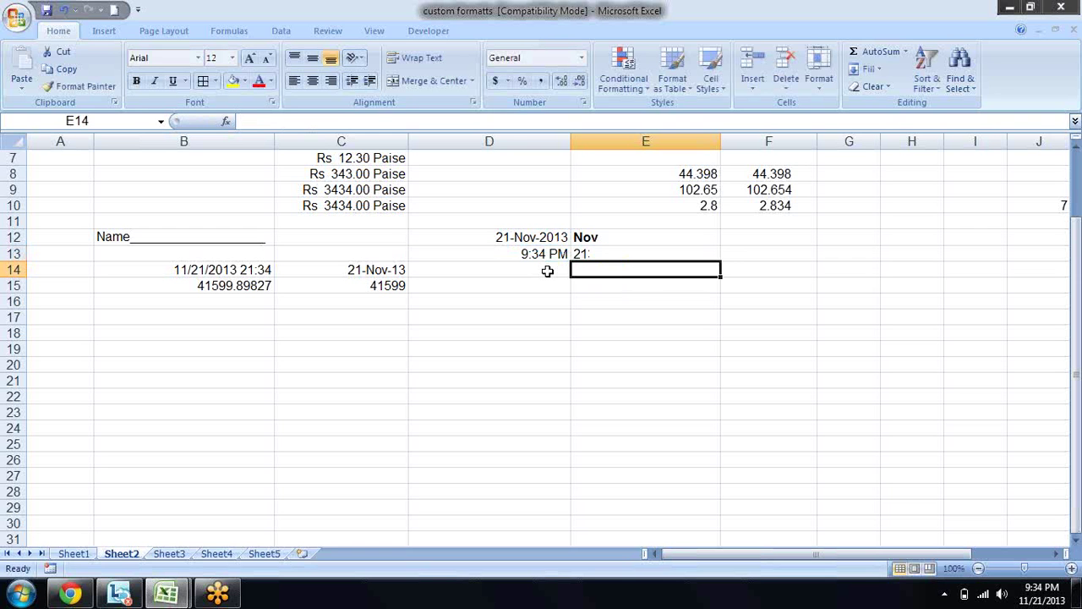
Change E13's format code to "hh Am/pm"
key(Up)
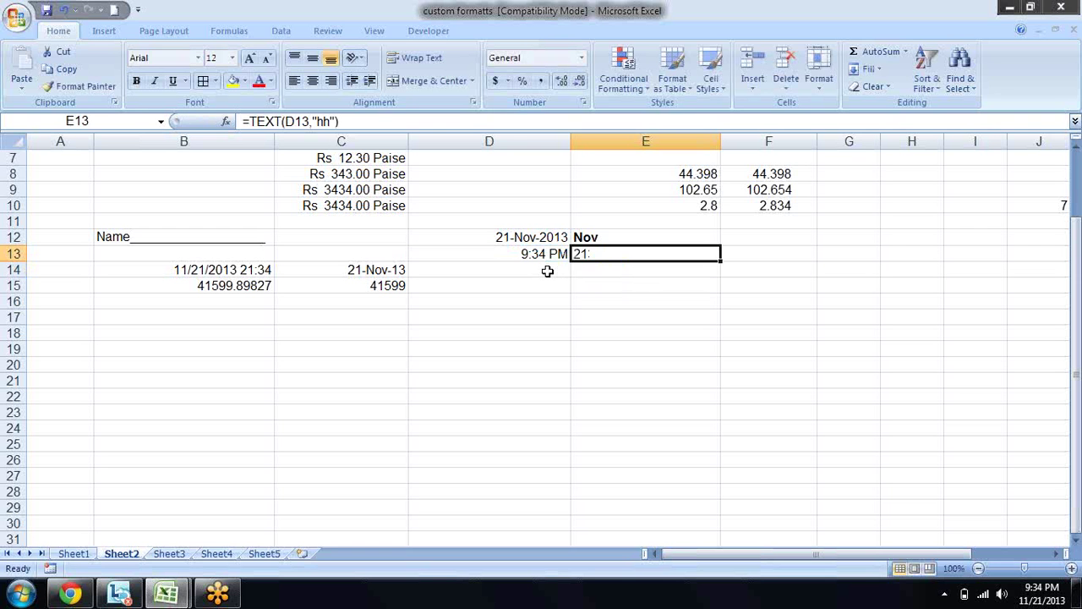
key(F2)
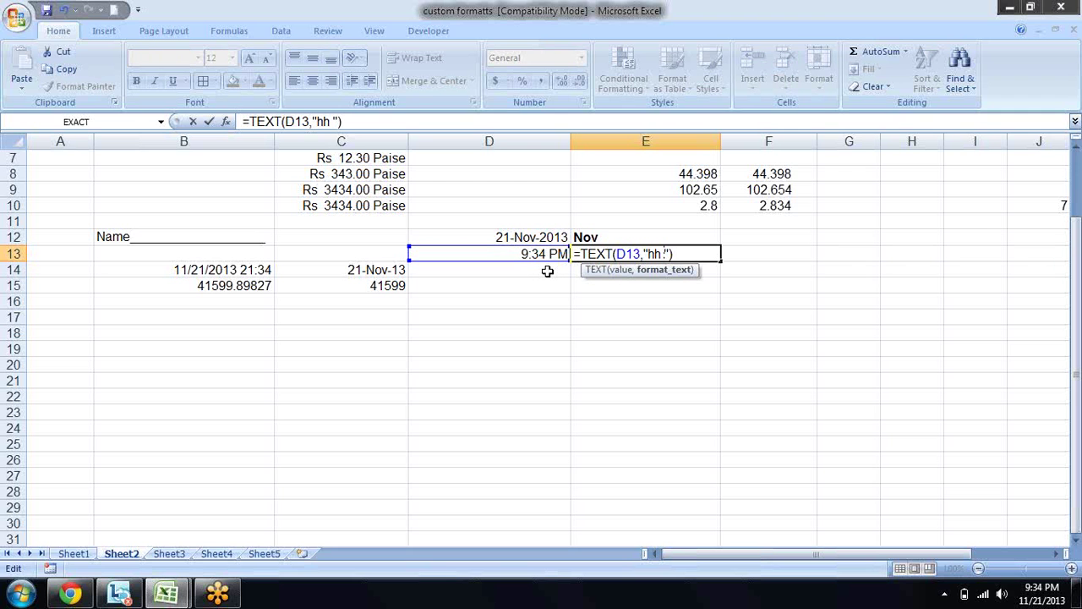
text(Am)
text(.)
key(BackSpace)
text(/pm)
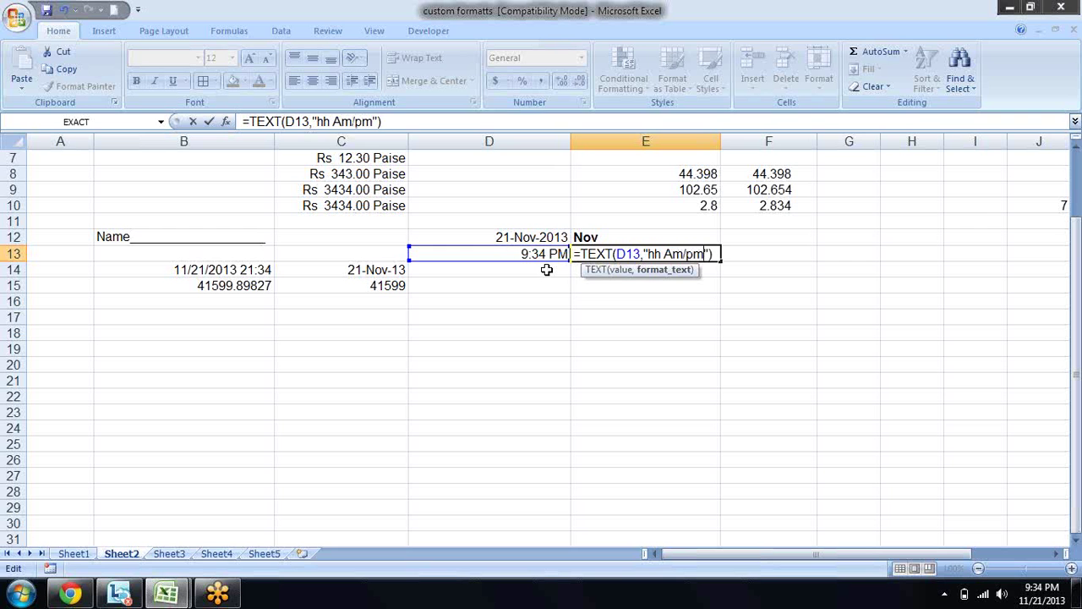
key(Return)
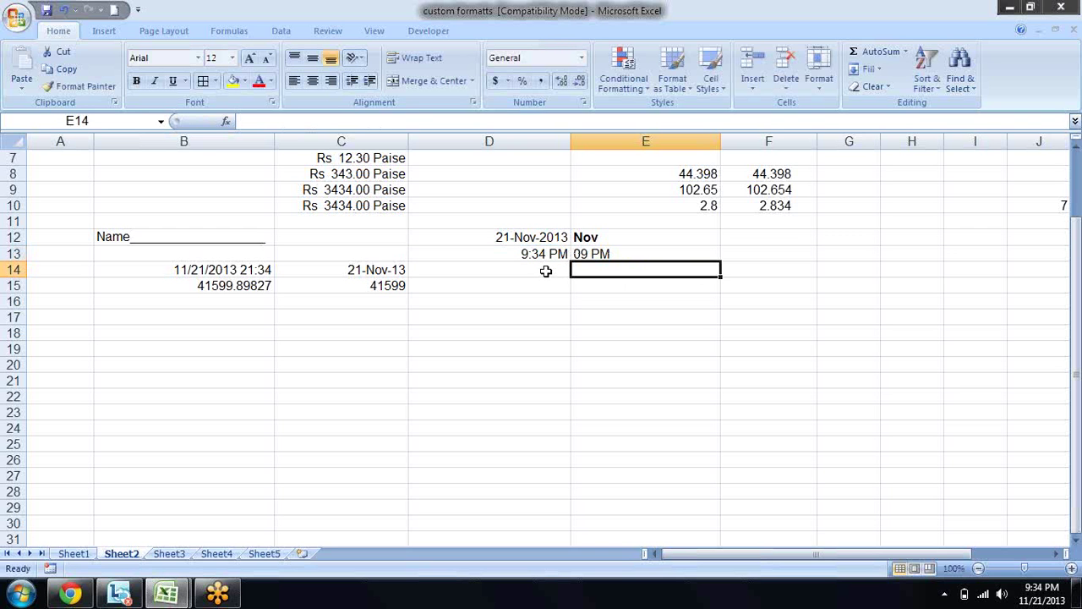
Extend E13's format code with minutes and seconds to "hh:mm:ss Am/pm"
key(Up)
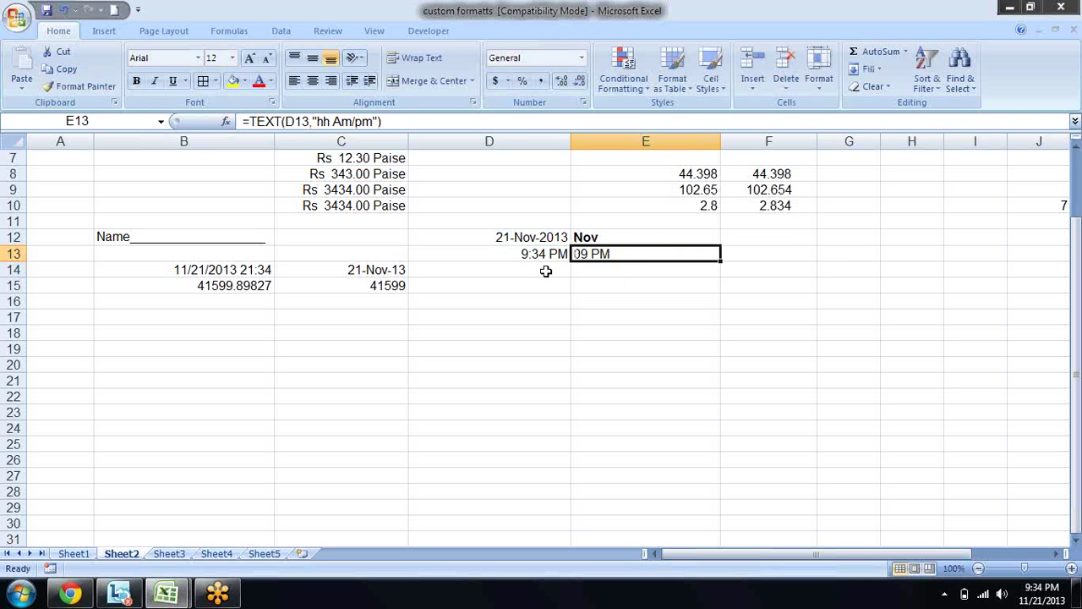
key(F2)
key(Left)
key(Left)
key(Left)
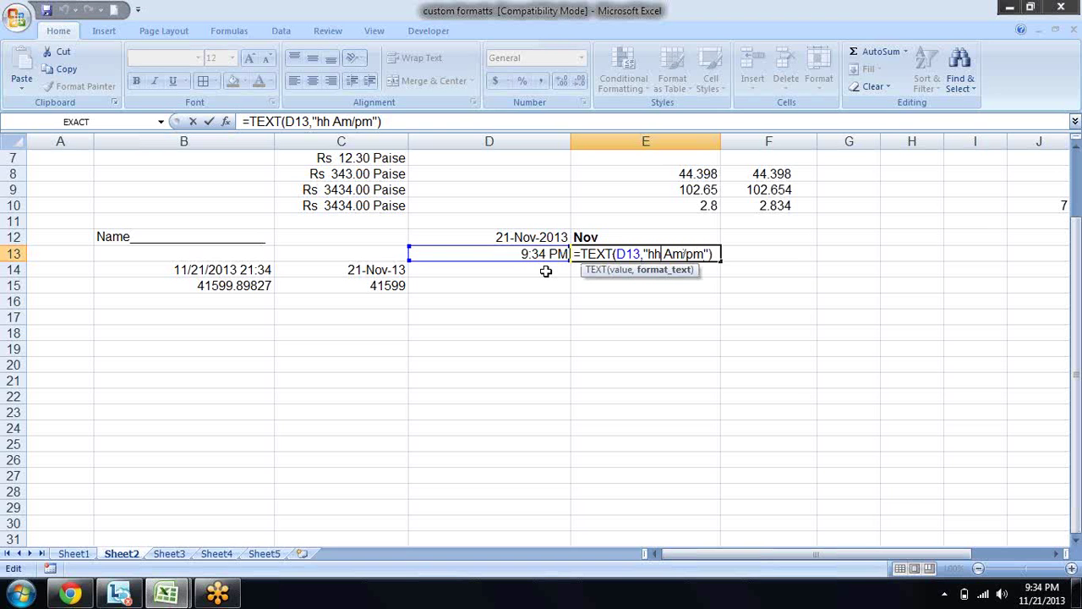
text(:mm)
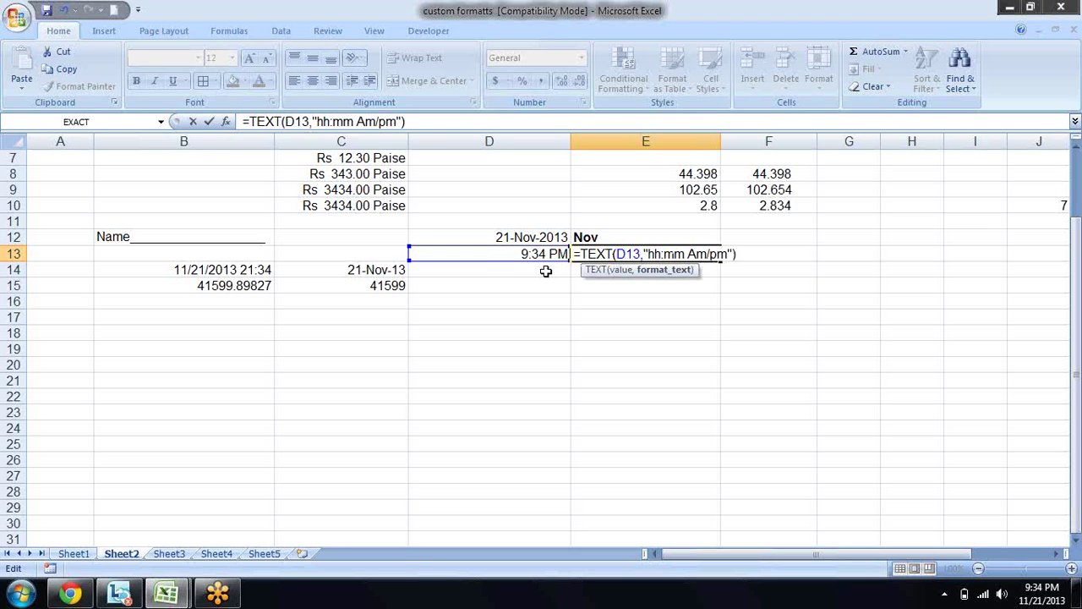
key(Return)
key(Up)
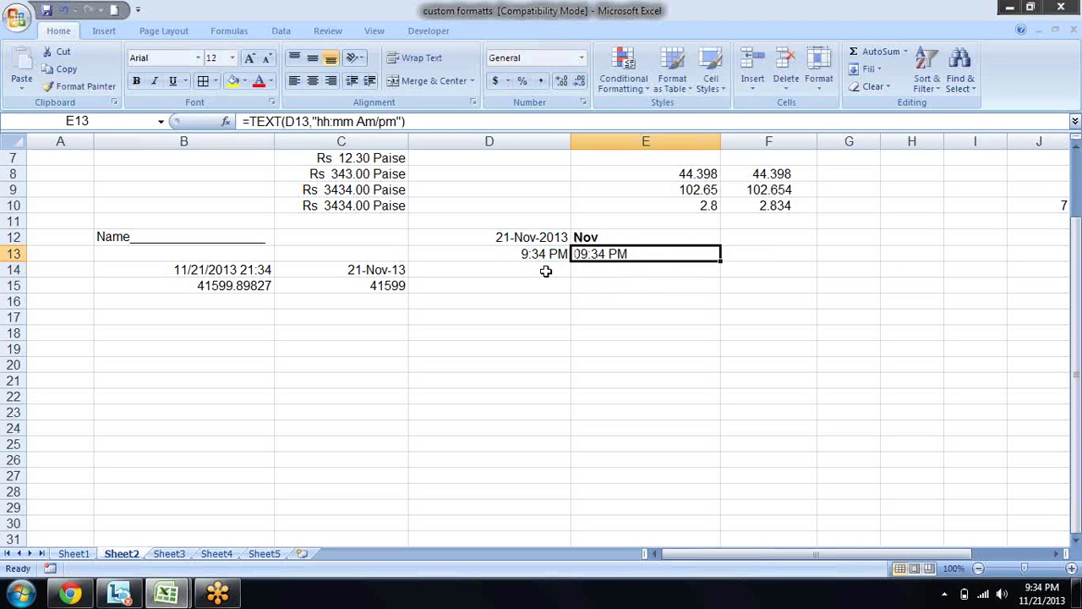
key(F2)
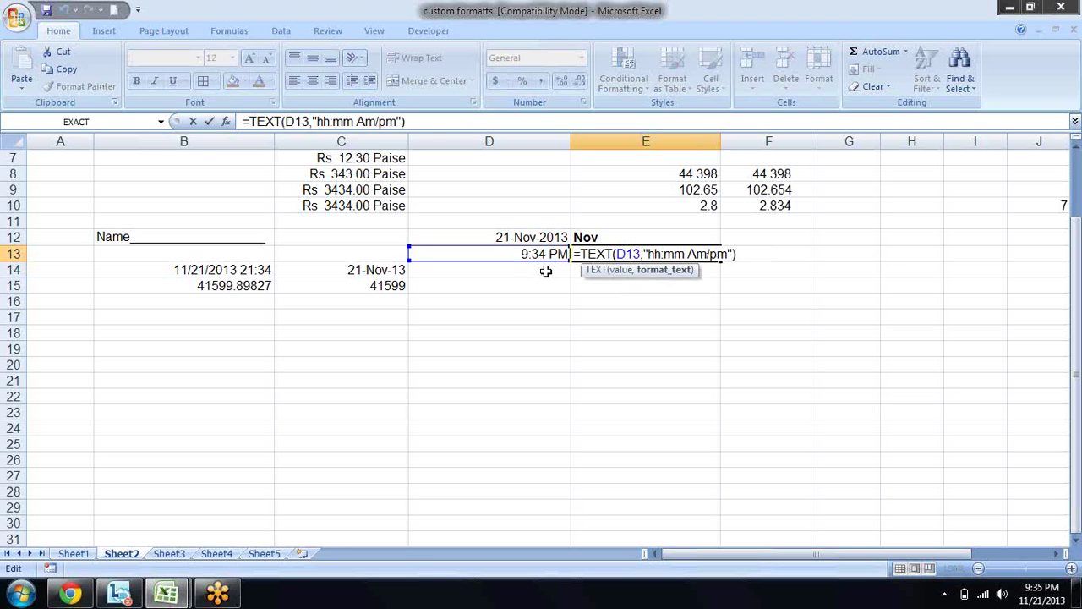
text(:ss)
key(Return)
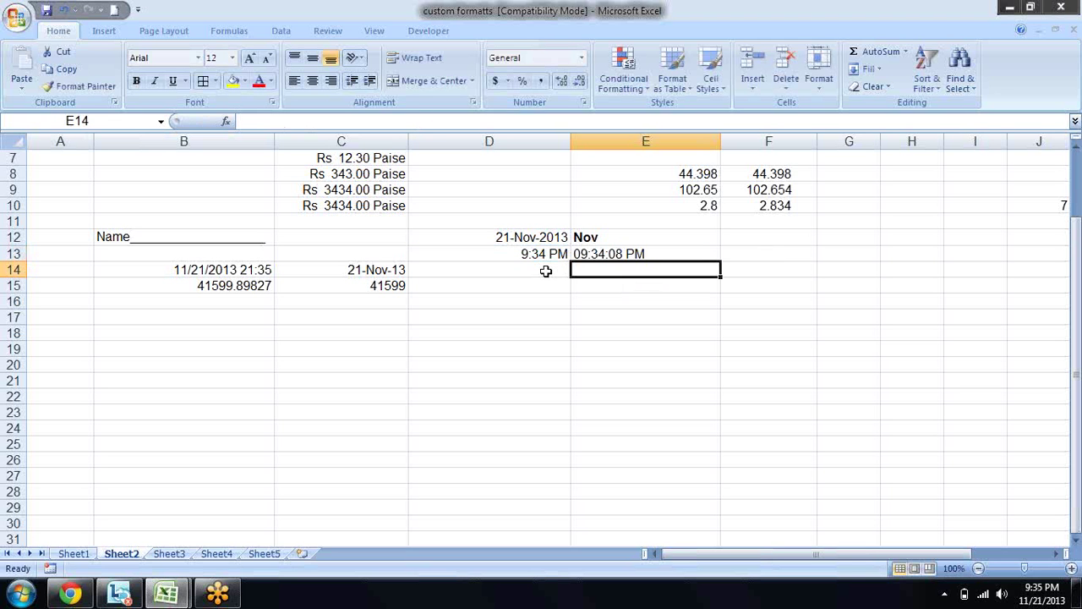
Try adding hundredths as ":00" to E13's code, then remove the extra colon
key(Up)
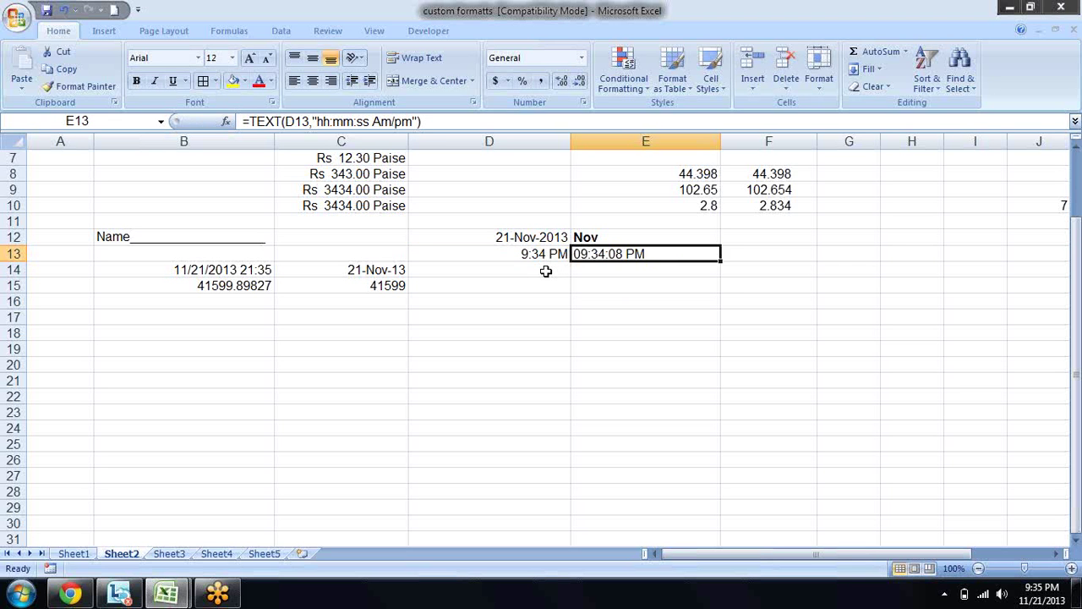
key(F2)
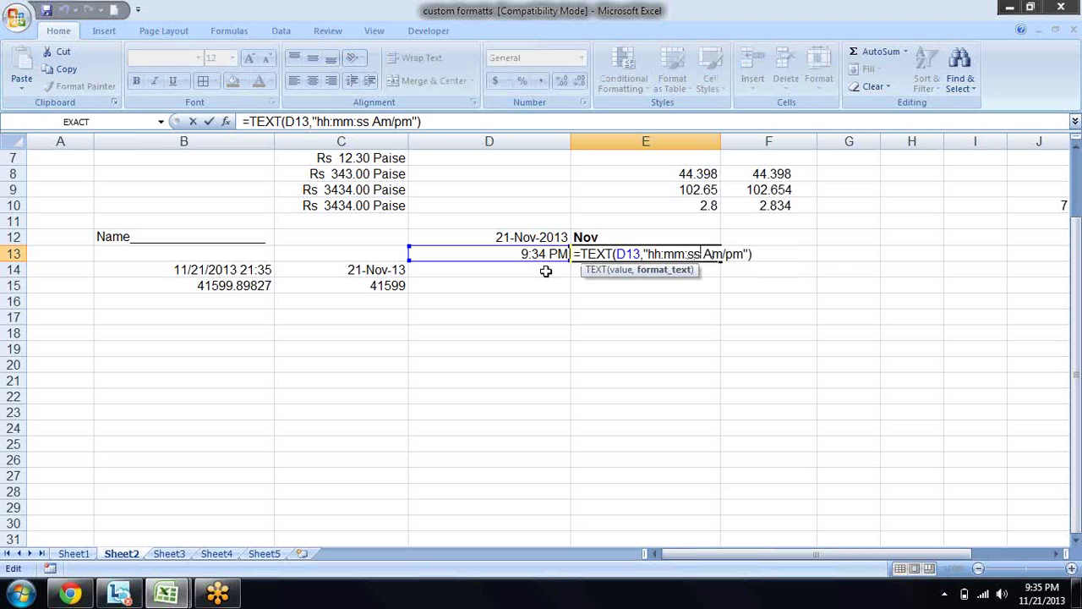
text(:)
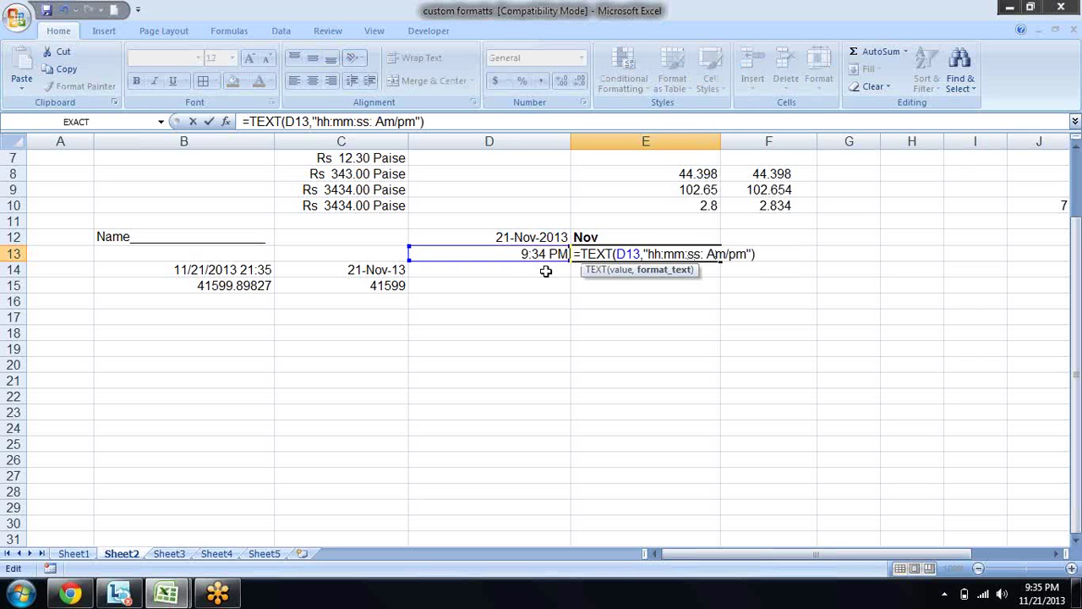
text(00)
key(Return)
key(Up)
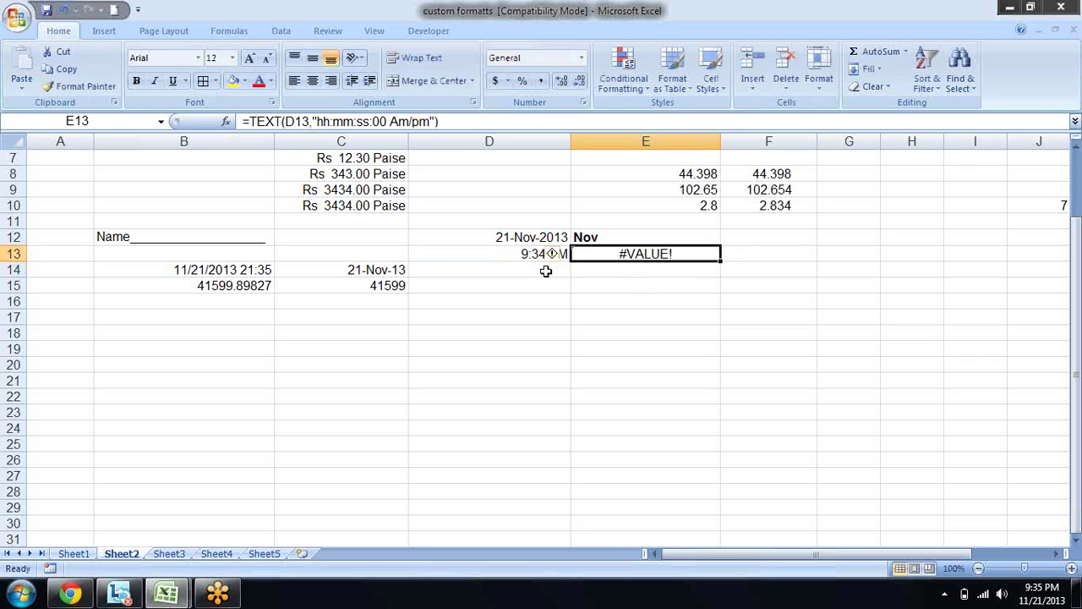
key(F2)
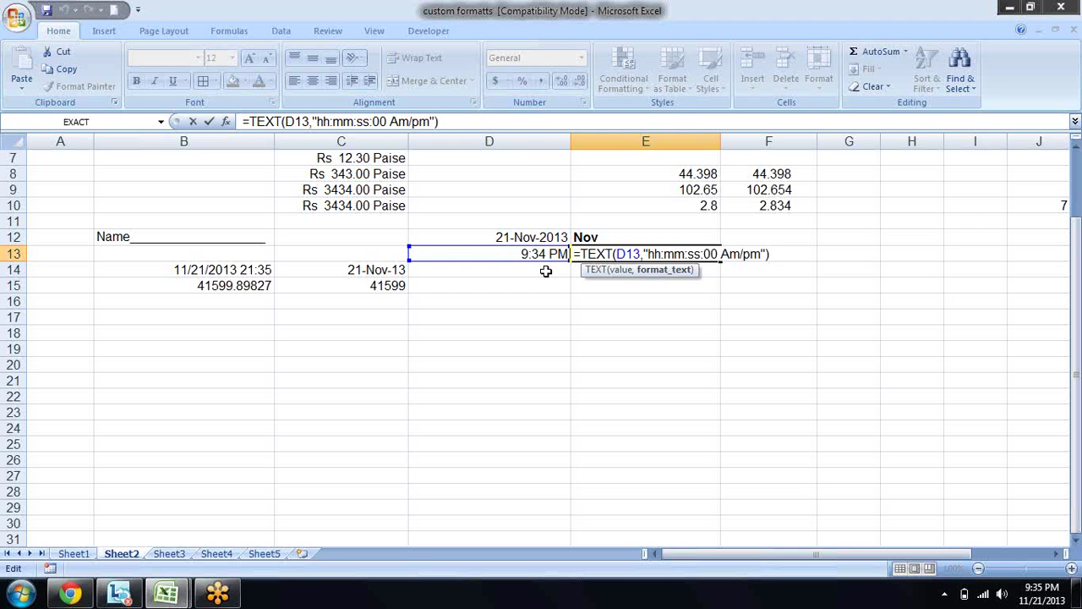
key(BackSpace)
Check the help page, then change E13's code to "hh:mm:ss.00 Am/pm"
key(alt+Tab)
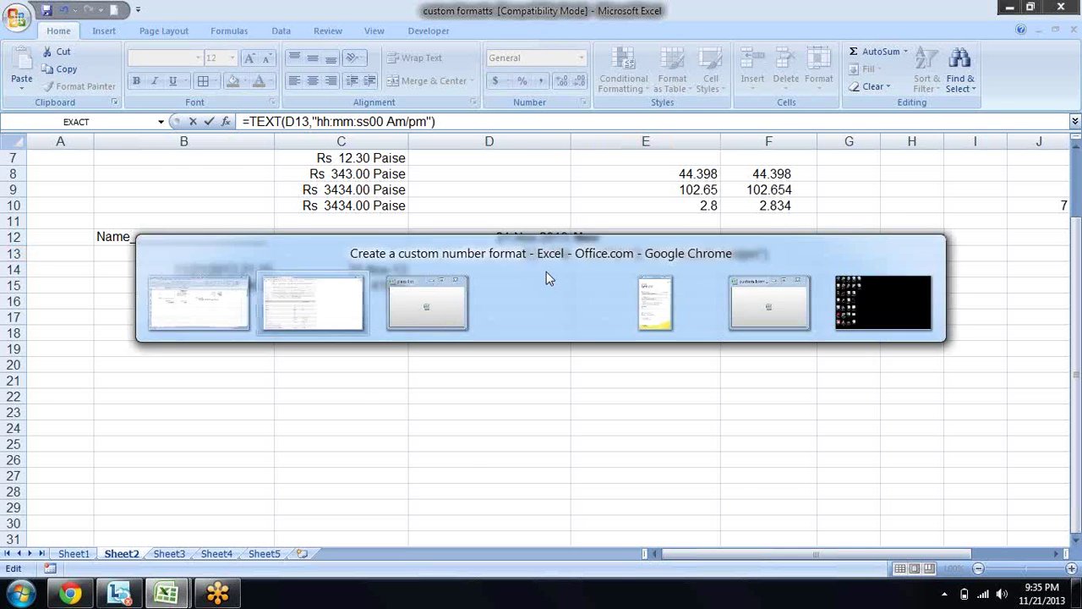
scroll(546, 278, down, 1)
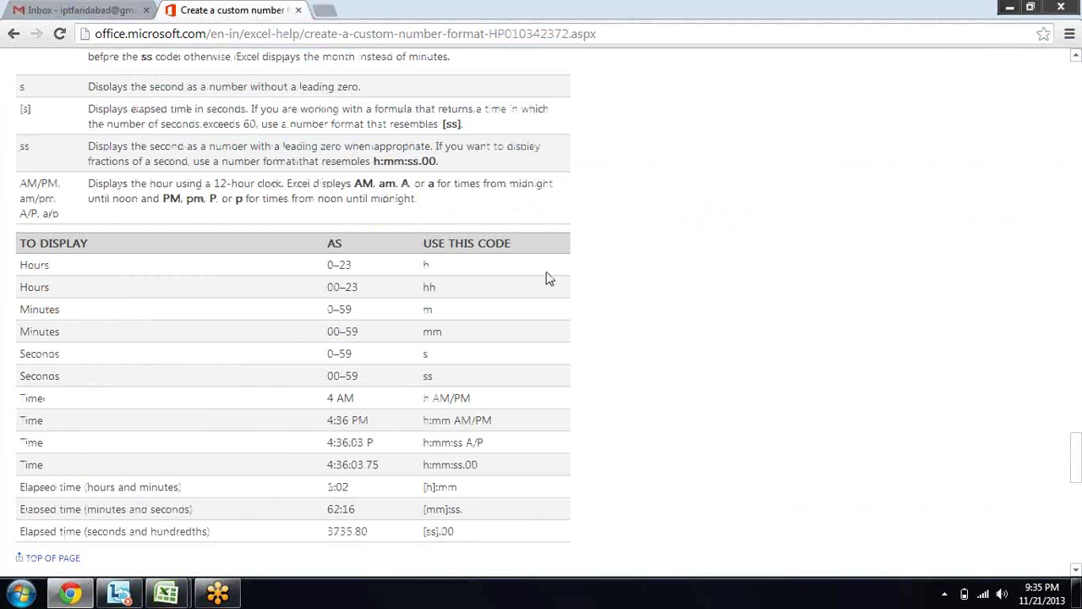
key(alt+Tab)
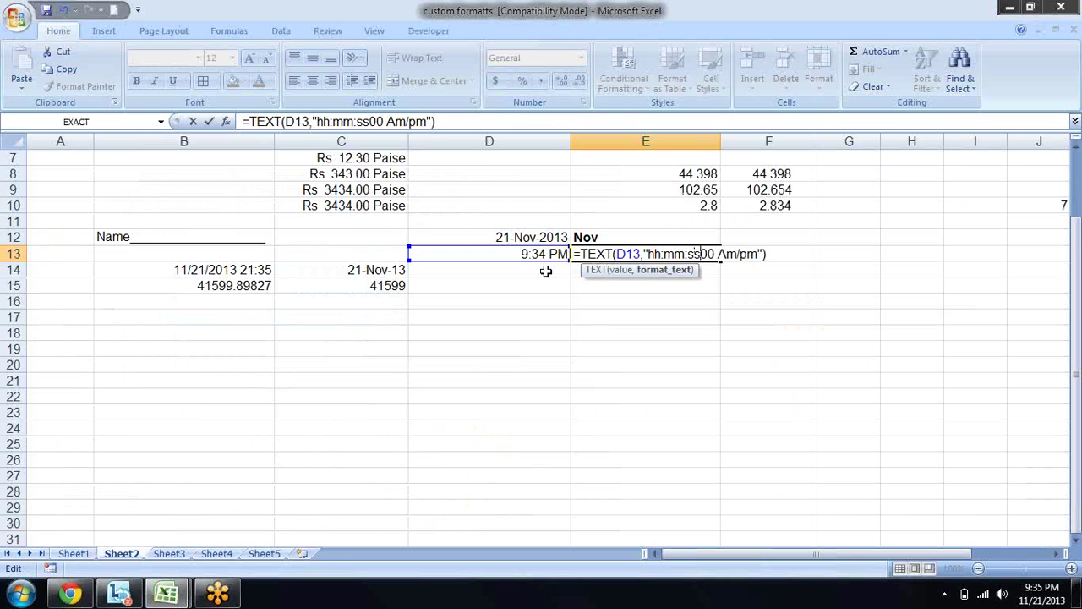
text(.)
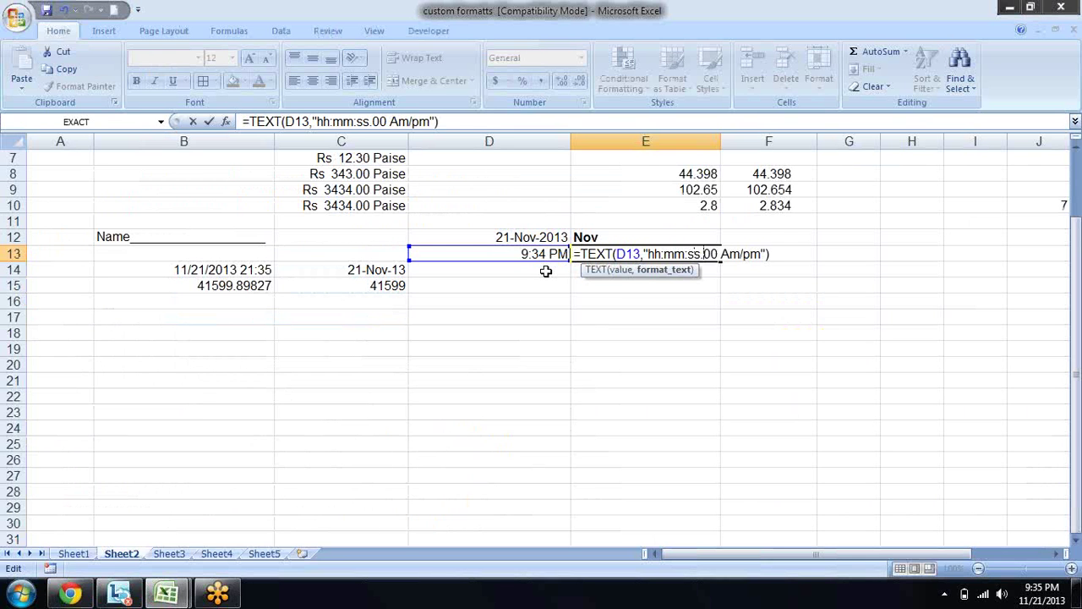
key(Return)
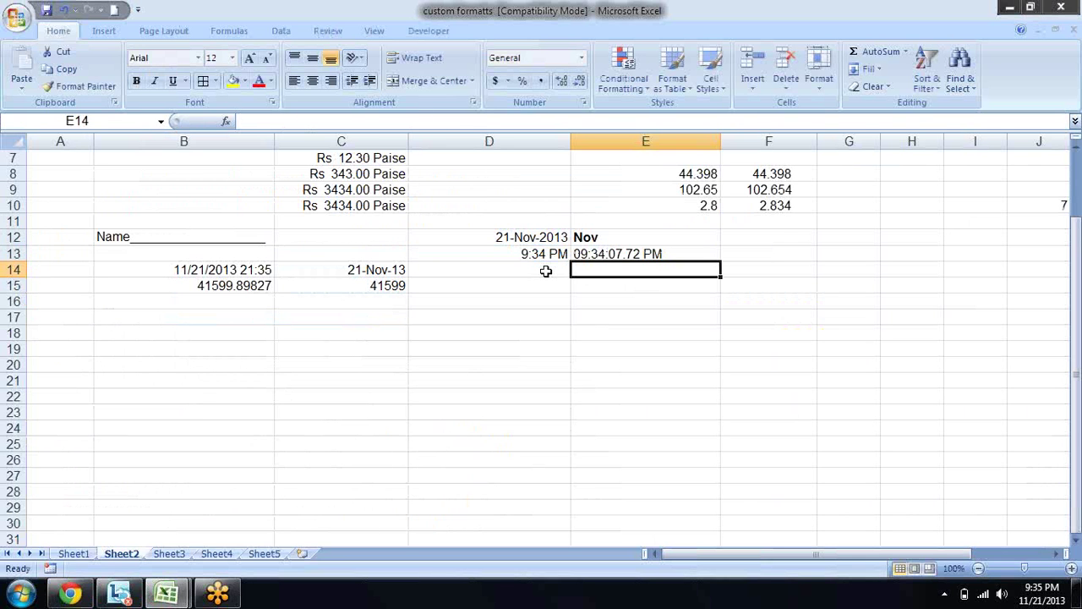
Drop the hundredths so E13 uses "hh:mm:ss Am/pm" and shows 09:34:08 PM
key(Up)
key(F2)
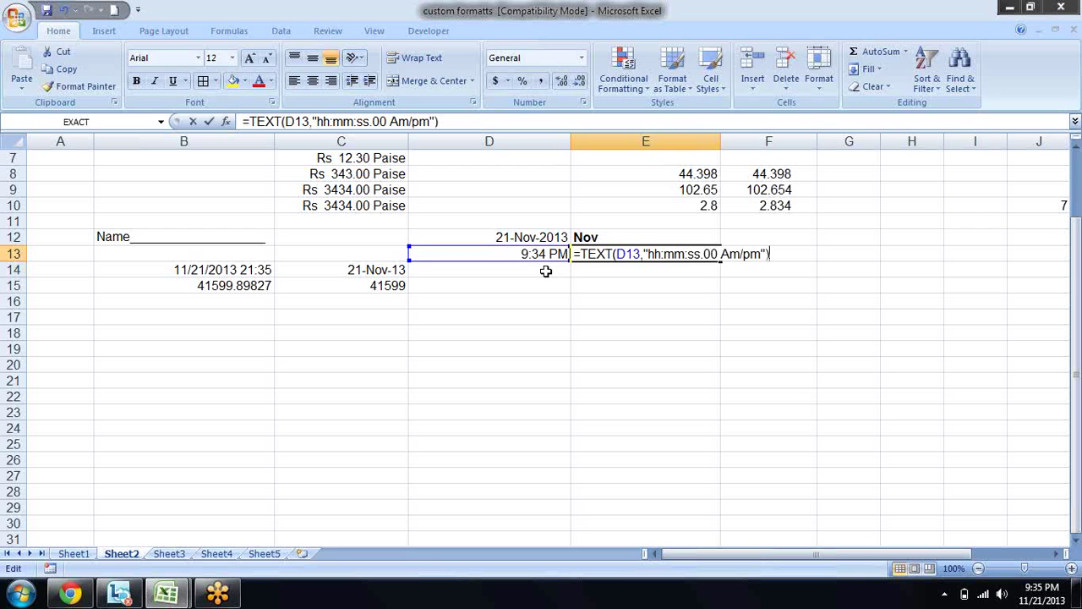
key(Left)
key(Left)
key(Left)
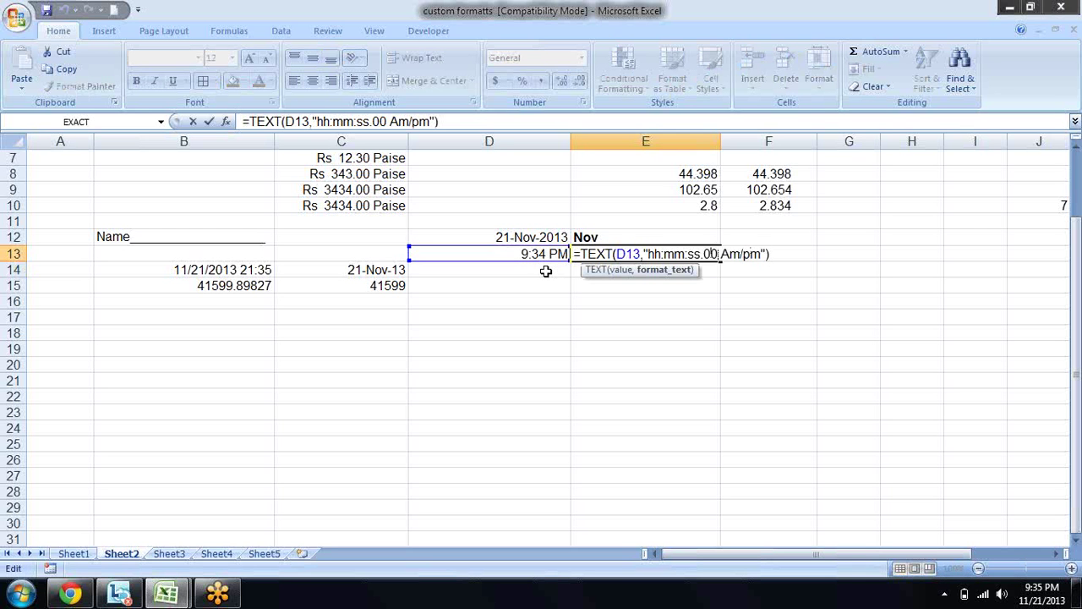
key(BackSpace)
key(BackSpace)
key(BackSpace)
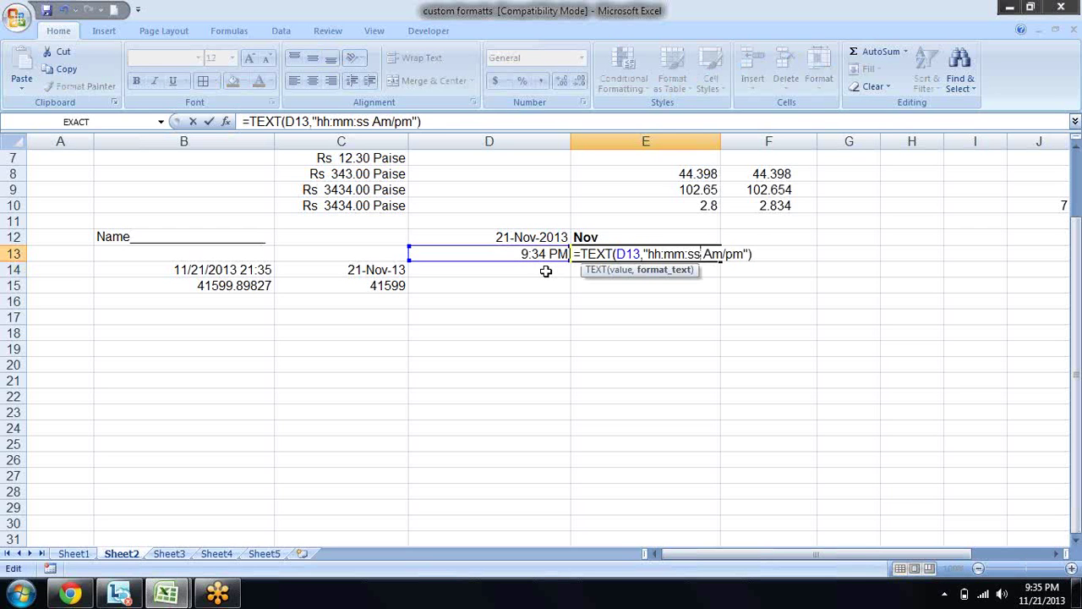
key(Return)
key(Up)
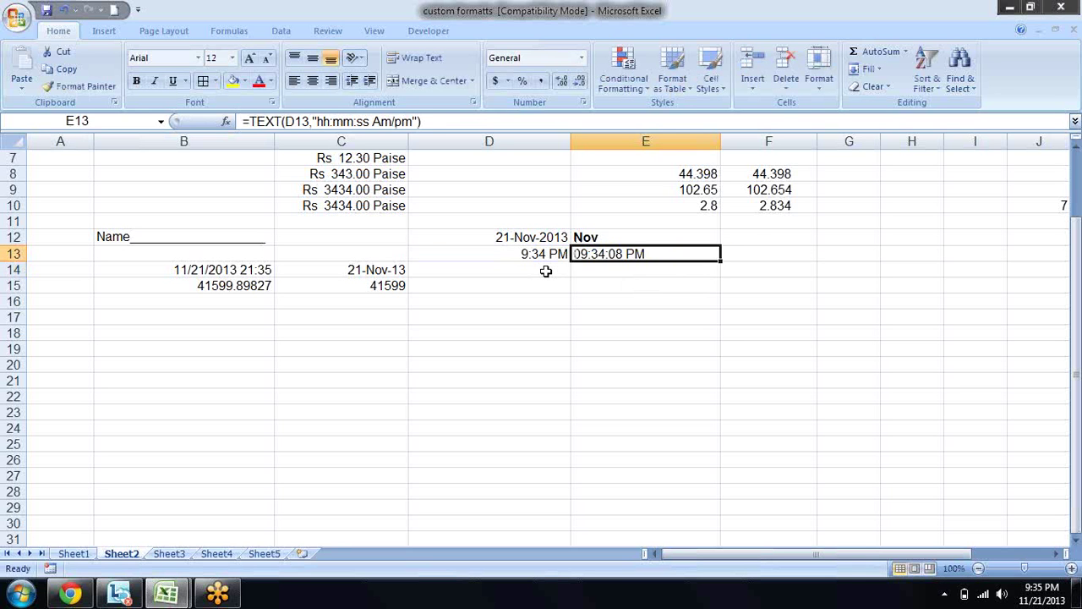
key(Down)
key(Up)
key(Down)
key(Down)
key(Left)
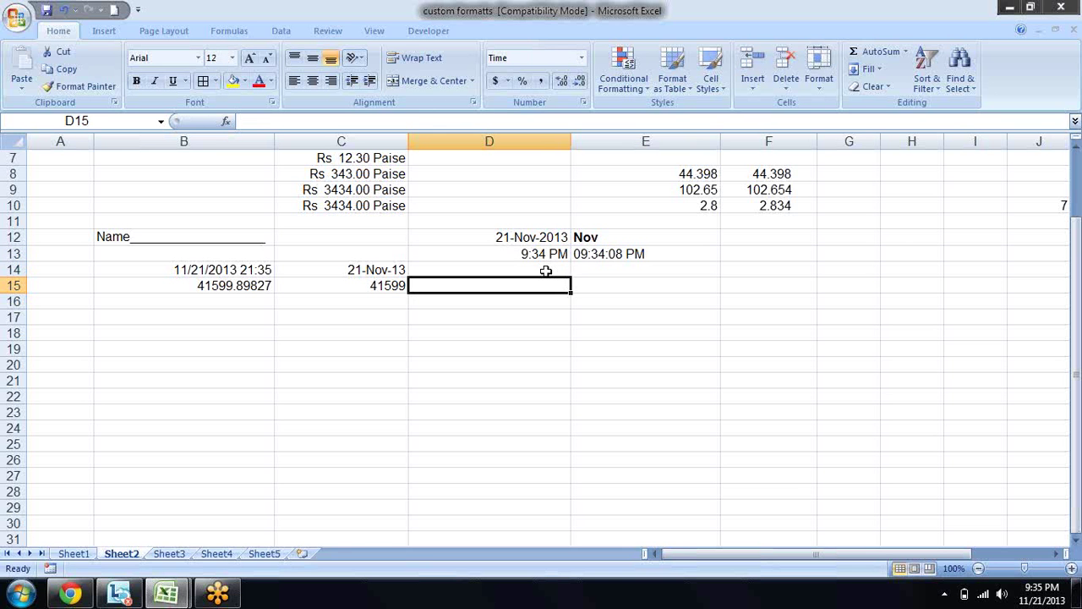
Scroll the custom format help page to the Specify conditions section
key(alt+Tab)
scroll(547, 275, down, 2)
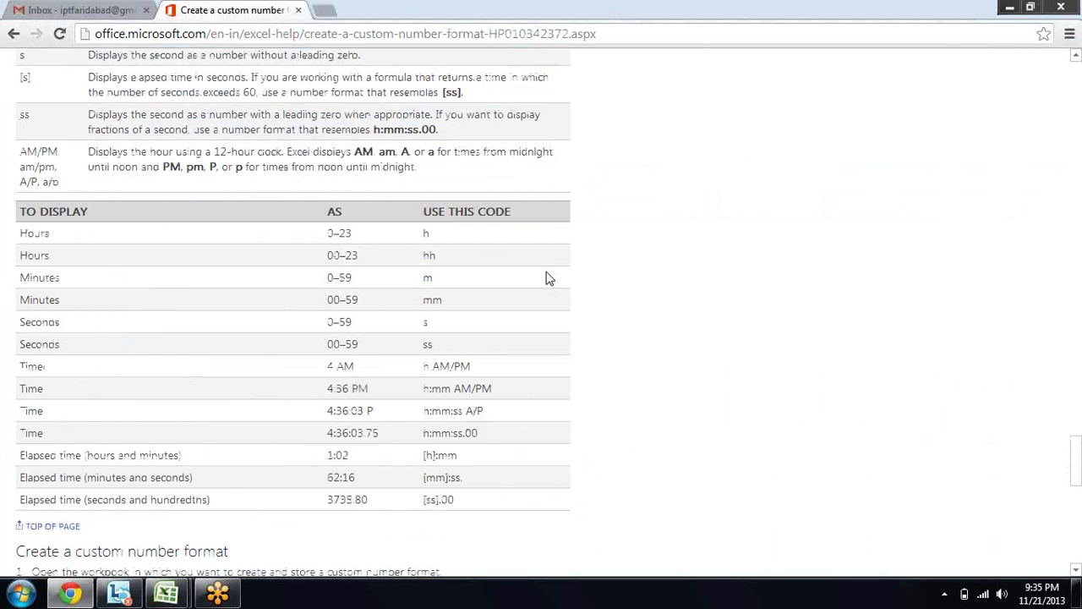
scroll(546, 279, down, 2)
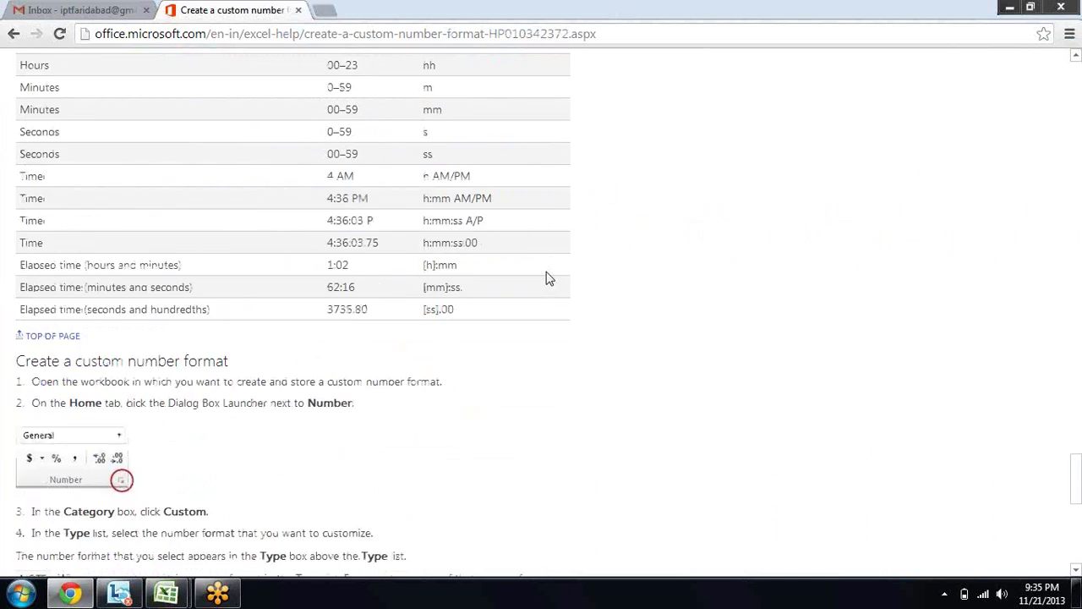
scroll(546, 279, down, 3)
scroll(546, 279, down, 4)
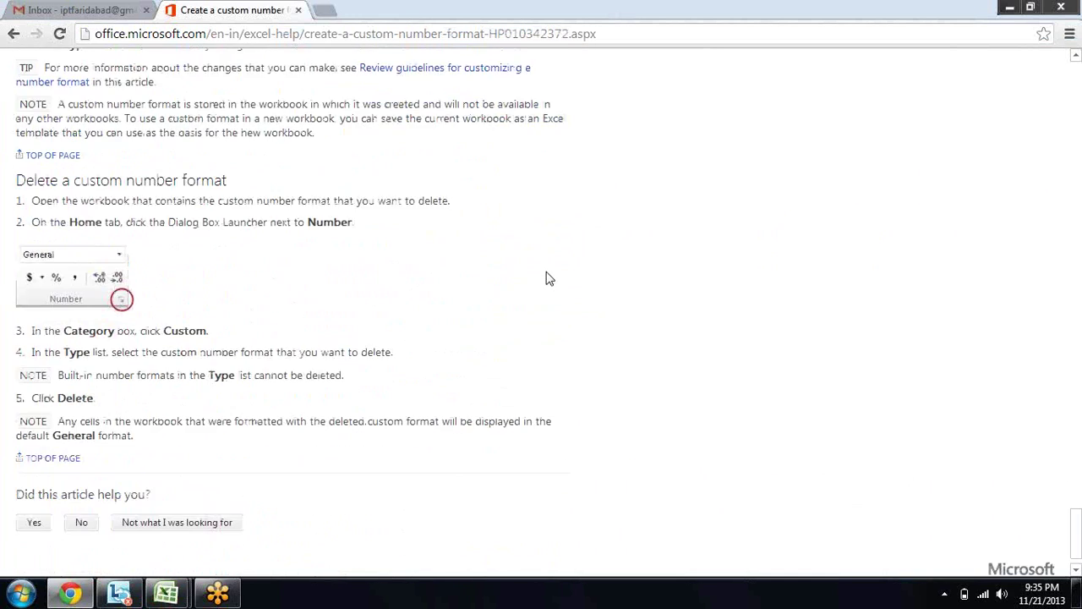
scroll(546, 279, up, 3)
scroll(546, 278, up, 5)
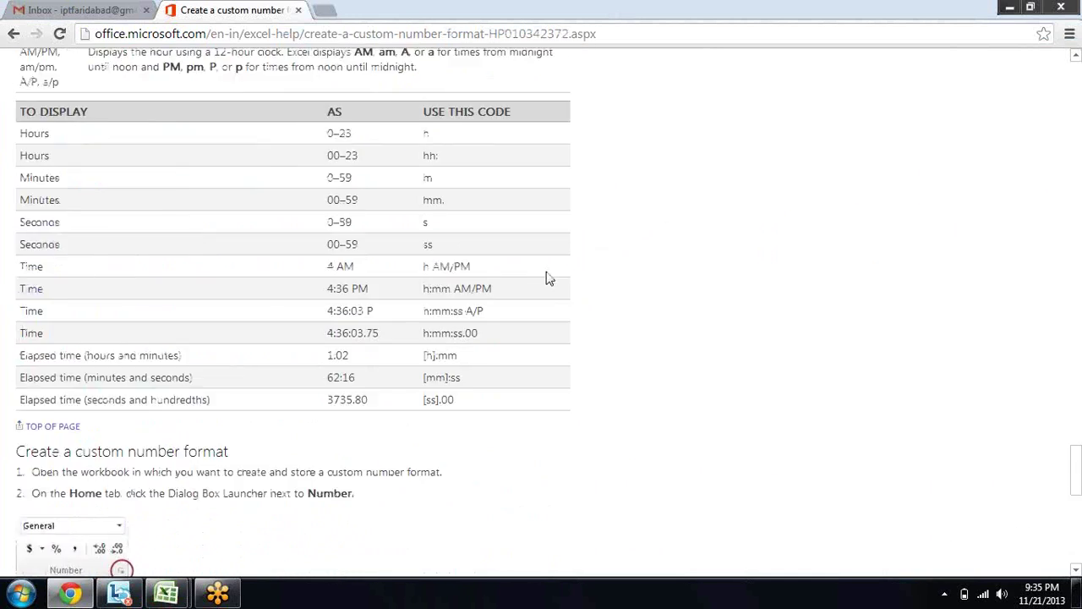
scroll(546, 279, up, 4)
scroll(546, 279, up, 5)
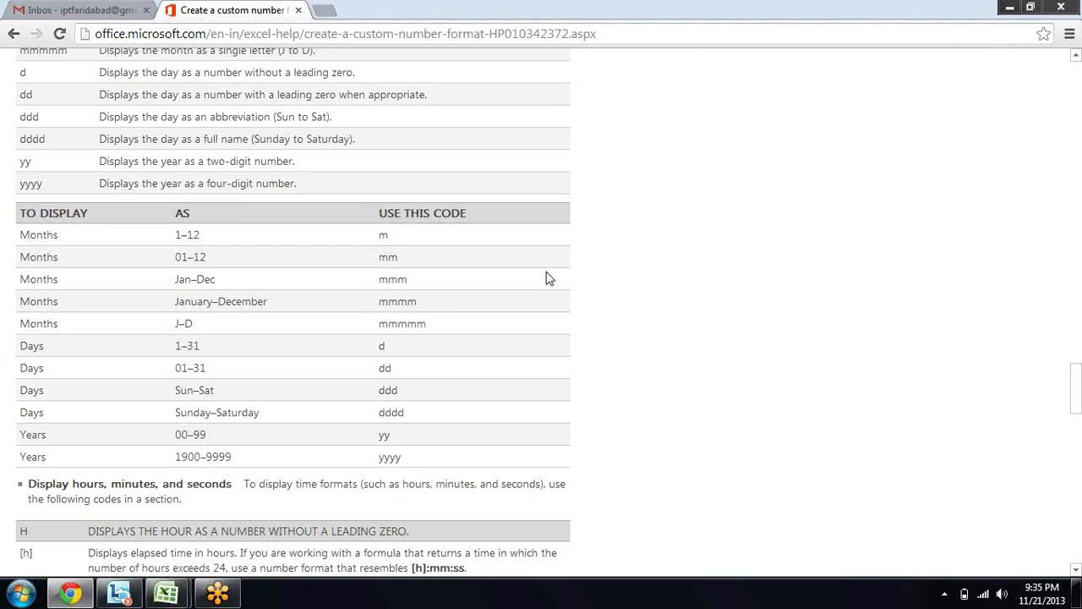
scroll(546, 279, up, 2)
scroll(547, 279, up, 3)
scroll(546, 279, up, 1)
scroll(547, 279, up, 2)
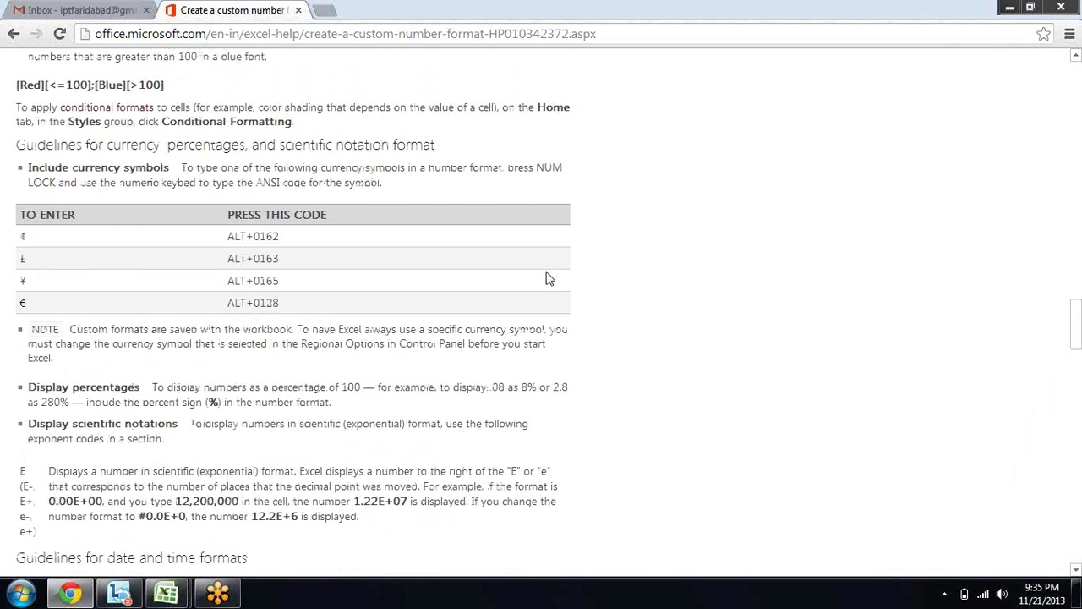
scroll(546, 278, up, 3)
scroll(546, 271, up, 1)
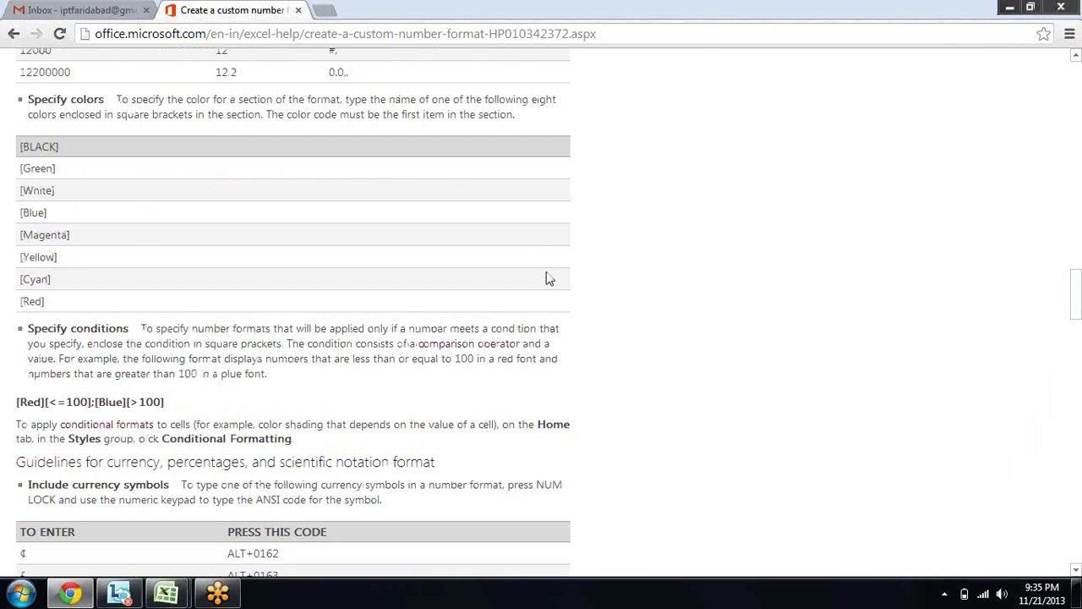
scroll(546, 279, down, 1)
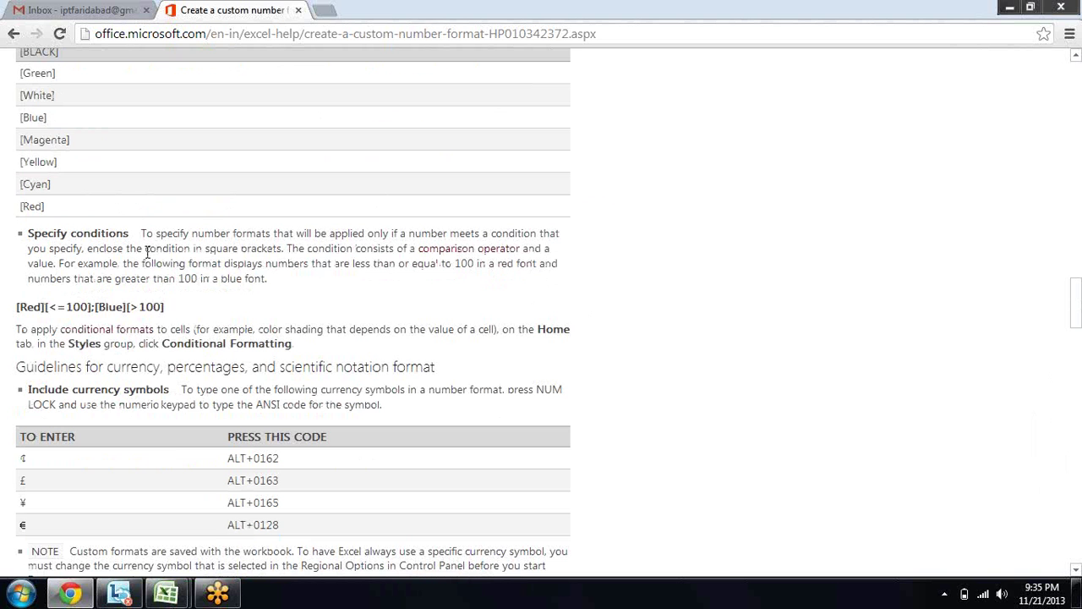
Select the example code [Red][<=100];[Blue][>100] and return to the Excel workbook
drag(165, 308, 18, 316)
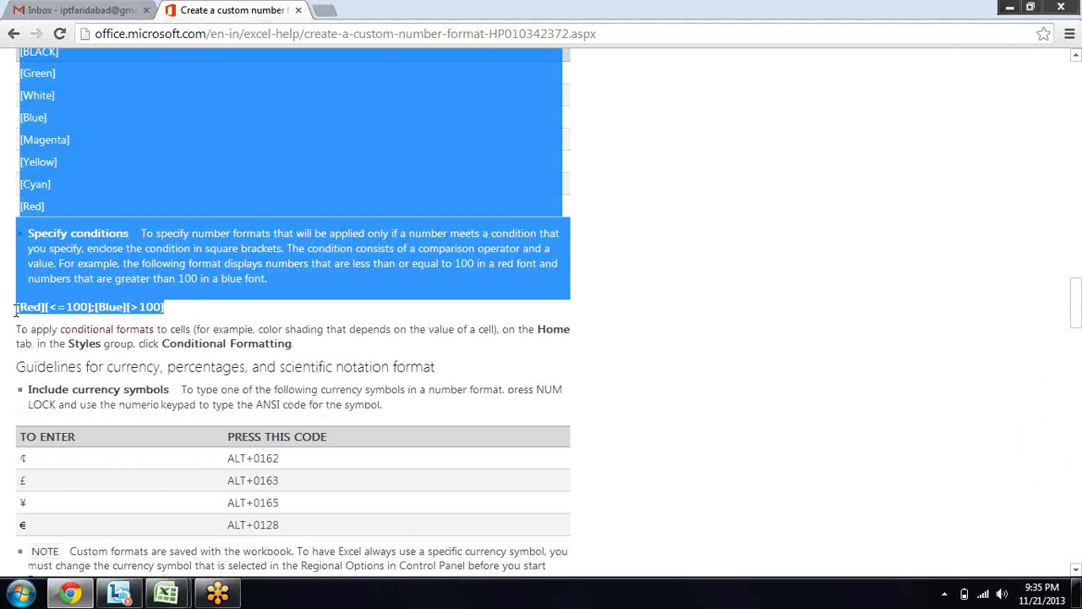
click(169, 312)
drag(165, 307, 16, 306)
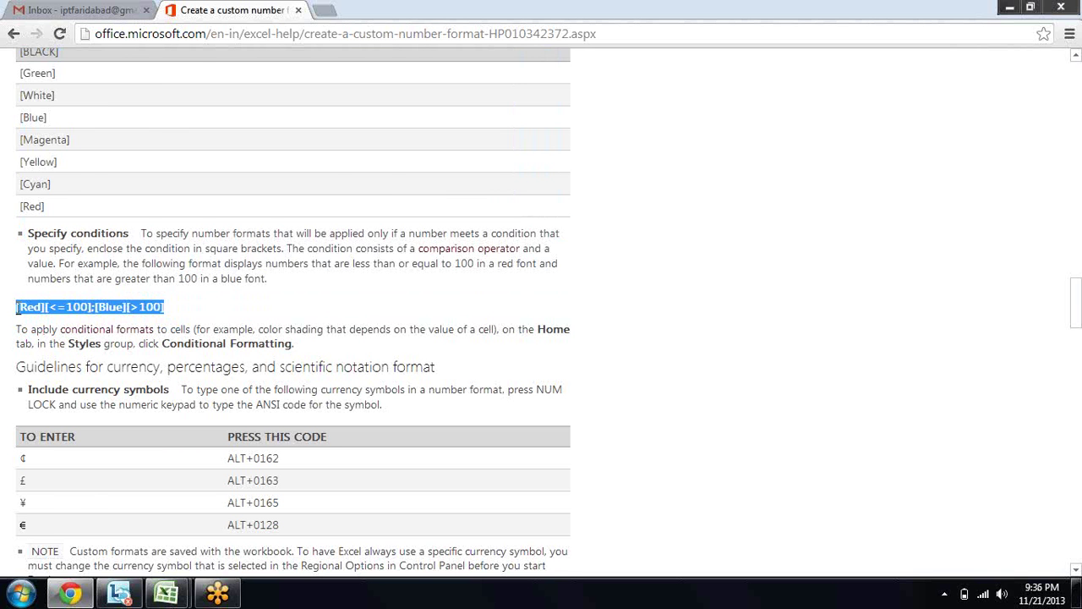
key(alt+Tab)
Select D15:D22 and enter the custom format code [Red][<=100];[Blue][>100] in Format Cells
key(Down)
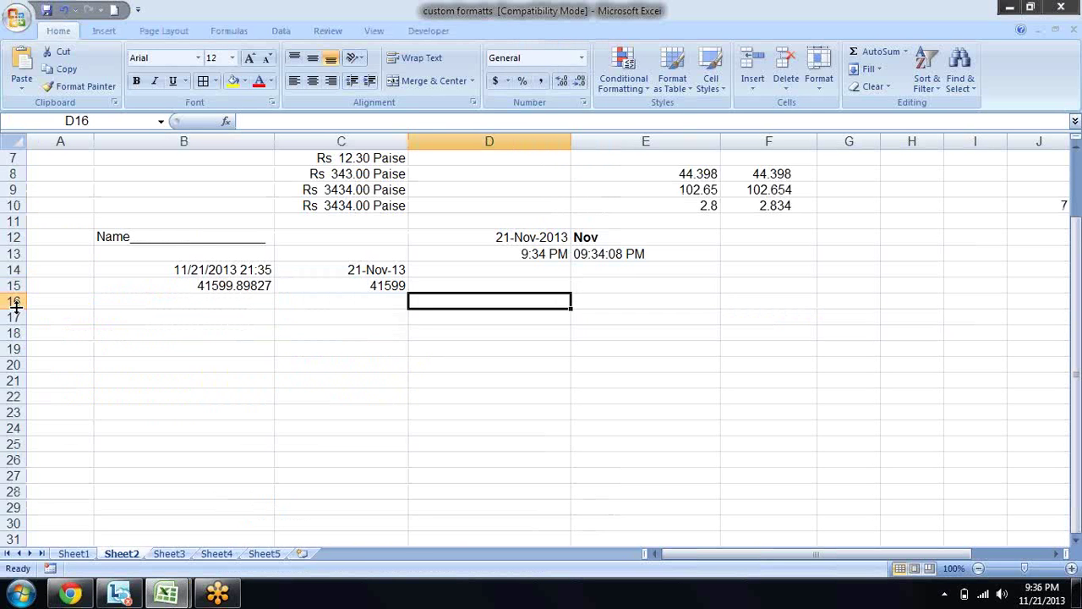
key(Down)
key(Up)
key(Up)
key(shift+Down)
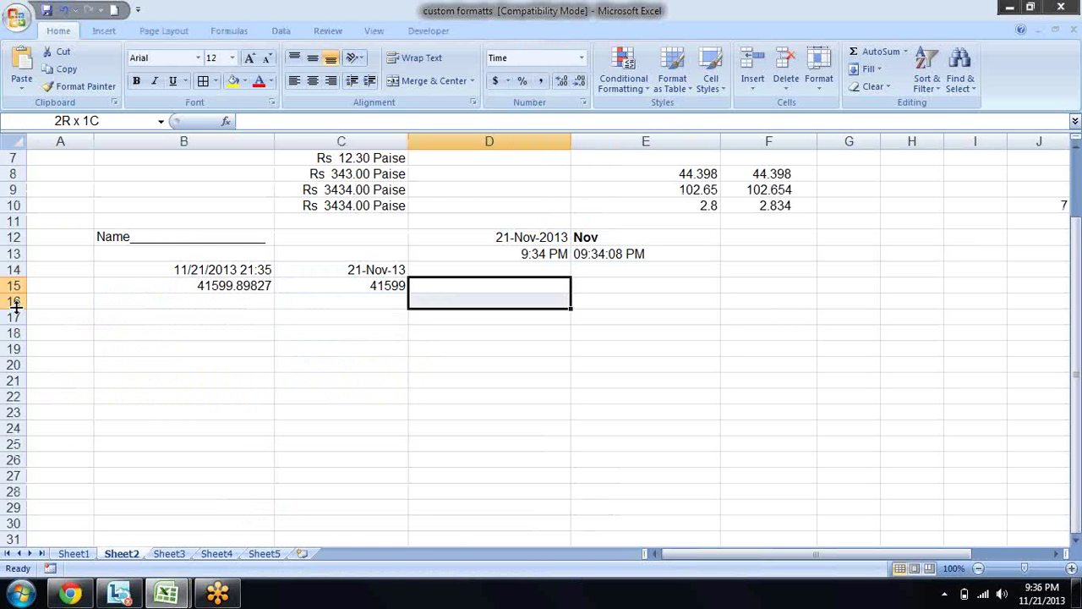
key(shift+Down)
key(shift+Down)
key(shift+Down)
key(ctrl+1)
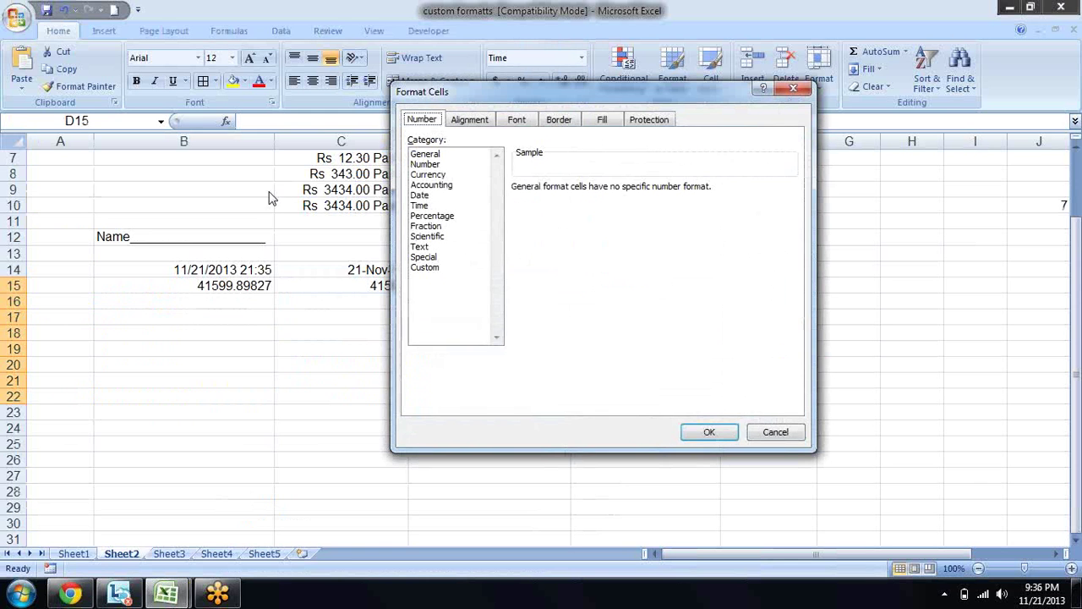
click(420, 268)
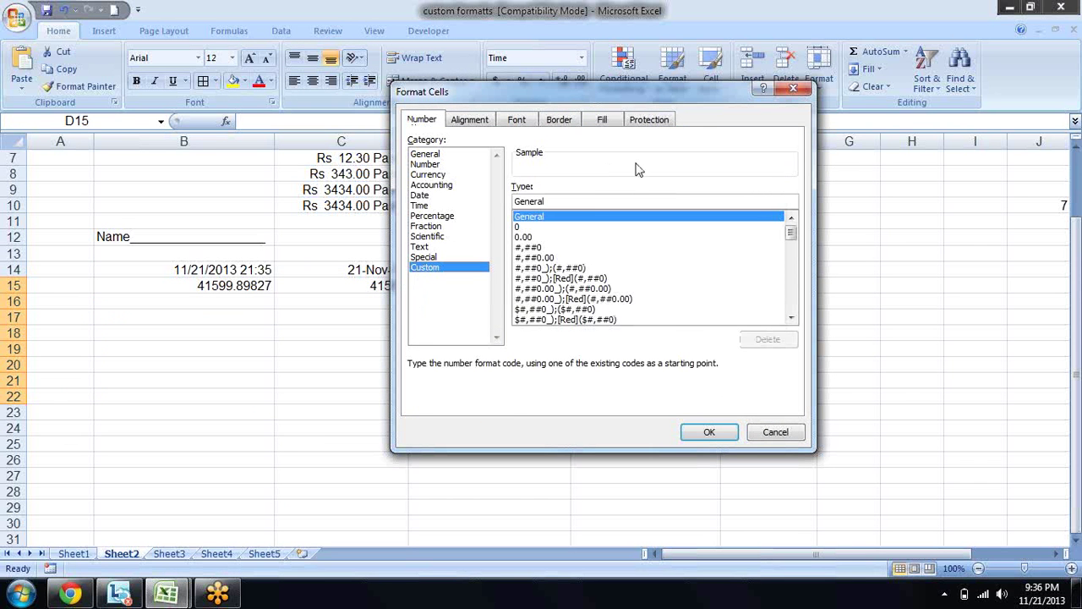
double_click(588, 201)
text([Red][<=100];[Blue][>100])
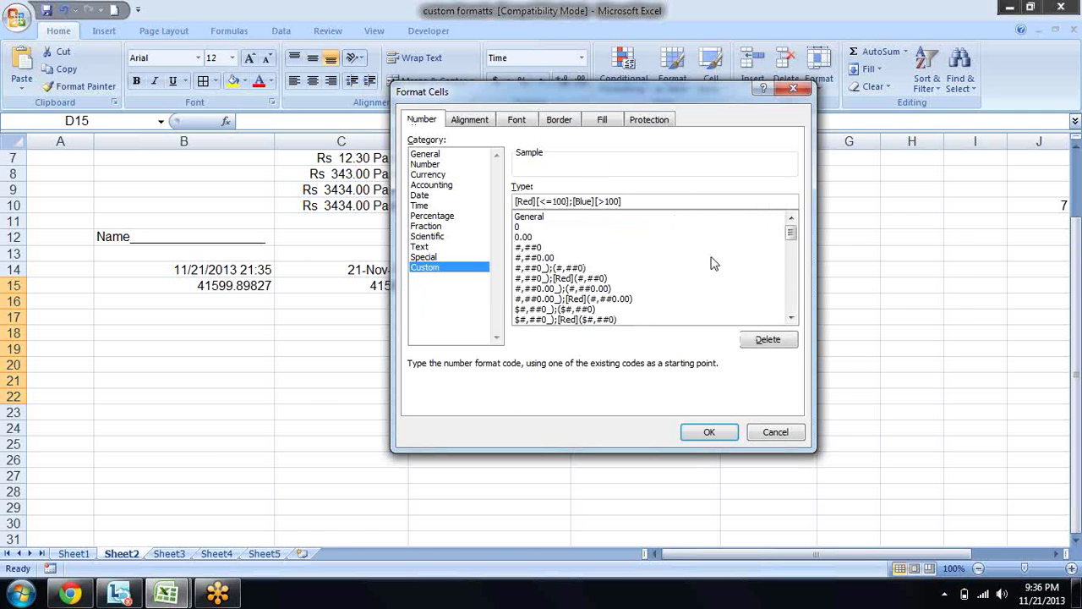
Check the code against the help page's colour example, then apply the format
key(alt+Tab)
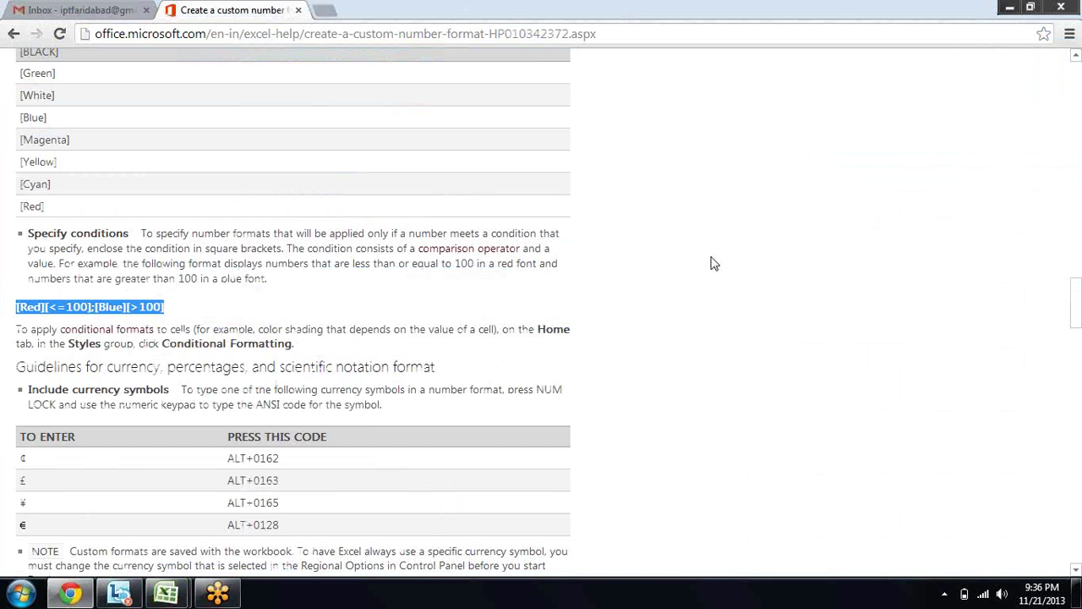
scroll(712, 264, up, 1)
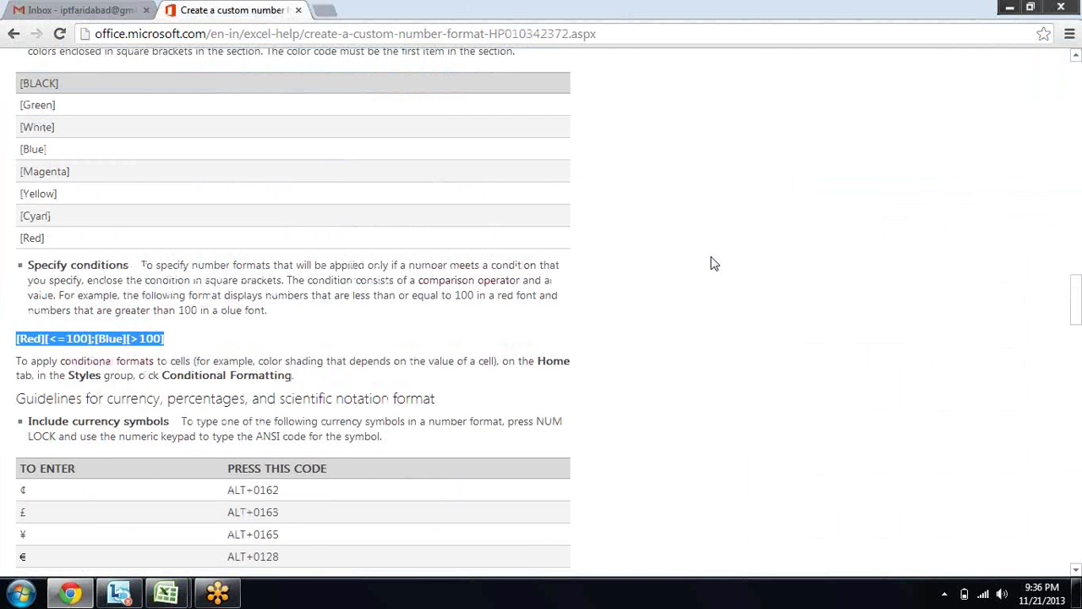
scroll(712, 264, up, 1)
scroll(712, 264, up, 3)
scroll(712, 264, down, 3)
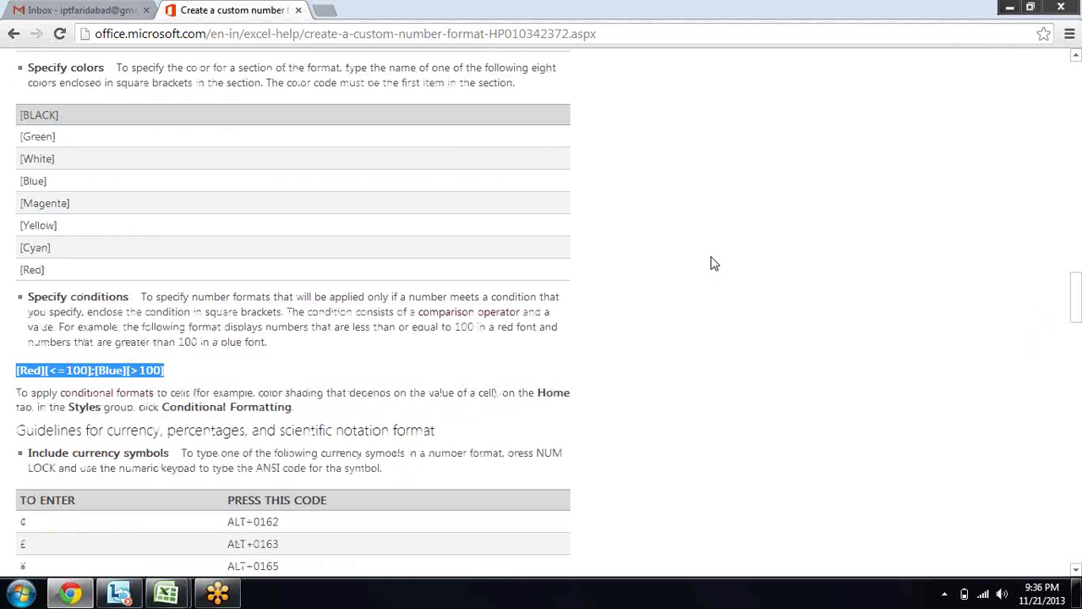
mouse_move(45, 180)
mouse_down()
mouse_move(66, 181)
mouse_move(14, 207)
mouse_move(73, 256)
mouse_up()
click(51, 226)
click(100, 304)
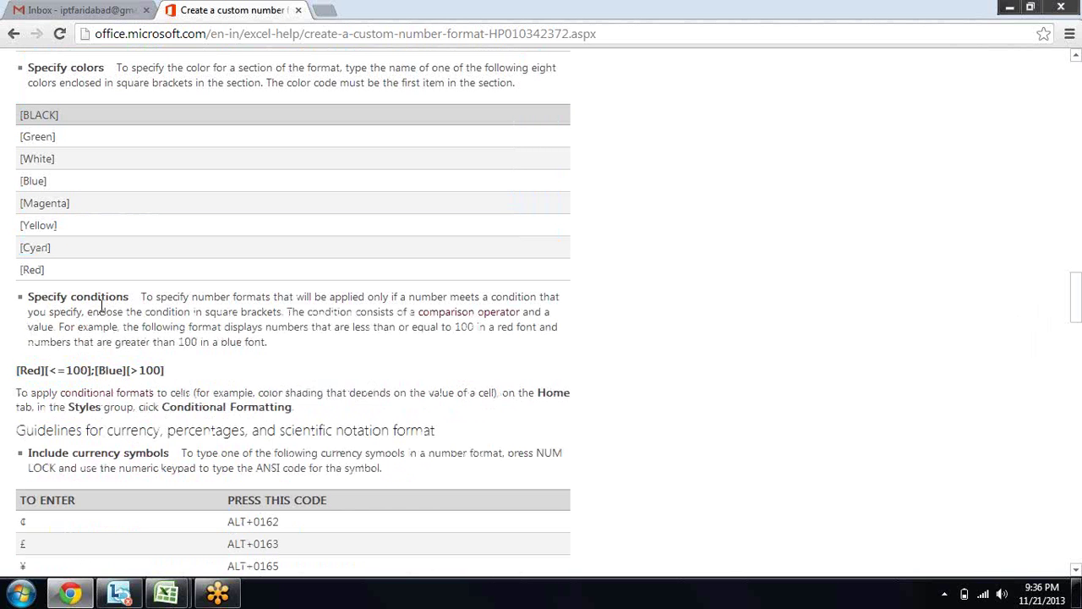
scroll(101, 304, down, 1)
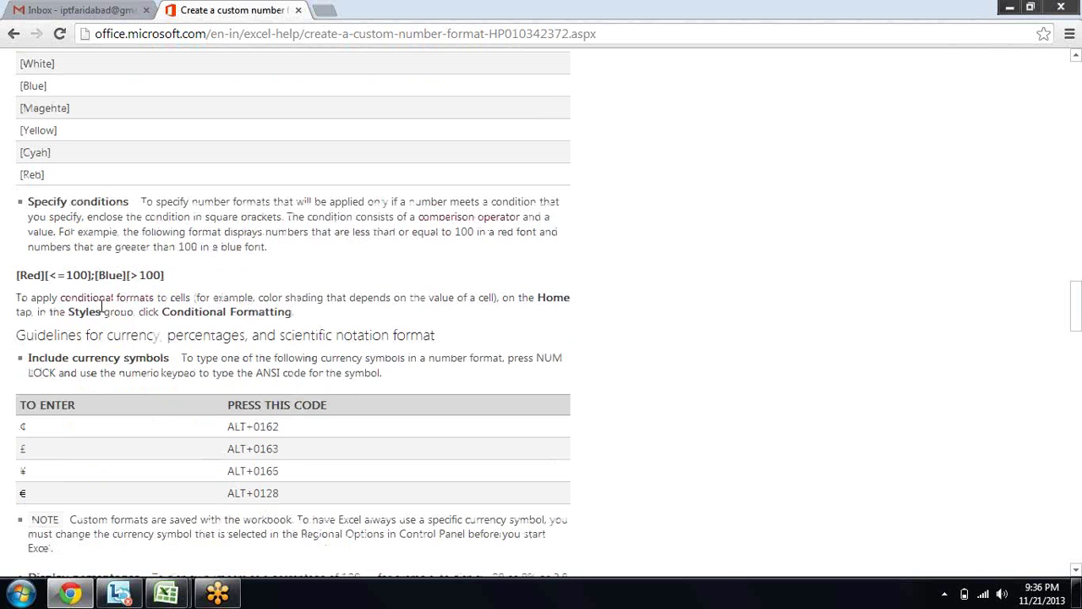
drag(42, 278, 18, 279)
click(54, 278)
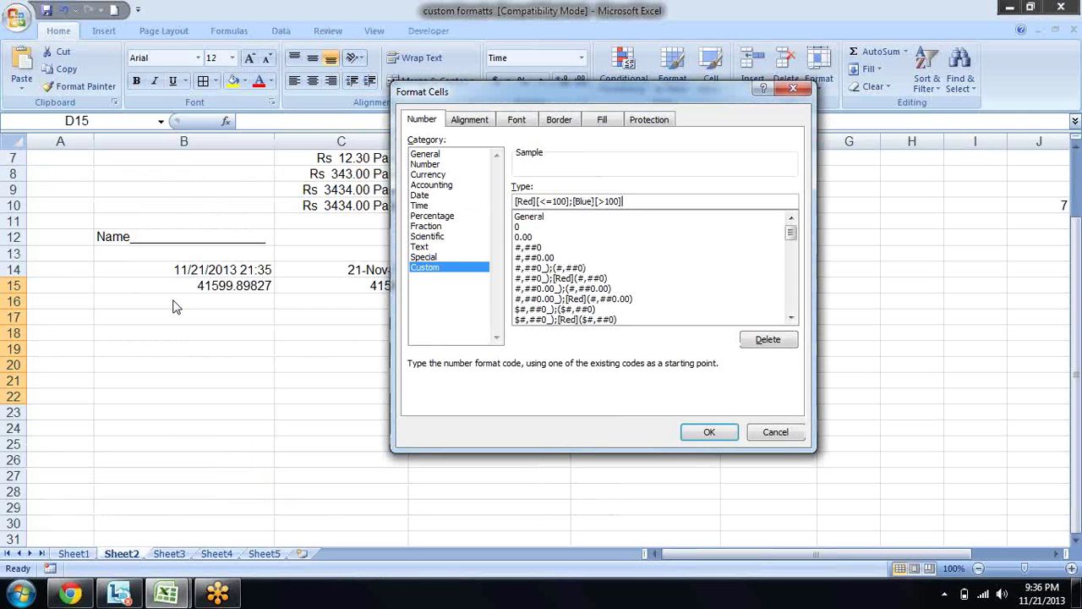
click(710, 432)
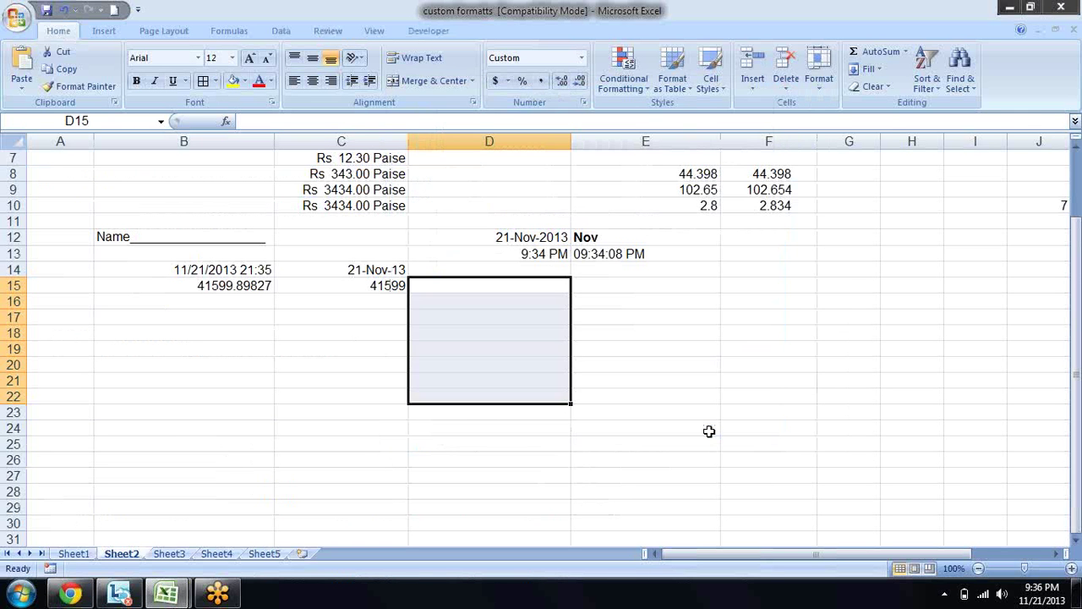
Enter 100, 89 and 111 in D15, D16 and D17
key(shift+BackSpace)
text(10)
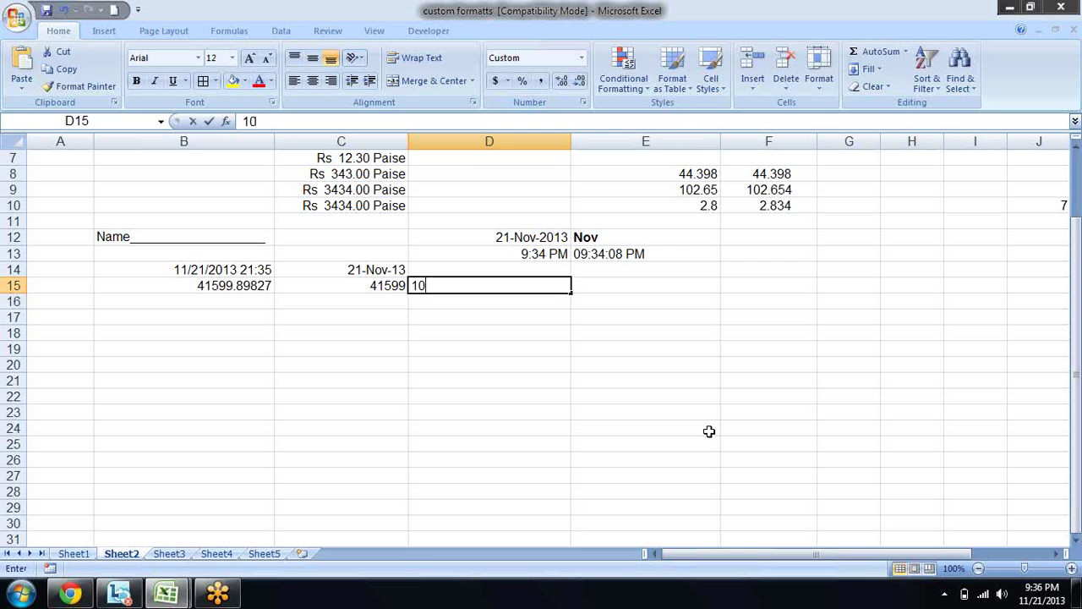
text(0)
key(Return)
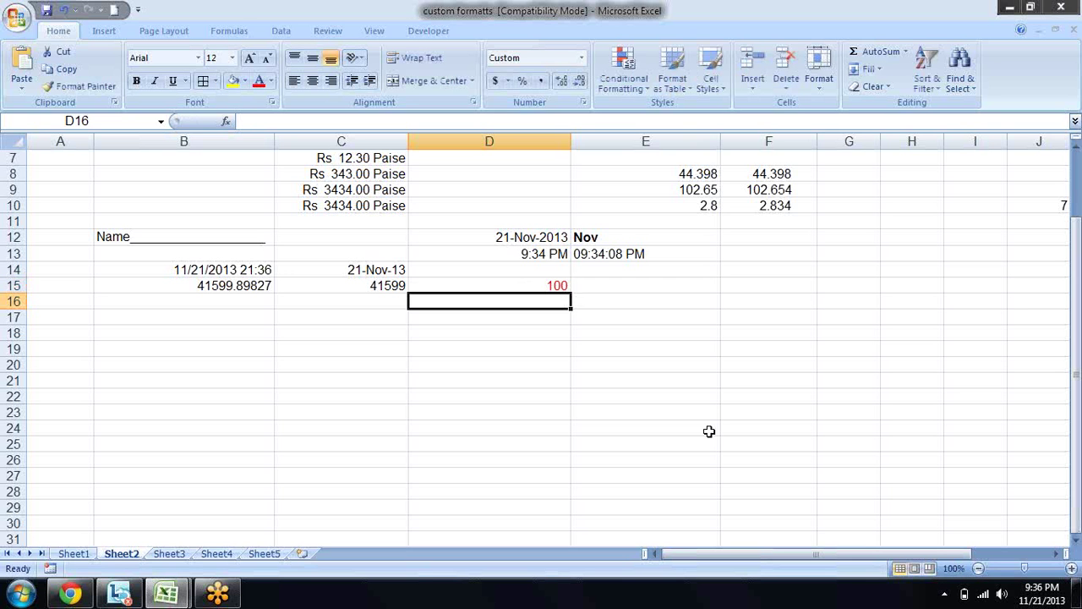
text(89)
key(Return)
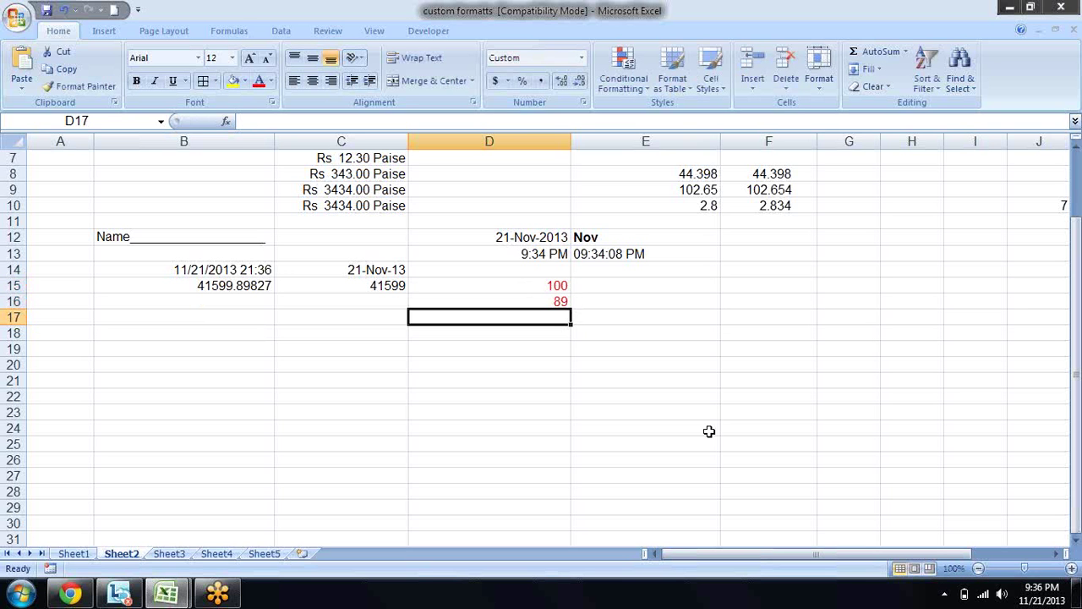
text(111)
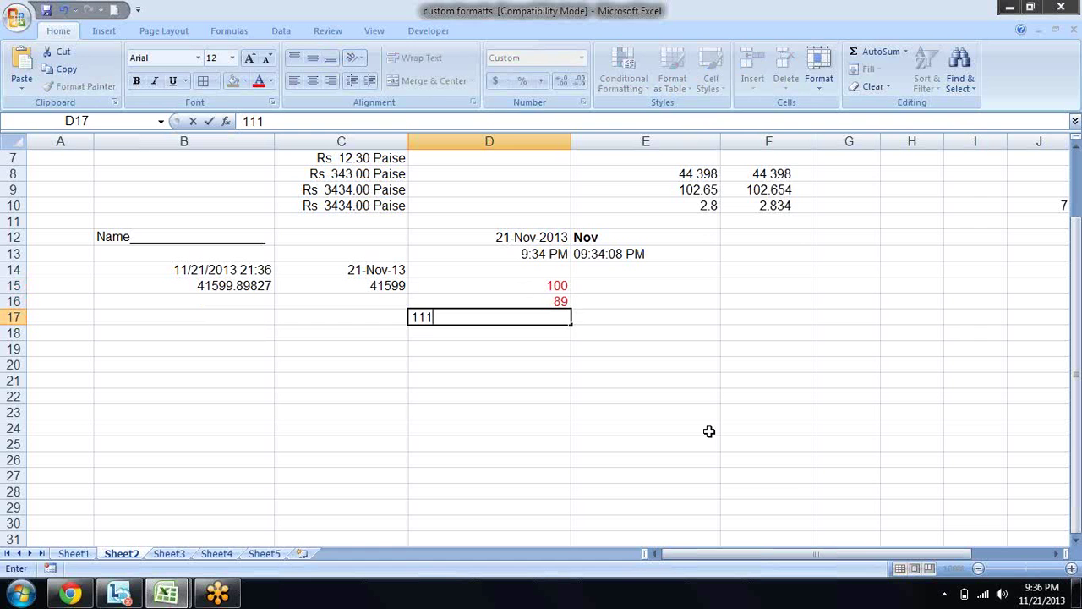
key(Return)
Reopen Format Cells on D17 to show the applied colour code, then close it unchanged
key(Up)
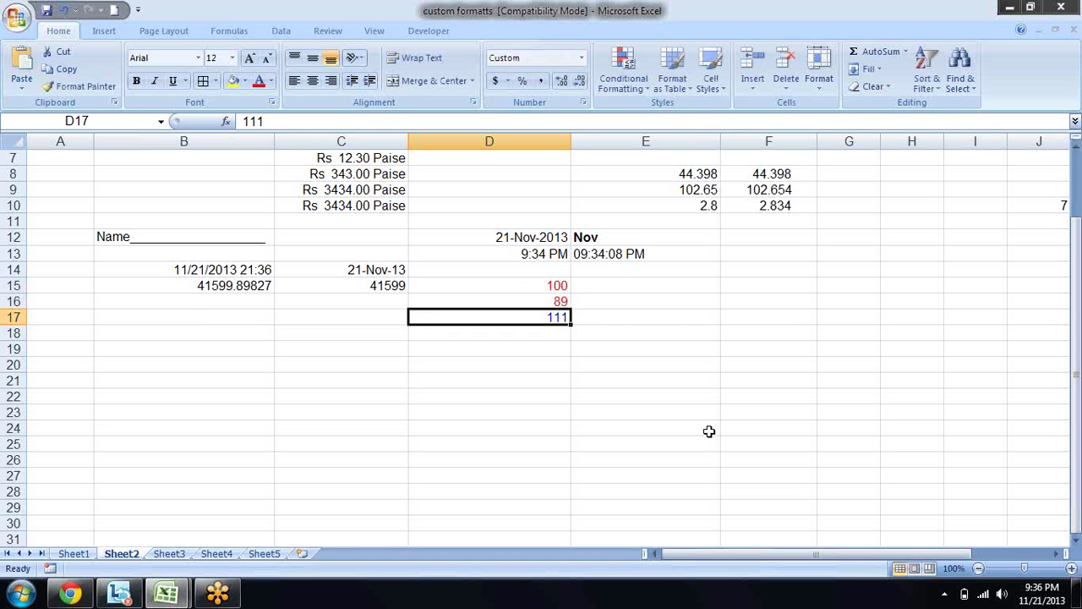
key(ctrl+1)
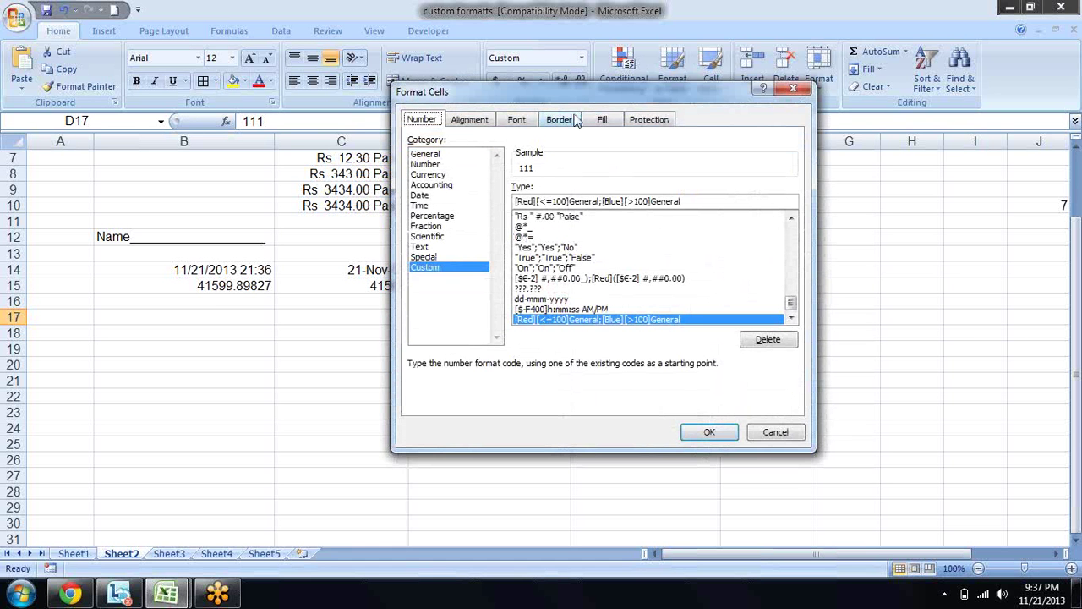
drag(578, 97, 553, 364)
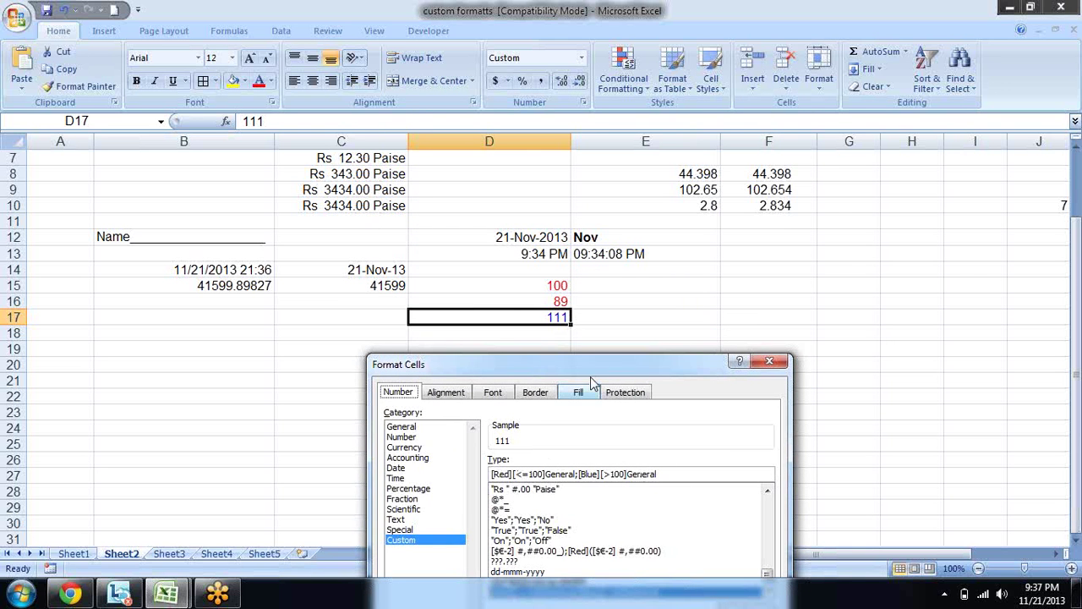
drag(582, 371, 602, 307)
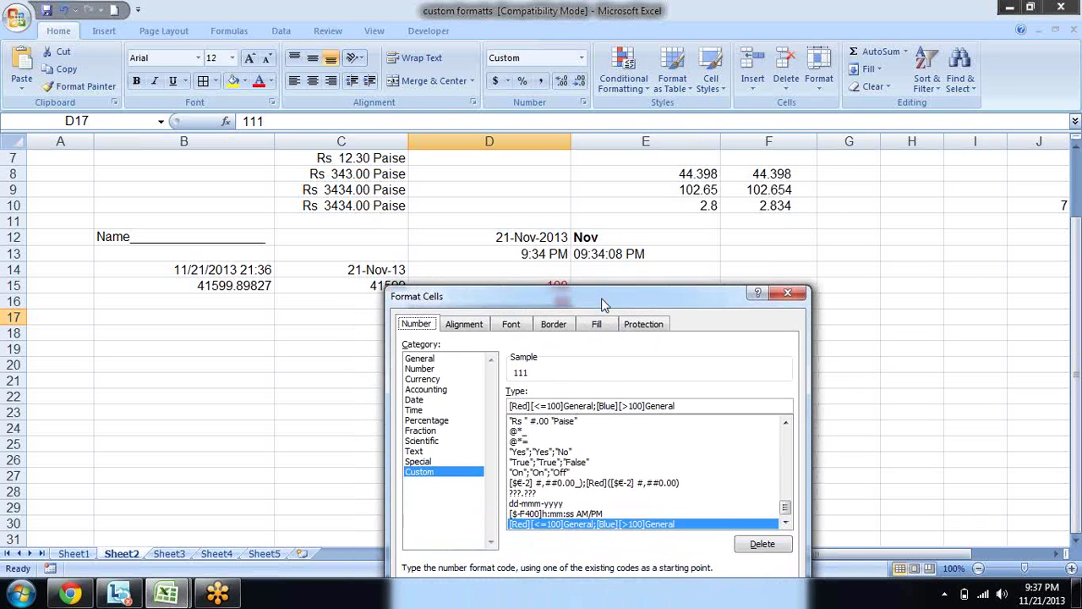
drag(680, 307, 676, 403)
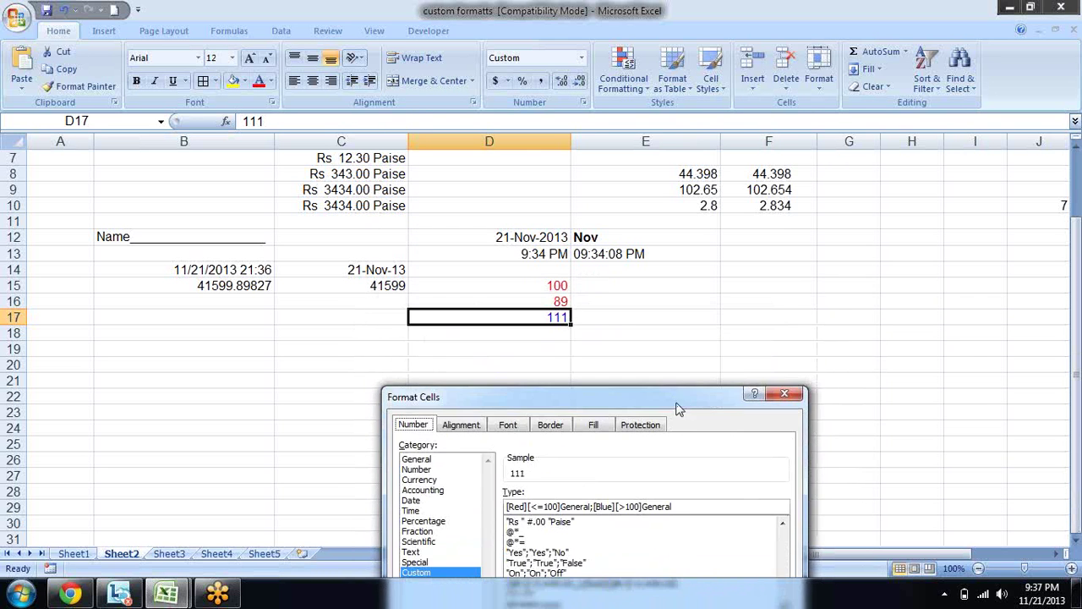
click(785, 393)
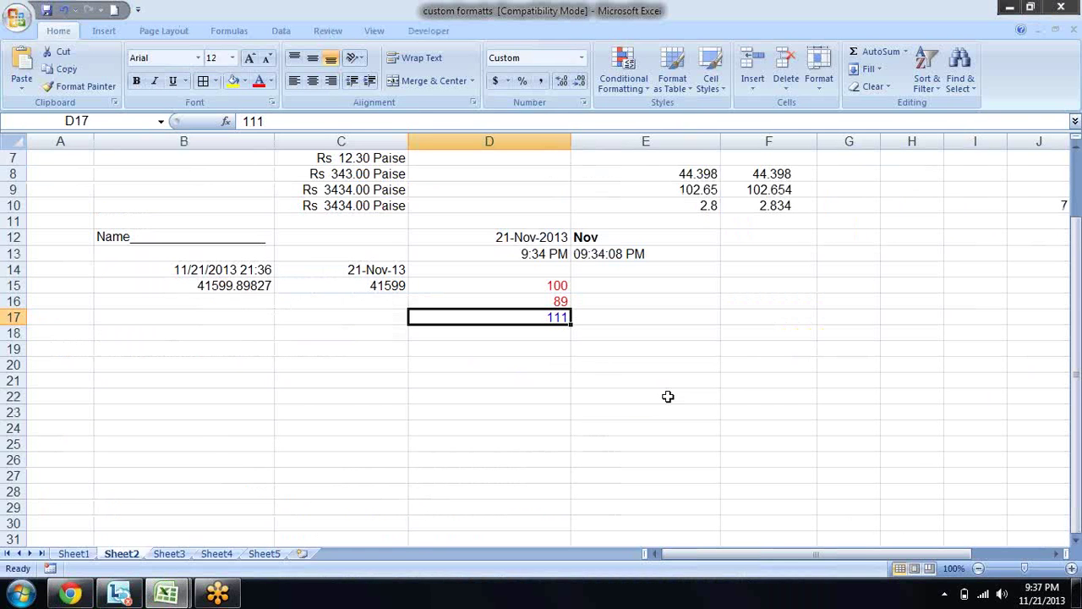
Enter 1000345 in cell C19
key(Left)
key(Down)
key(Down)
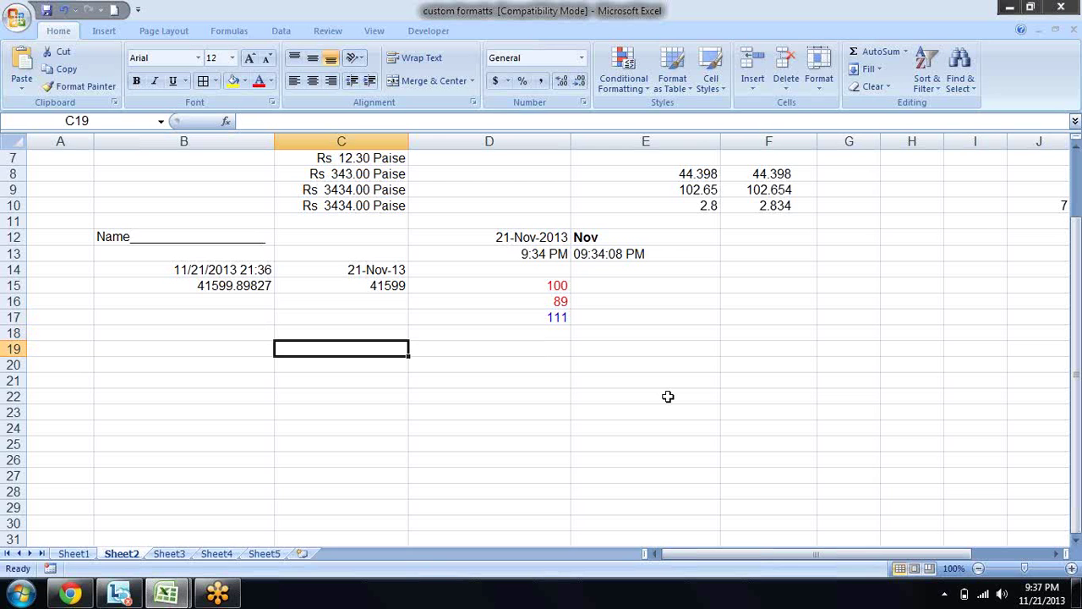
text(1000)
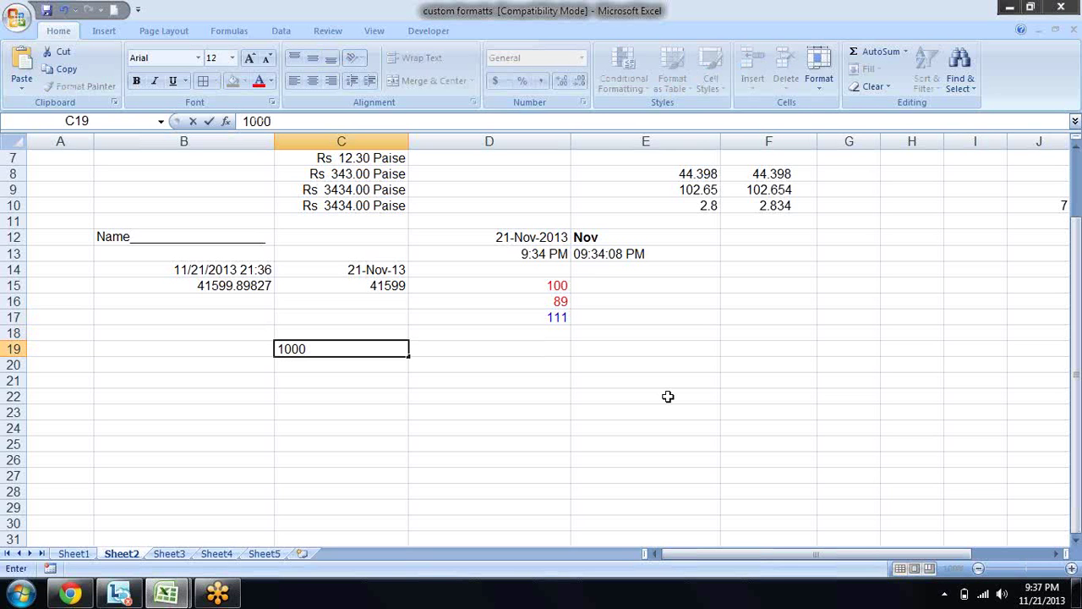
text(34)
text(5)
key(Return)
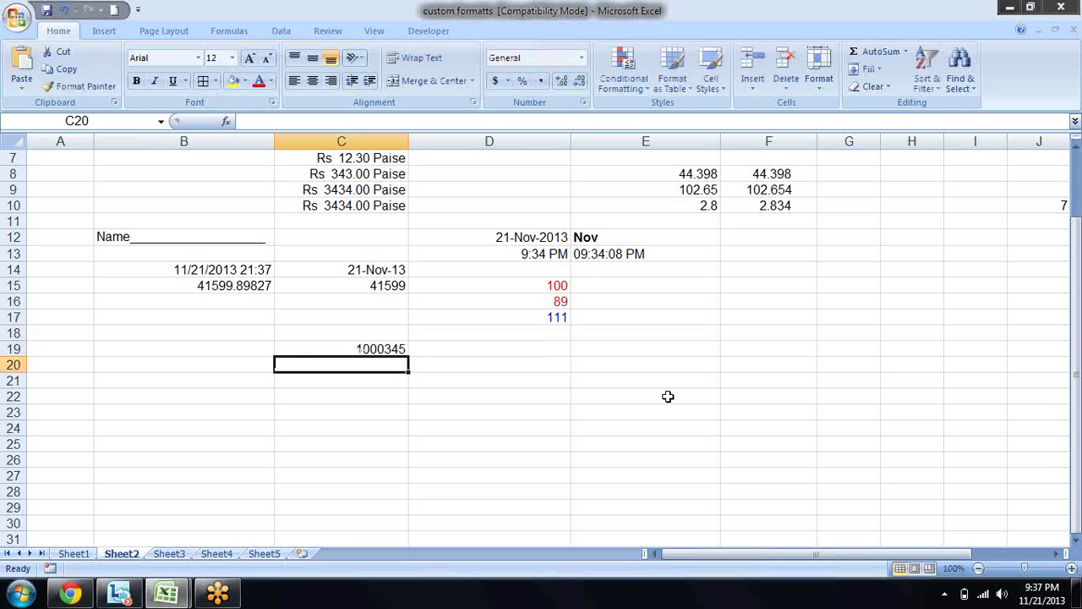
Format C19 as Number with a 1000 separator, showing 1,000,345.00
key(Up)
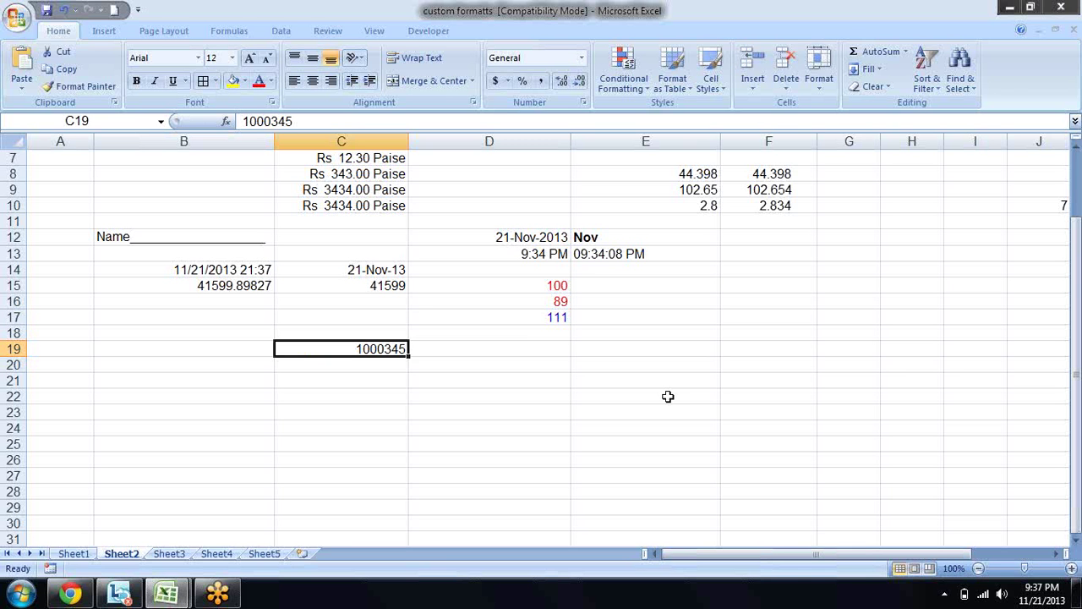
key(ctrl+1)
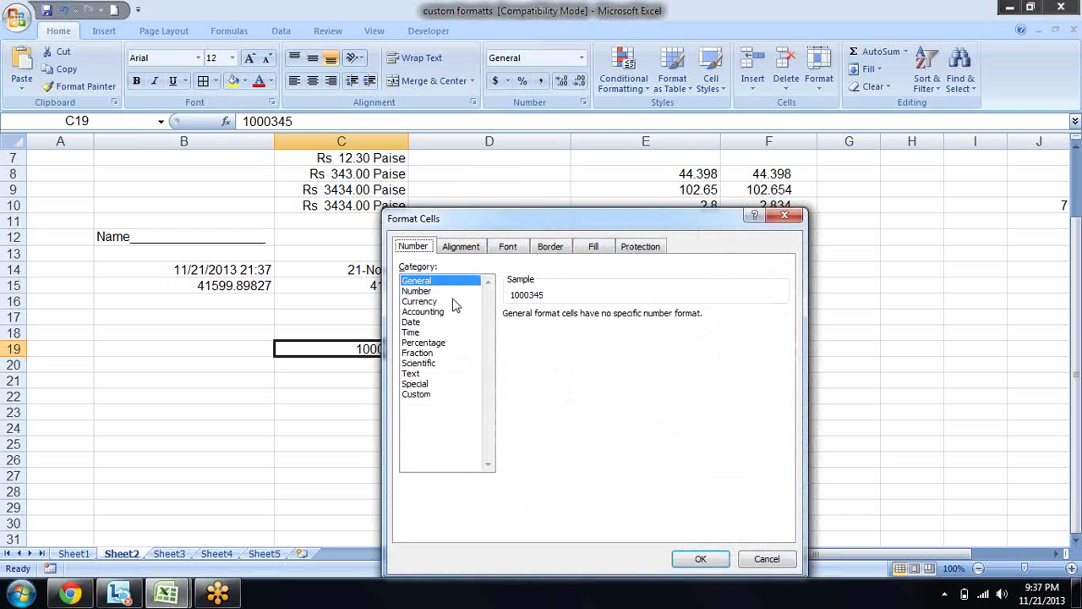
click(452, 291)
click(577, 336)
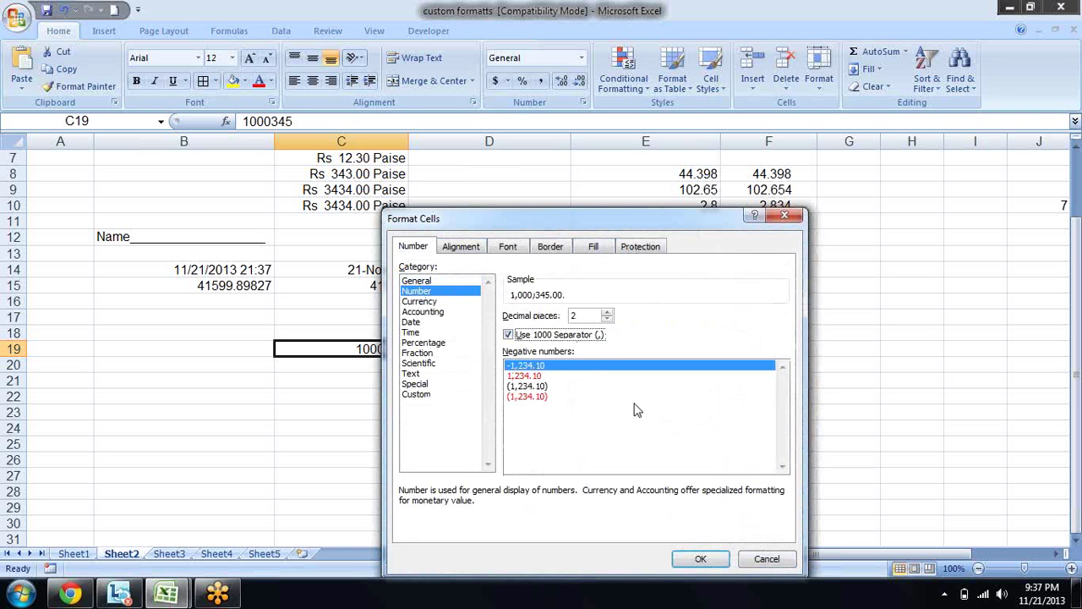
click(698, 559)
click(536, 370)
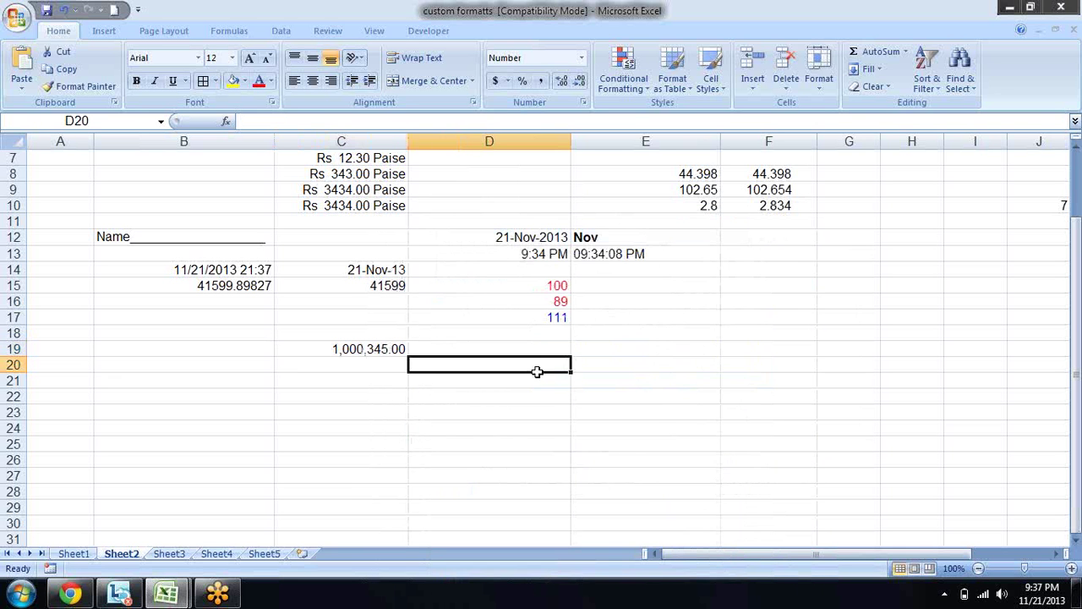
Enlarge C19's text with Grow Font to 16 point
key(Left)
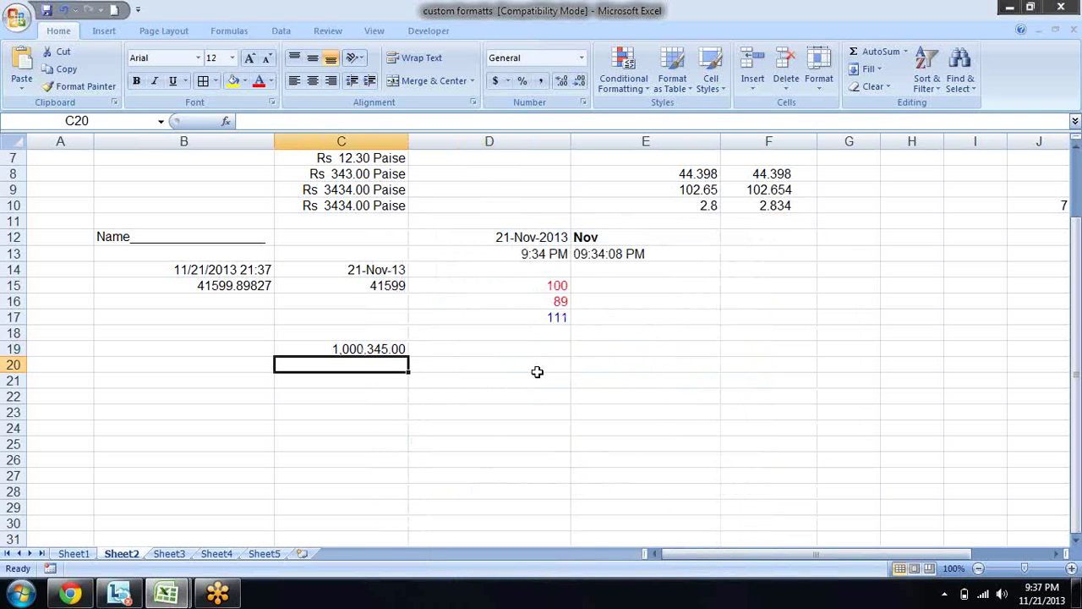
key(Up)
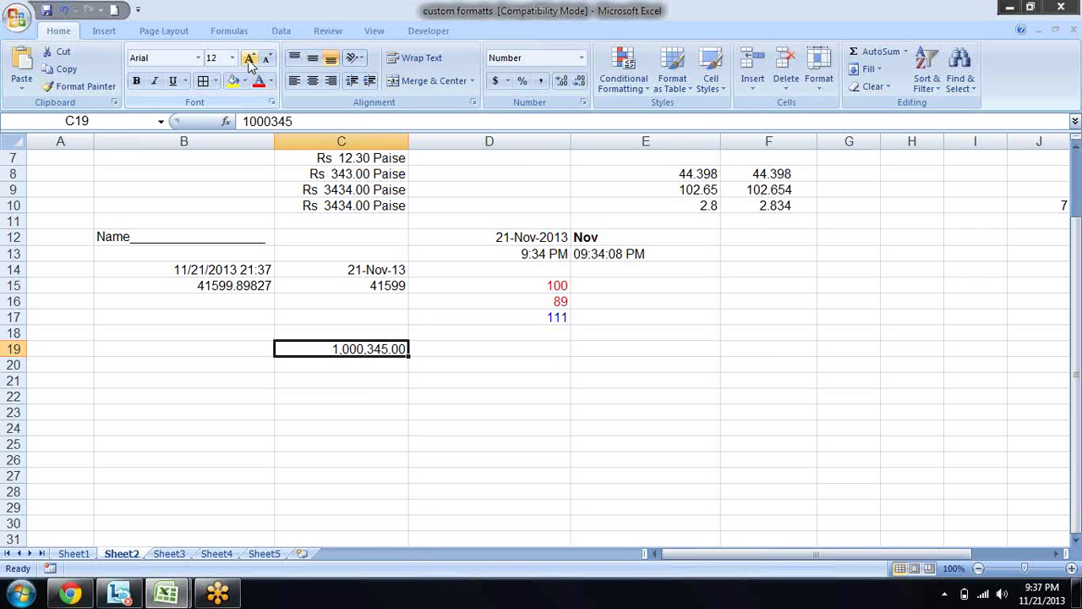
click(251, 63)
click(450, 382)
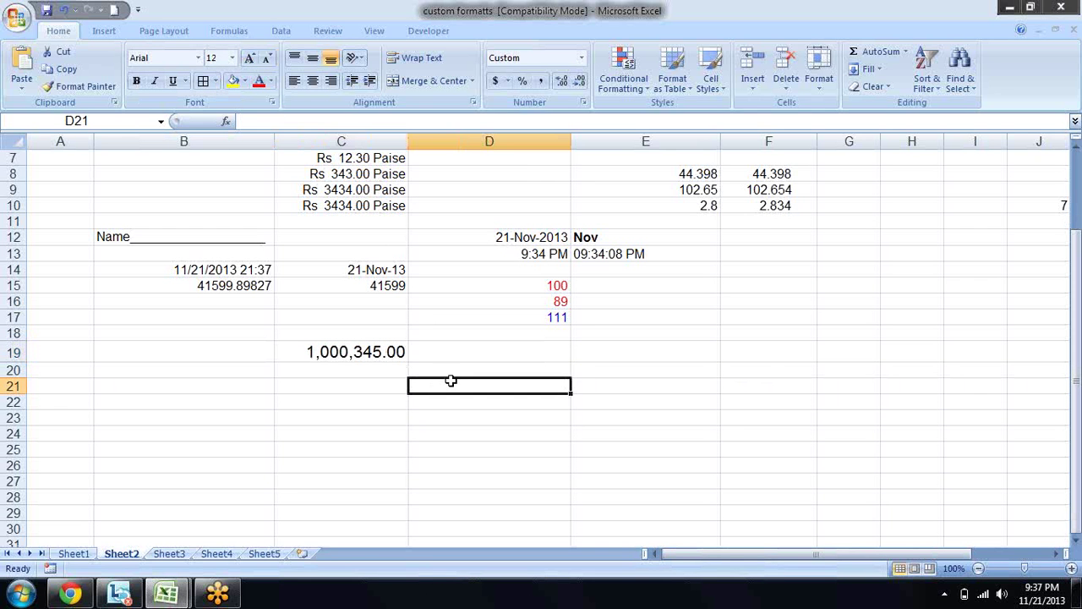
click(424, 349)
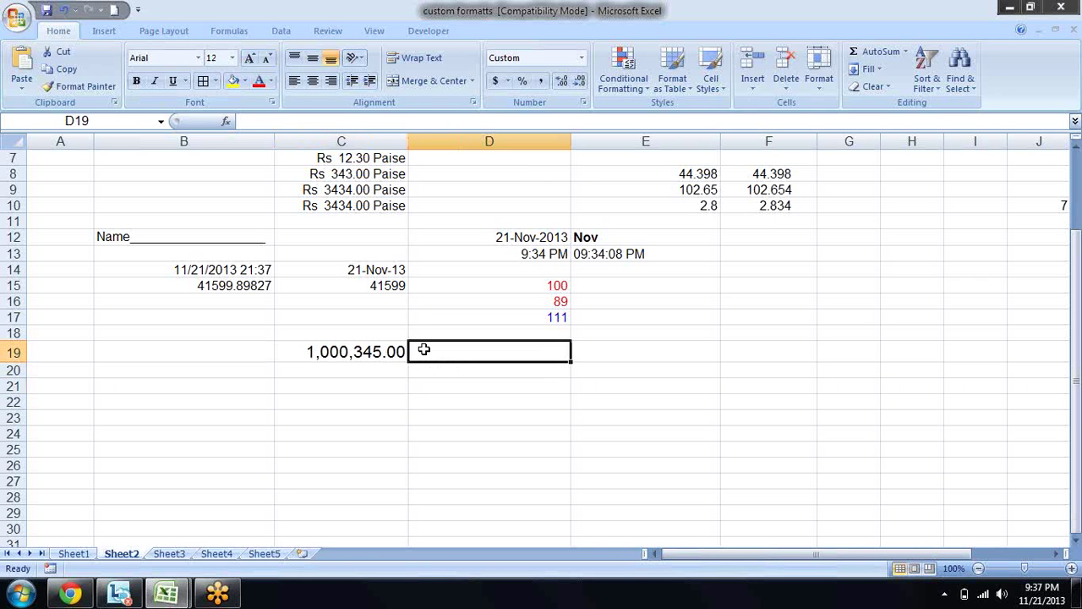
key(Left)
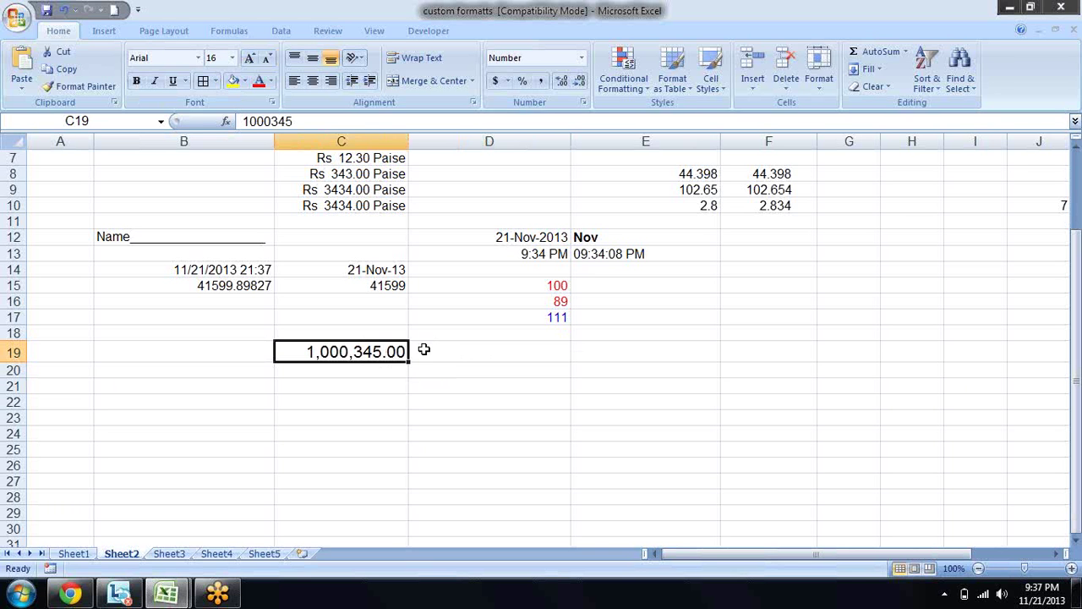
Open the 'indian number format' workbook from D:\excel
key(super+d)
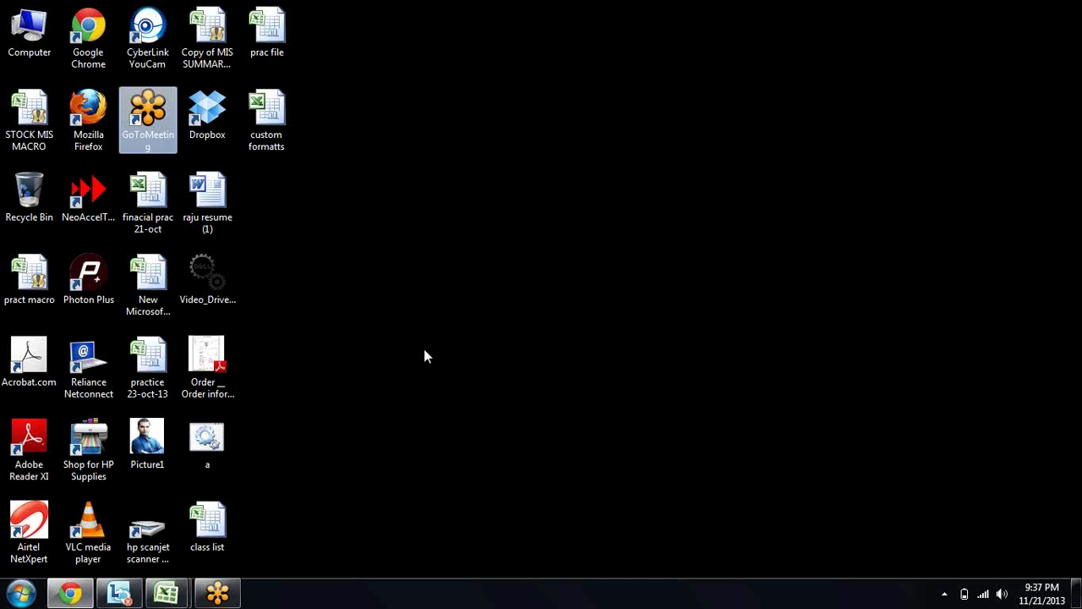
double_click(37, 34)
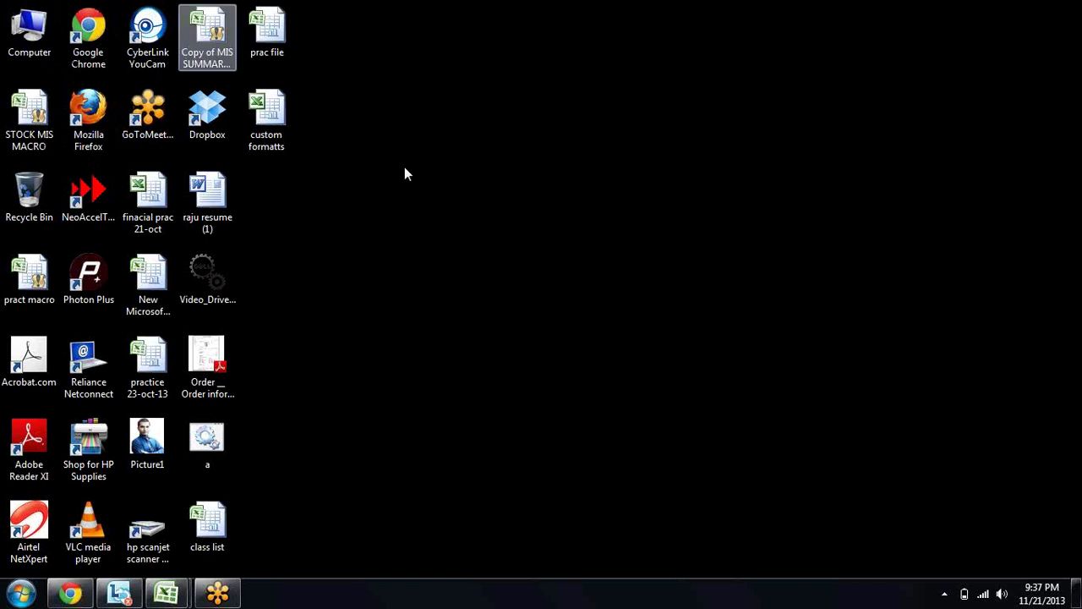
double_click(376, 118)
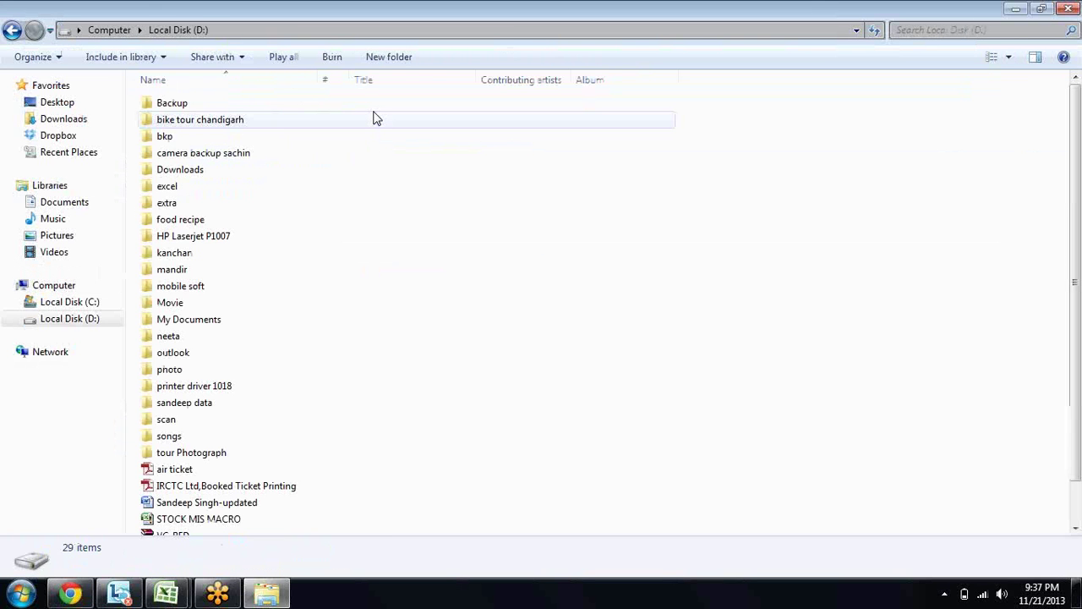
key(e)
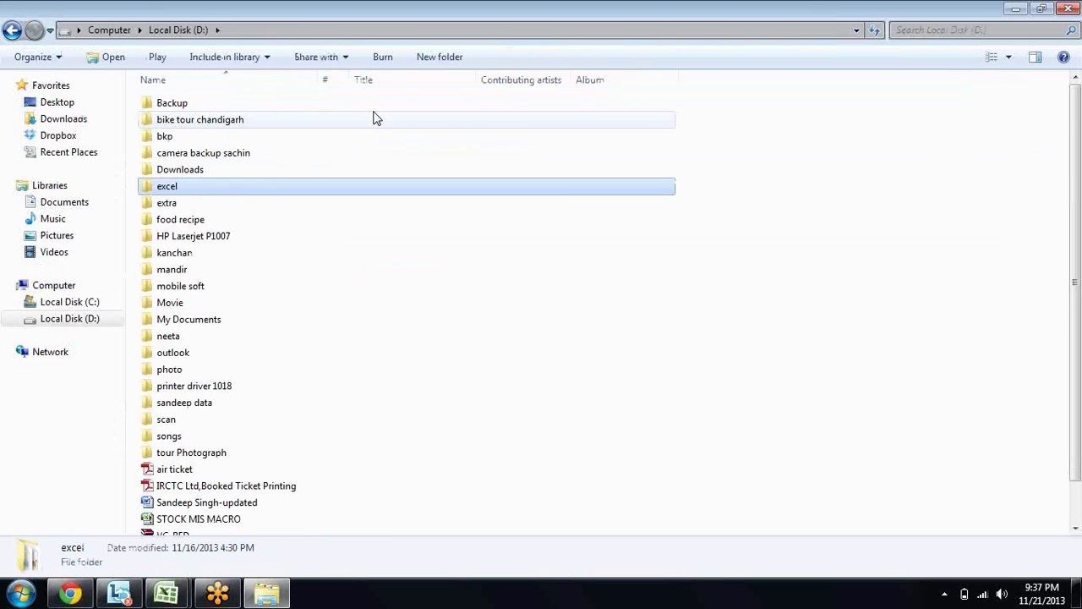
key(Return)
key(i)
key(Return)
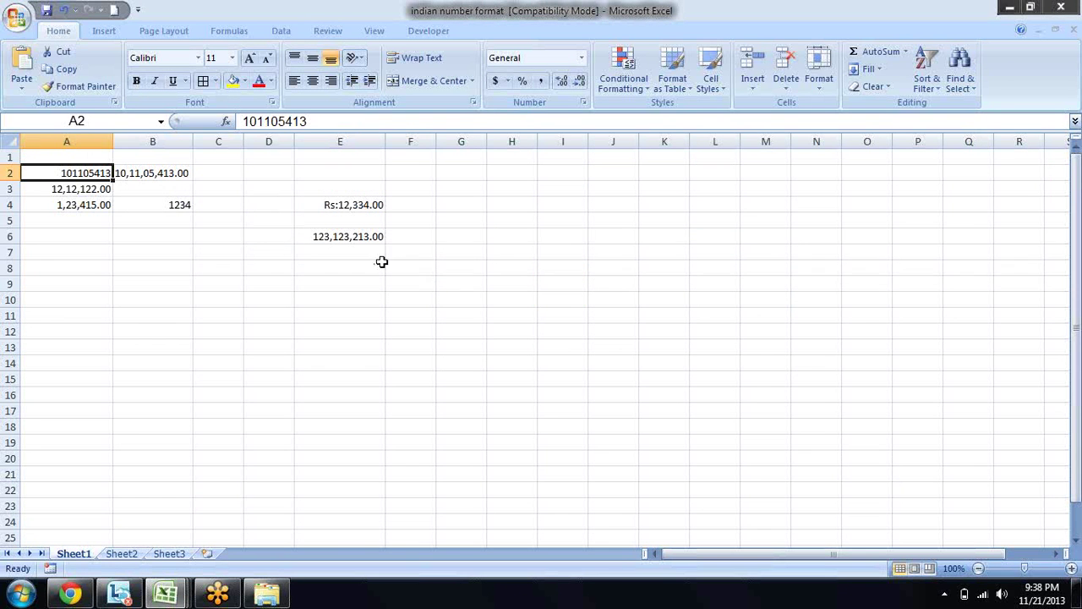
Copy the format code from B2's TEXT formula and return to 'custom formatts'
key(Right)
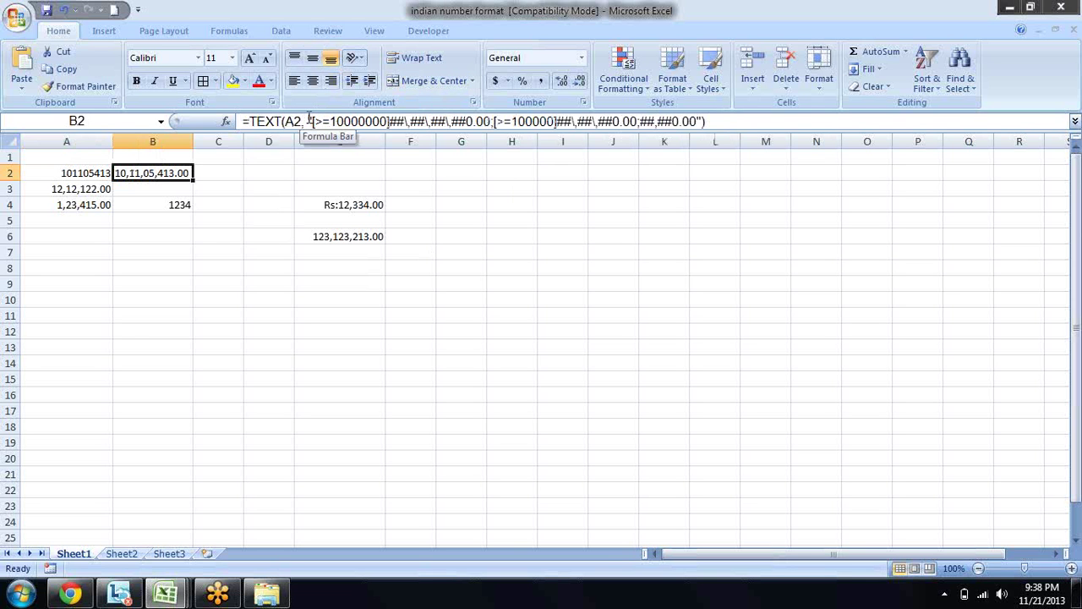
drag(307, 121, 514, 121)
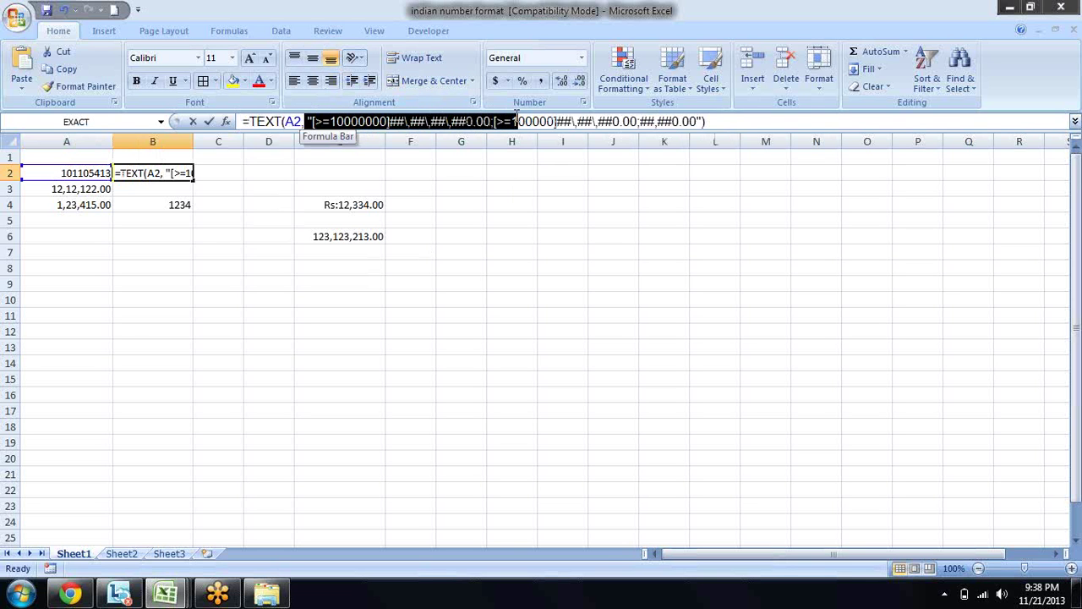
click(309, 122)
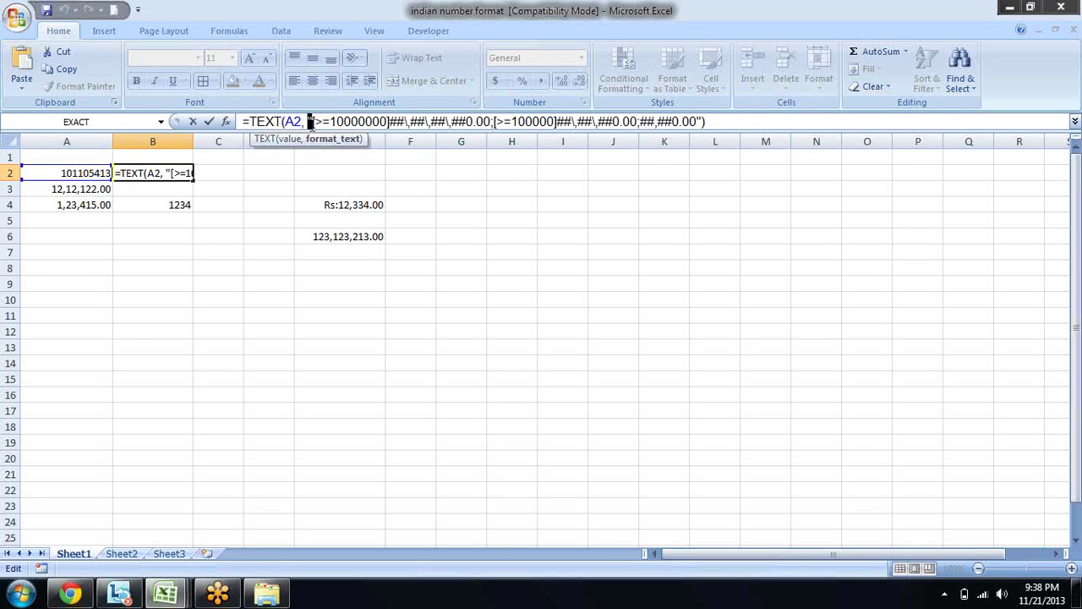
drag(312, 121, 696, 123)
key(ctrl+c)
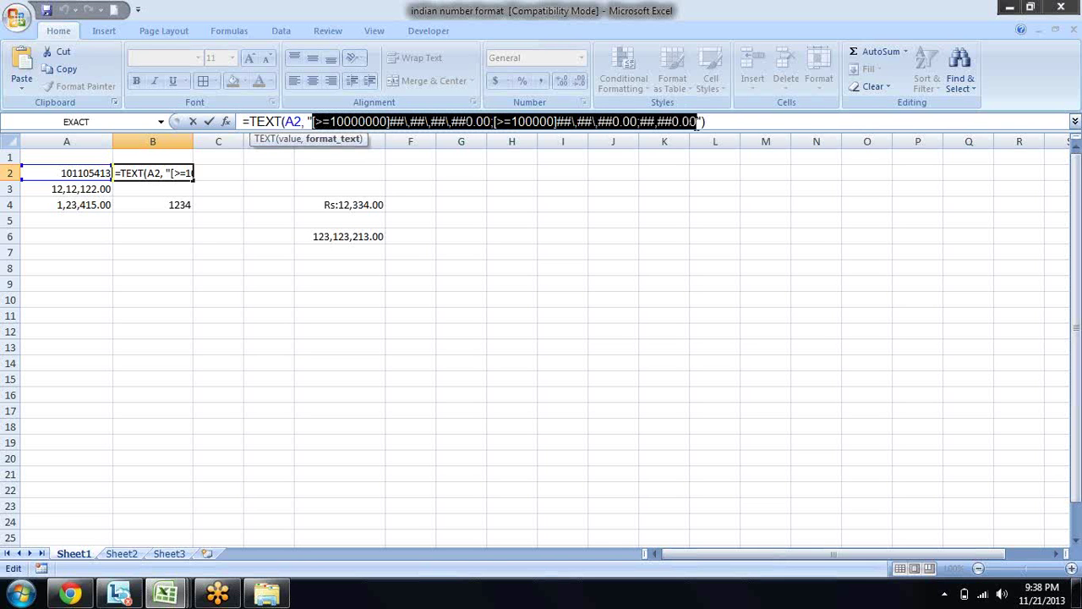
key(Escape)
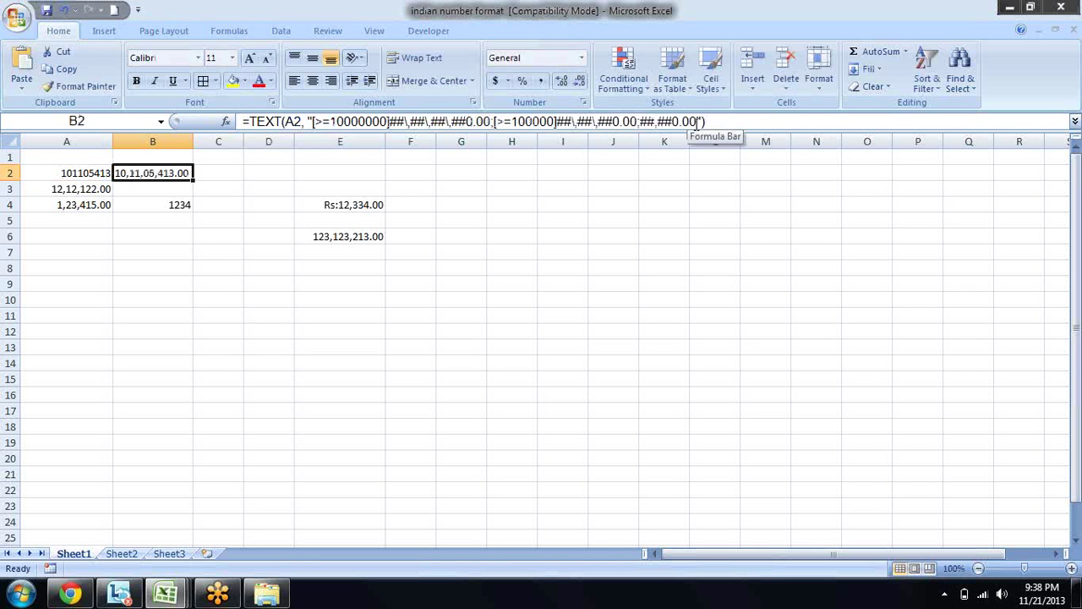
key(alt+Tab)
Paste the copied Indian-style format code into D19 as text
key(Down)
key(Down)
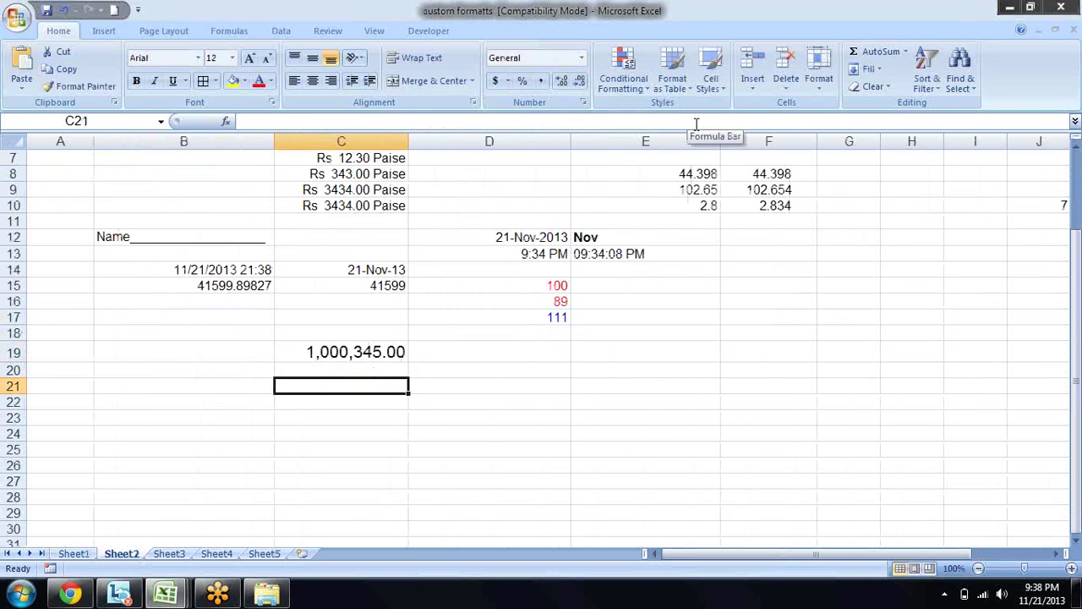
key(Up)
key(Up)
key(Right)
key(F2)
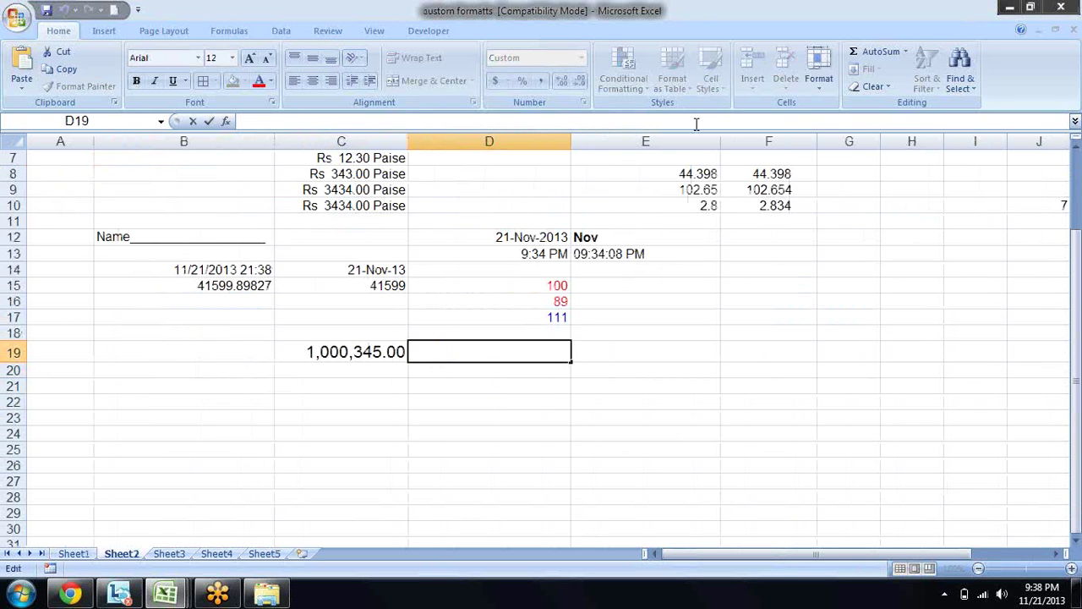
key(ctrl+v)
key(Down)
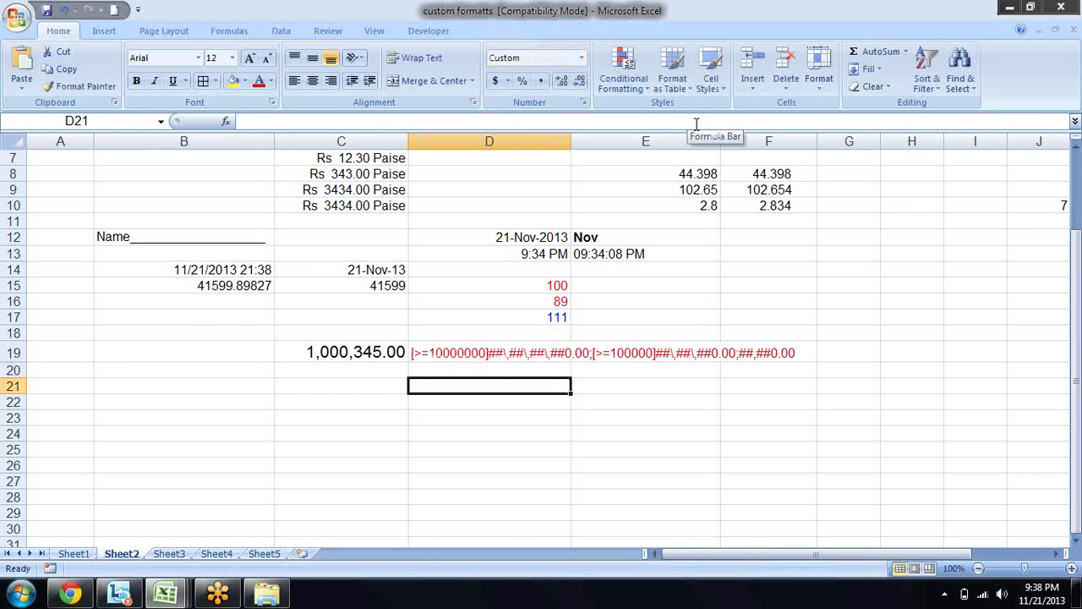
key(Down)
key(Up)
key(Up)
key(Up)
key(Up)
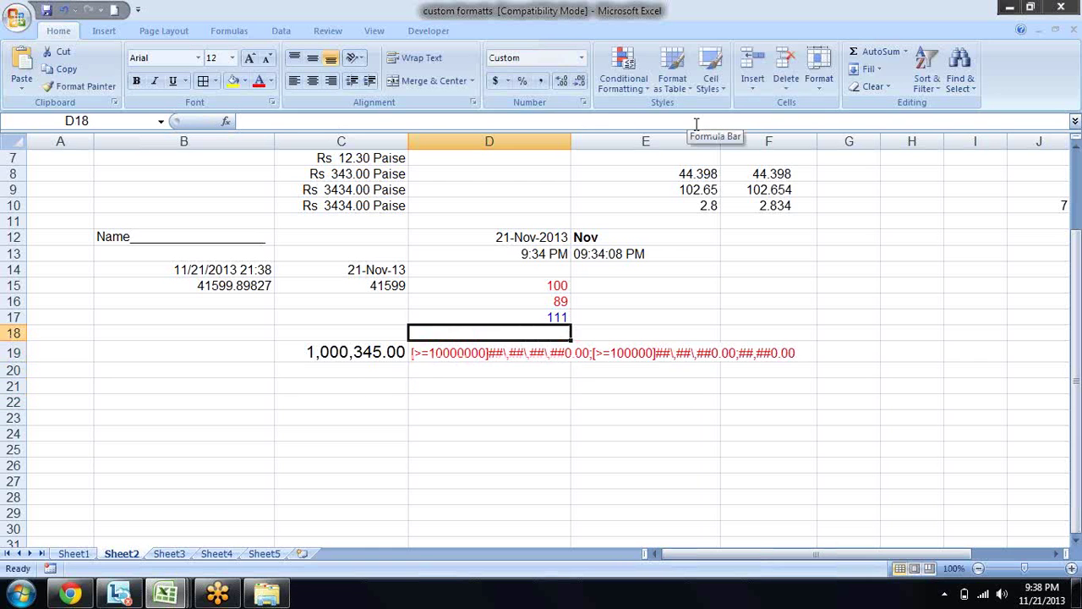
key(Down)
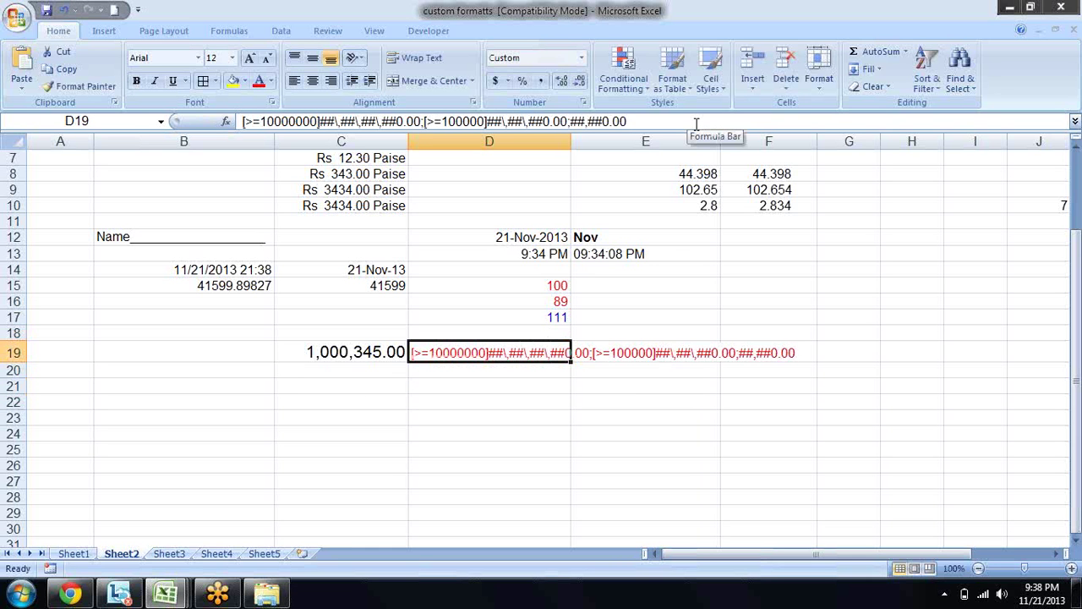
key(Down)
key(Down)
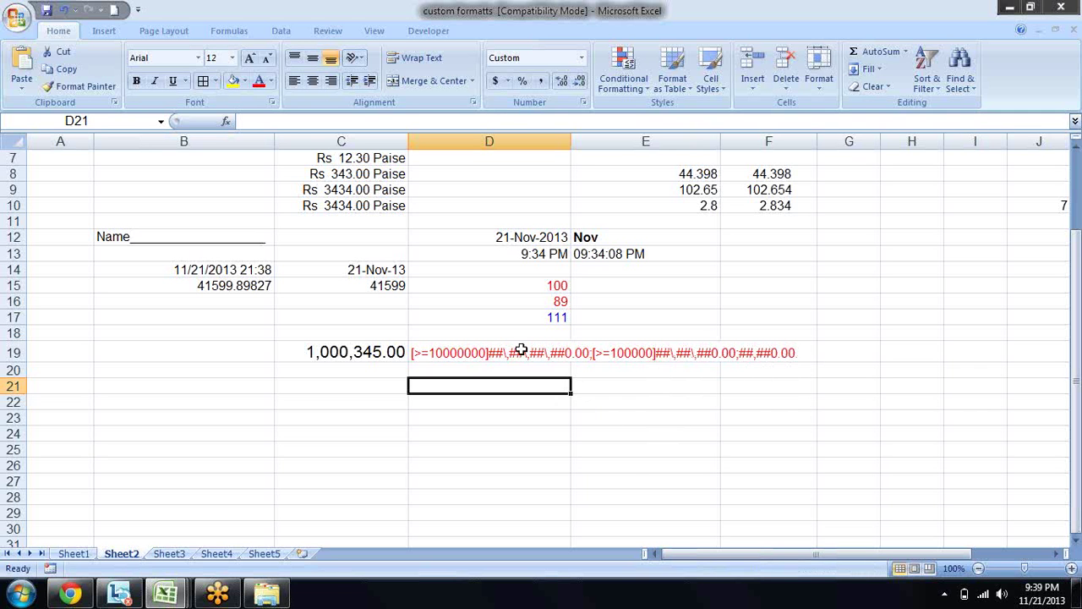
Copy the lakh-style format code text written in D19
click(495, 352)
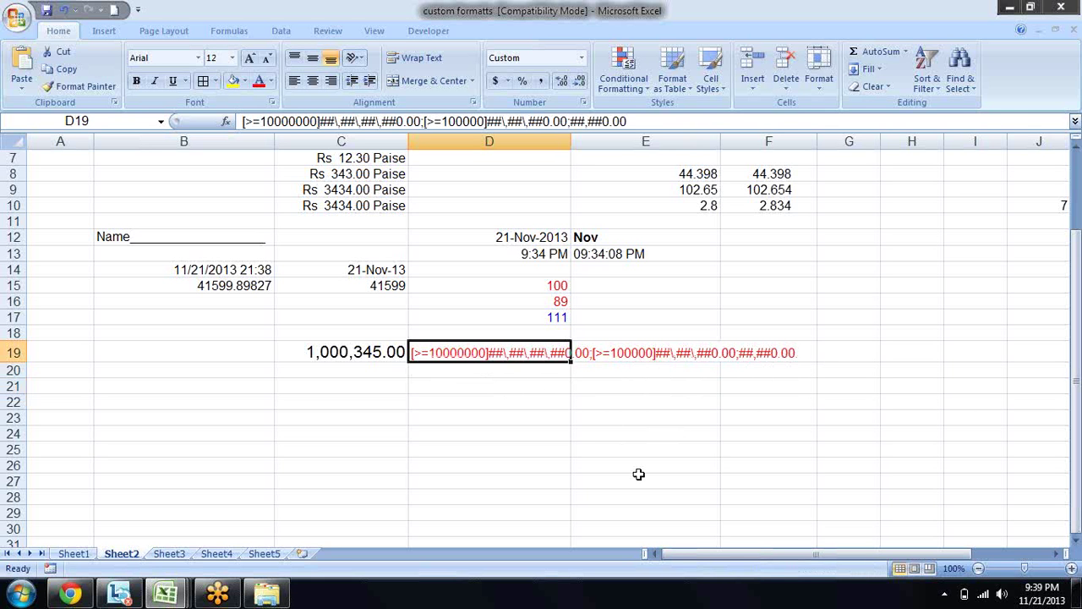
key(ctrl+c)
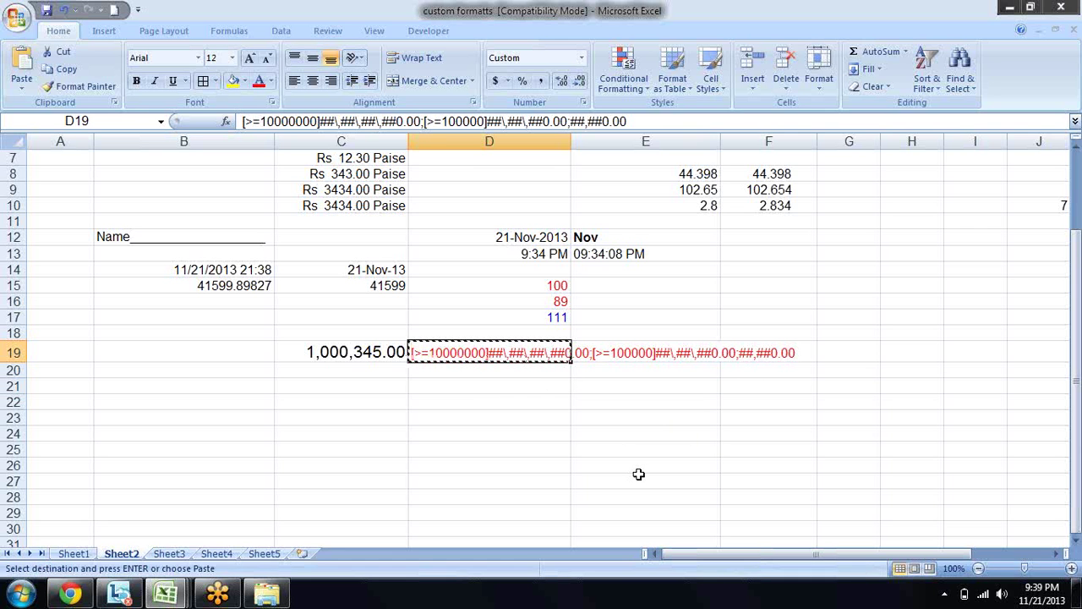
key(Escape)
drag(628, 121, 138, 124)
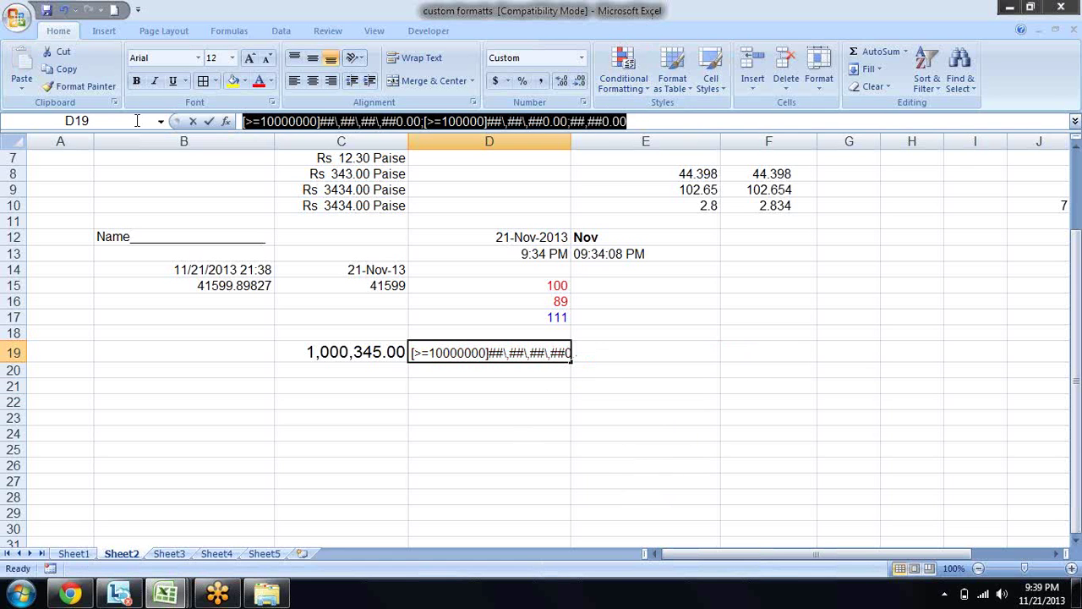
key(Escape)
key(Left)
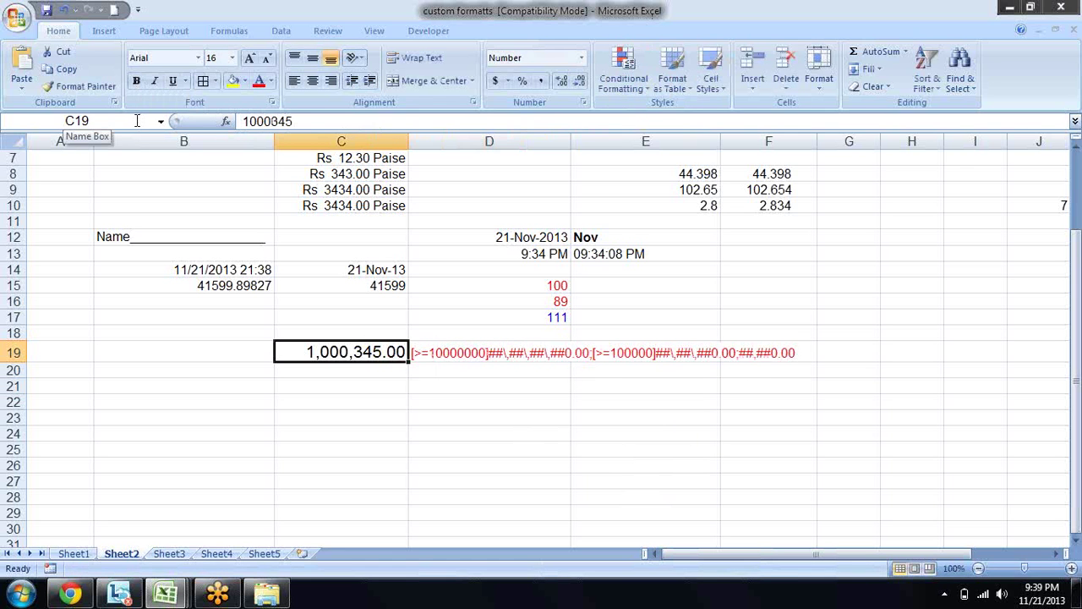
Apply the copied code as a Custom number format to C19, showing 10,00,345.00
key(ctrl+1)
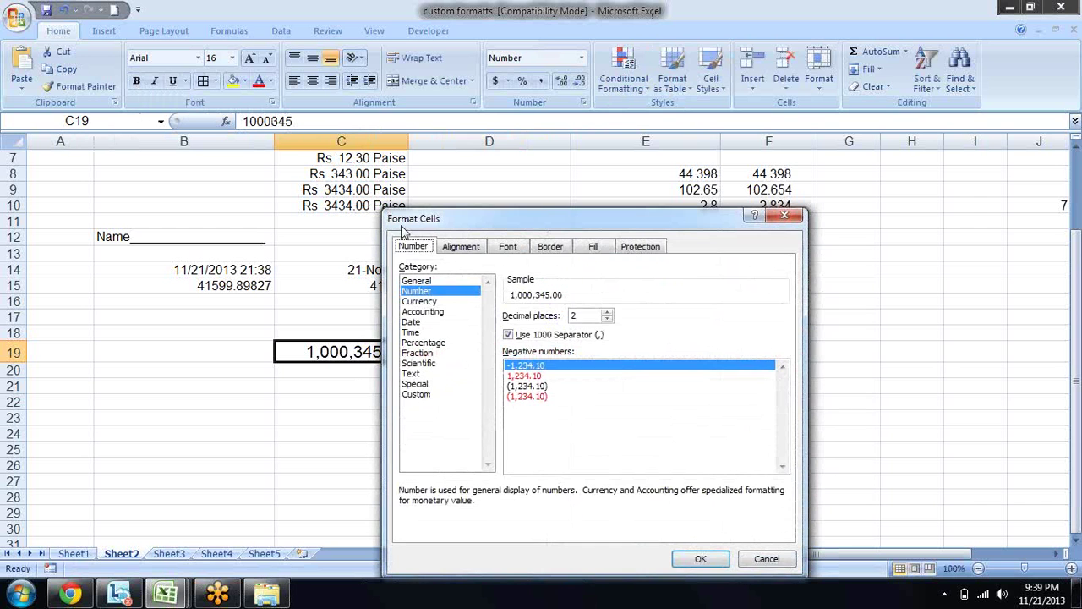
click(423, 394)
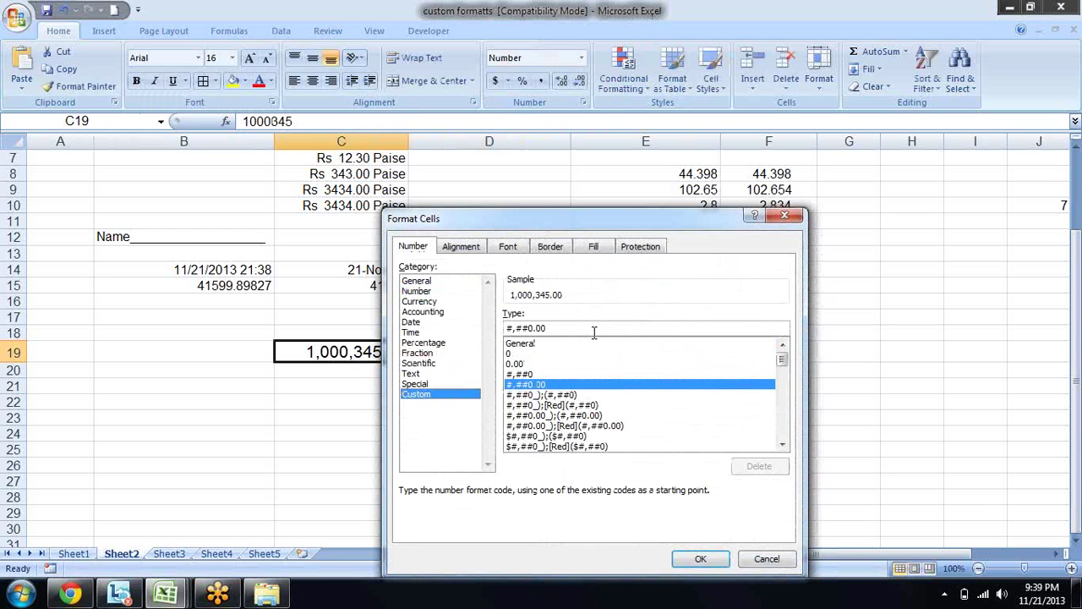
key(ctrl+v)
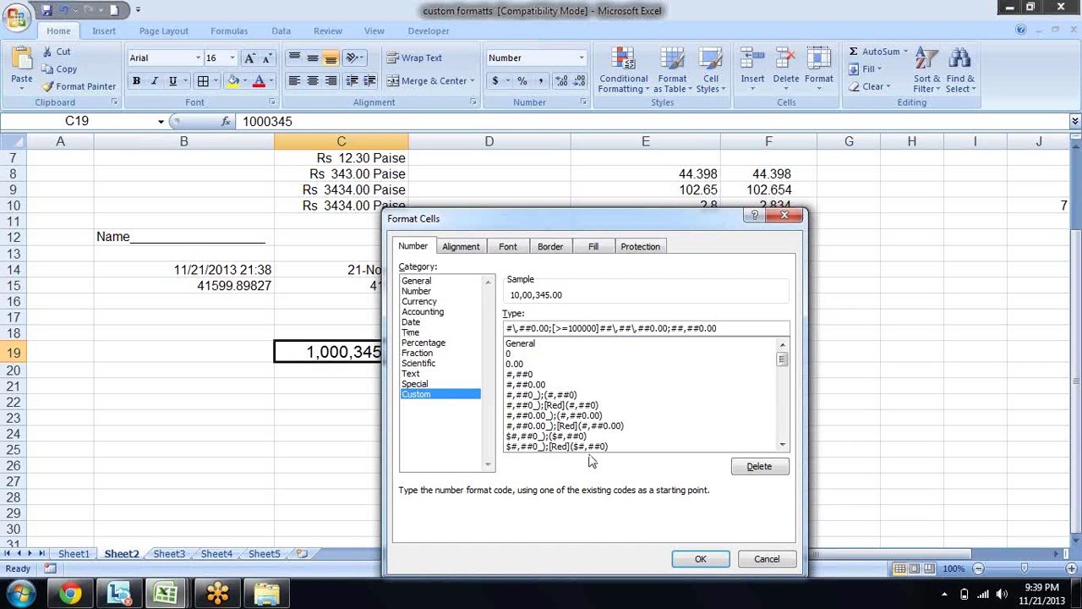
click(702, 560)
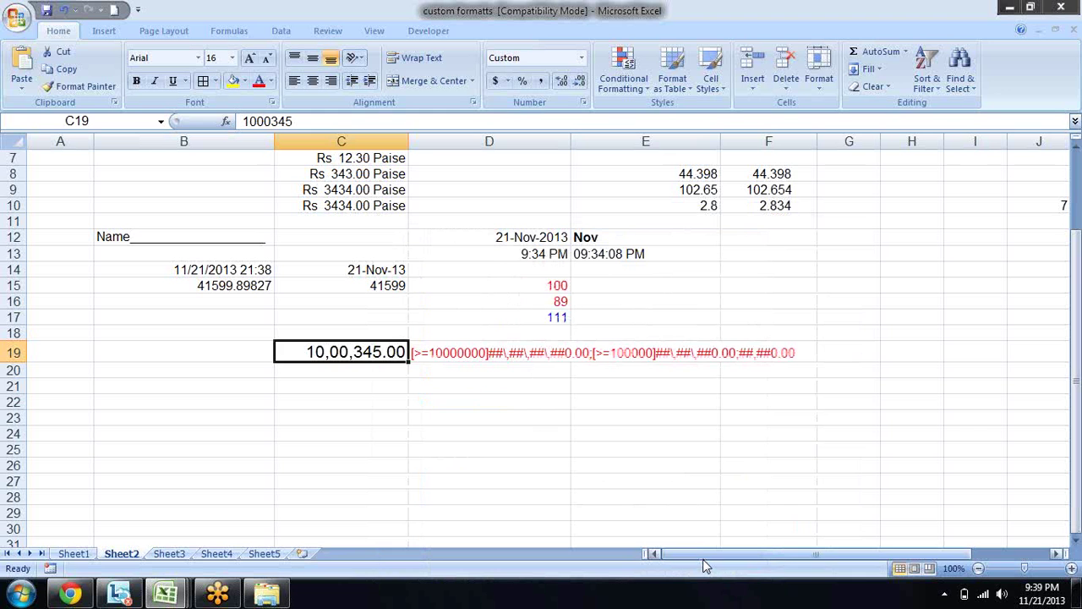
click(602, 420)
key(Left)
key(Left)
key(Left)
key(Right)
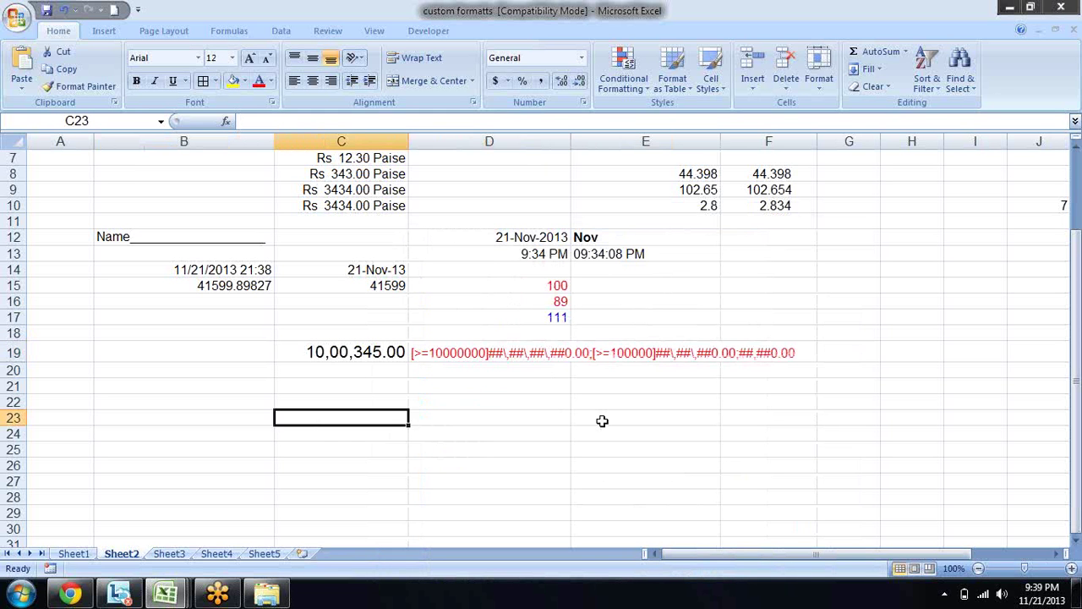
key(Up)
key(Up)
key(Up)
key(Up)
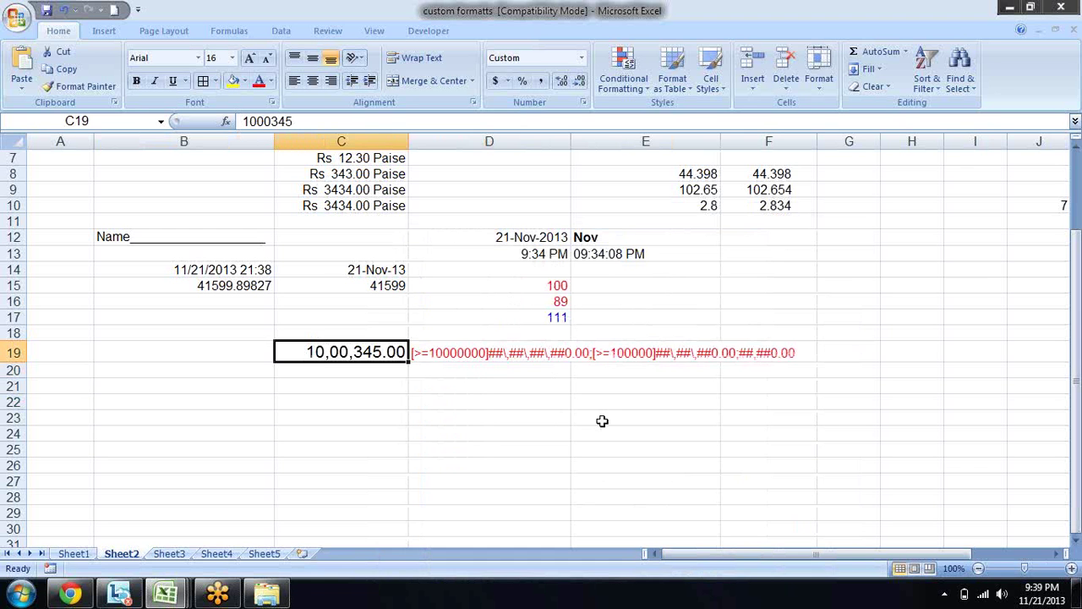
Enter 1000 and then 12167 into C19 to test the format
text(1,000)
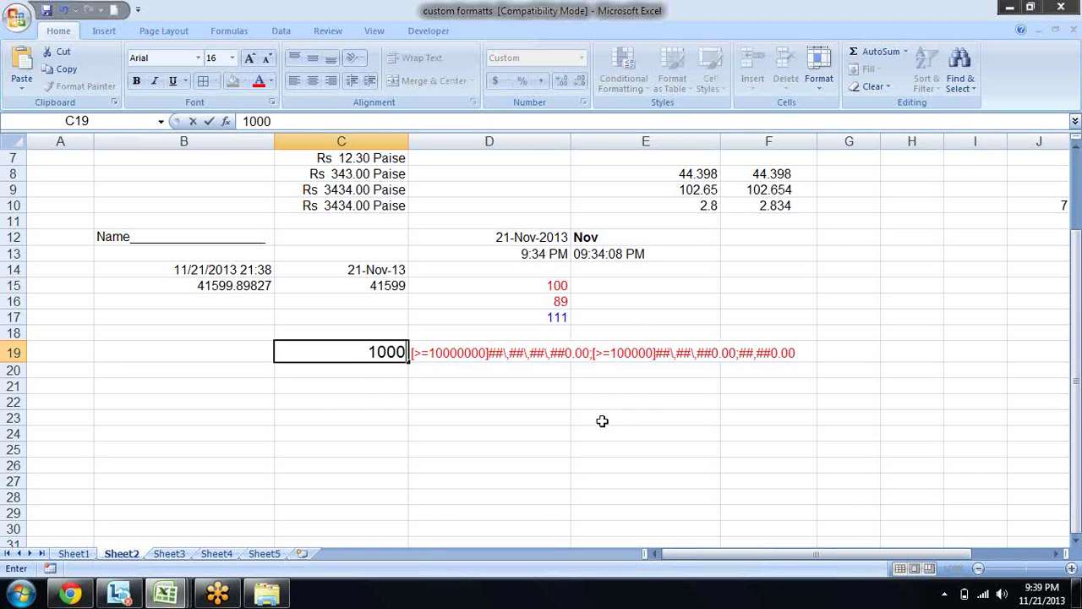
key(Return)
key(Up)
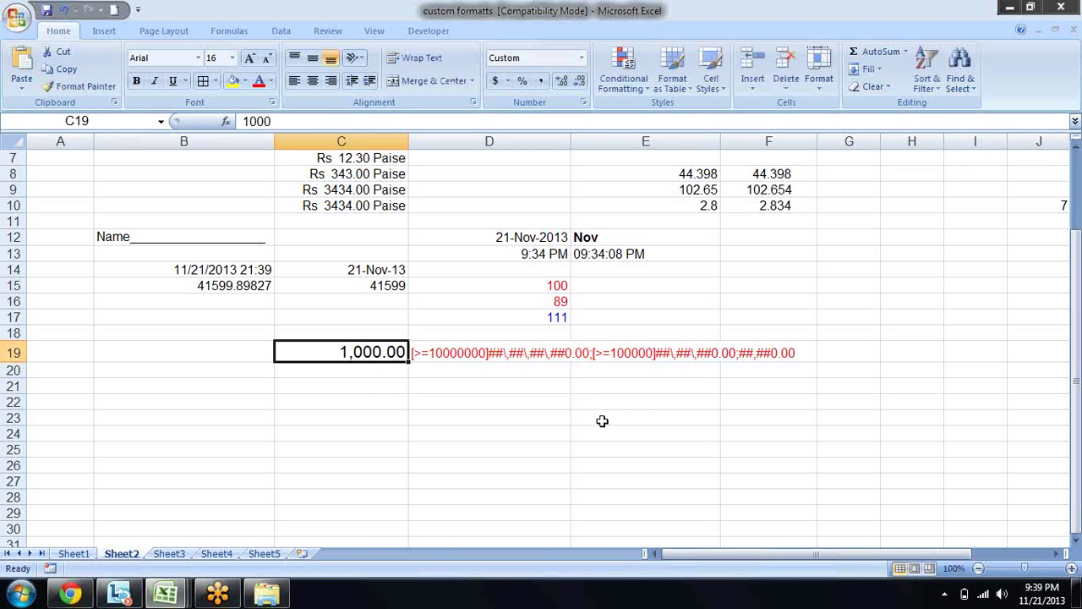
text(1)
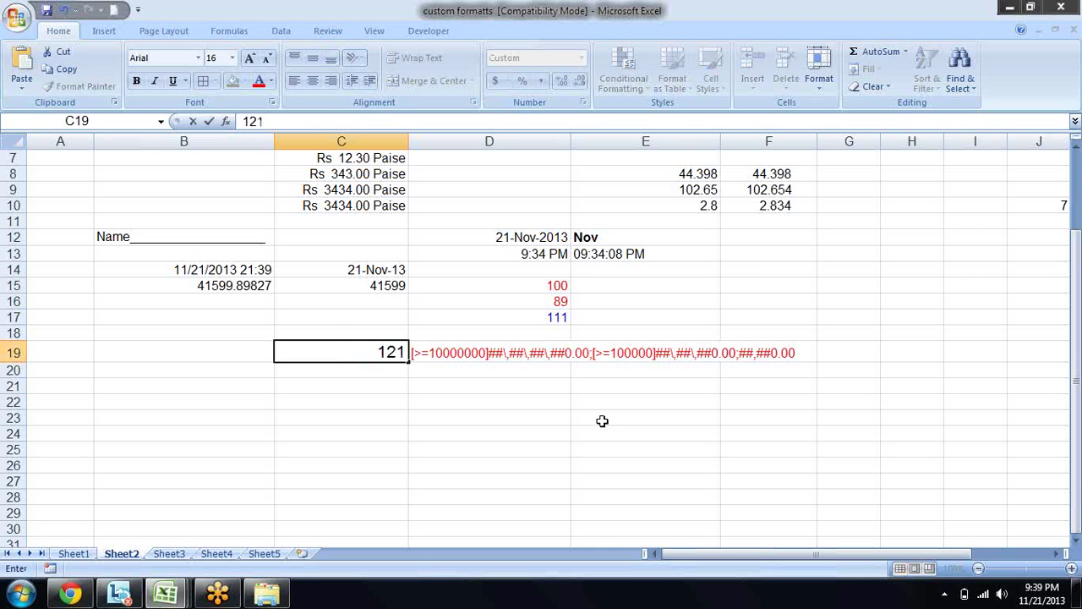
text(2,167)
key(Return)
key(Up)
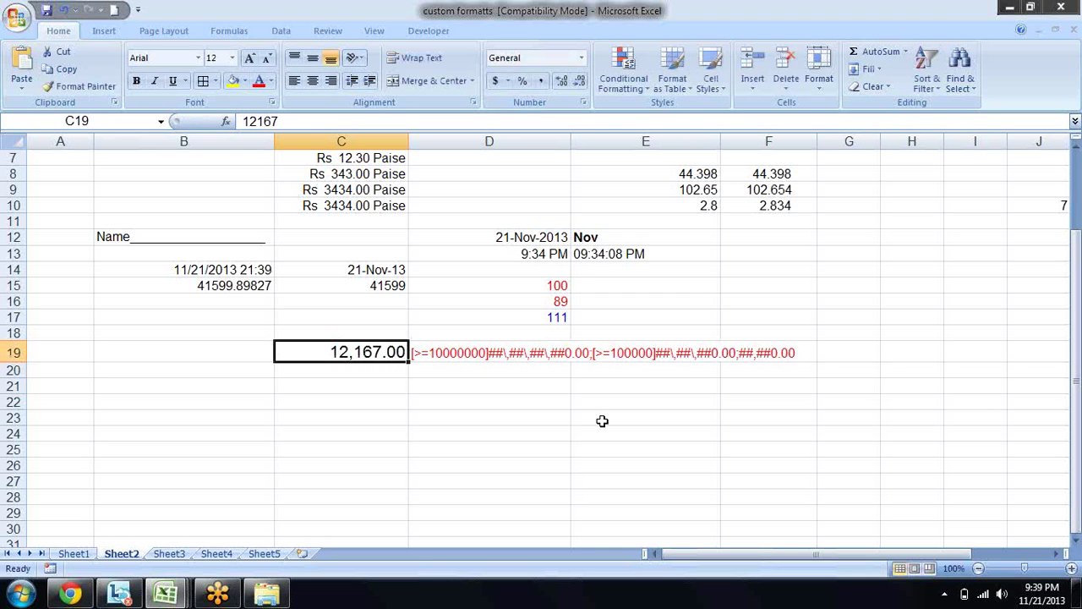
Extend C19 to 1412167, then 31412167, displayed as 3,14,12,167.00
key(F2)
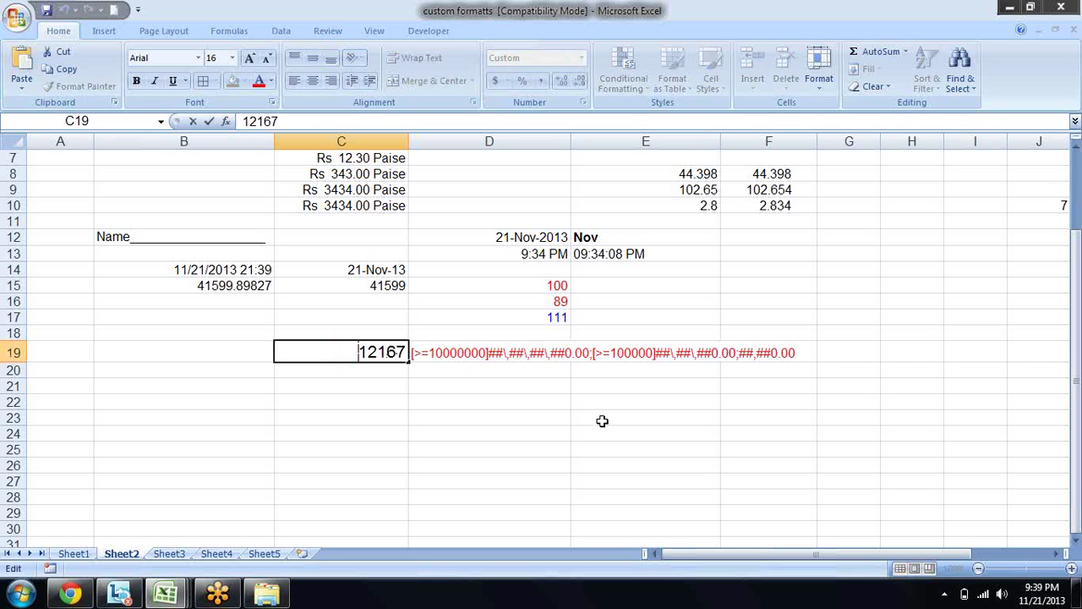
text(14)
key(Return)
key(Up)
key(F2)
text(3)
key(Return)
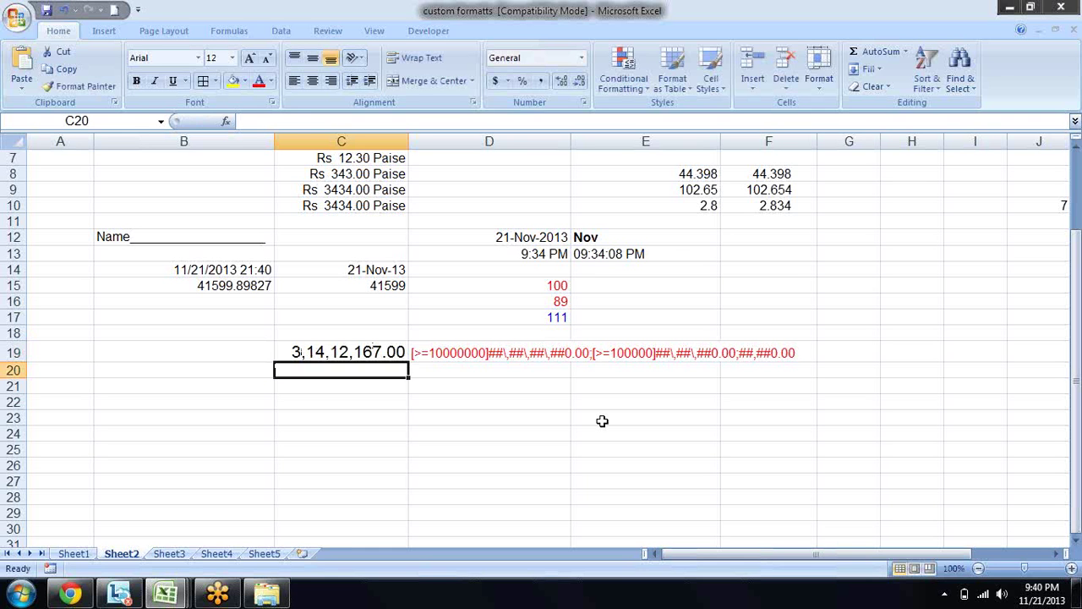
key(Up)
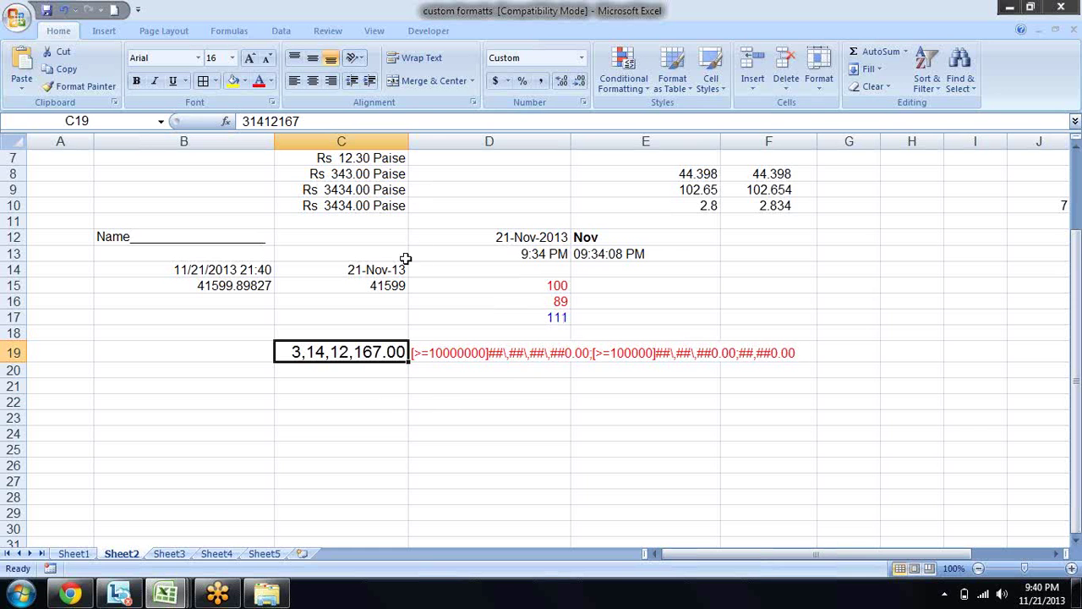
click(391, 186)
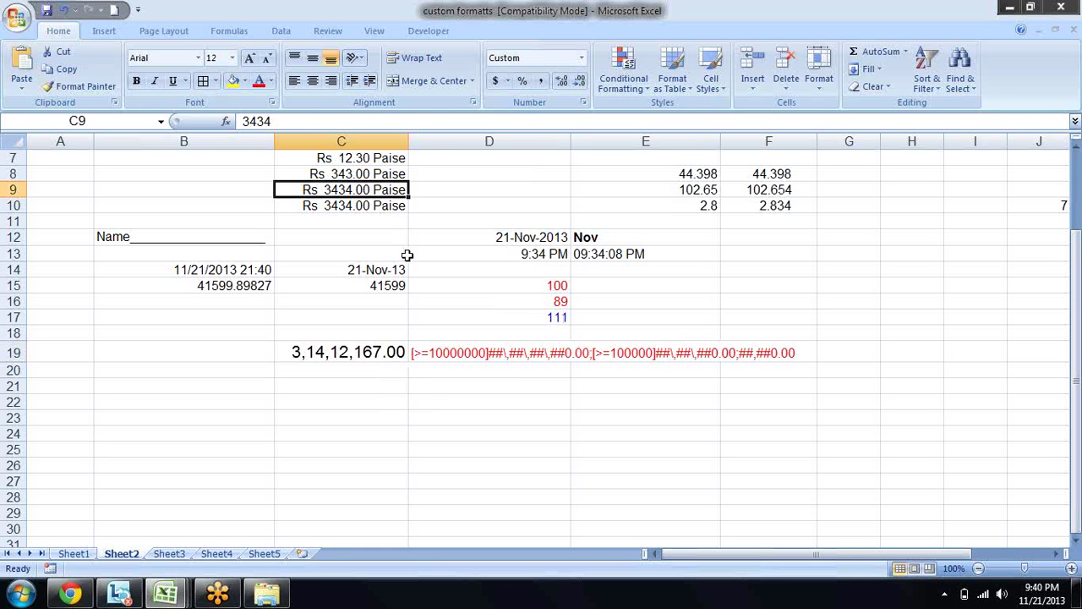
click(372, 207)
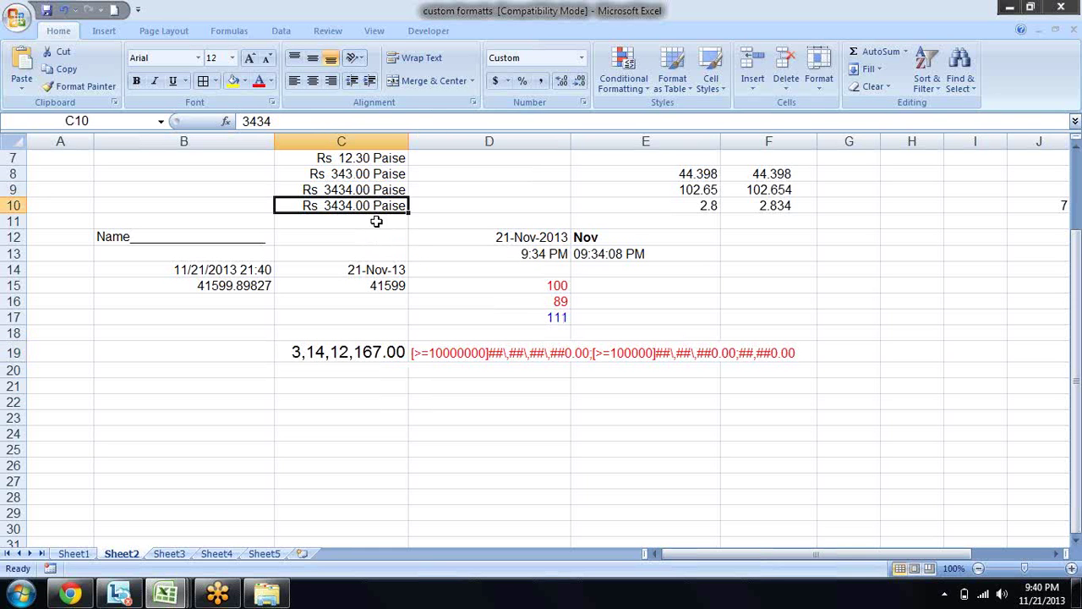
click(382, 269)
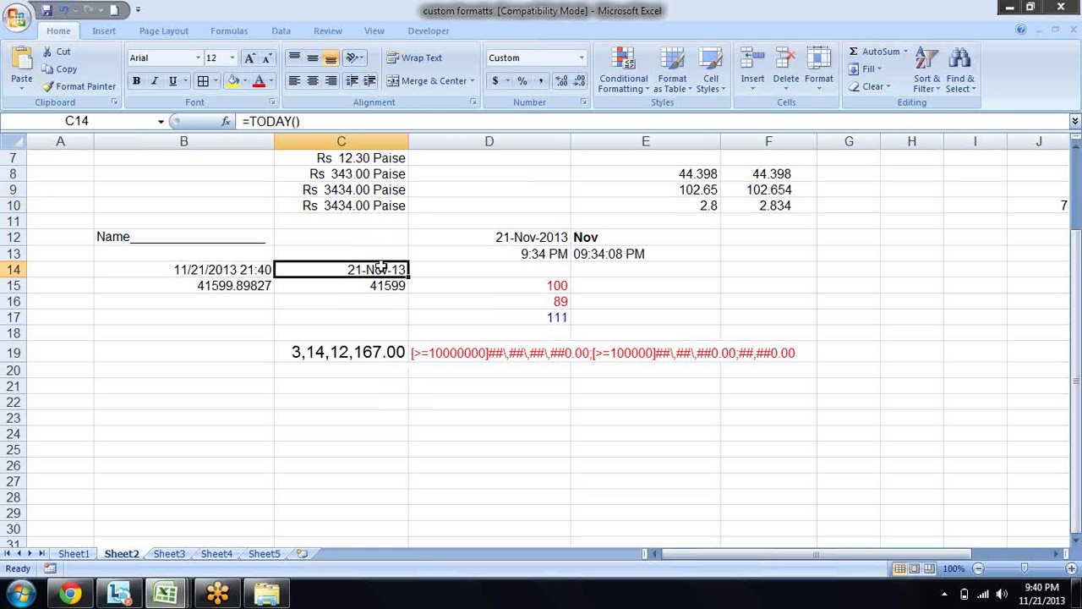
click(371, 352)
click(450, 355)
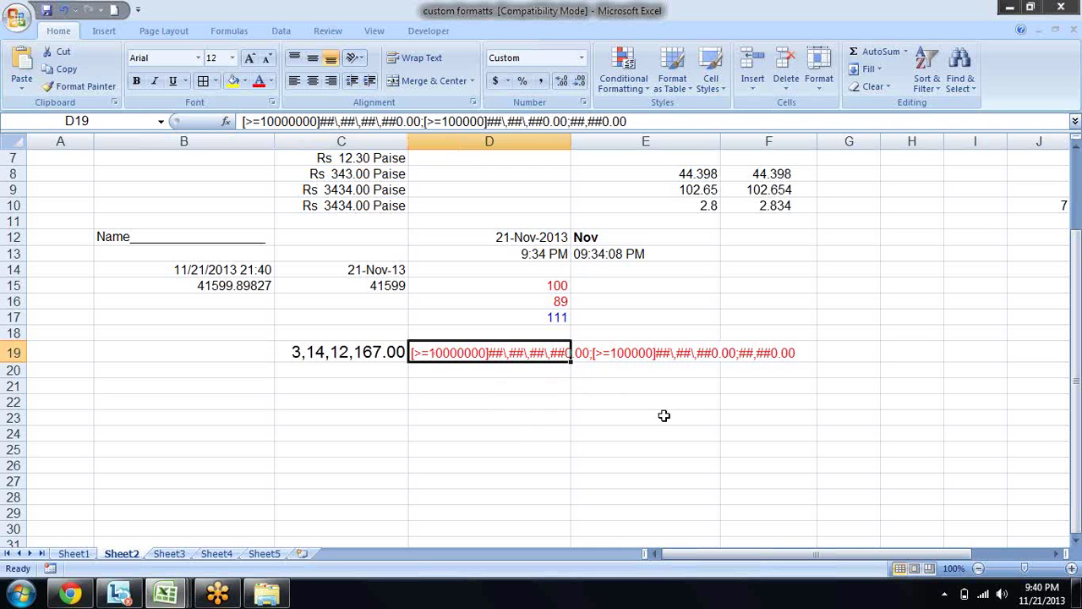
click(373, 352)
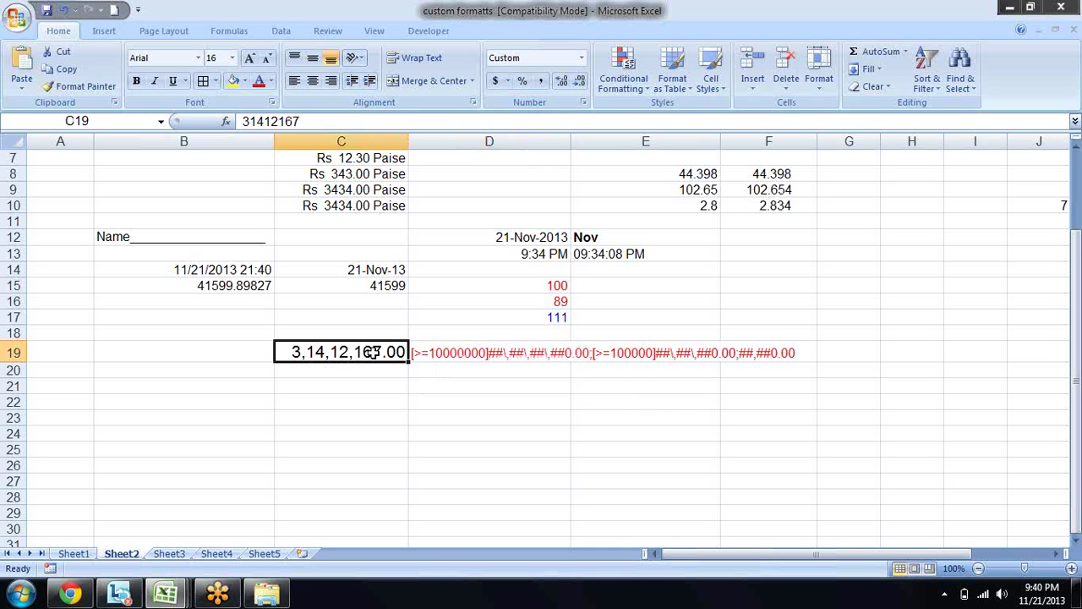
key(Right)
key(Right)
key(Left)
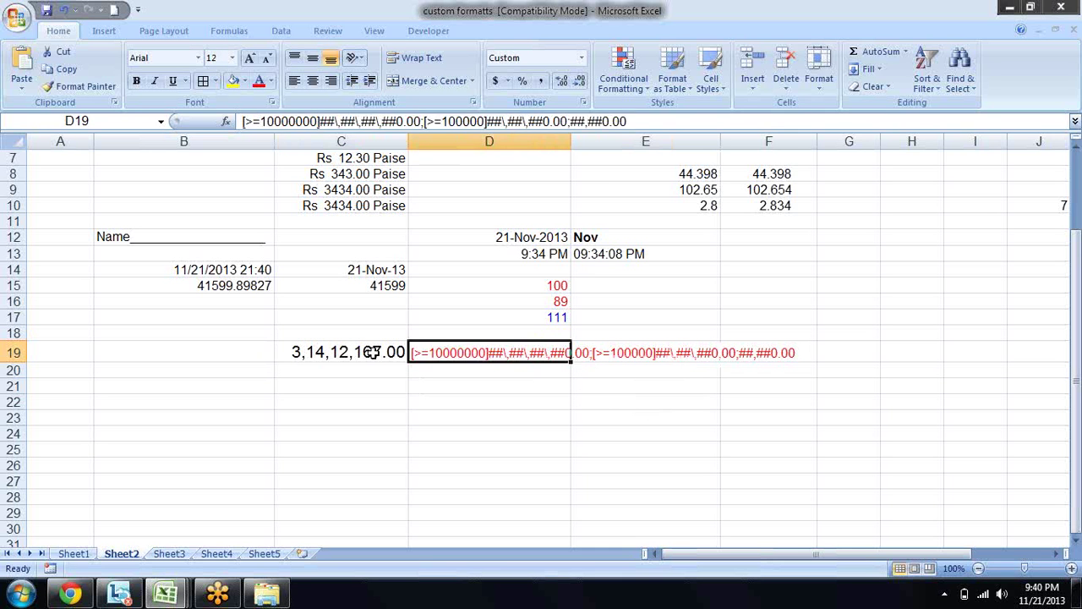
key(Left)
key(Right)
key(Left)
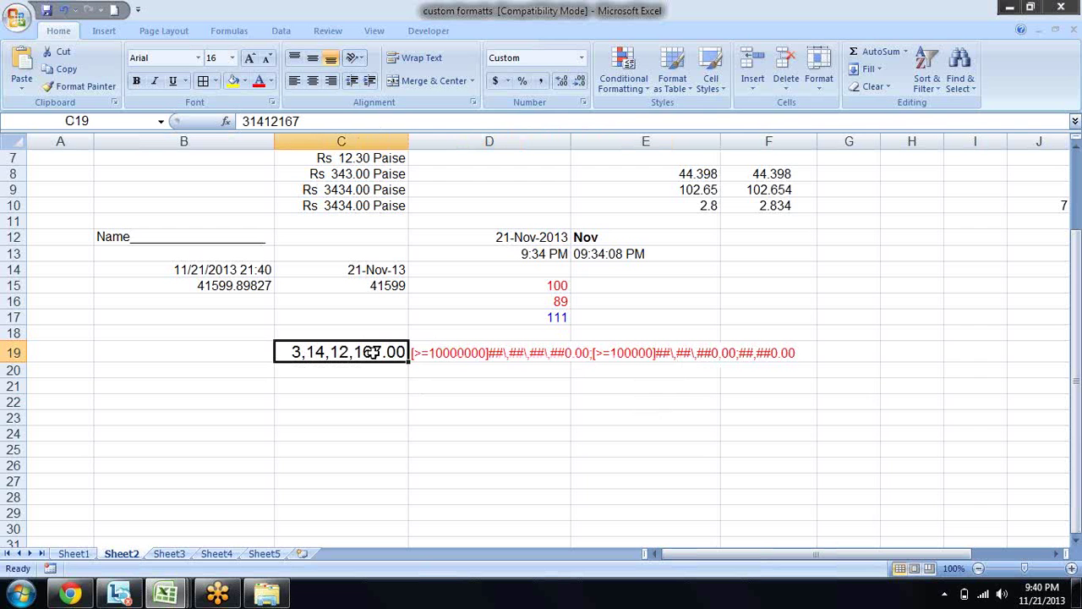
key(Right)
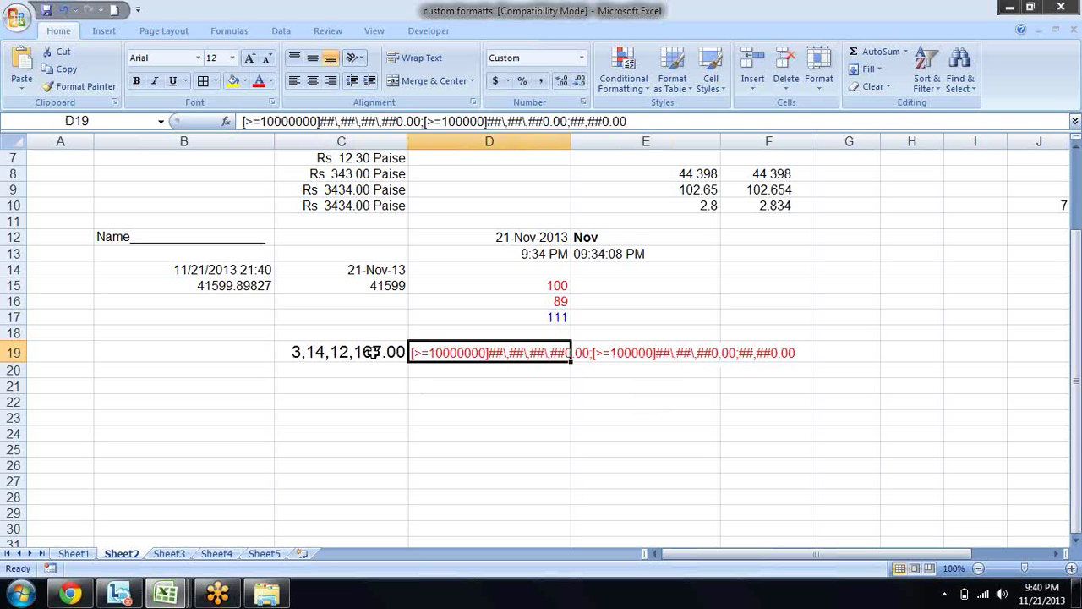
key(Right)
key(Right)
key(Left)
key(Left)
key(Left)
key(Up)
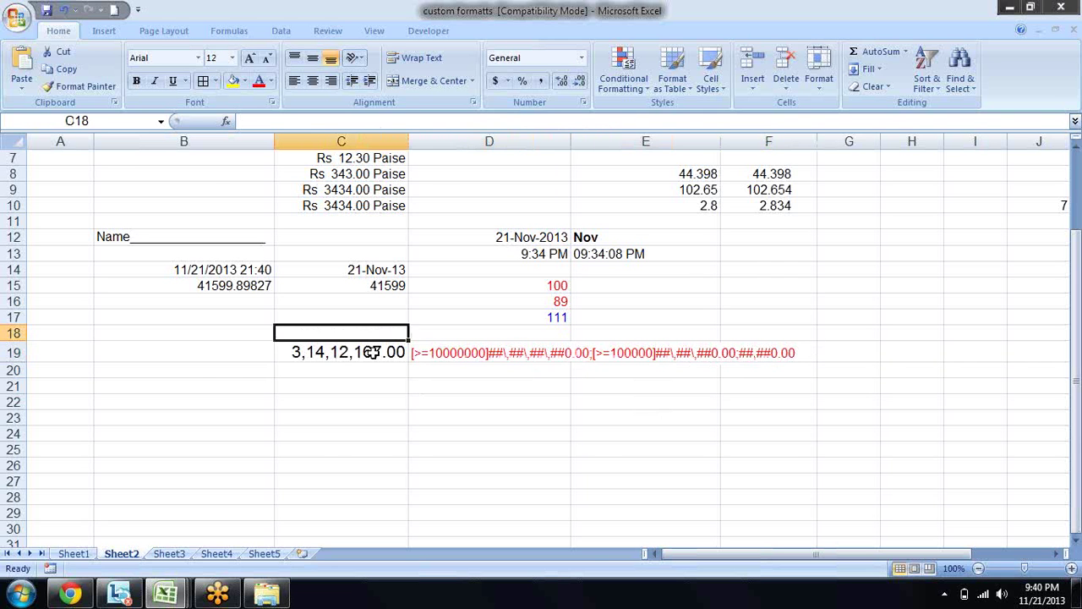
key(Page_Up)
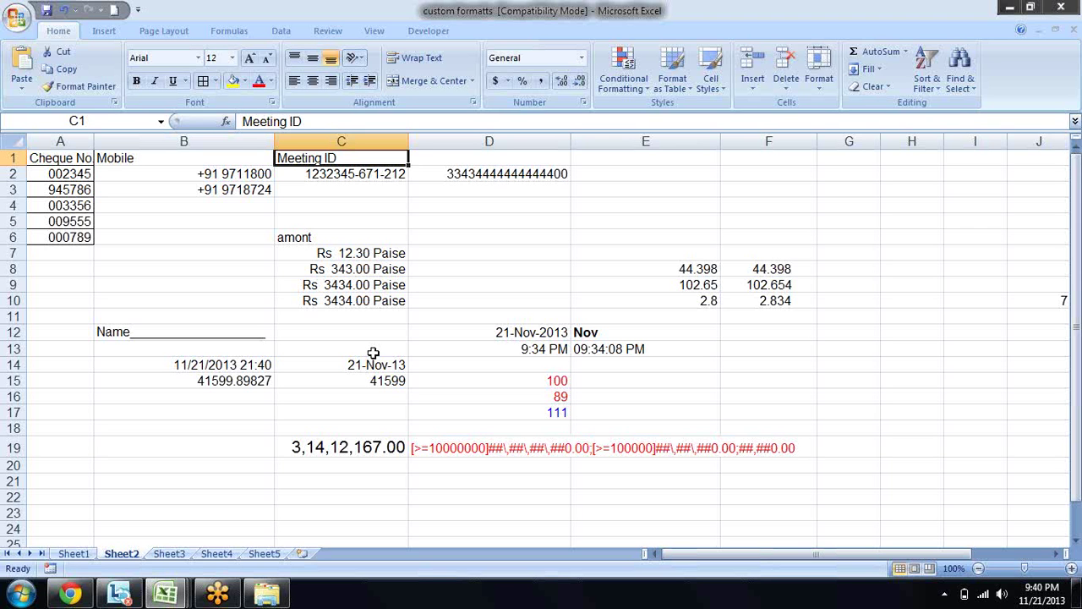
Enter the duration 25:00:00 into cell E14
key(Down)
key(Down)
key(Down)
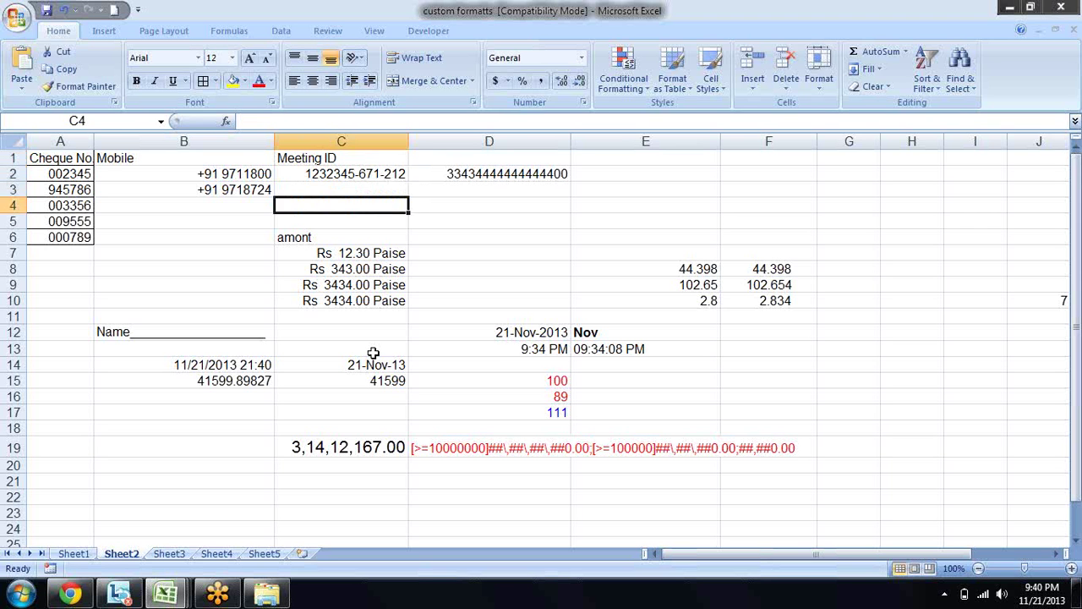
key(Down)
key(Down)
key(Down)
key(Down)
key(Down)
key(Down)
key(Down)
key(Down)
key(Up)
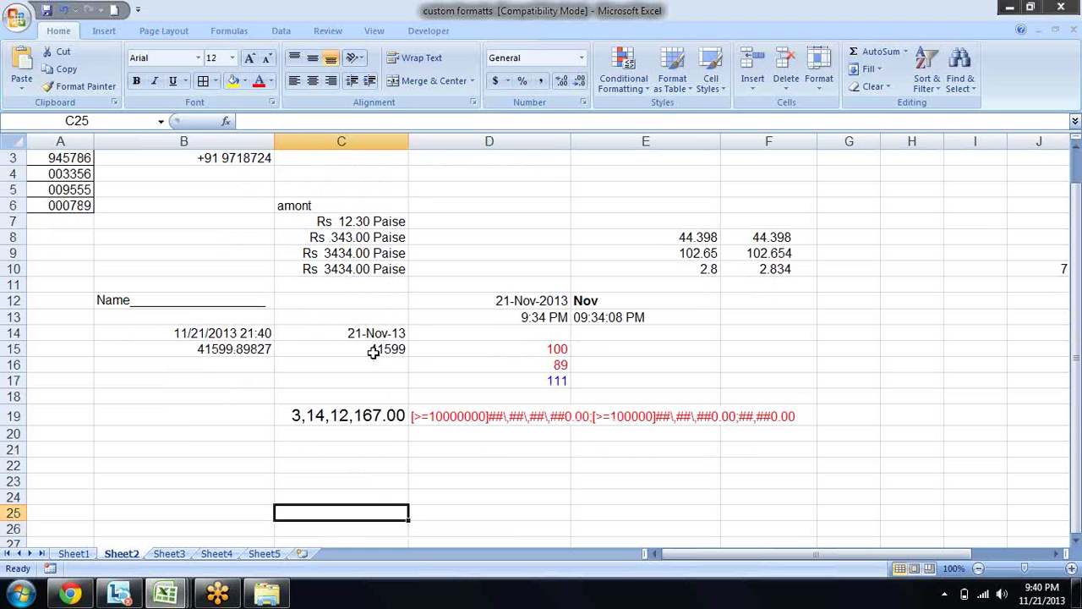
key(Up)
key(Up)
key(Up)
key(Up)
key(Up)
key(Up)
key(Right)
key(Right)
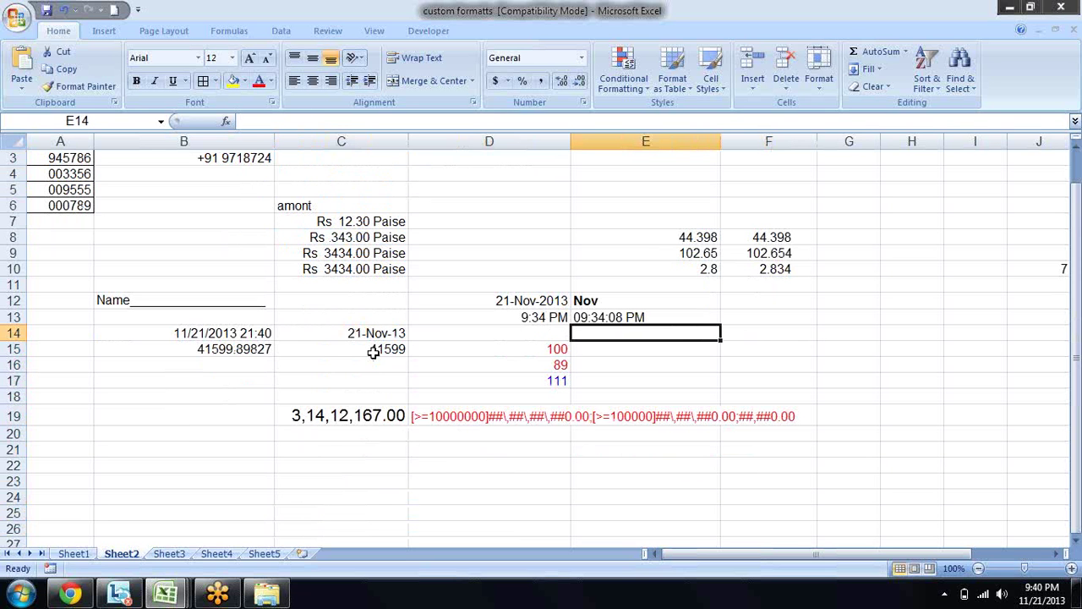
text(17)
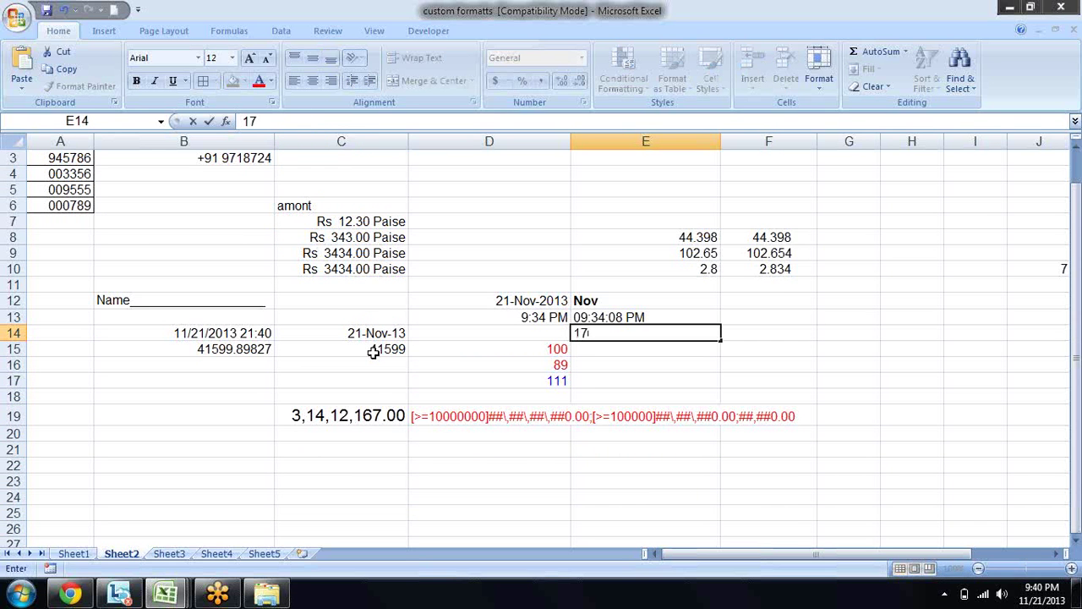
key(BackSpace)
key(BackSpace)
text(25:)
text(00:)
text(00)
key(Return)
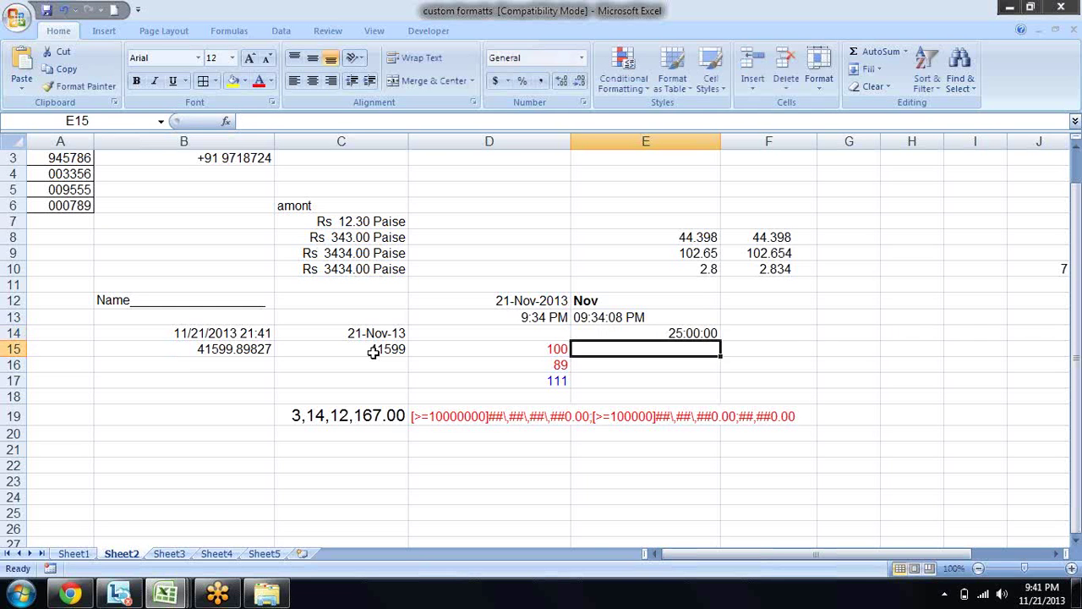
Reselect E14 to check its stored value and bring up its Format Cells settings
key(Up)
key(Right)
key(Left)
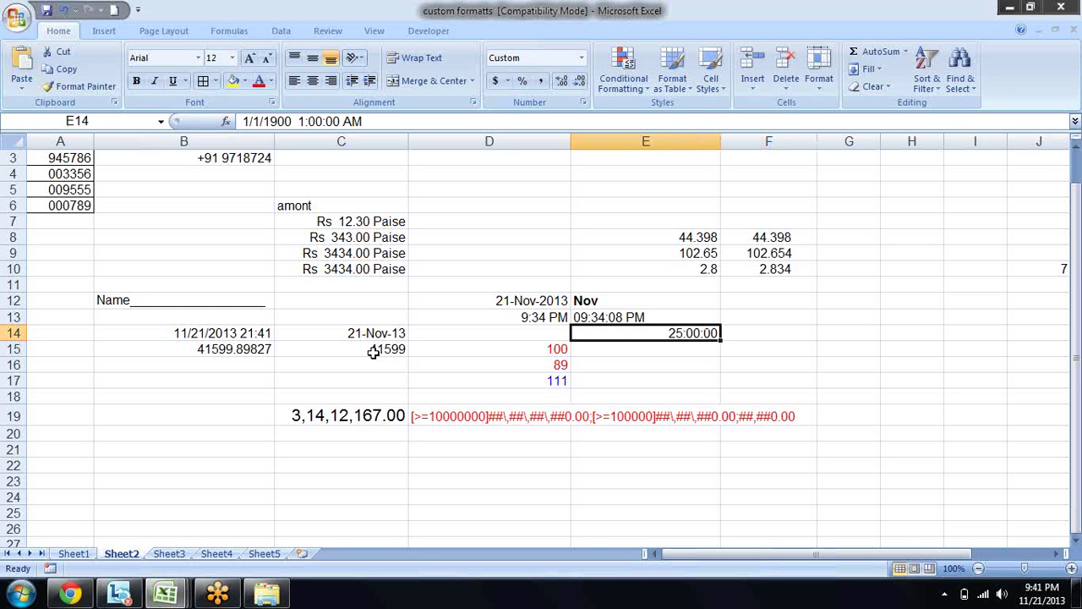
key(Down)
key(Up)
key(ctrl+1)
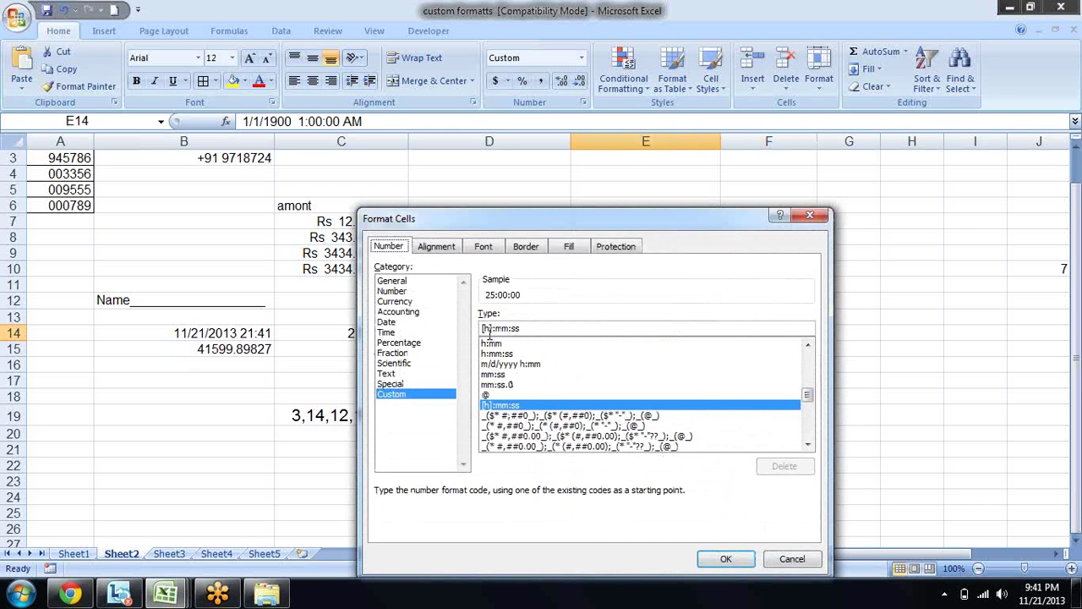
Apply the built-in Time 13:30:55 format to E14, which shows only 1:00:00
click(487, 333)
click(399, 334)
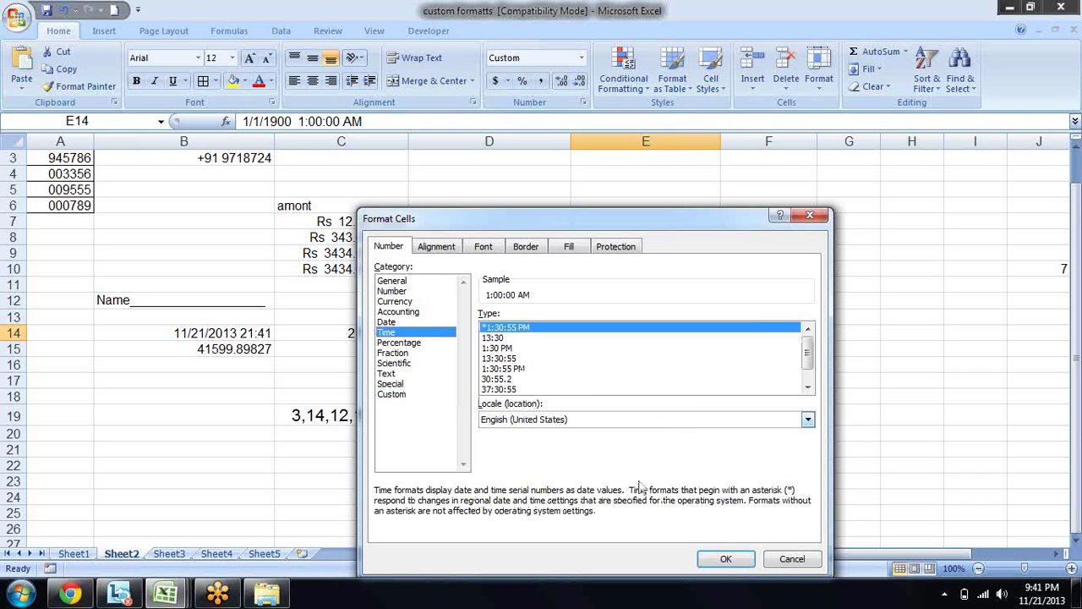
click(511, 359)
click(725, 558)
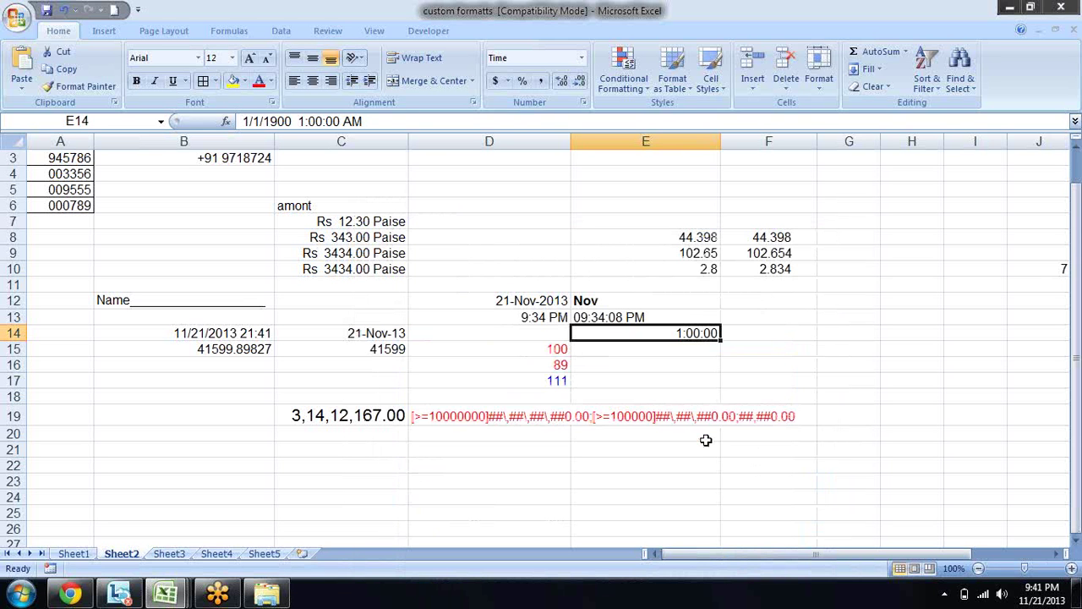
Change E14 to the custom [h]:mm:ss;@ format so it shows 25:00:00
key(ctrl+1)
click(423, 395)
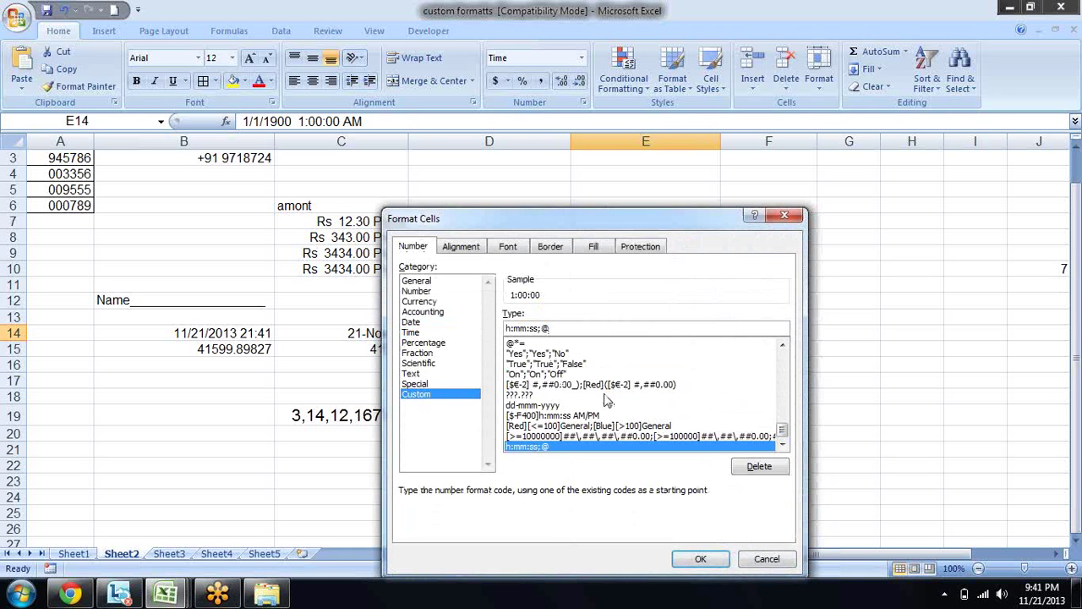
text([)
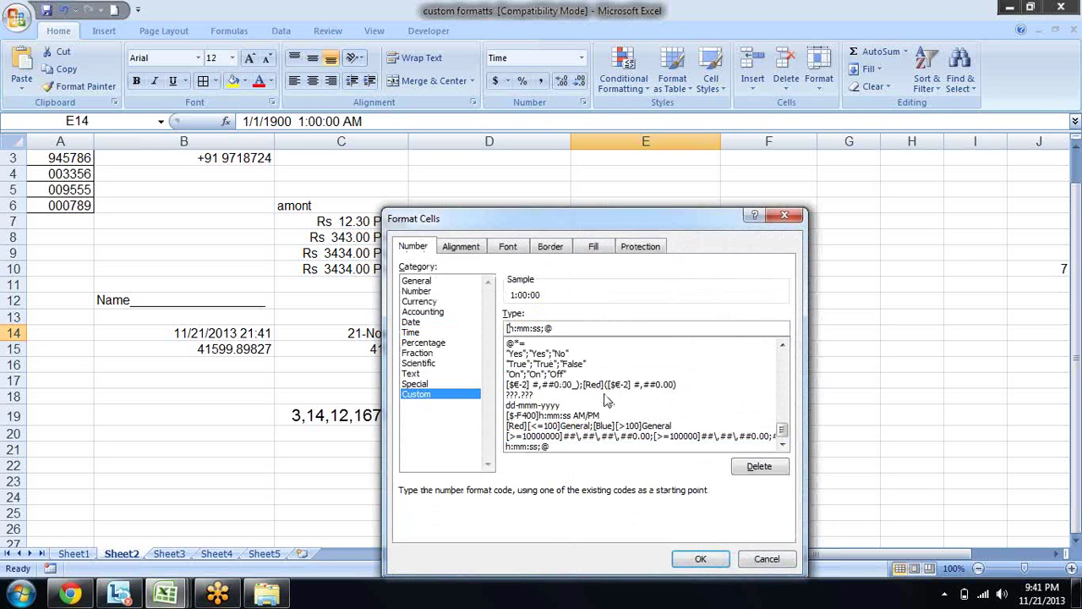
key(Right)
text(])
key(Return)
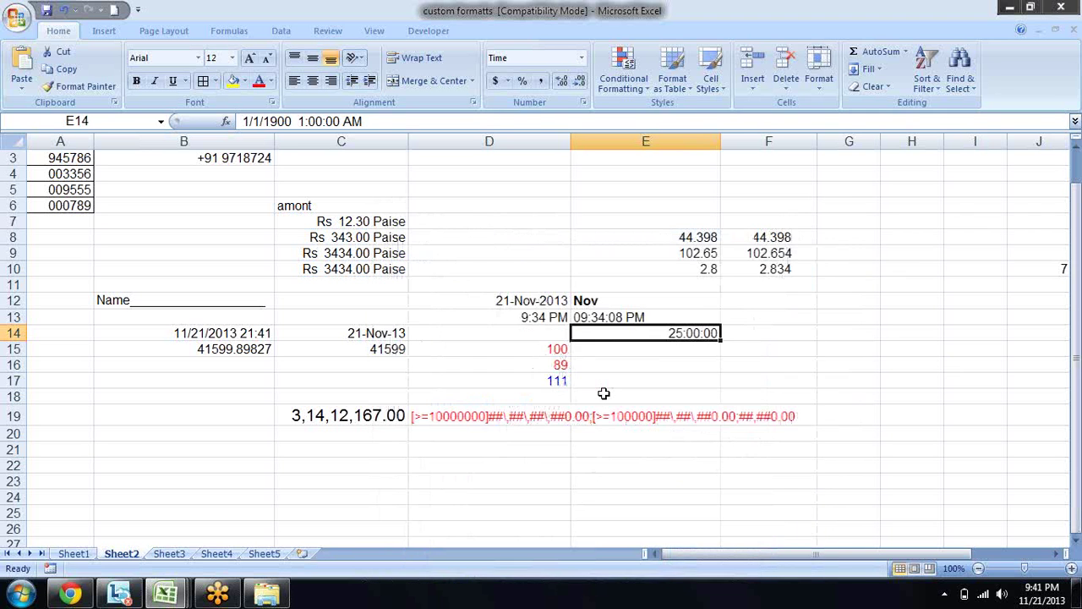
key(Down)
key(Up)
key(Down)
key(Up)
click(742, 333)
key(ctrl+Up)
key(ctrl+Up)
key(ctrl+Up)
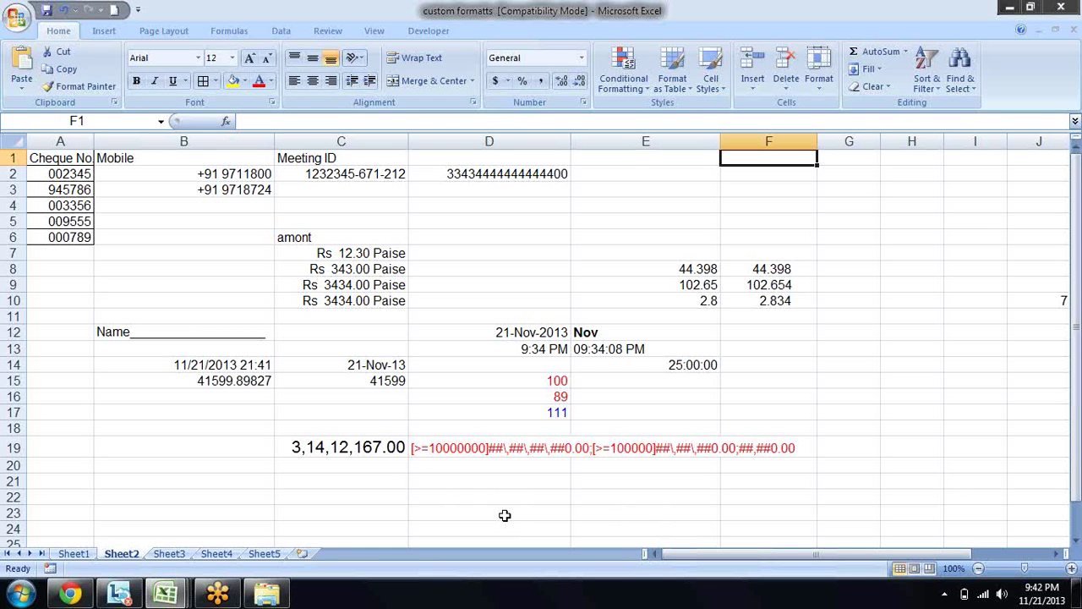
click(474, 449)
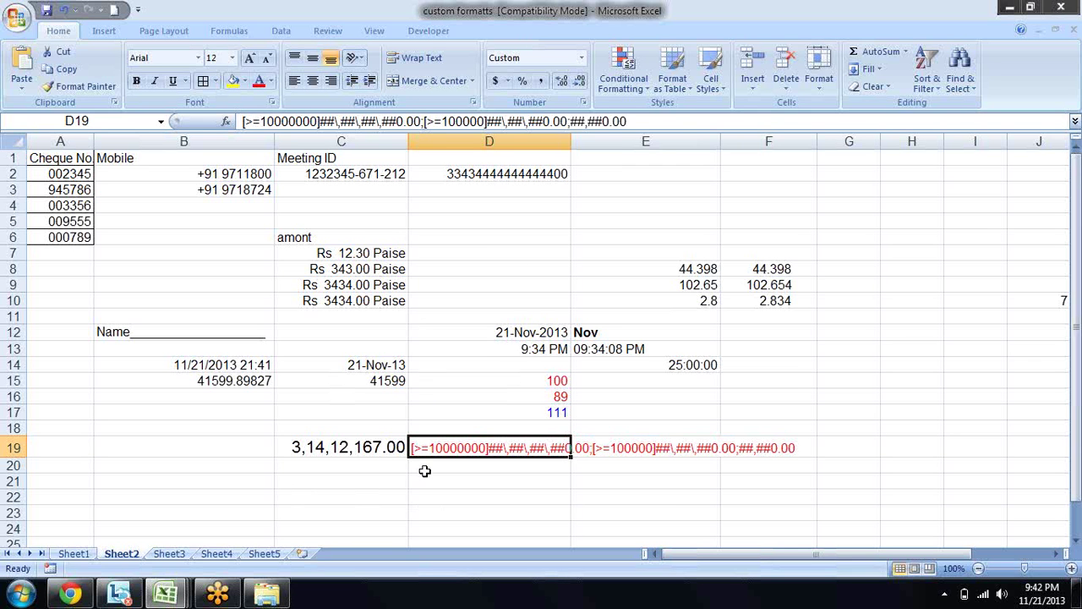
key(F2)
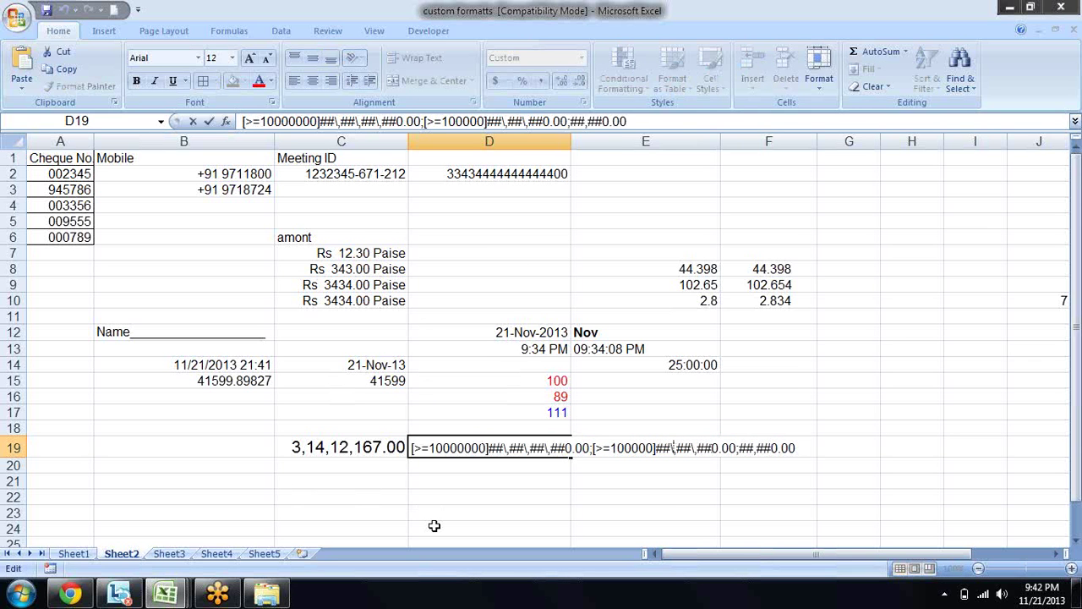
key(Right)
key(Right)
key(Right)
key(Right)
key(Right)
key(Left)
key(Left)
key(Left)
key(Left)
key(Left)
key(Left)
key(Left)
key(Left)
key(shift+Left)
key(shift+Left)
key(shift+Left)
key(shift+Left)
key(shift+Left)
key(shift+Left)
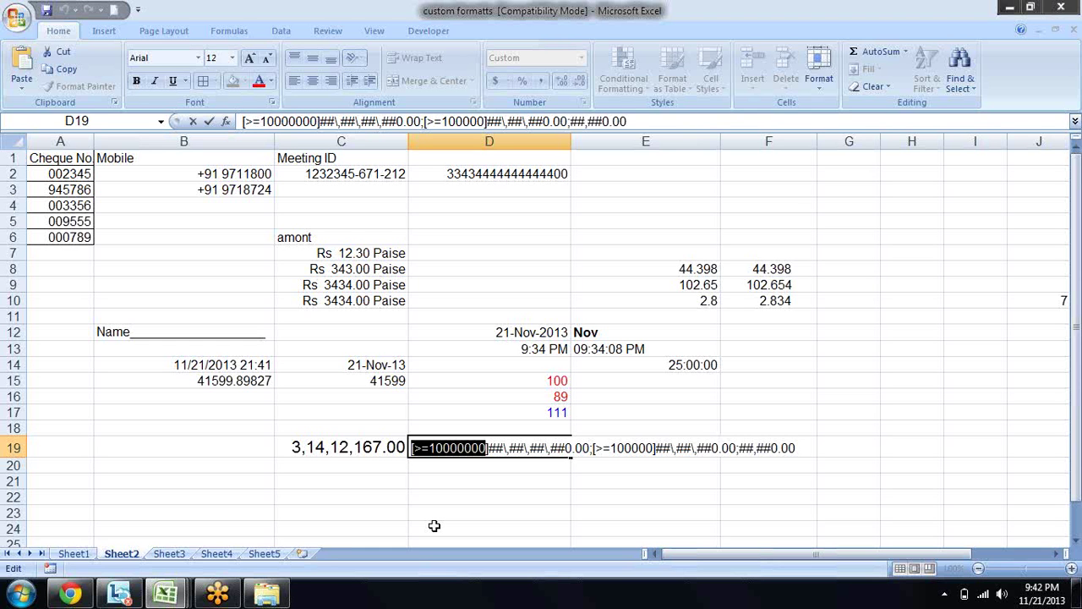
key(Left)
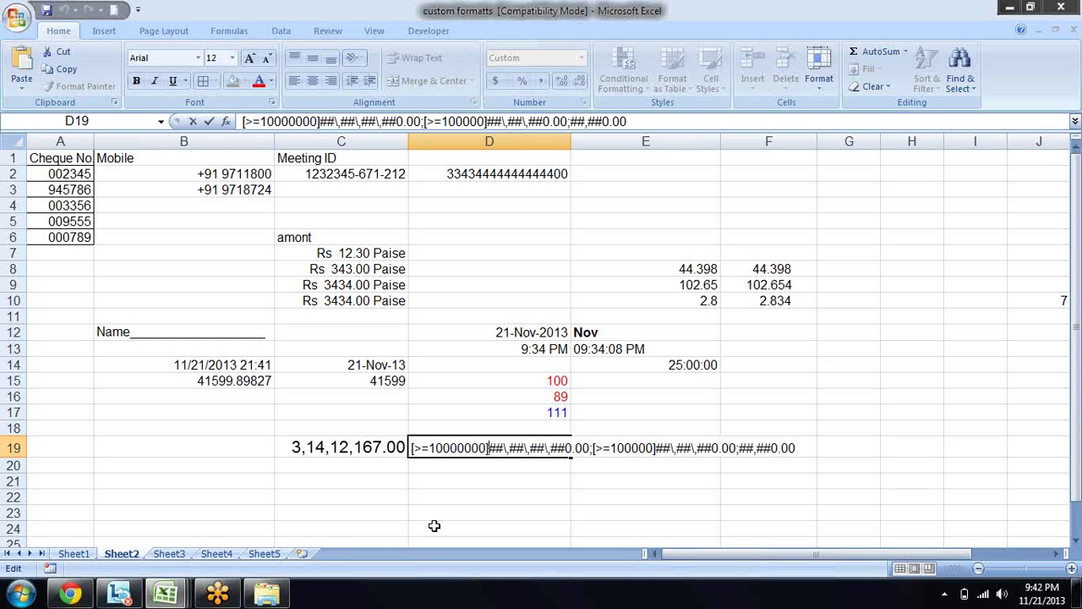
key(shift+Right)
key(shift+Right)
key(shift+Right)
key(shift+Right)
key(shift+Right)
key(shift+Right)
key(shift+Right)
key(shift+Right)
key(shift+Right)
key(shift+Right)
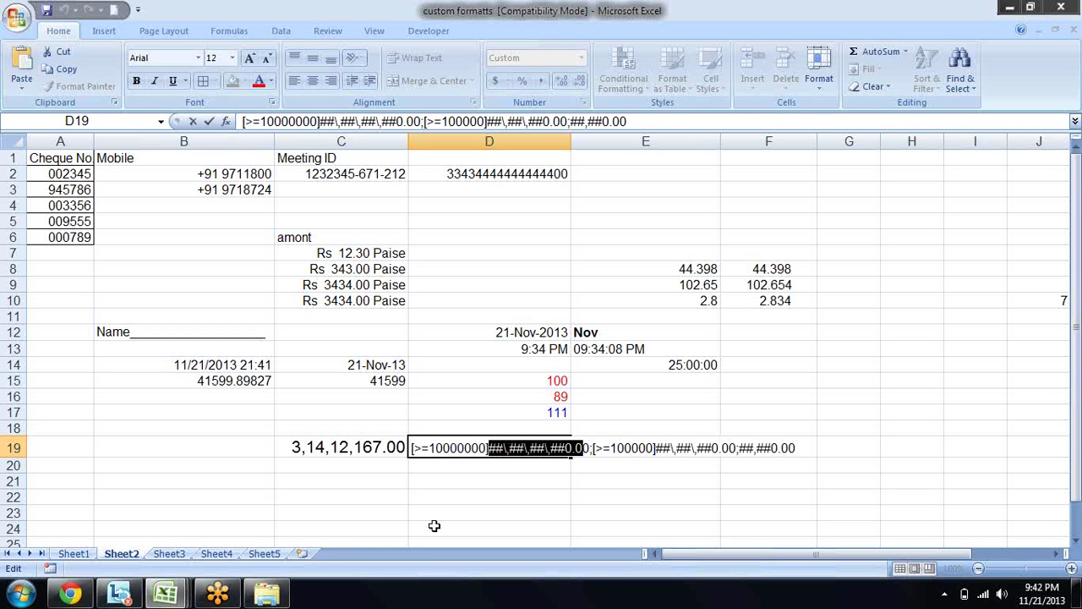
key(shift+Right)
key(shift+Right)
click(641, 448)
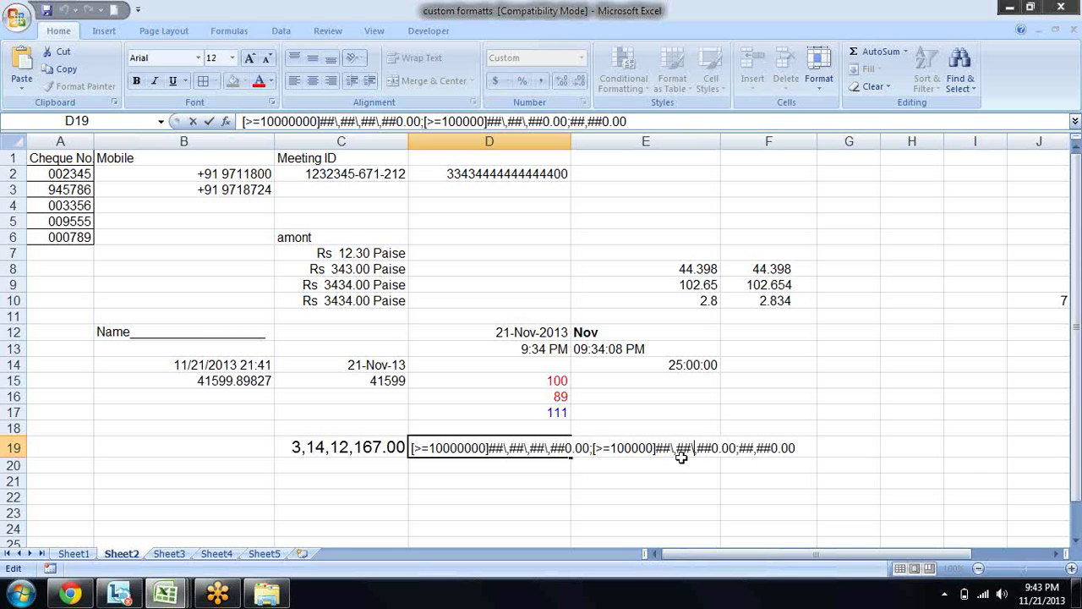
click(677, 452)
click(740, 449)
drag(740, 451, 802, 449)
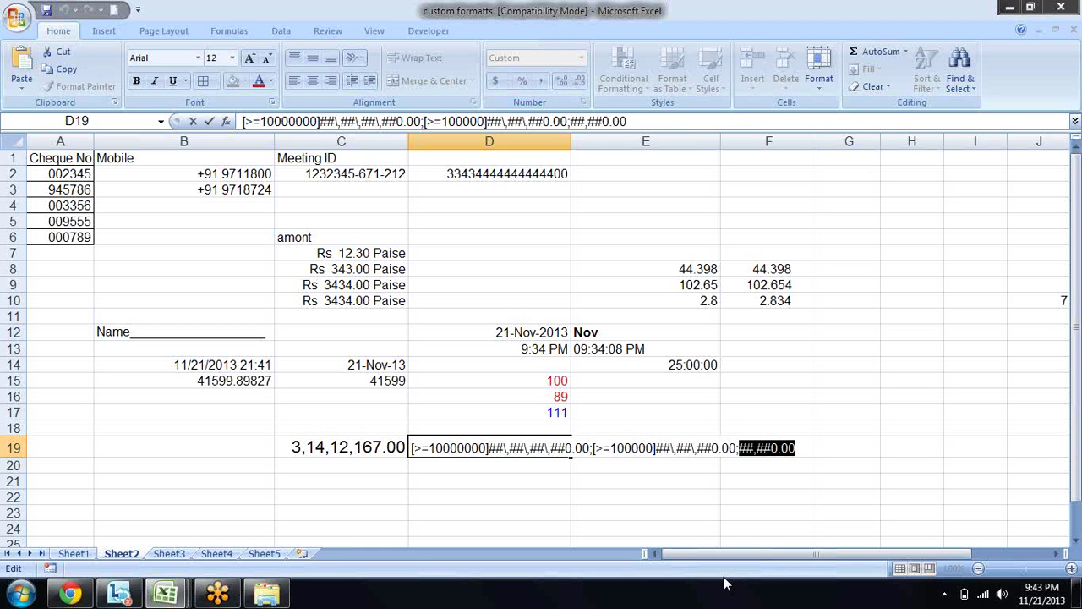
click(743, 448)
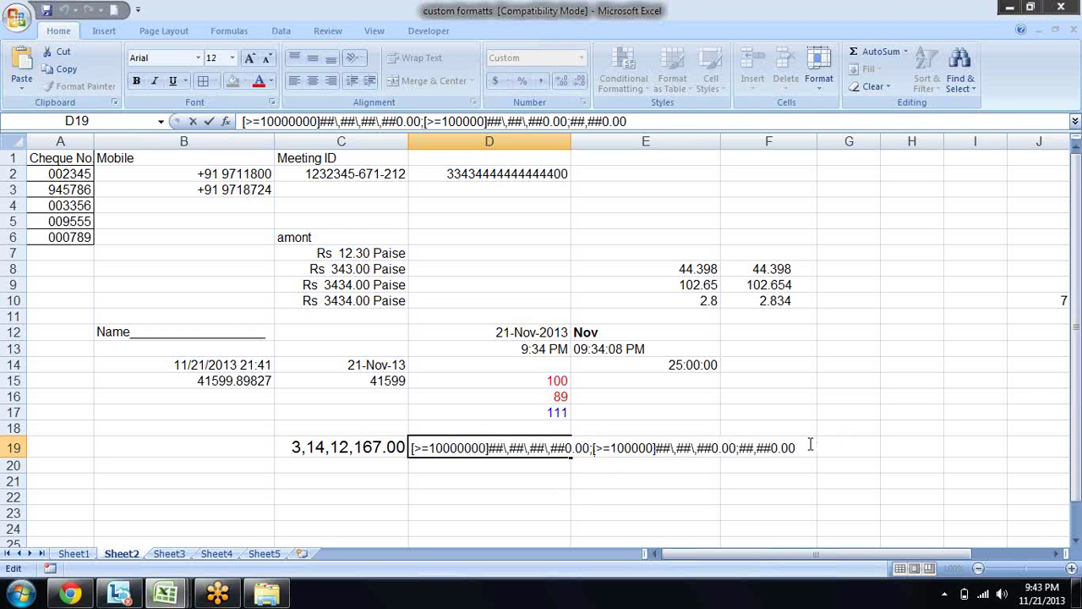
drag(801, 448, 409, 448)
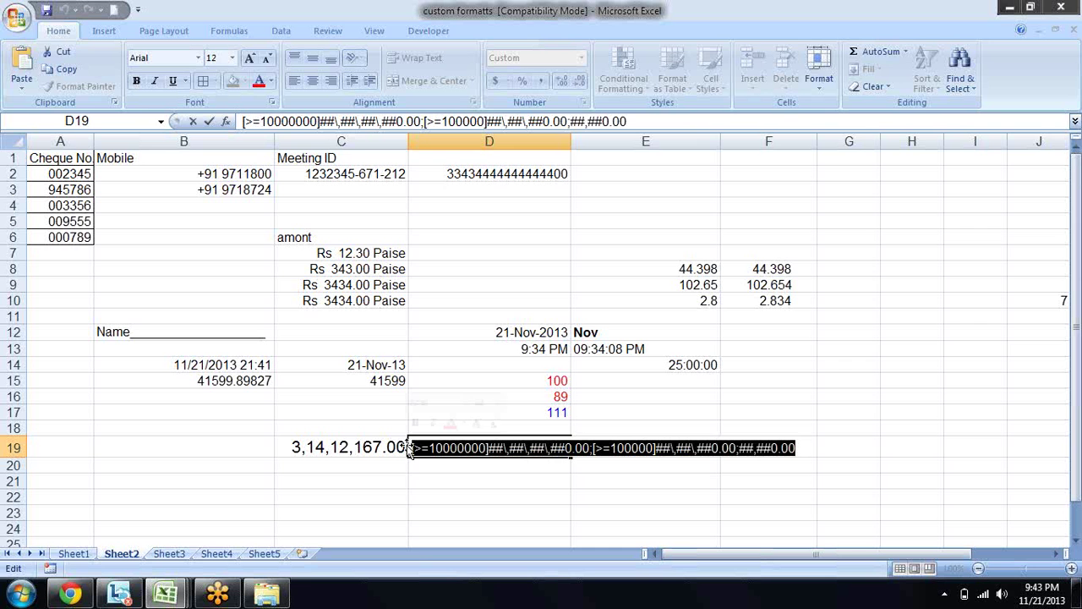
Replace D19's format code with a TEXT formula on C19 using the pasted lakh code
key(Return)
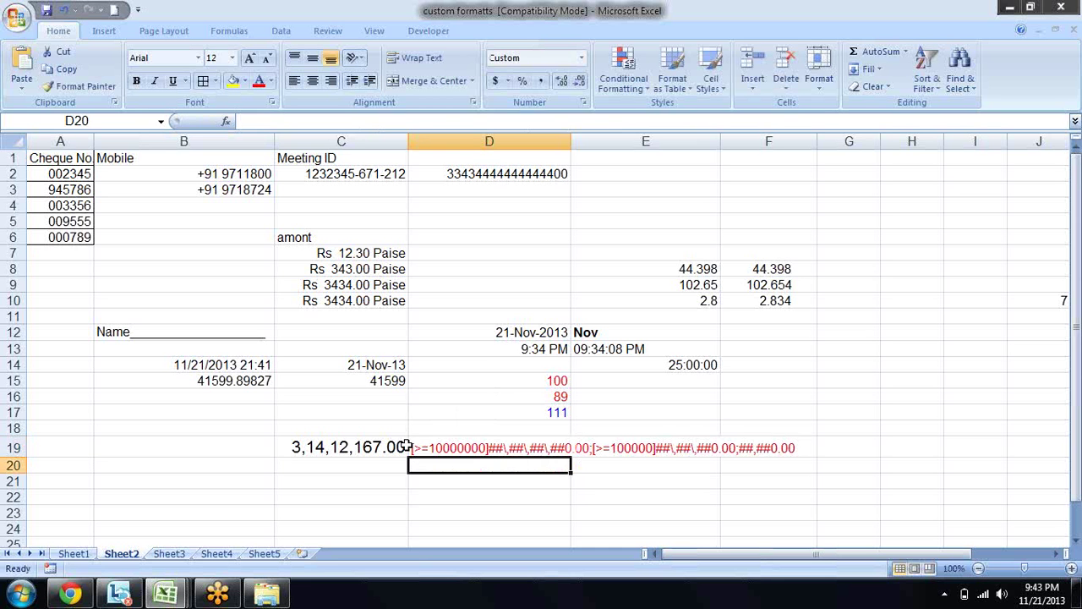
click(410, 446)
key(Delete)
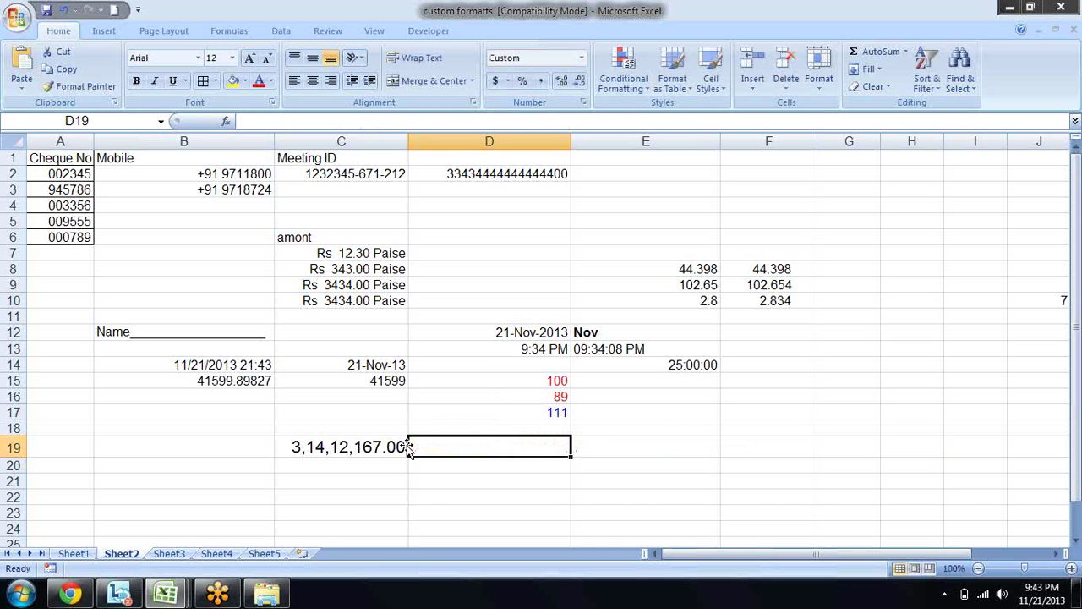
text(=te)
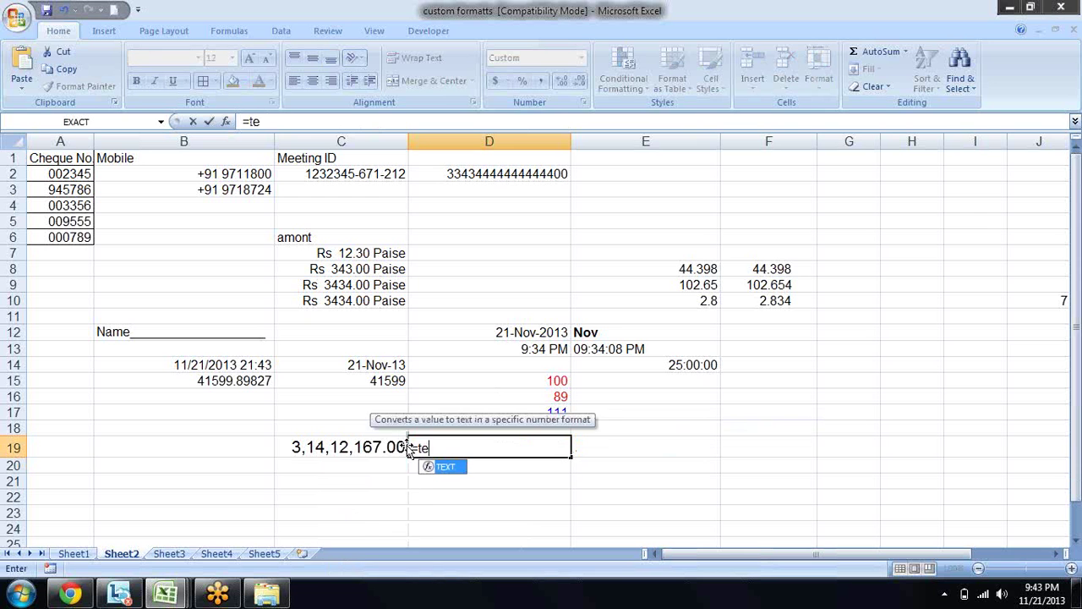
key(Tab)
click(406, 448)
text(,)
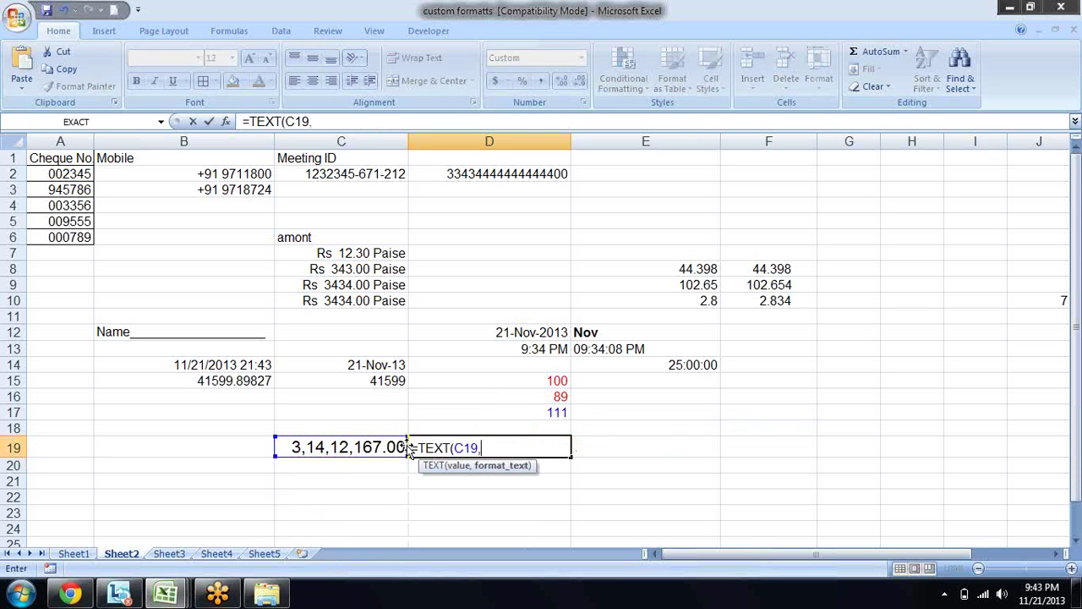
text(")
key(ctrl+v)
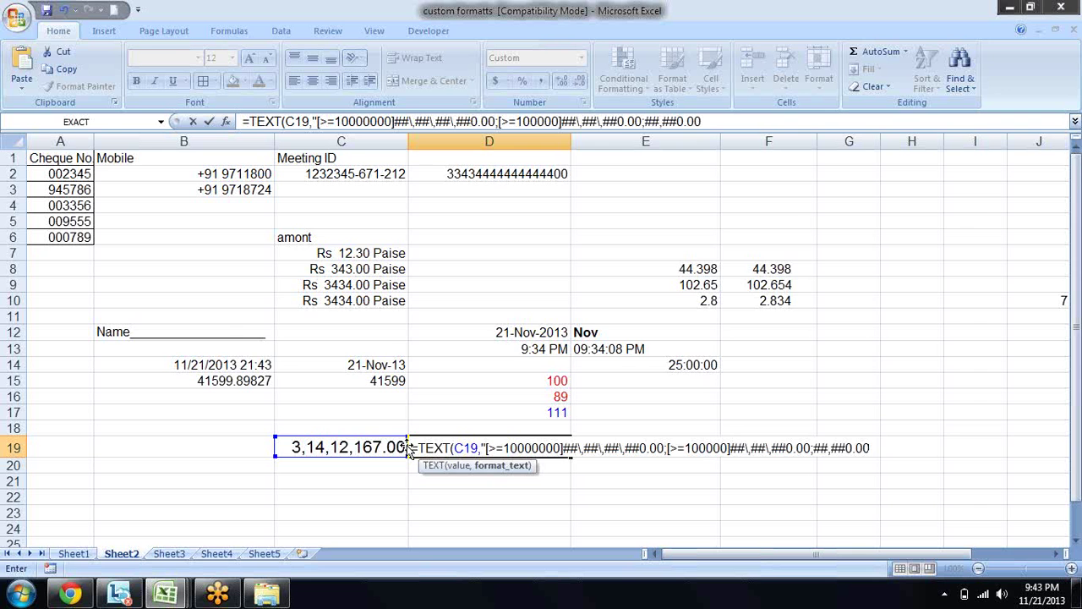
key(Return)
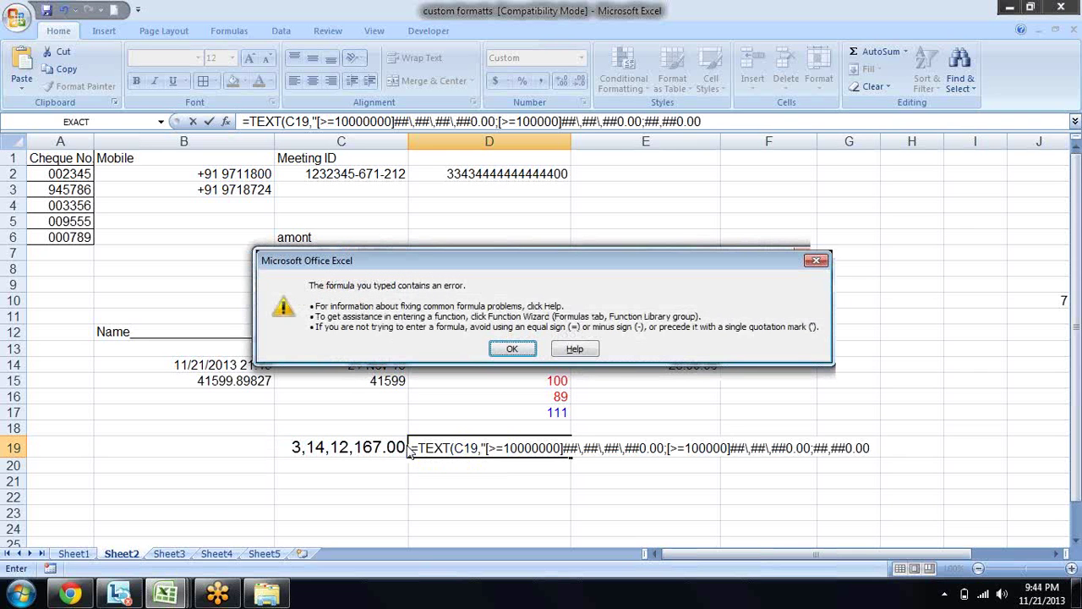
Dismiss the formula error and add the closing quote and parenthesis, returning 3,14,12,167.00
key(Return)
text(")
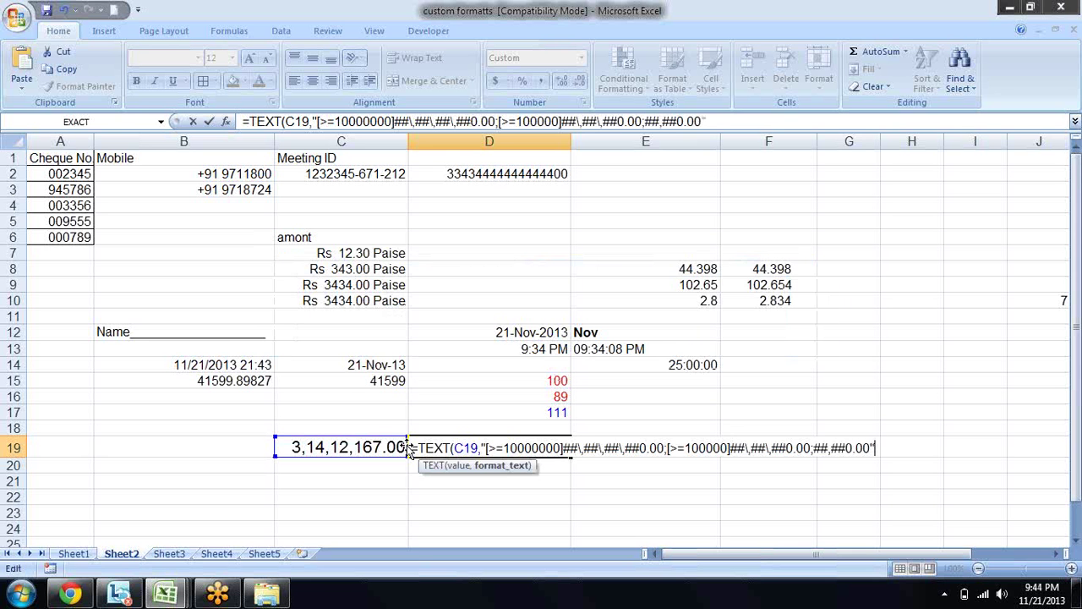
text())
key(Return)
key(Up)
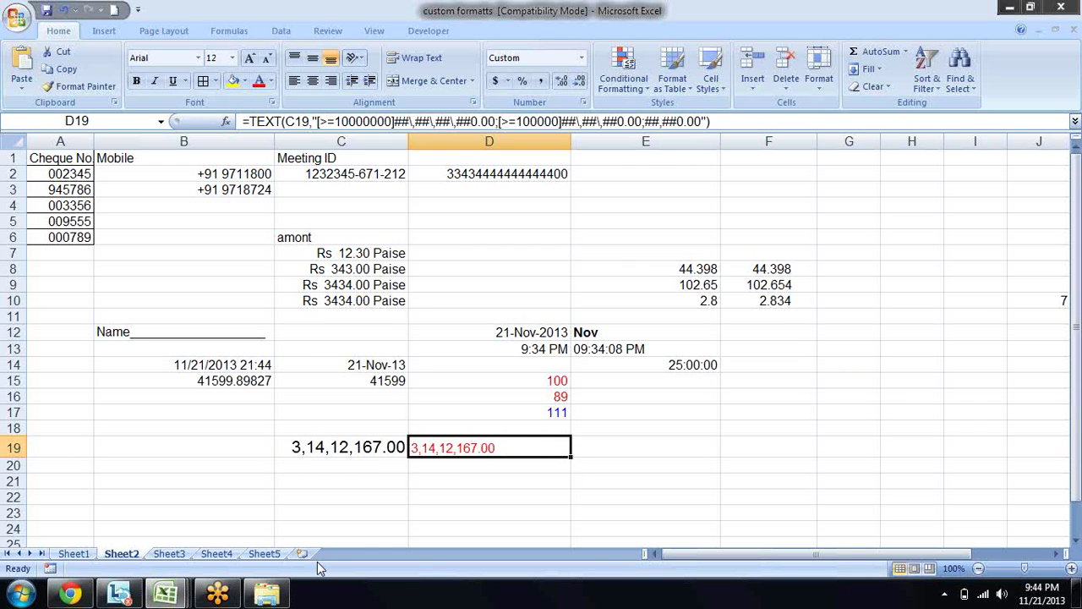
key(Left)
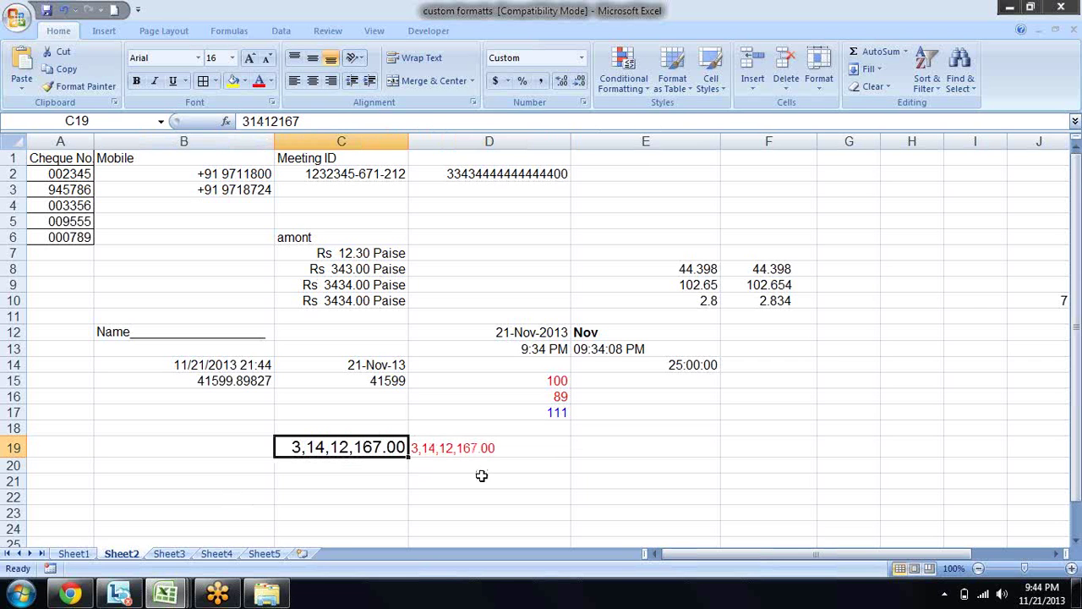
Compare D19's TEXT formula result with C19, then return the active cell to A1
click(475, 446)
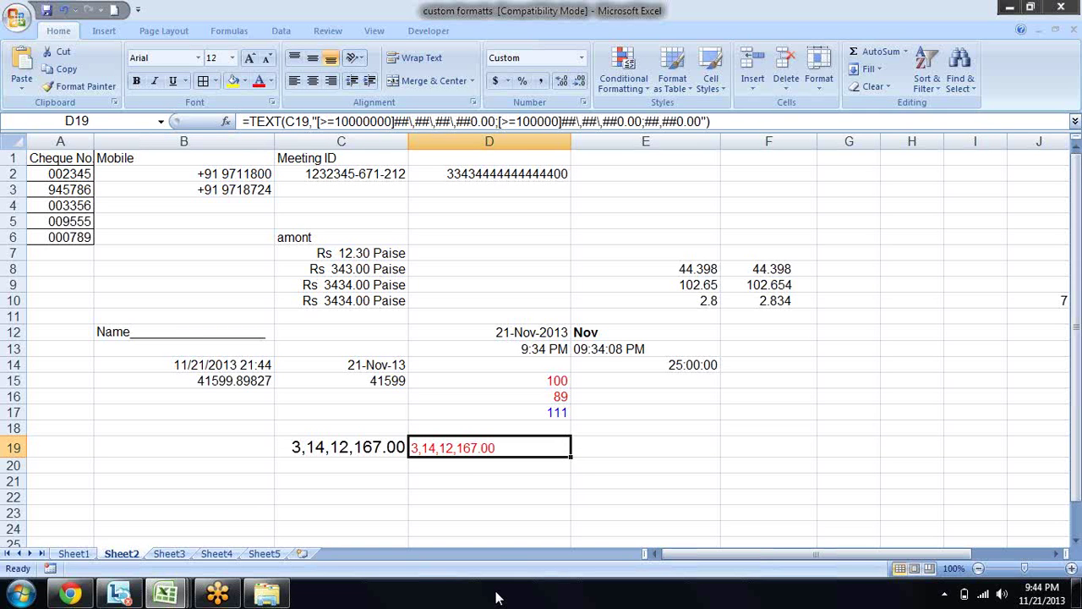
key(Left)
key(Left)
key(Left)
key(Up)
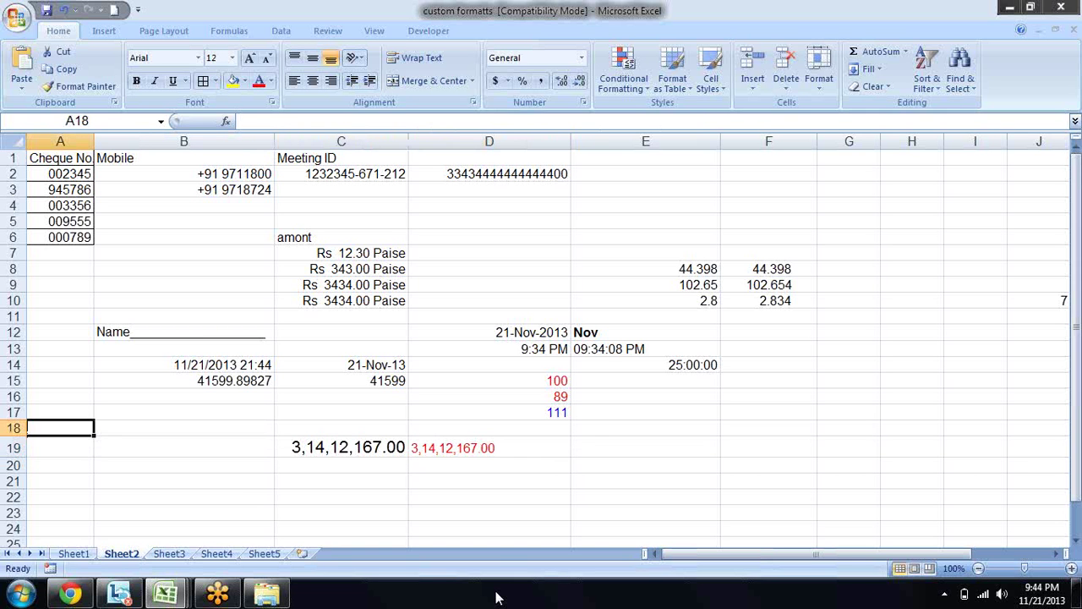
key(Up)
key(Up)
key(Up)
key(Up)
key(Up)
key(Up)
key(Right)
key(Right)
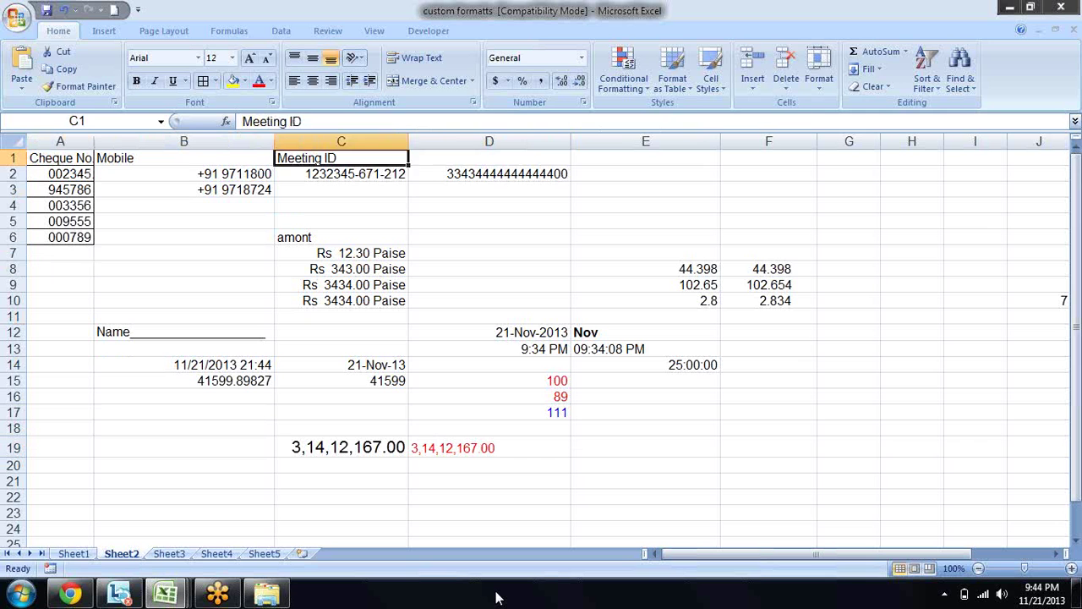
key(Right)
key(Down)
key(Down)
key(Down)
key(Down)
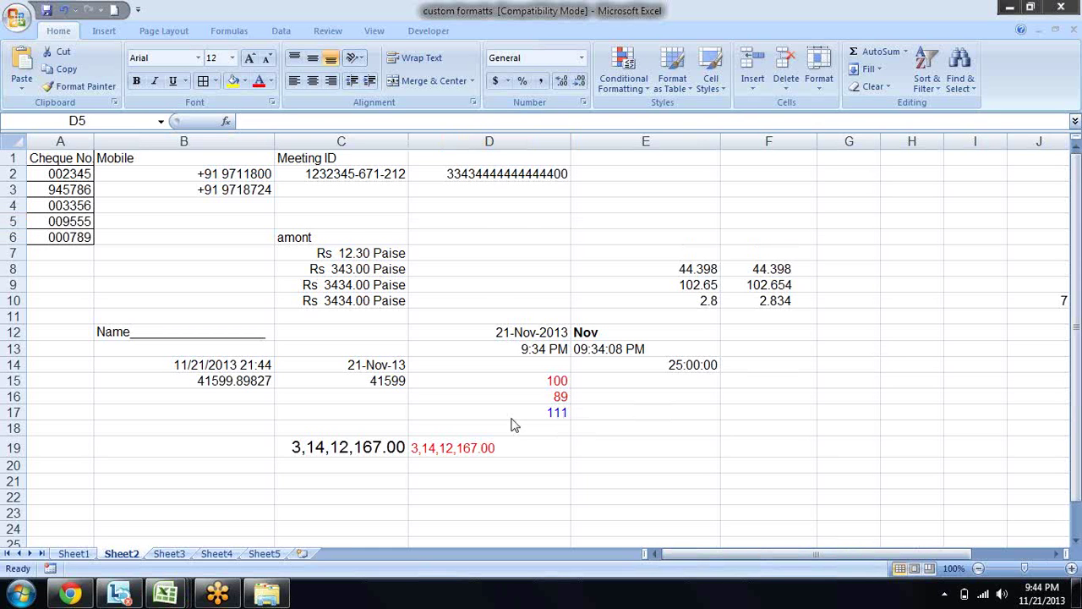
click(479, 220)
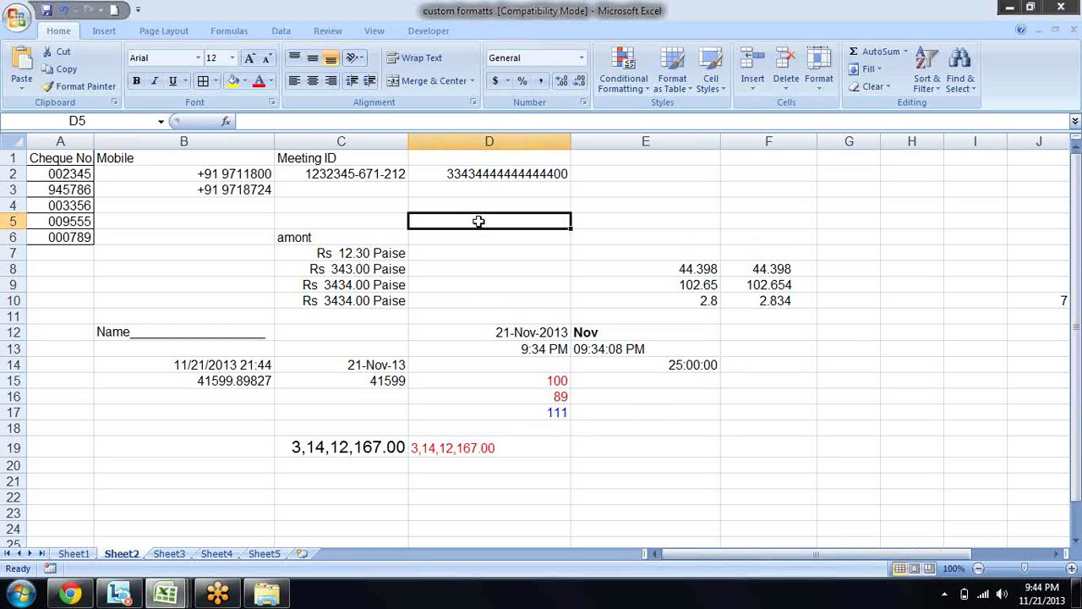
key(Left)
key(Left)
key(Left)
key(Up)
key(Up)
key(Up)
key(Up)
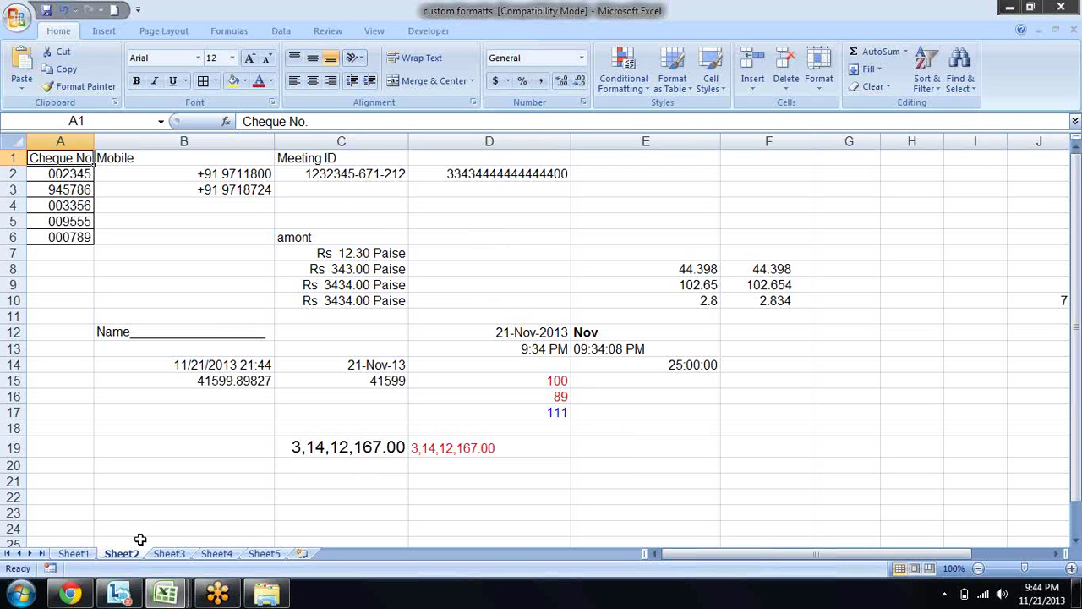
Bring up the custom number format help page in Chrome and scroll to its top
click(83, 596)
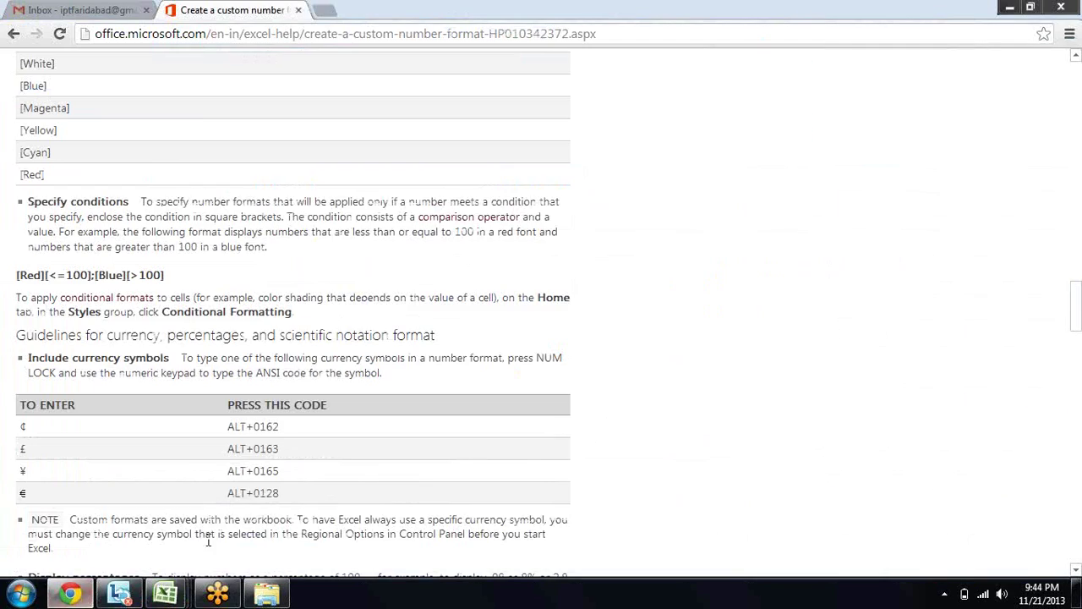
scroll(477, 256, up, 2)
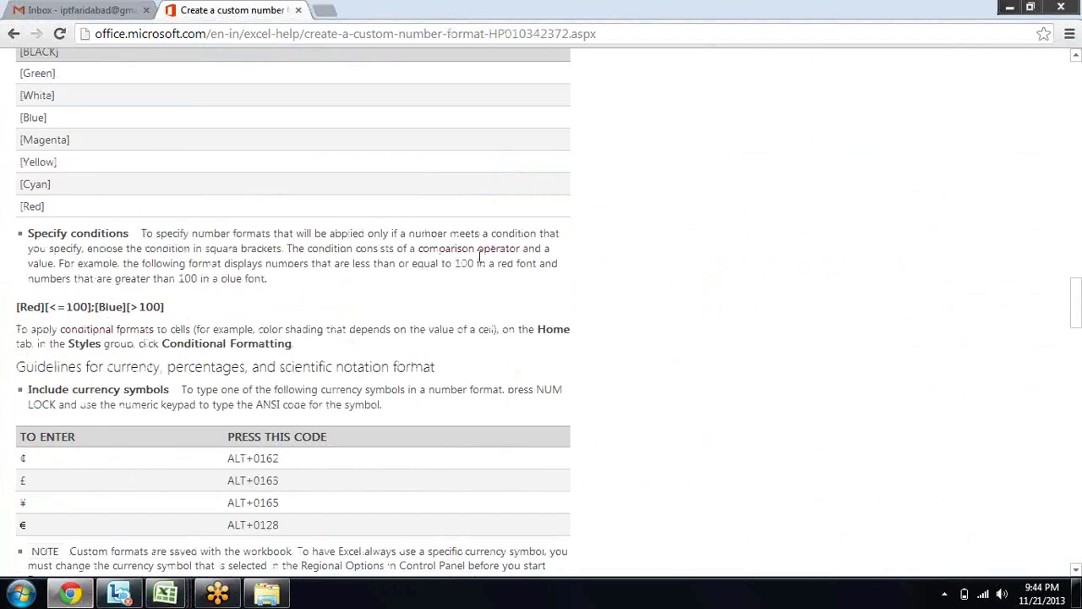
scroll(478, 255, up, 3)
scroll(478, 255, up, 5)
scroll(477, 255, up, 5)
scroll(479, 261, up, 5)
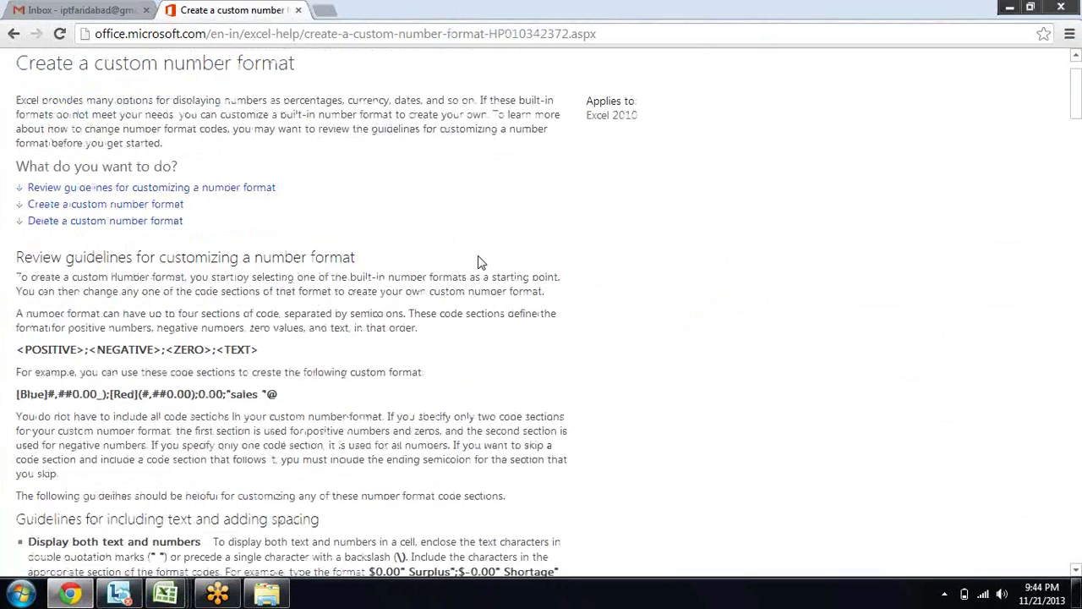
scroll(481, 263, up, 2)
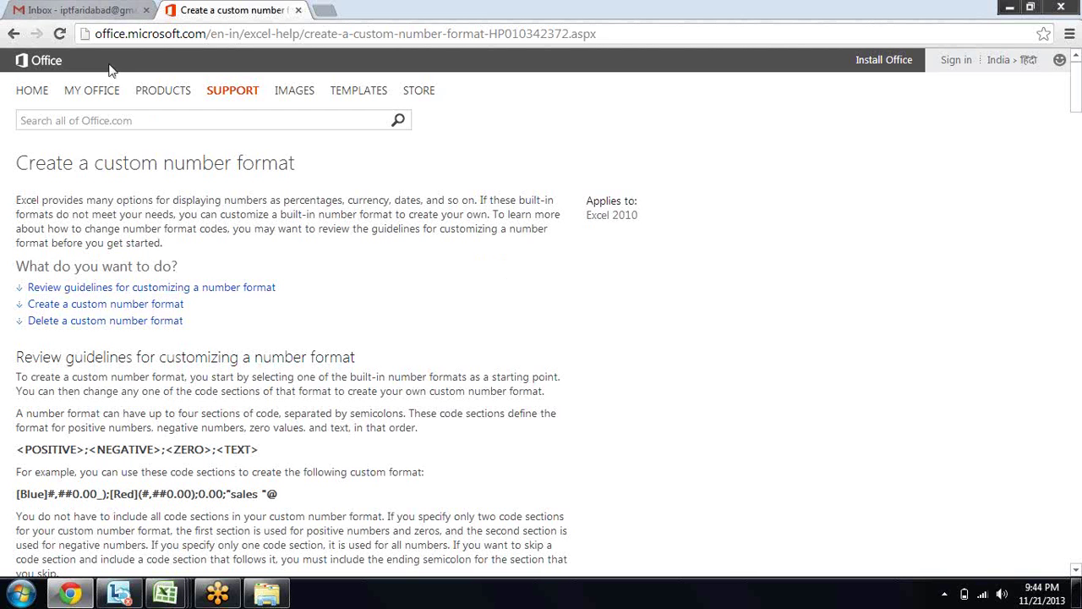
Go back to the Google results and reopen the Office.com 'Create a custom number format' article
click(14, 33)
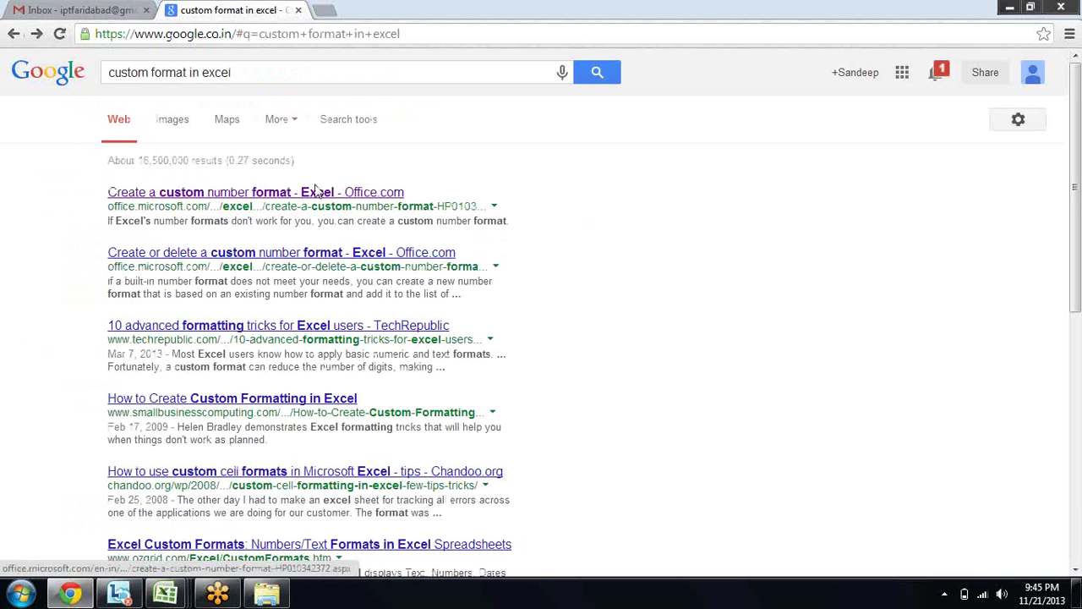
click(256, 199)
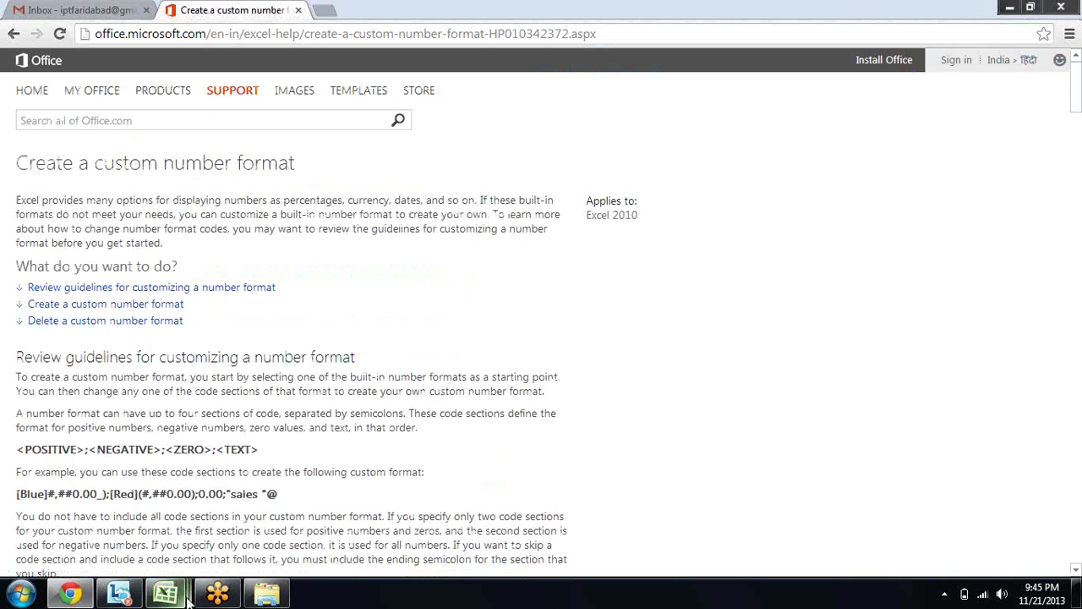
mouse_move(188, 596)
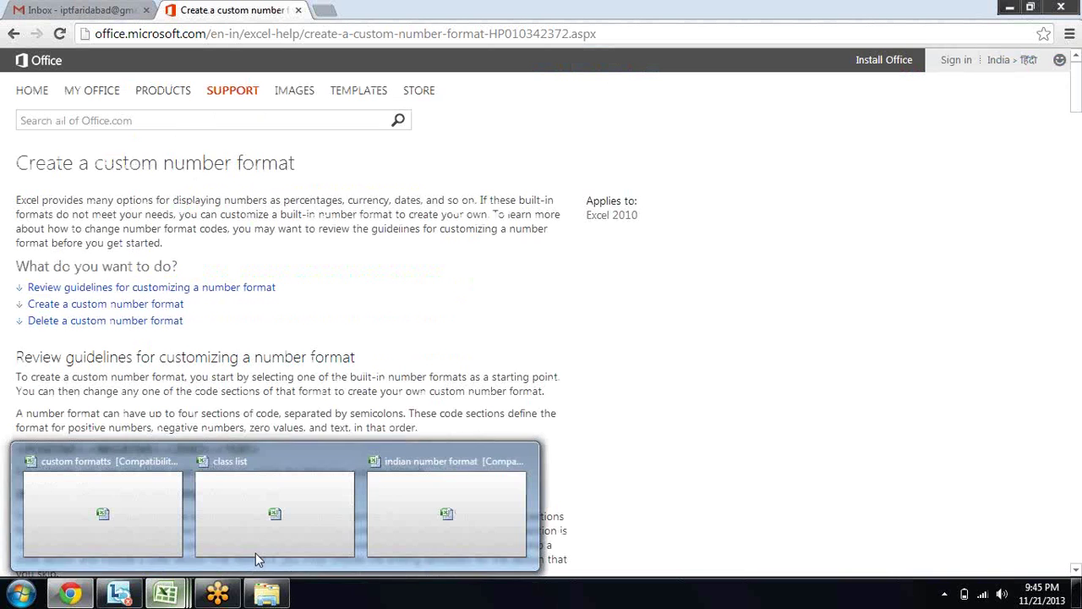
Check the indian number format workbook's sheets, close it without saving, and maximize custom formatts
click(446, 506)
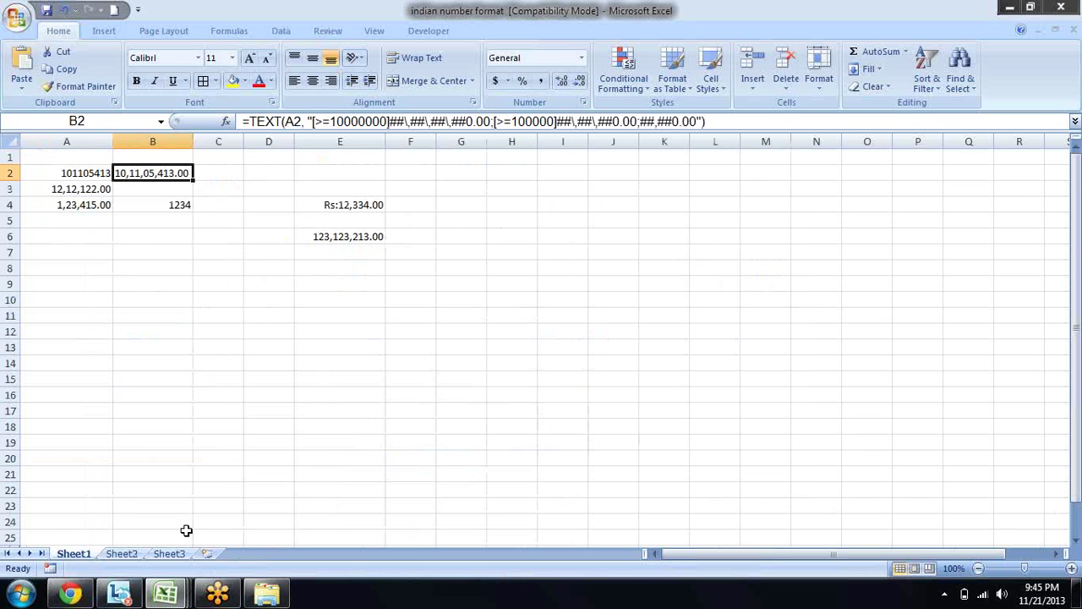
click(116, 553)
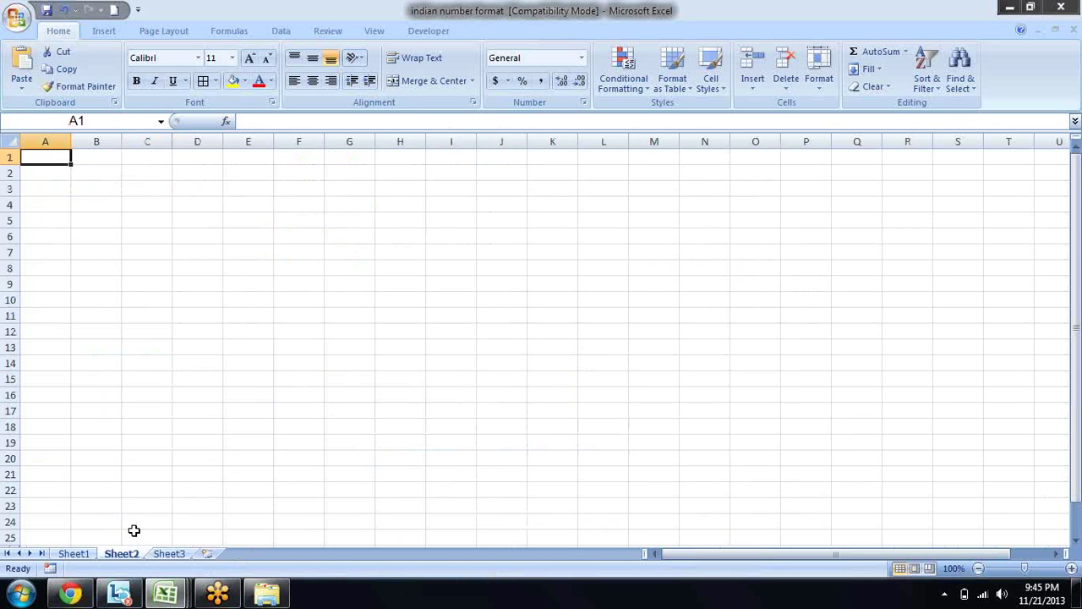
click(76, 554)
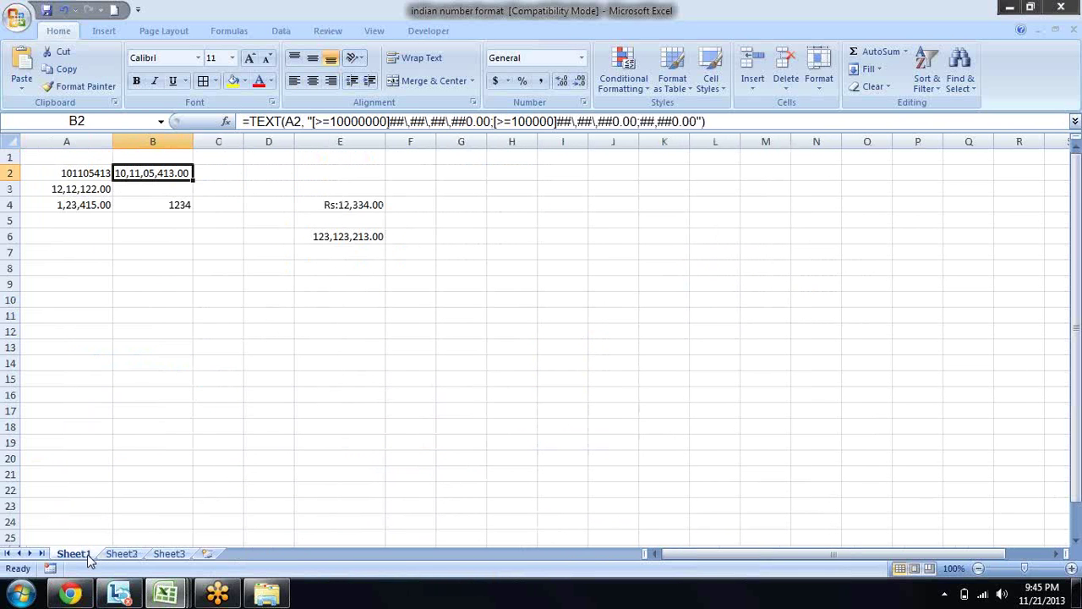
double_click(775, 7)
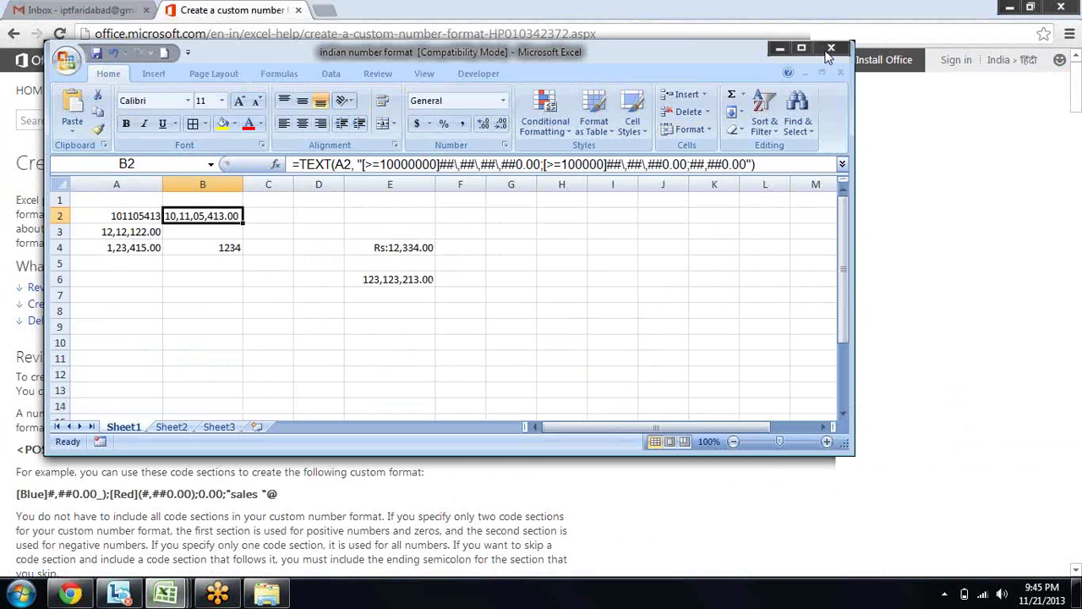
click(830, 49)
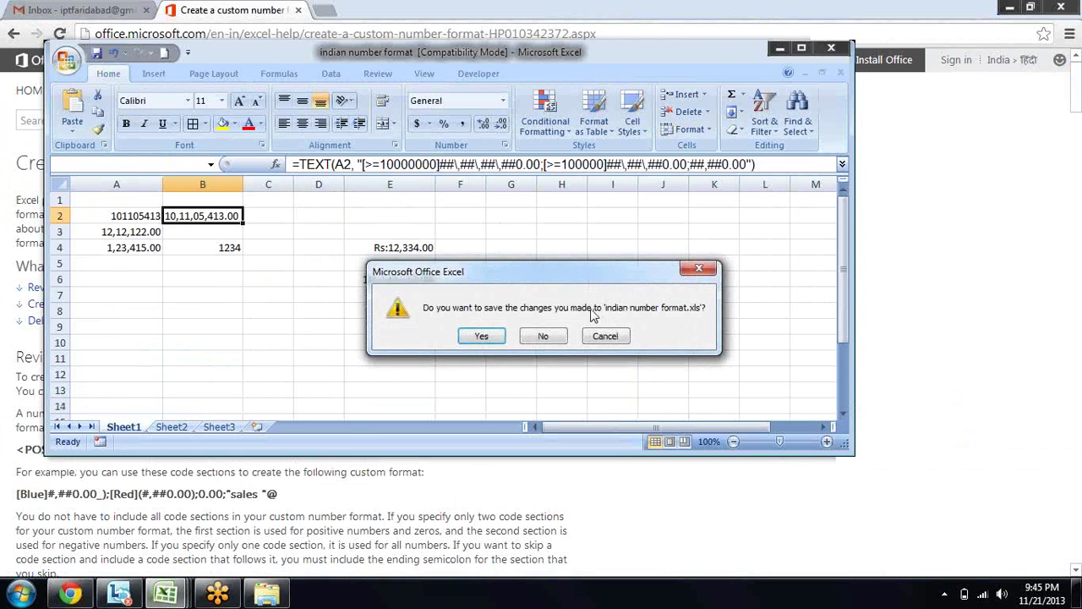
click(545, 337)
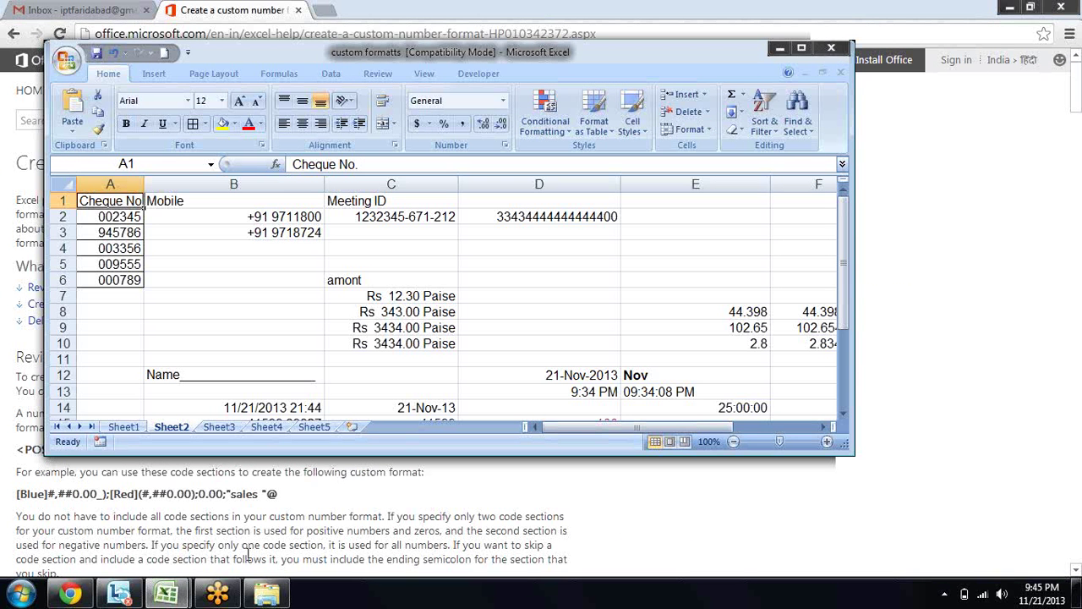
double_click(496, 52)
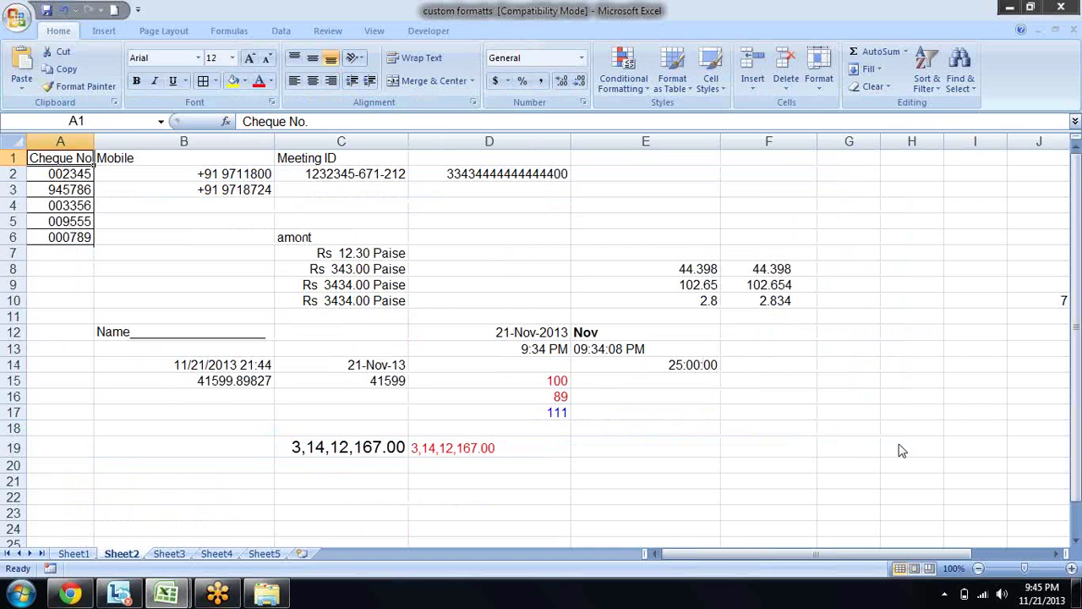